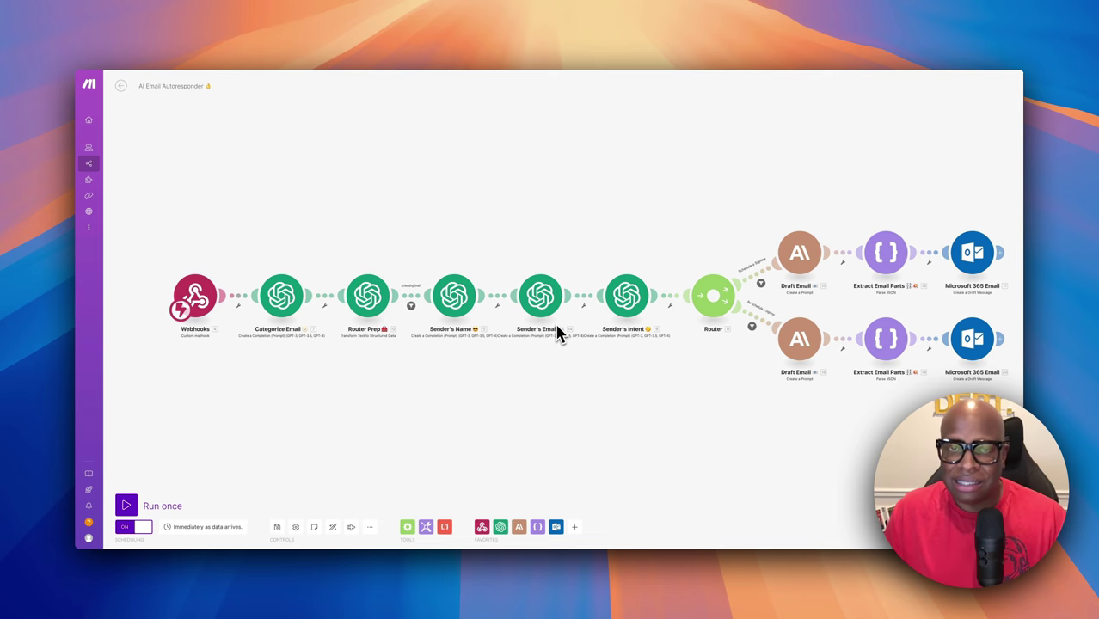
# Browse the AI Automations lessons: Autonomous AI Research Agents, AI Research Agent Make Blueprint, voice approval part 2/2
pyautogui.hscroll(5, 555, 321)
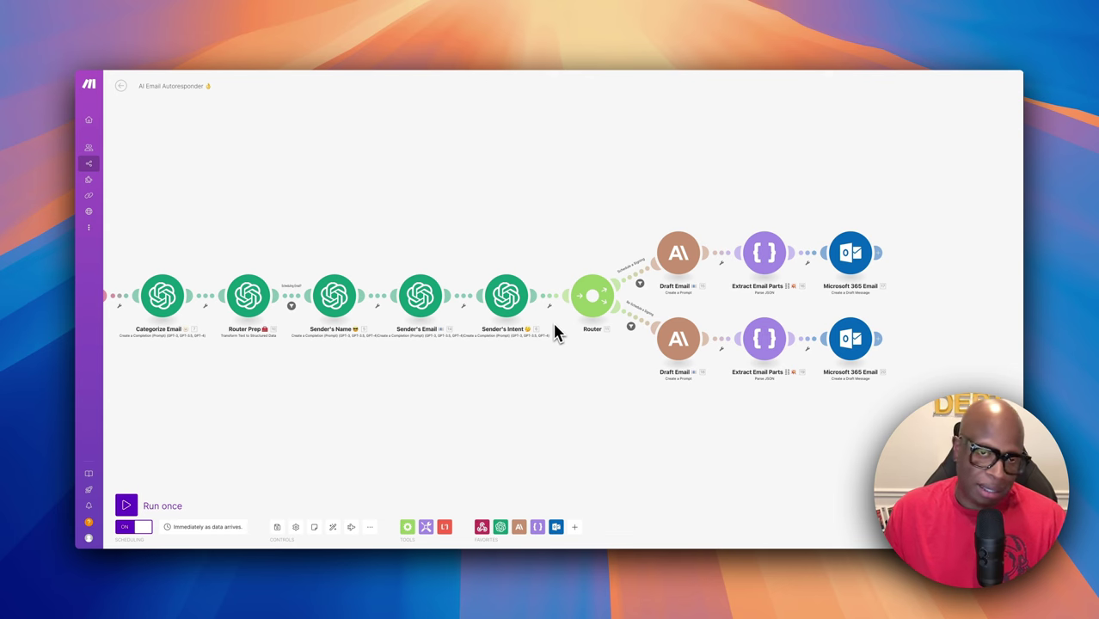
pyautogui.hscroll(3, 547, 322)
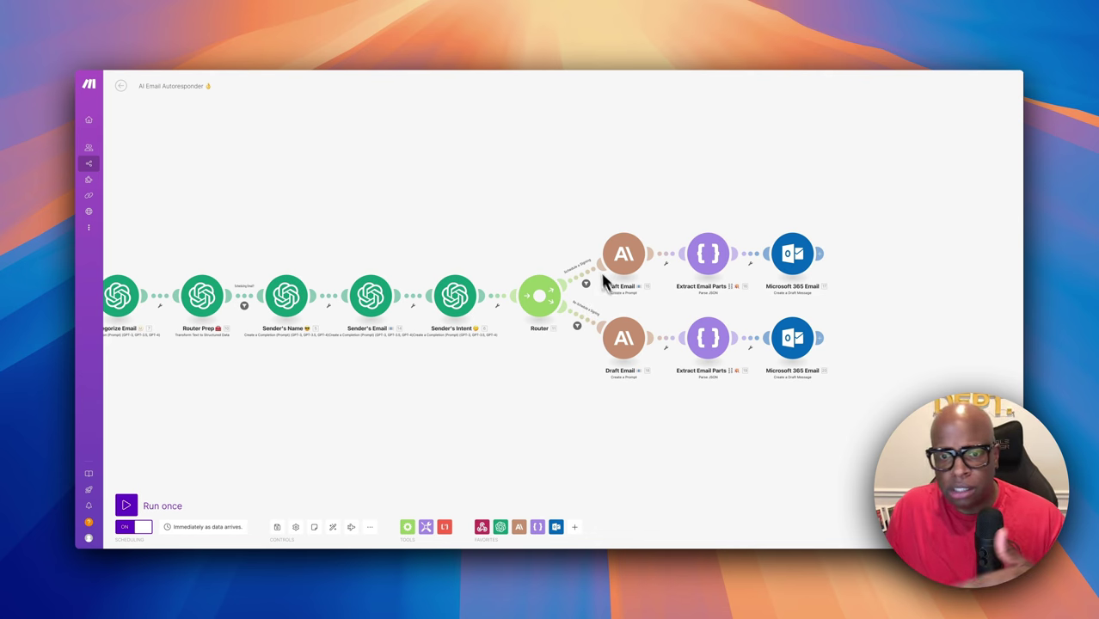
pyautogui.hscroll(-5, 602, 275)
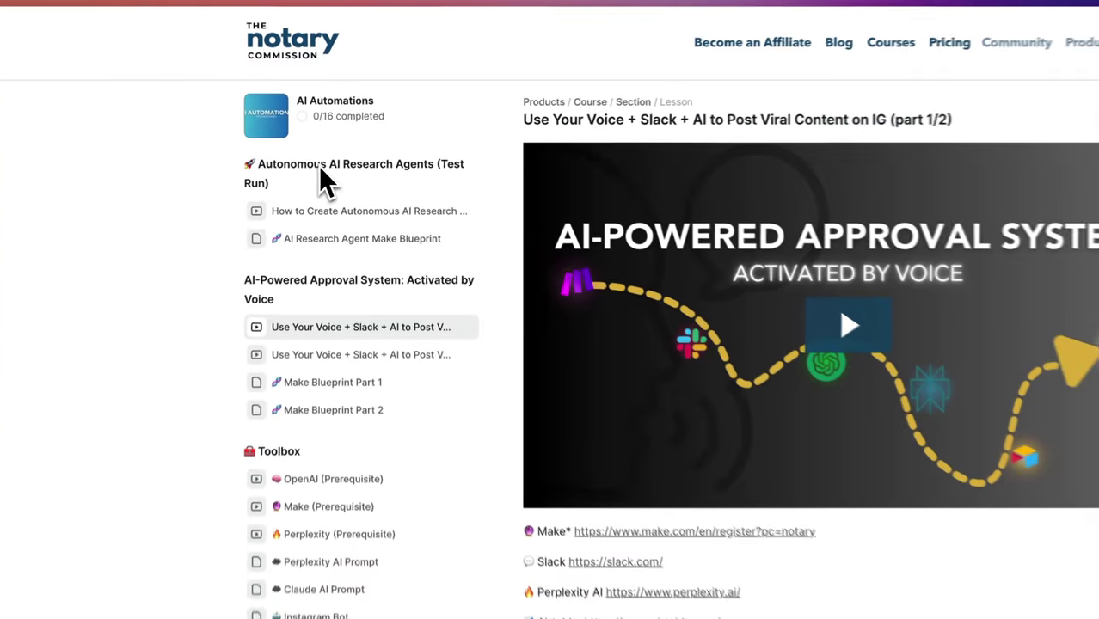
pyautogui.click(368, 179)
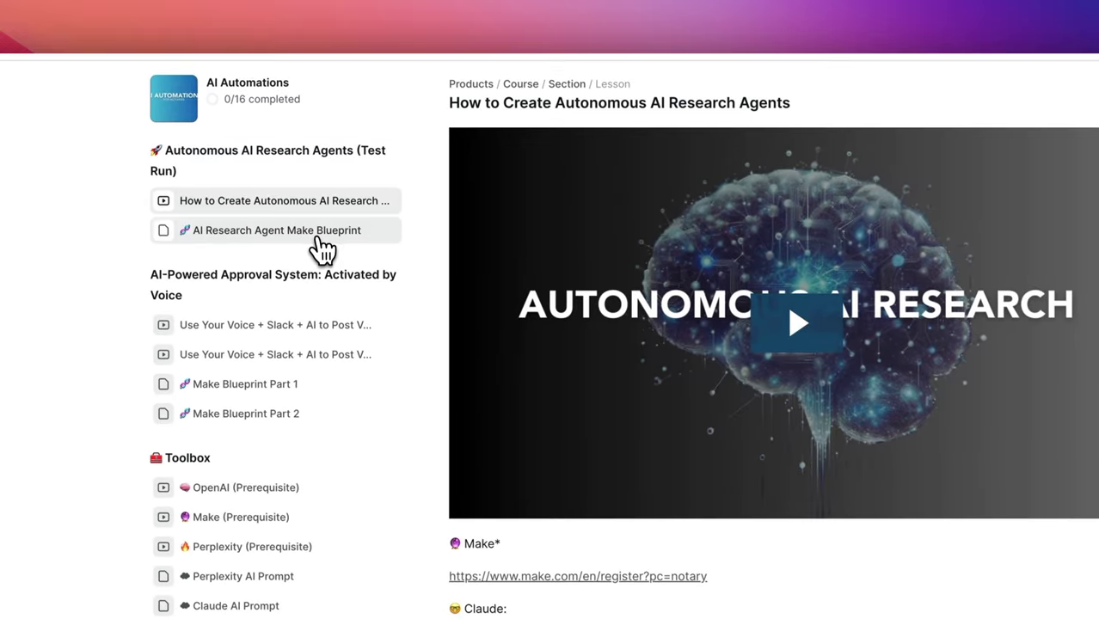
pyautogui.click(370, 163)
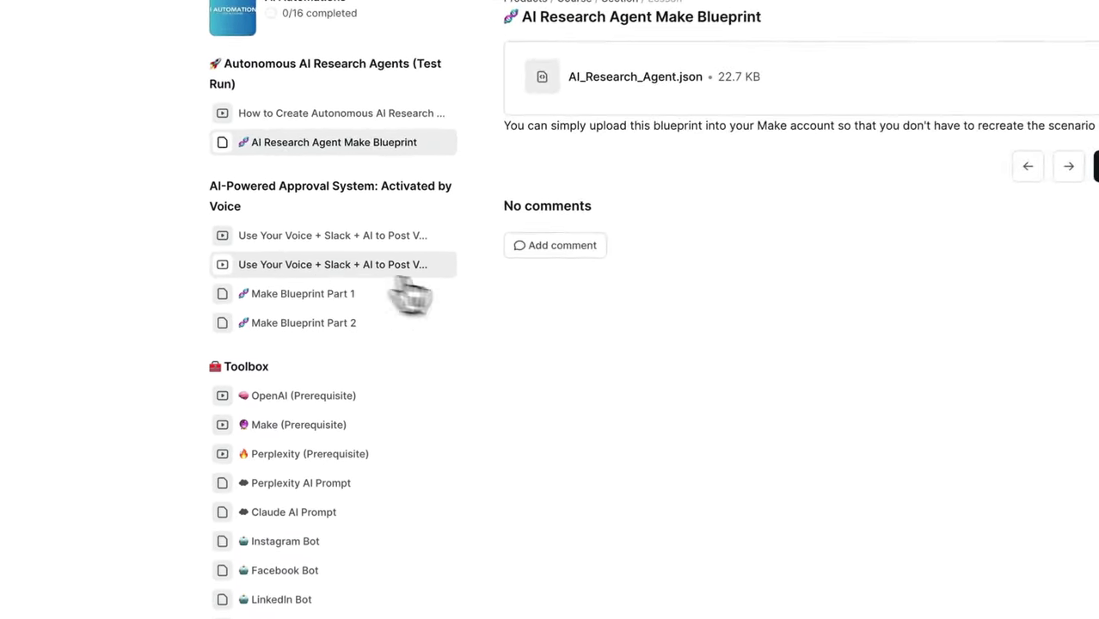
pyautogui.click(361, 257)
# Show the blueprint import and export options from Make's Controls toolbar
pyautogui.scroll(-2, 649, 317)
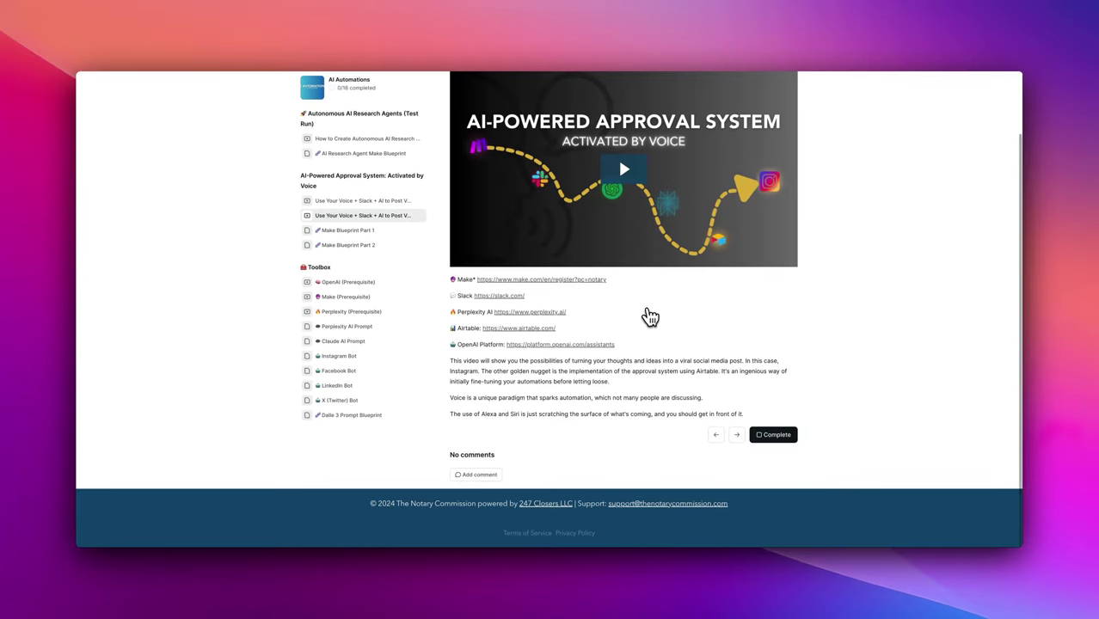
pyautogui.scroll(2, 766, 417)
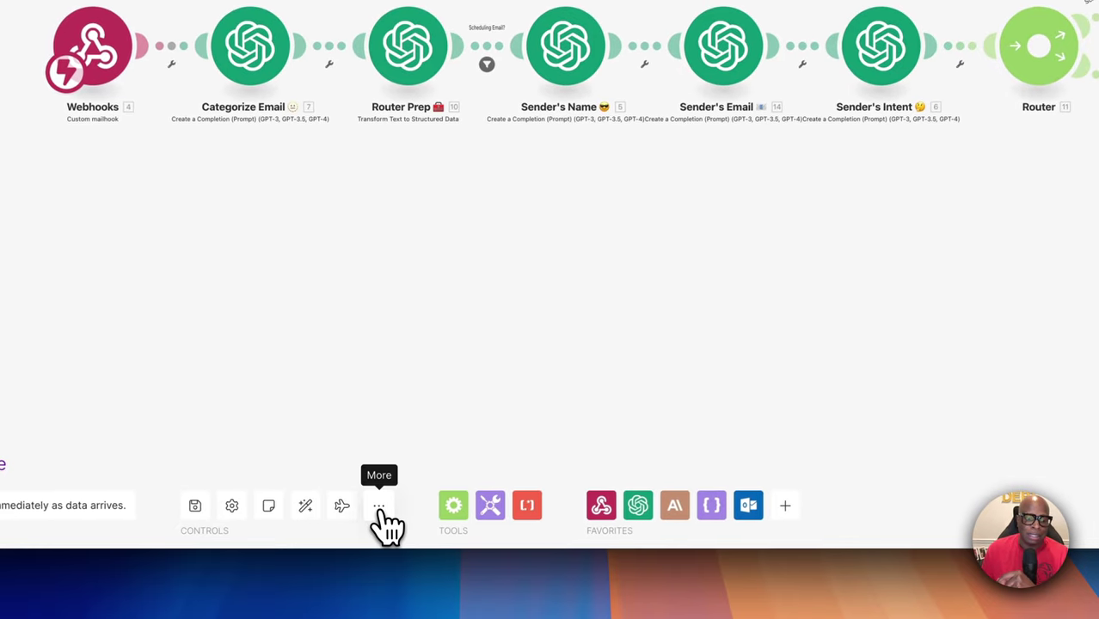
pyautogui.click(379, 509)
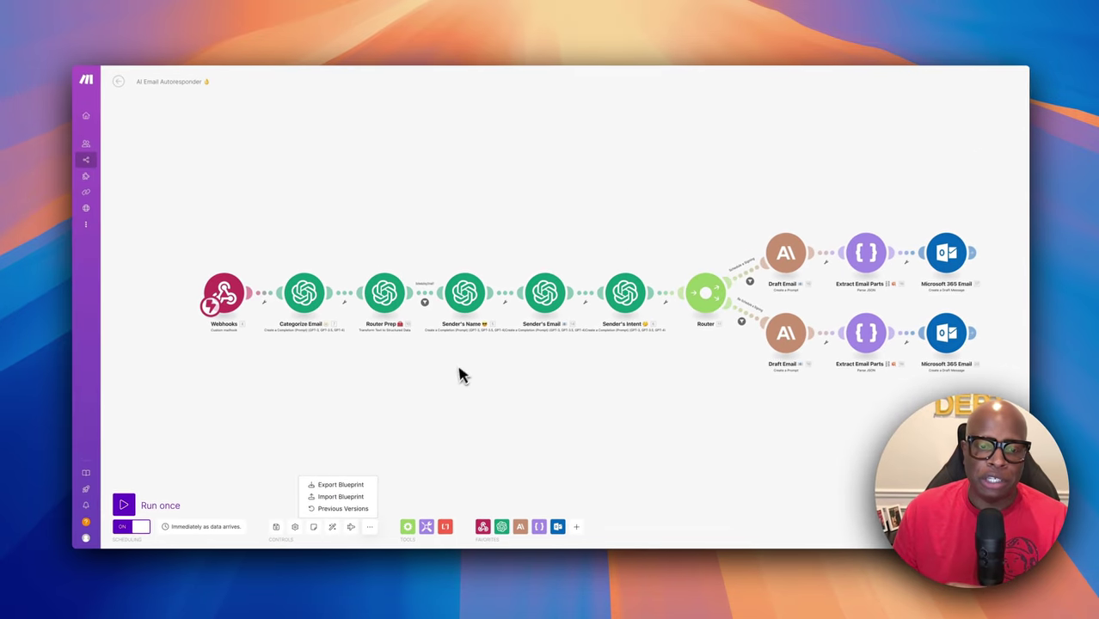
# Dismiss the Blueprint import/export menu in Make
pyautogui.click(460, 375)
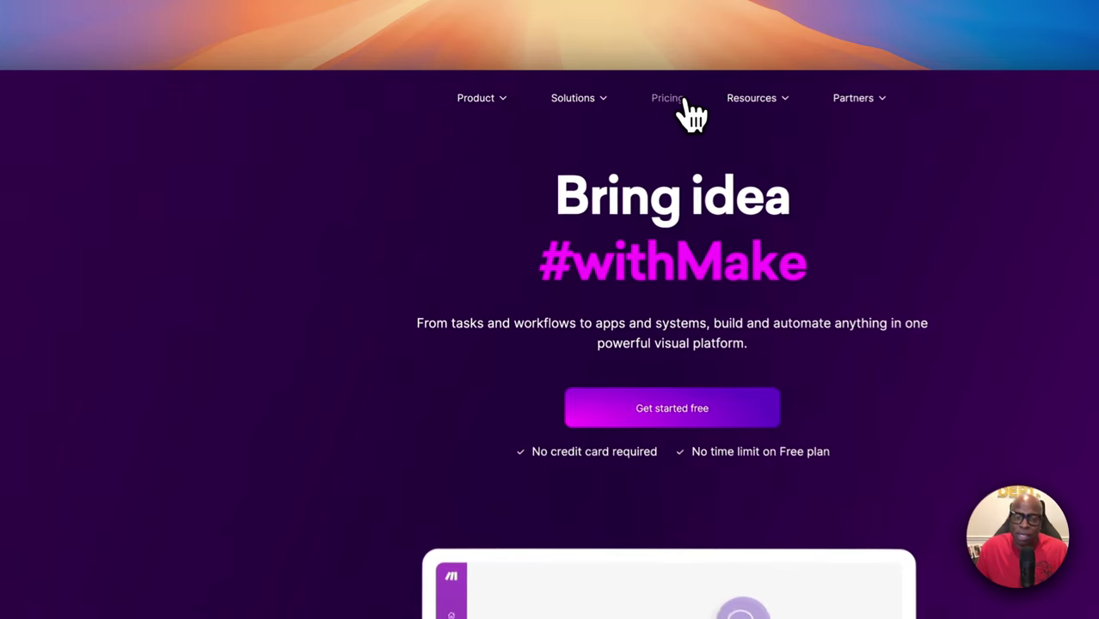
# View Make's pricing page and look over the Free, Core, Pro and Teams plans
pyautogui.click(686, 103)
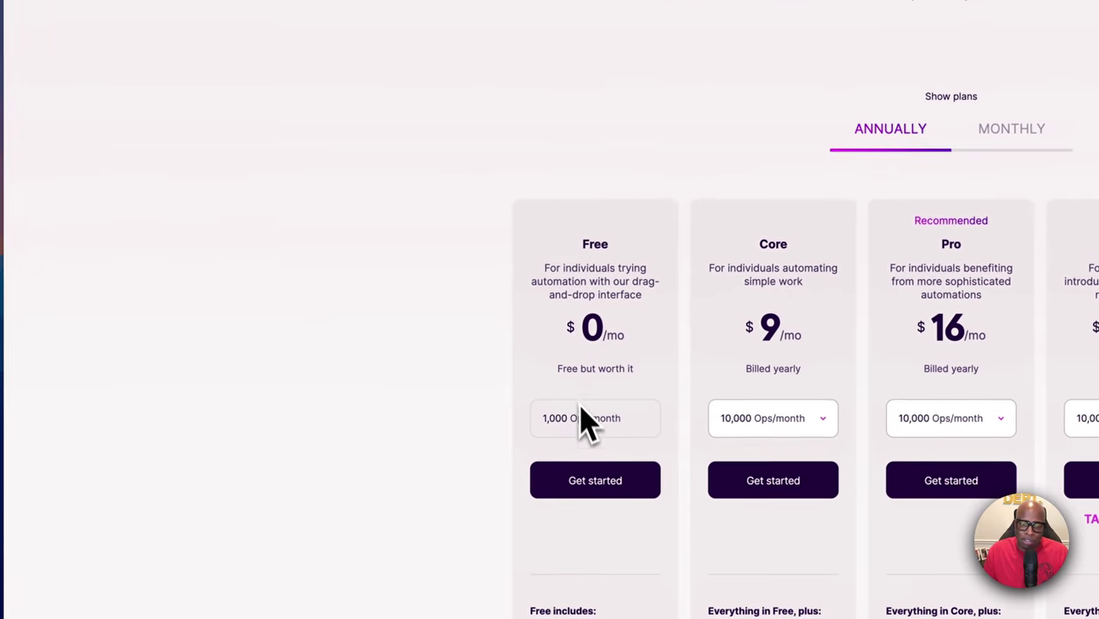
pyautogui.scroll(-1, 580, 413)
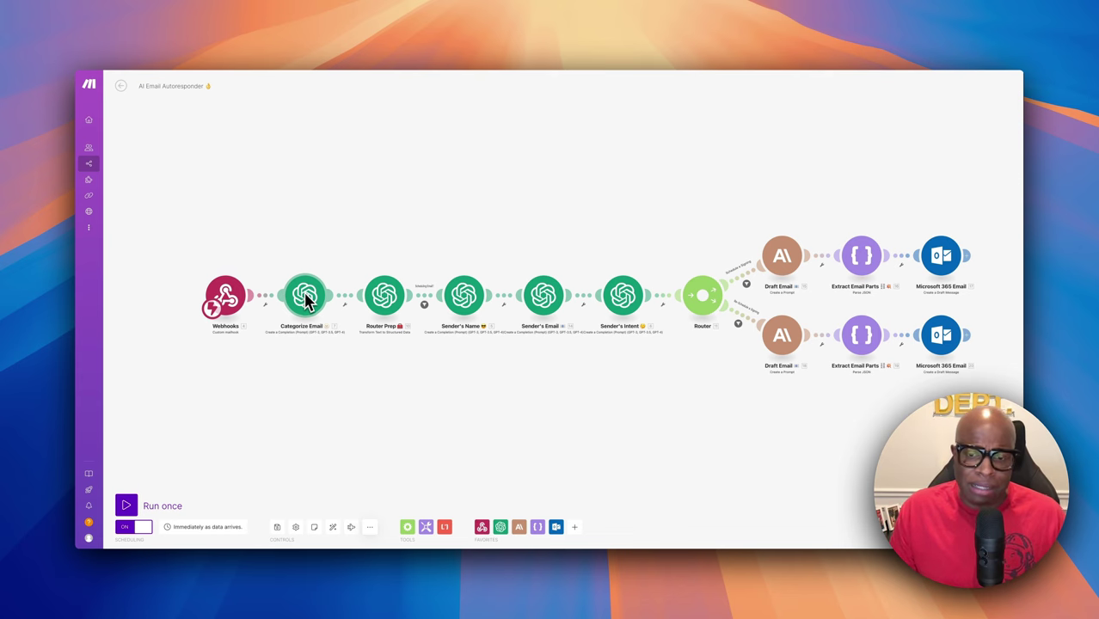
# Scroll around the AI Email Autoresponder scenario canvas to review its modules
pyautogui.hscroll(-2, 404, 310)
pyautogui.scroll(-2, 417, 322)
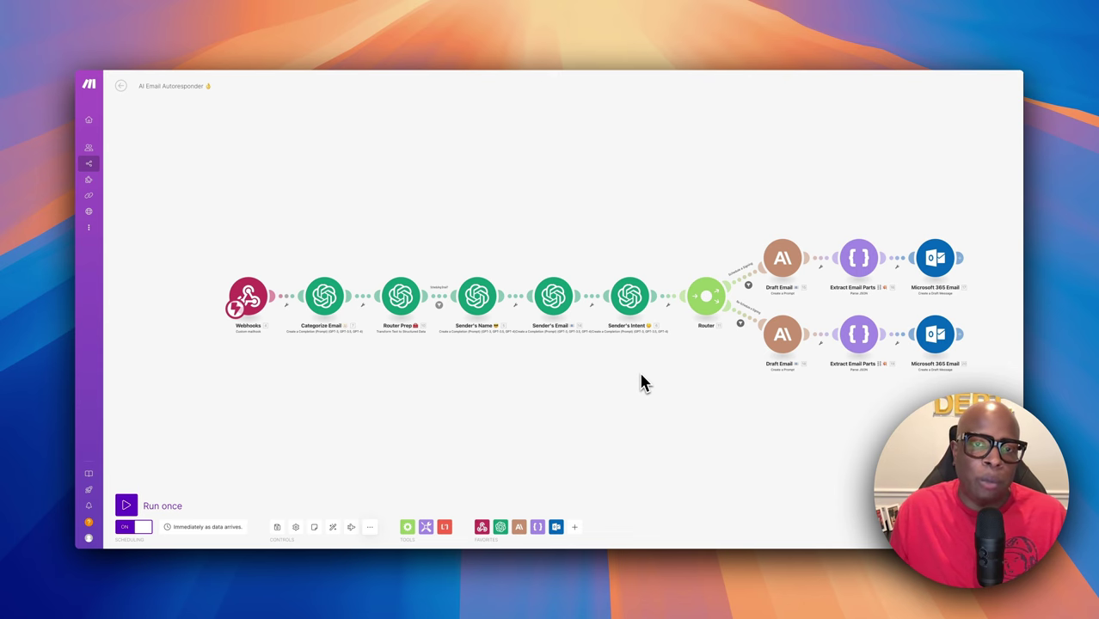
pyautogui.hscroll(3, 765, 344)
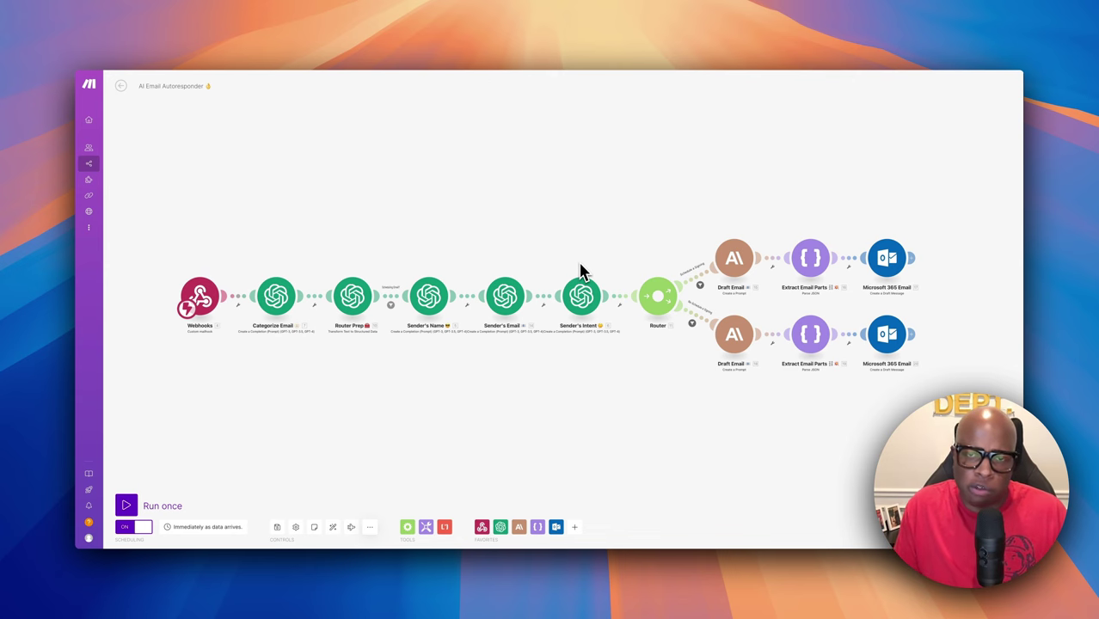
pyautogui.scroll(-3, 699, 348)
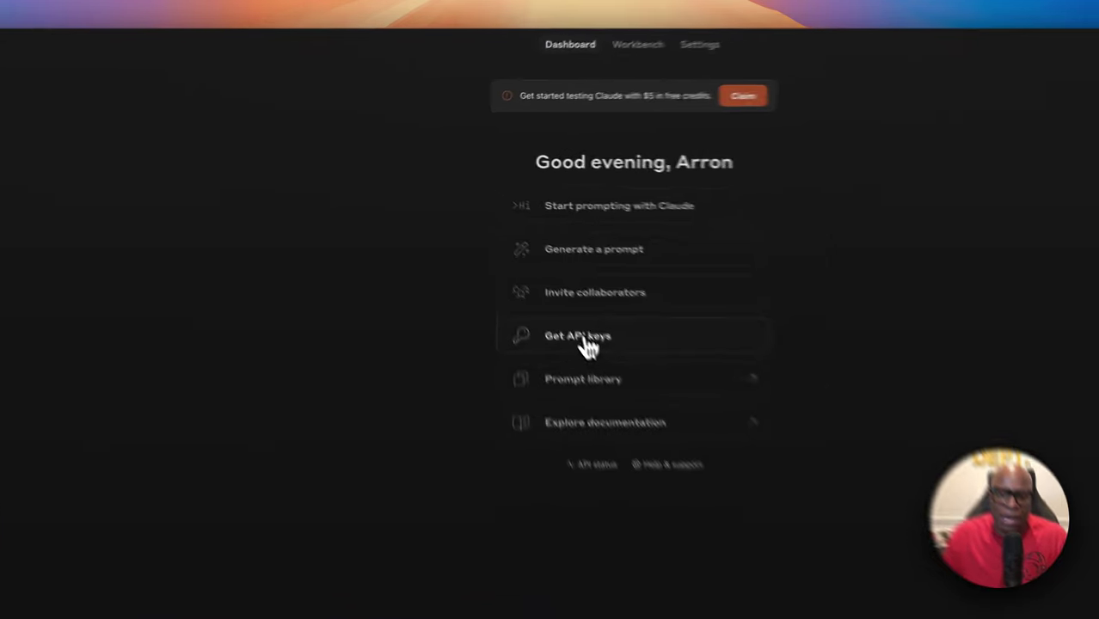
# Bring up the API keys list from the Anthropic Console dashboard
pyautogui.click(521, 267)
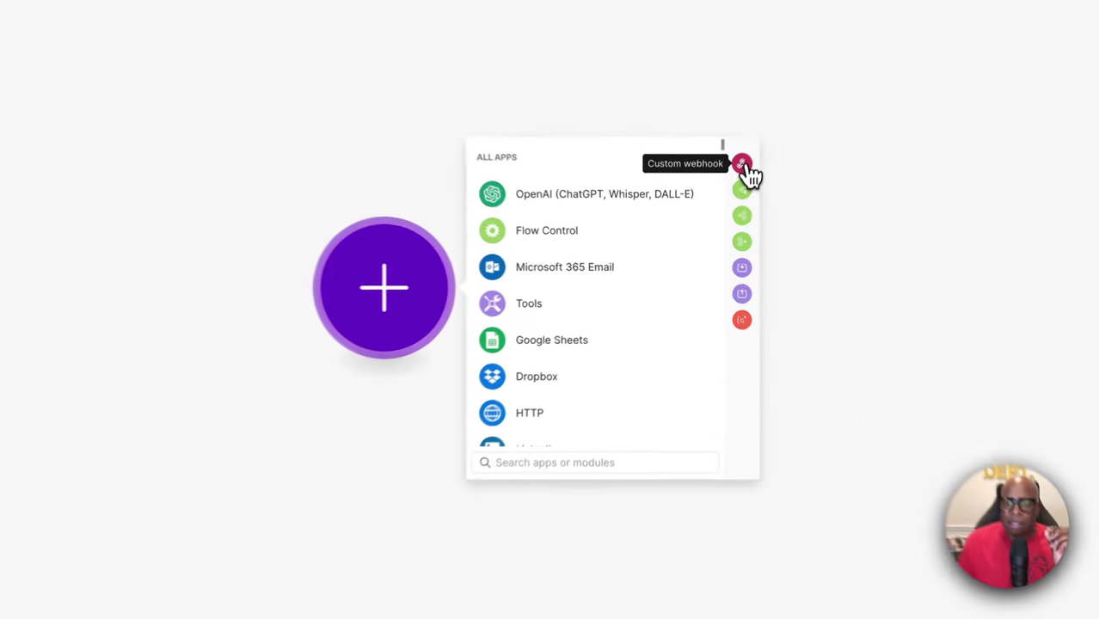
# Add a Custom webhook trigger, cancel its settings, and delete the module
pyautogui.click(716, 214)
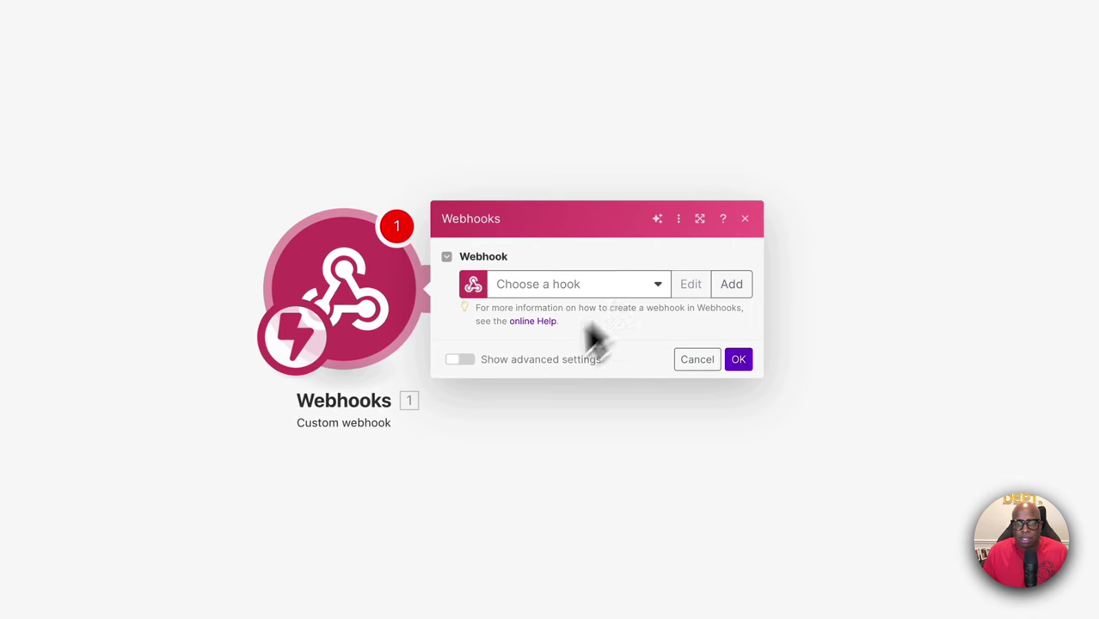
pyautogui.click(695, 361)
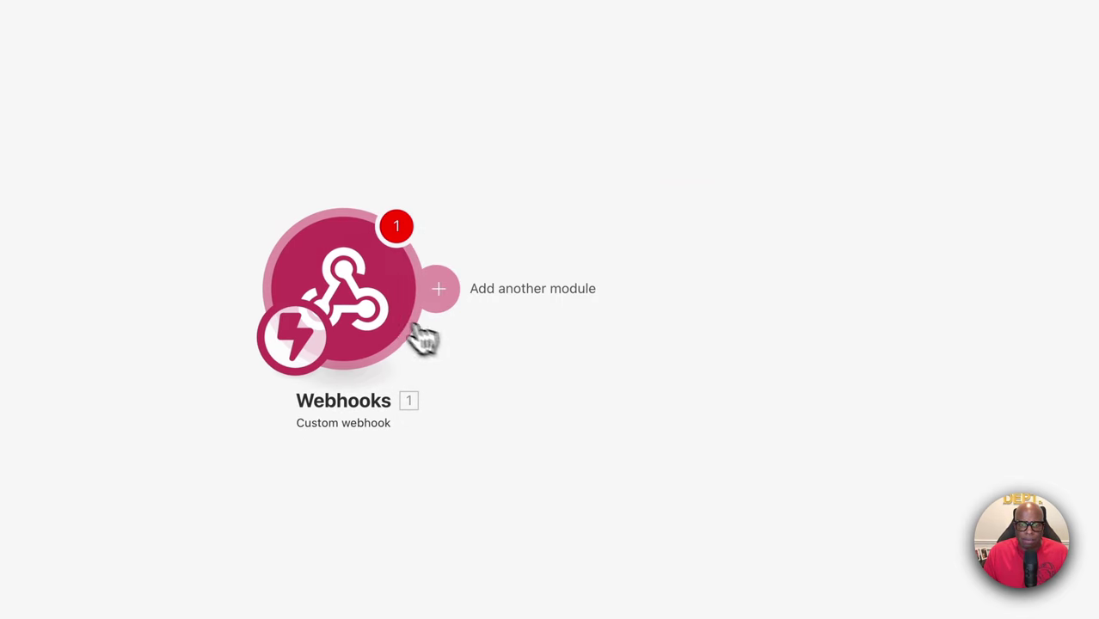
pyautogui.rightClick(391, 311)
pyautogui.click(441, 461)
# Bring up the app list for the empty first module and clear its search field
pyautogui.click(366, 286)
pyautogui.click(576, 309)
pyautogui.write('w')
pyautogui.press('BackSpace')
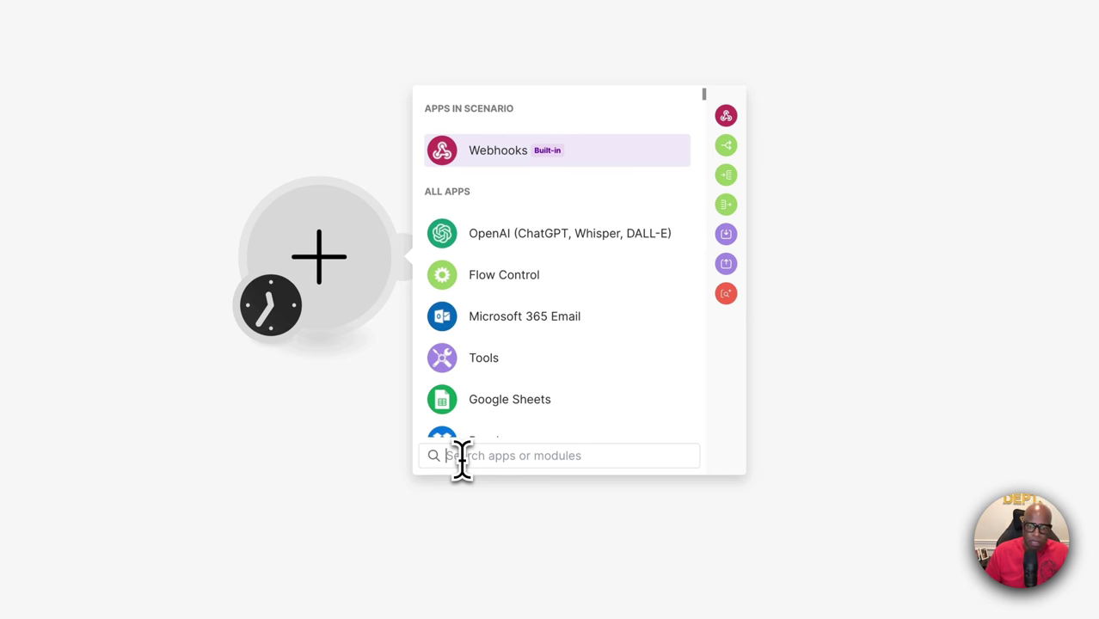
# Make the trigger a Webhooks Custom mailhook using '247 Closers Availability Mailhook' and select its address
pyautogui.write('mail')
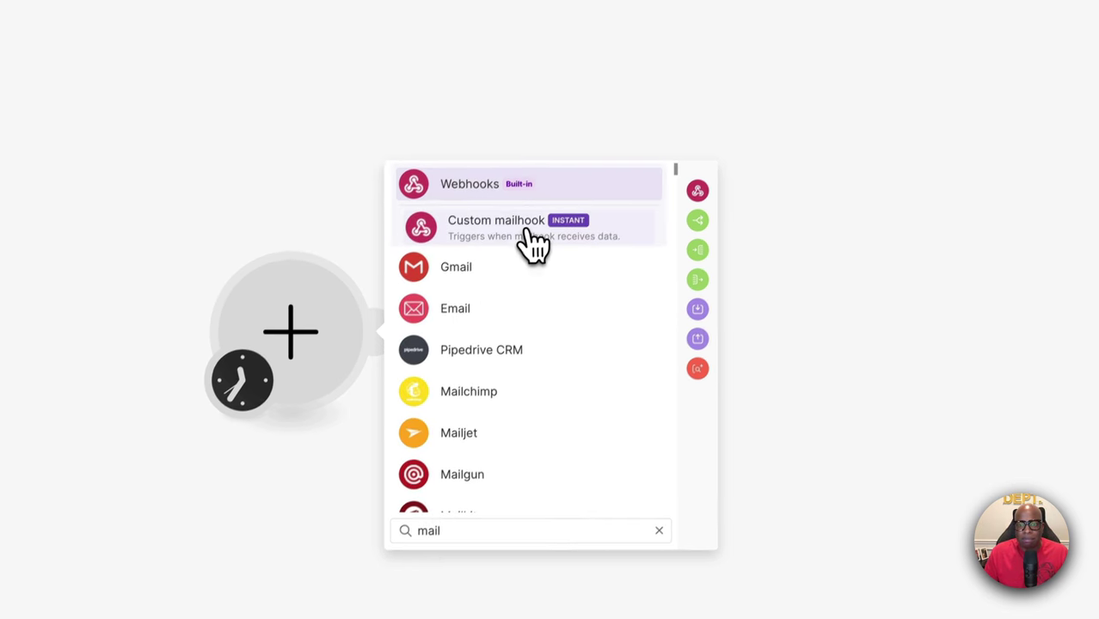
pyautogui.click(550, 151)
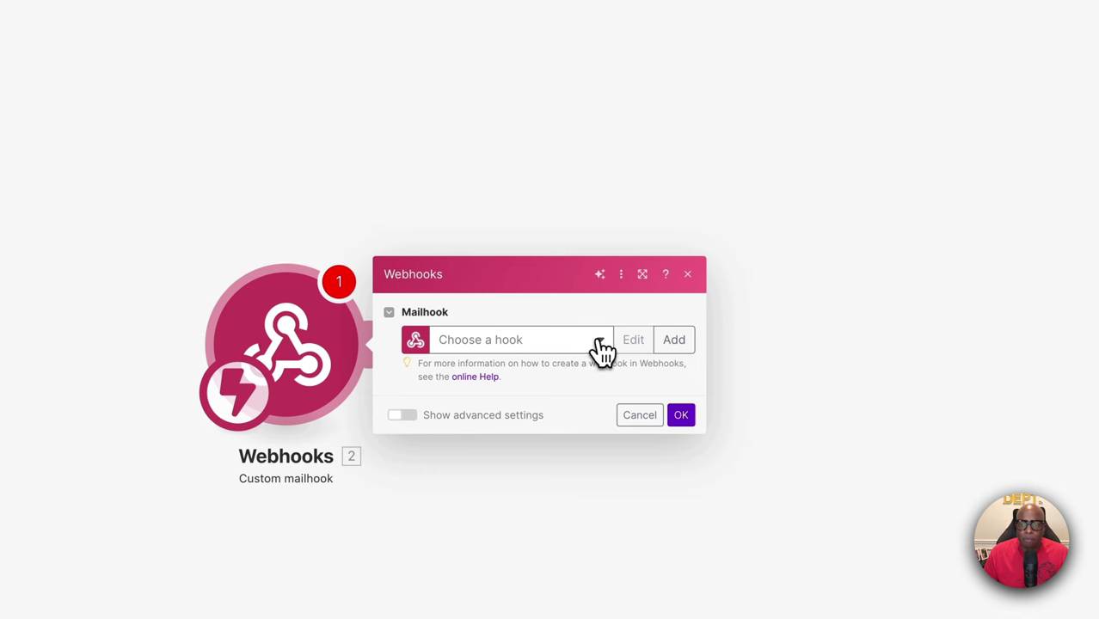
pyautogui.click(592, 341)
pyautogui.click(517, 368)
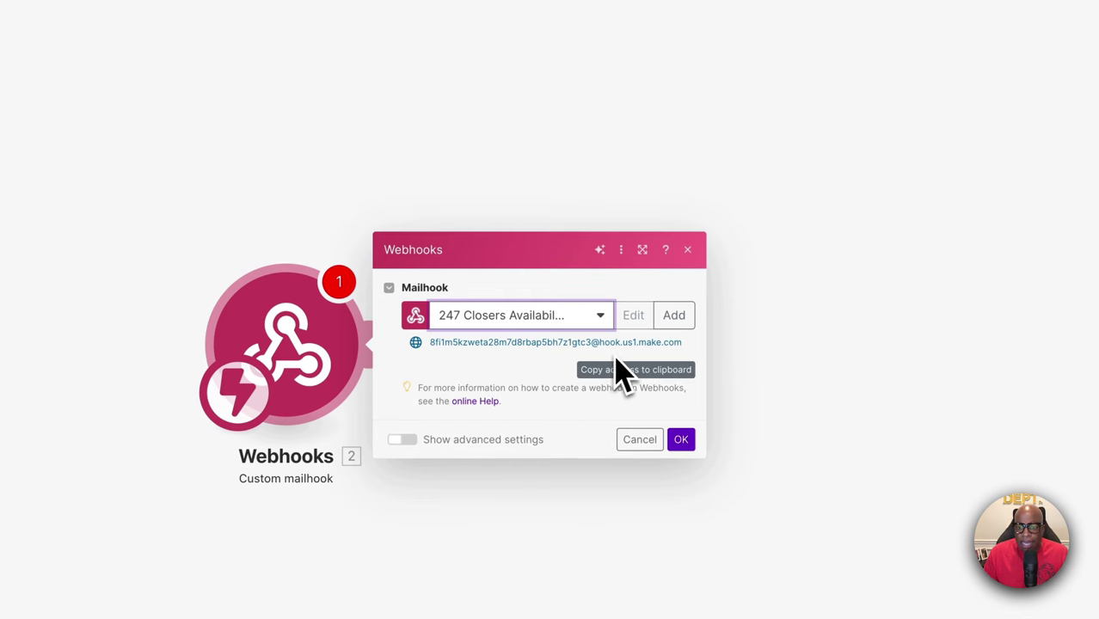
pyautogui.moveTo(427, 342); pyautogui.dragTo(681, 344)
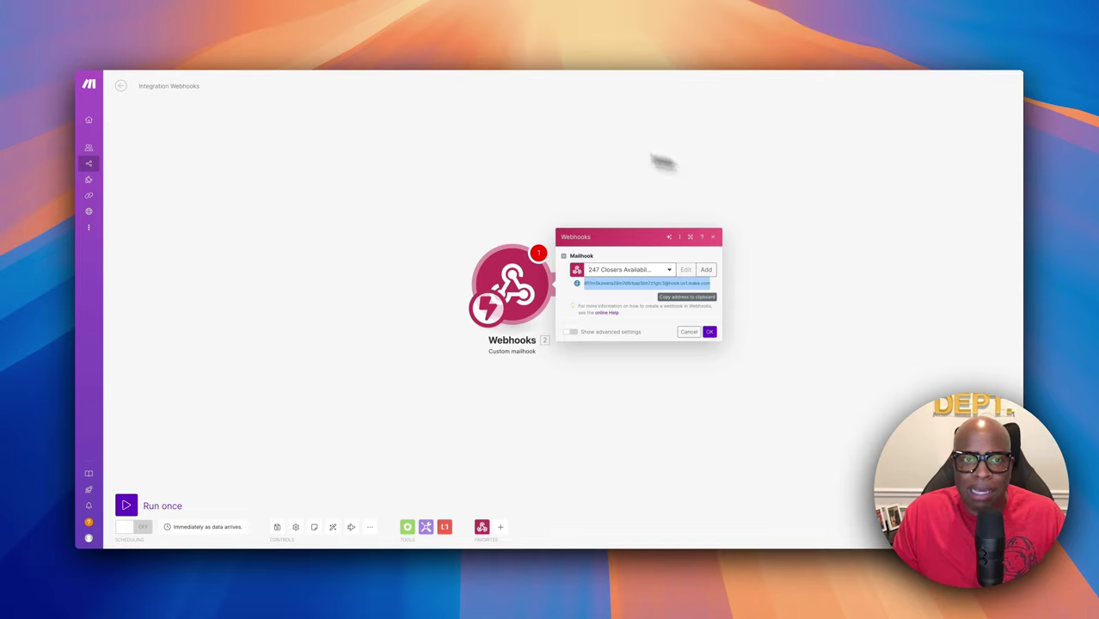
# Save and close the Custom mailhook settings
pyautogui.rightClick(515, 131)
pyautogui.click(482, 129)
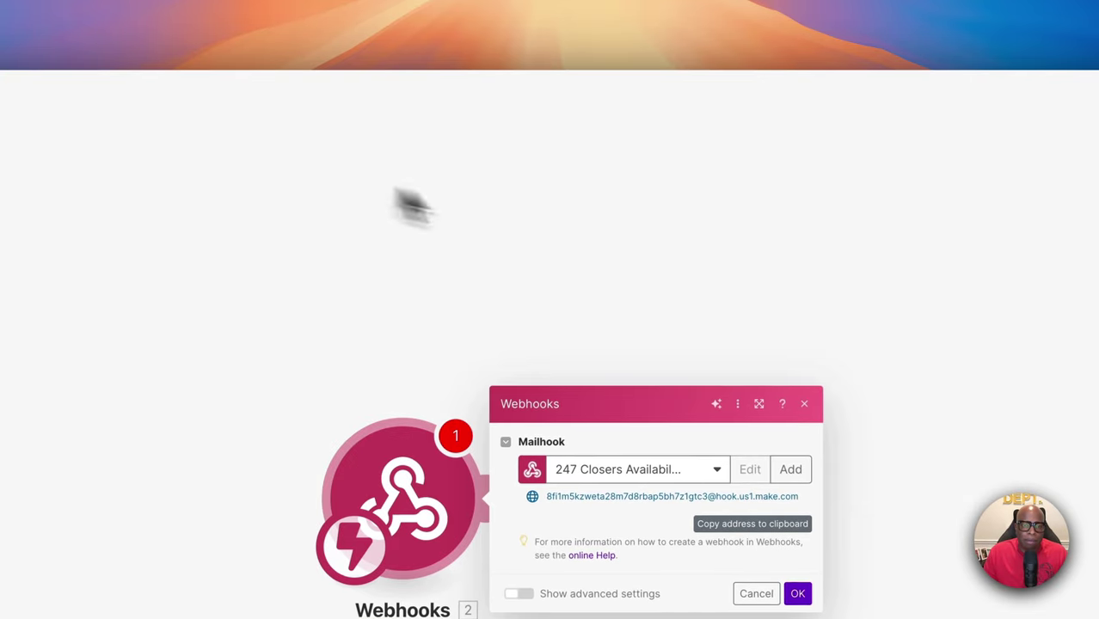
pyautogui.click(797, 594)
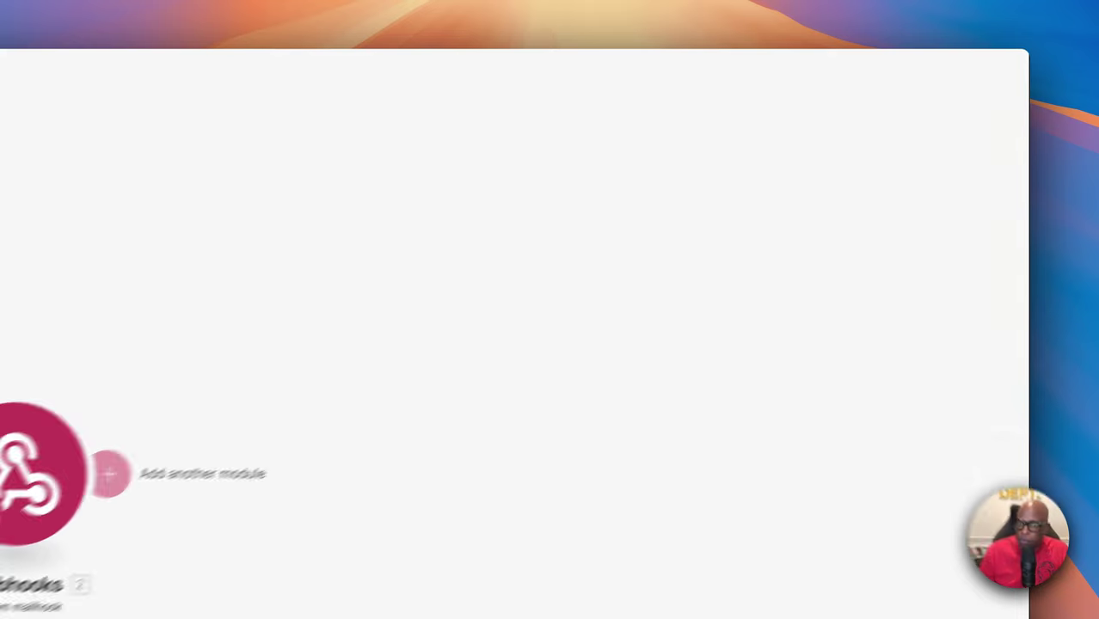
# Snap the Make window to the top-left quarter of the screen
pyautogui.hotkey('ctrl', 'alt', 'u')
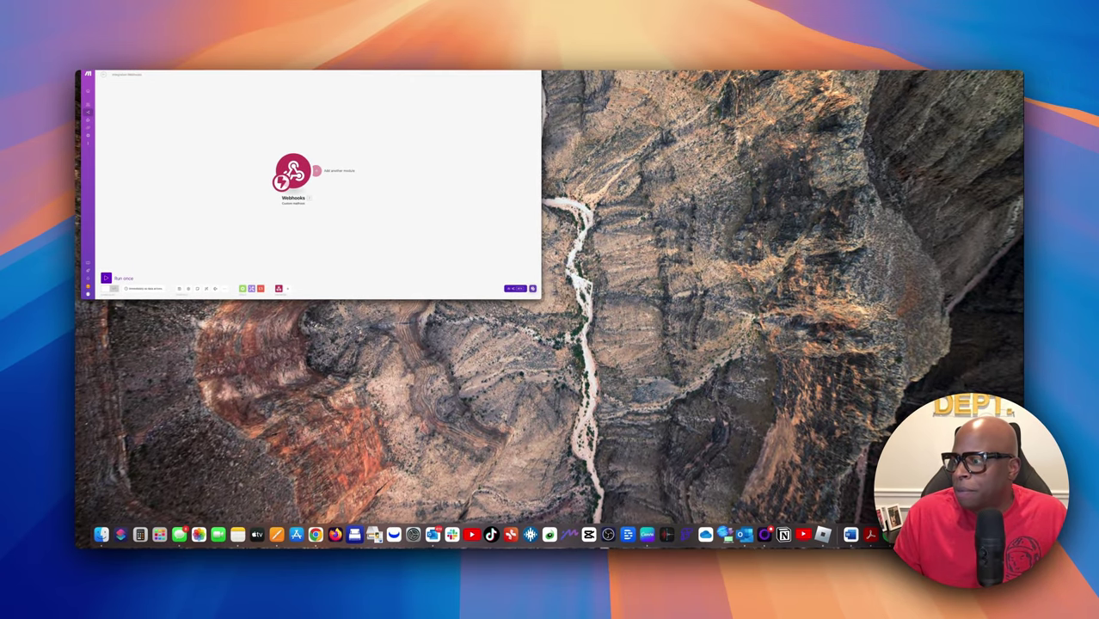
pyautogui.hotkey('ctrl', 'alt', 'Return')
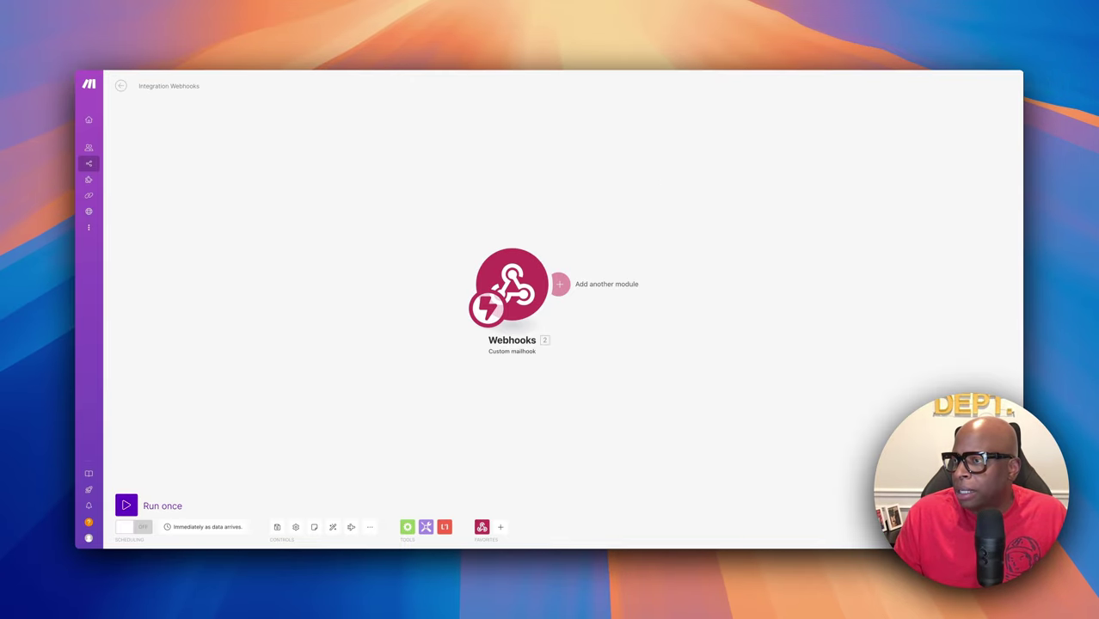
pyautogui.hotkey('ctrl', 'alt', 'u')
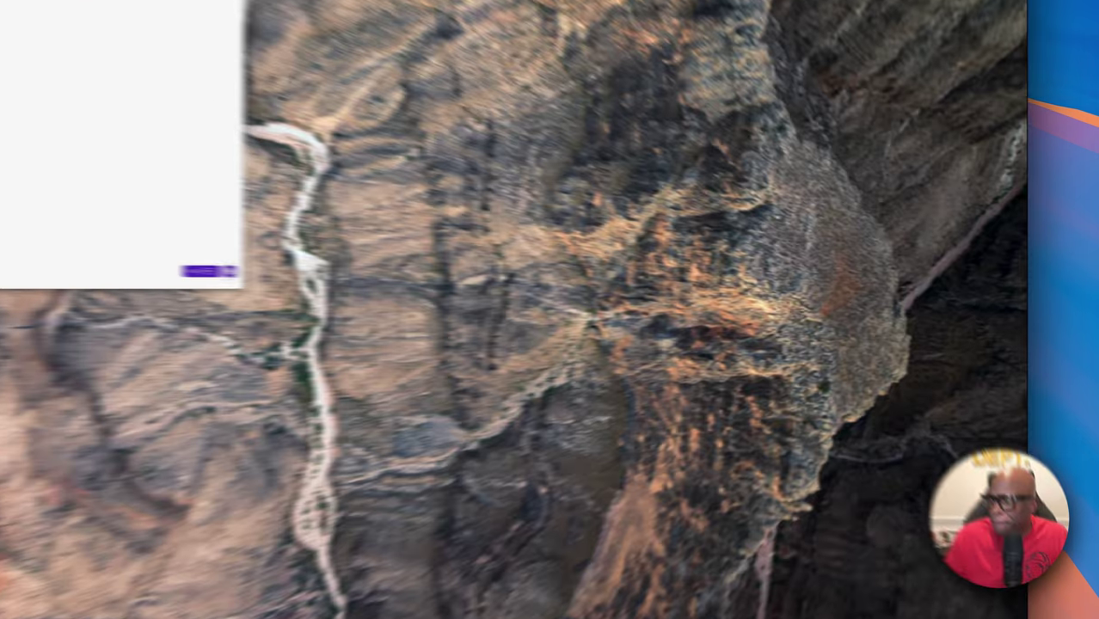
# Maximize Make and edit Outlook's 'Send Scheduling Inquiries to Make Mailhook' rule, reviewing its conditions
pyautogui.hotkey('ctrl', 'alt', 'Return')
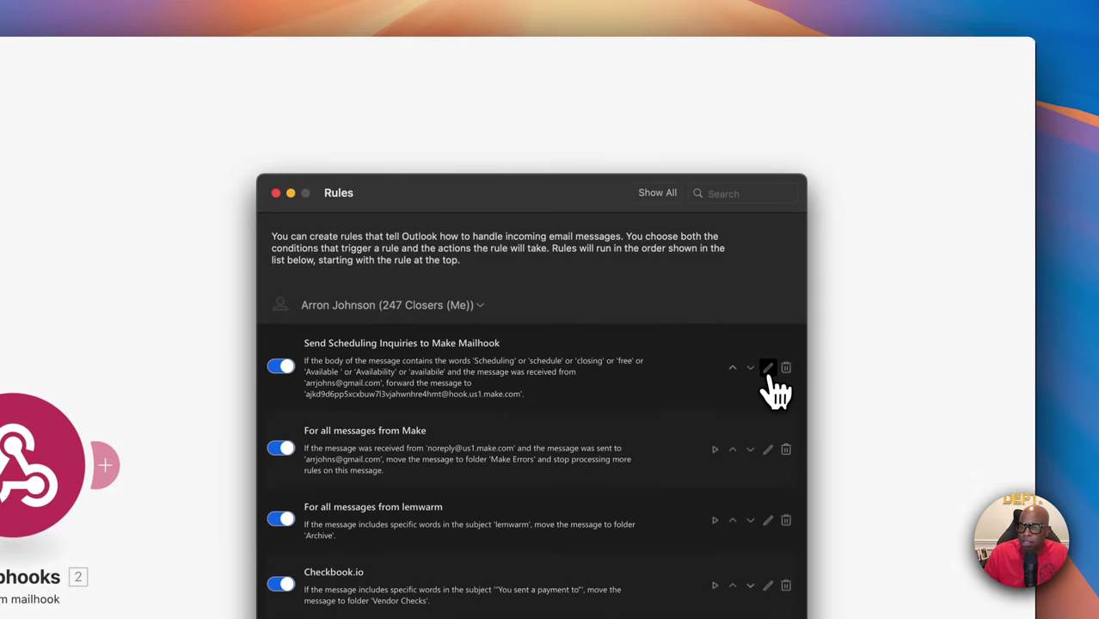
pyautogui.click(768, 370)
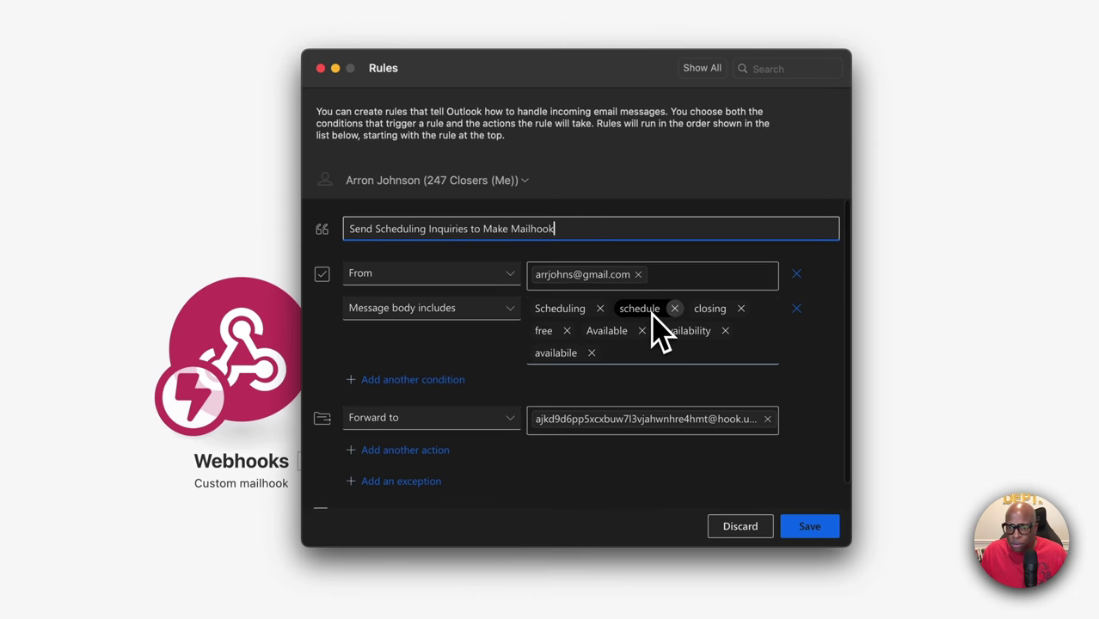
pyautogui.scroll(-1, 572, 348)
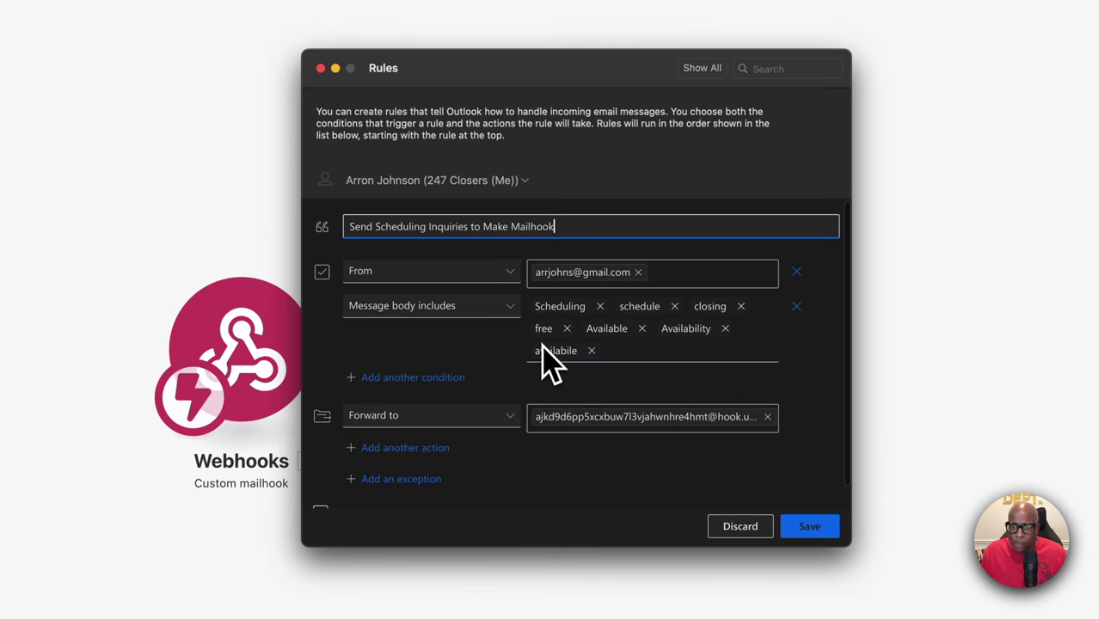
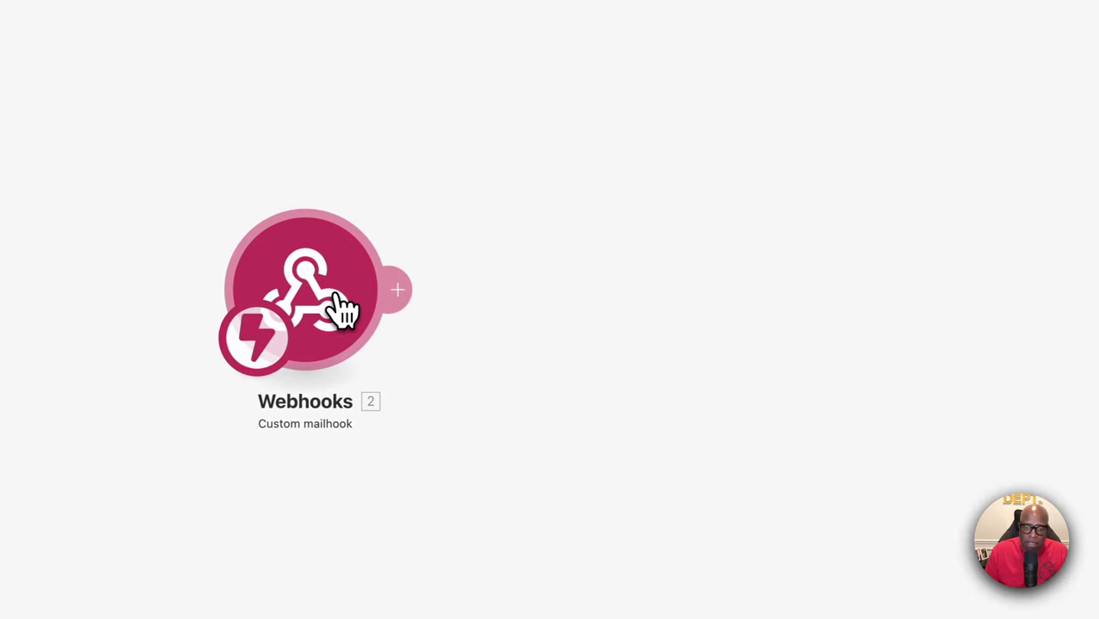
pyautogui.click(338, 302)
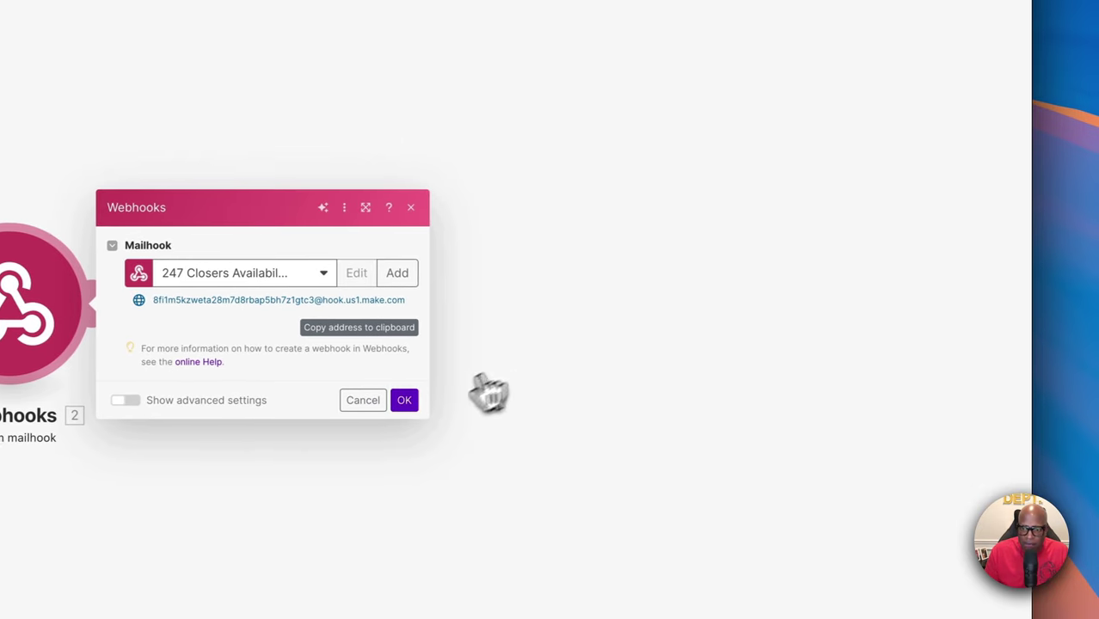
pyautogui.click(410, 207)
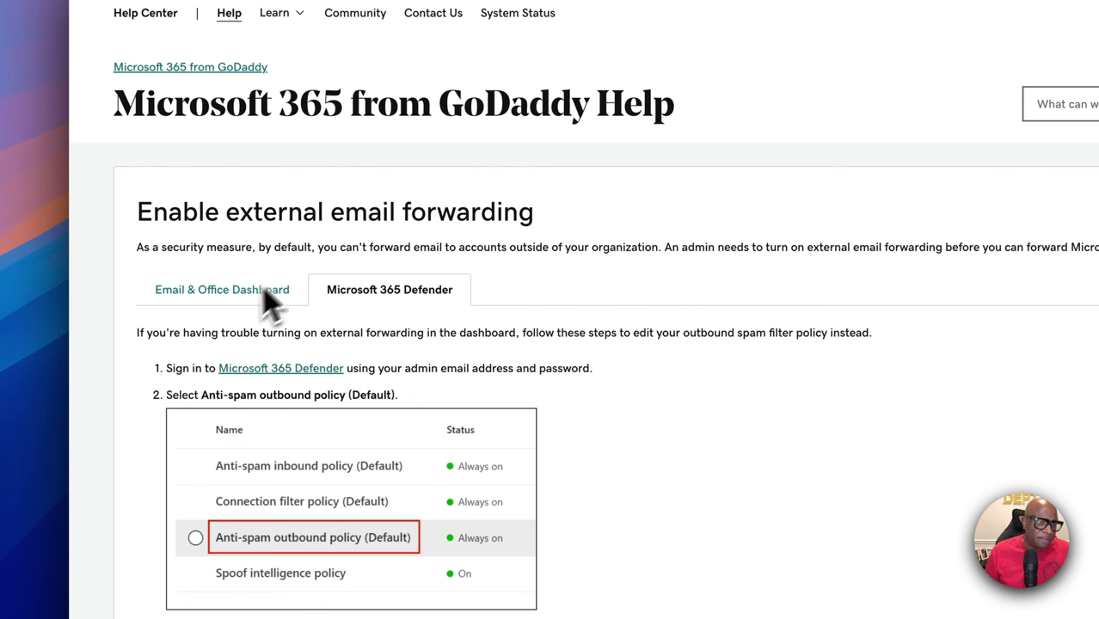
pyautogui.click(234, 291)
pyautogui.scroll(-1, 465, 421)
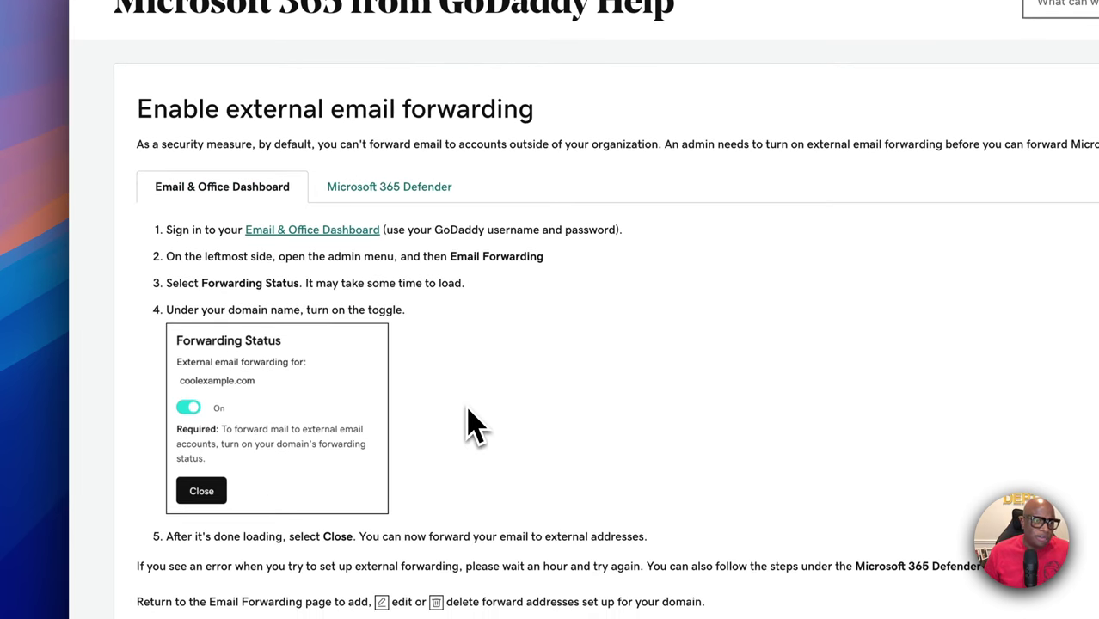
pyautogui.scroll(-1, 344, 319)
pyautogui.scroll(1, 365, 335)
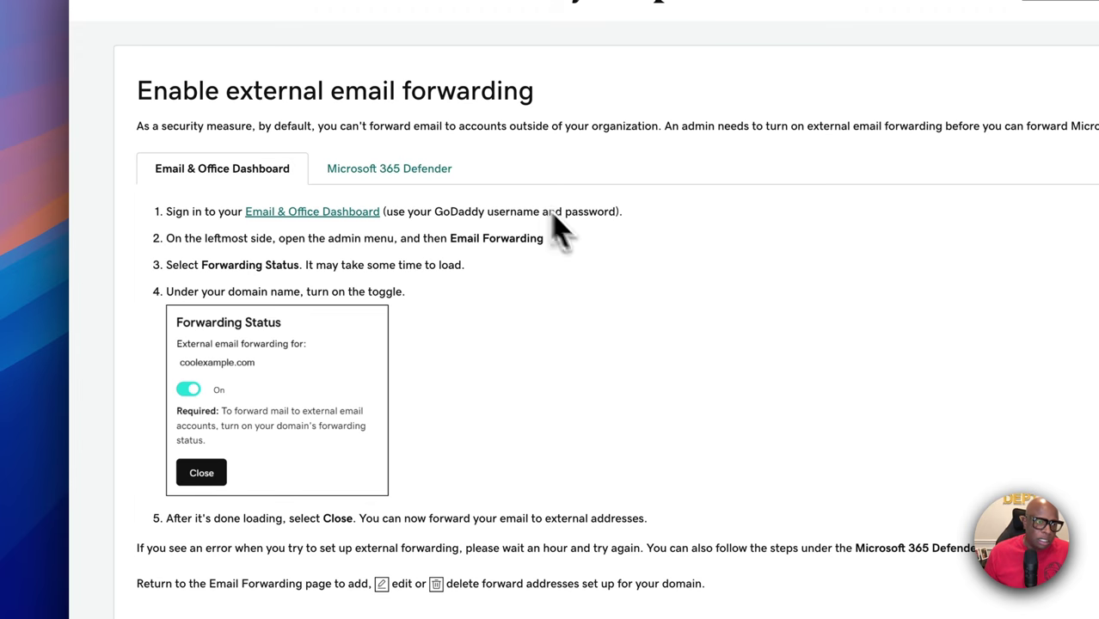
pyautogui.scroll(-2, 319, 484)
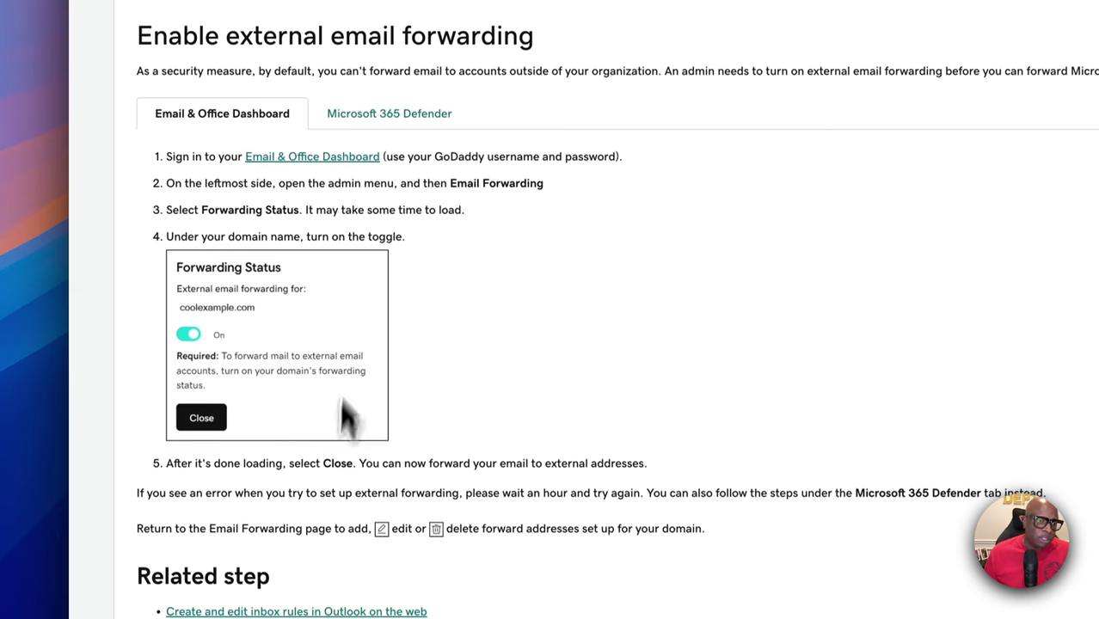
pyautogui.scroll(3, 336, 216)
pyautogui.scroll(-3, 381, 299)
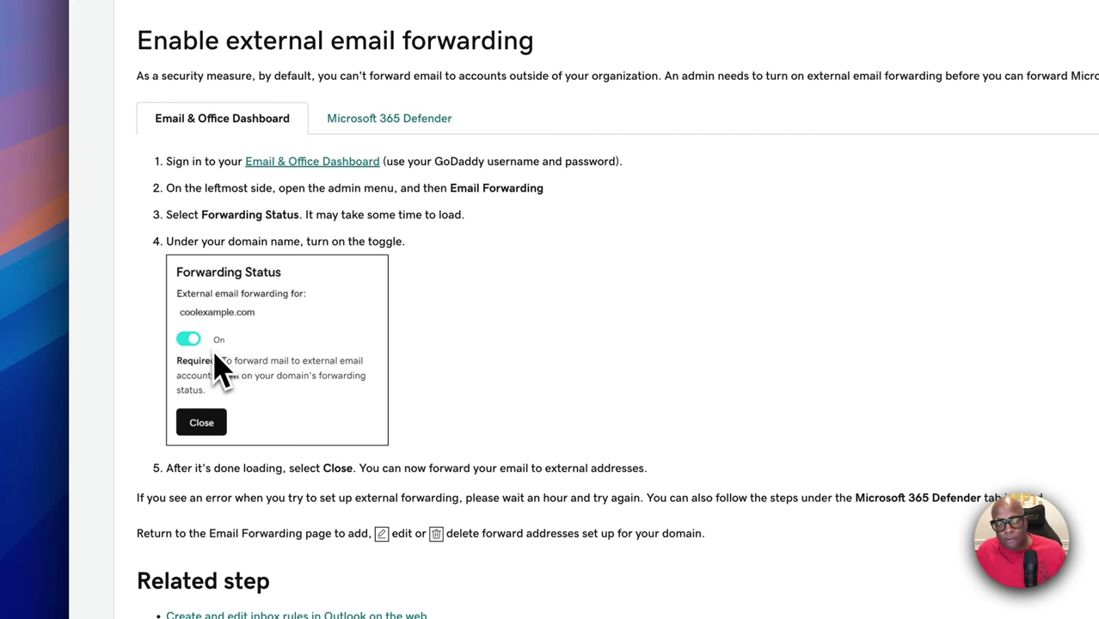
pyautogui.scroll(-3, 356, 294)
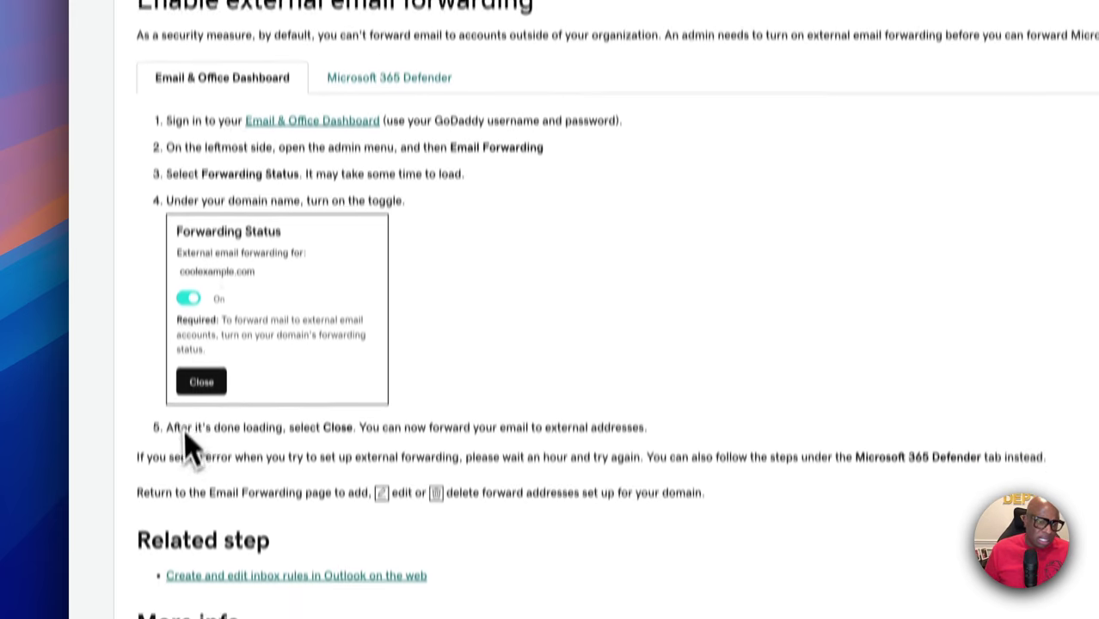
pyautogui.scroll(3, 365, 200)
pyautogui.click(370, 168)
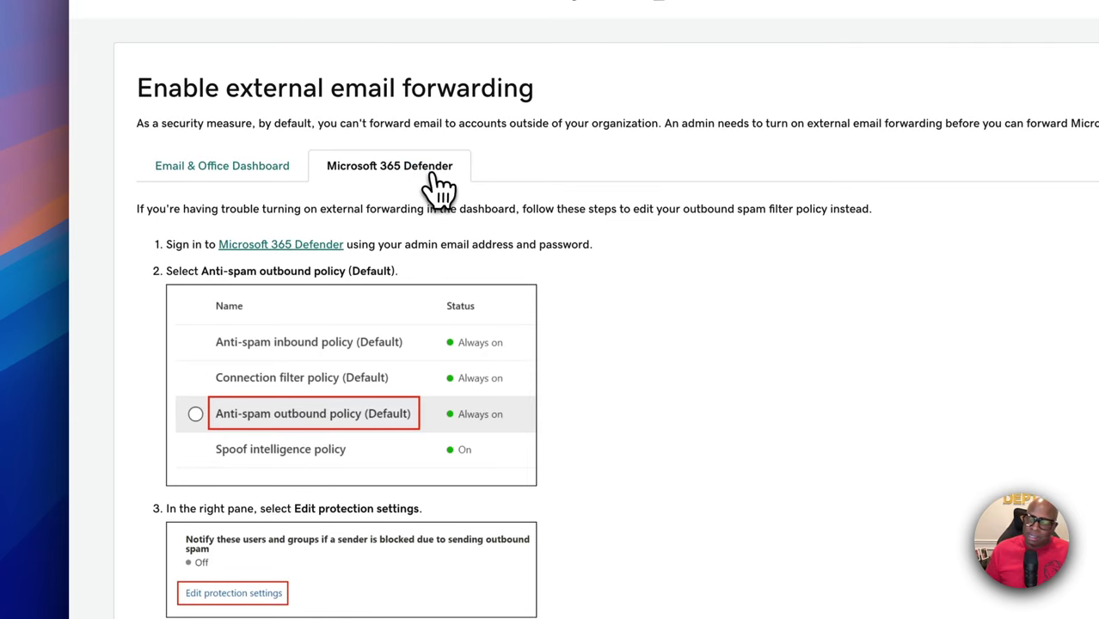
pyautogui.scroll(-5, 464, 292)
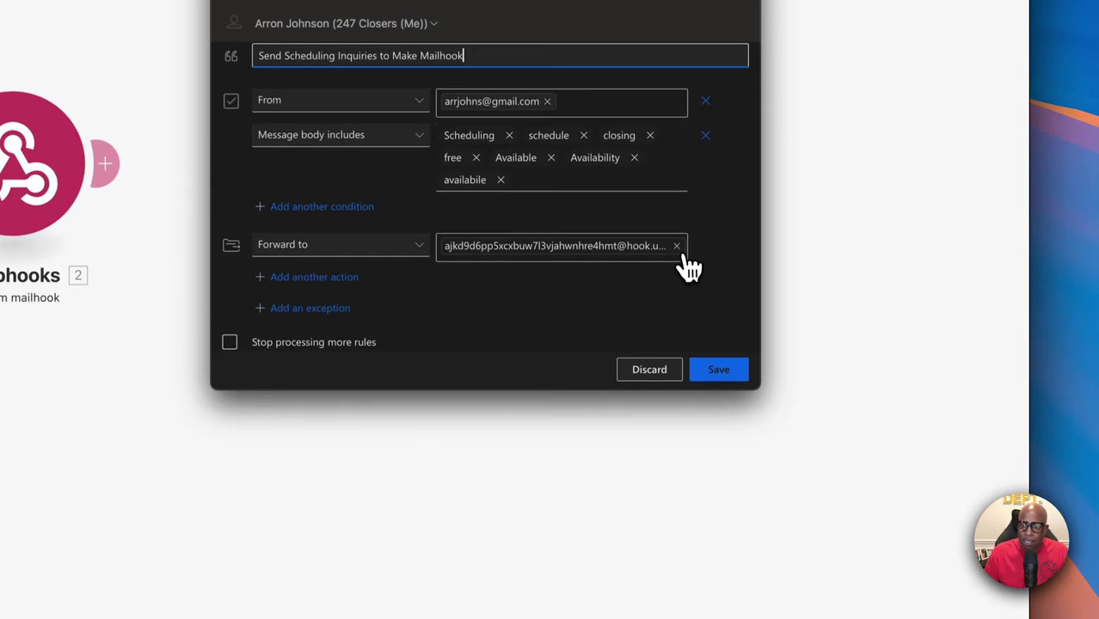
# Replace the rule's Forward to address with the copied Make mailhook address, save, and close both dialogs
pyautogui.click(676, 246)
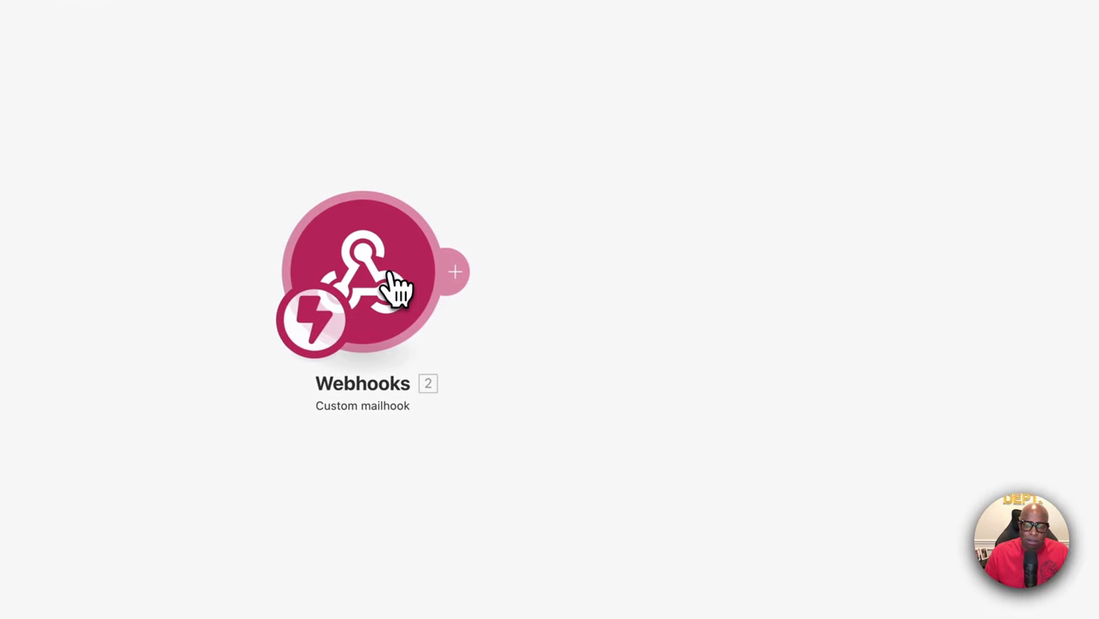
pyautogui.click(394, 288)
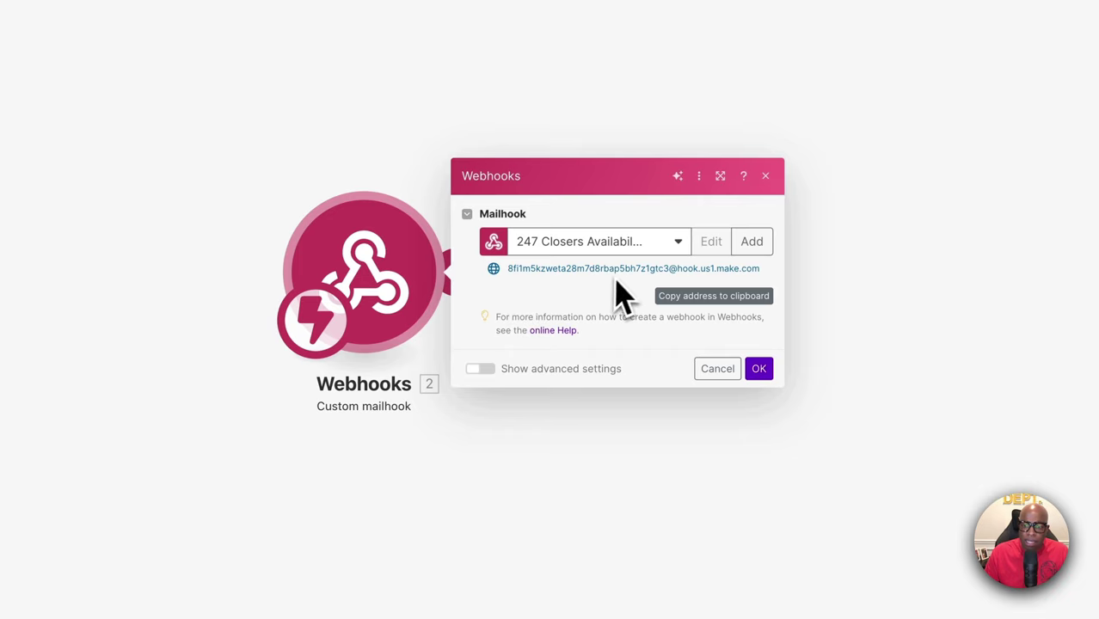
pyautogui.click(699, 301)
pyautogui.press('super+Tab')
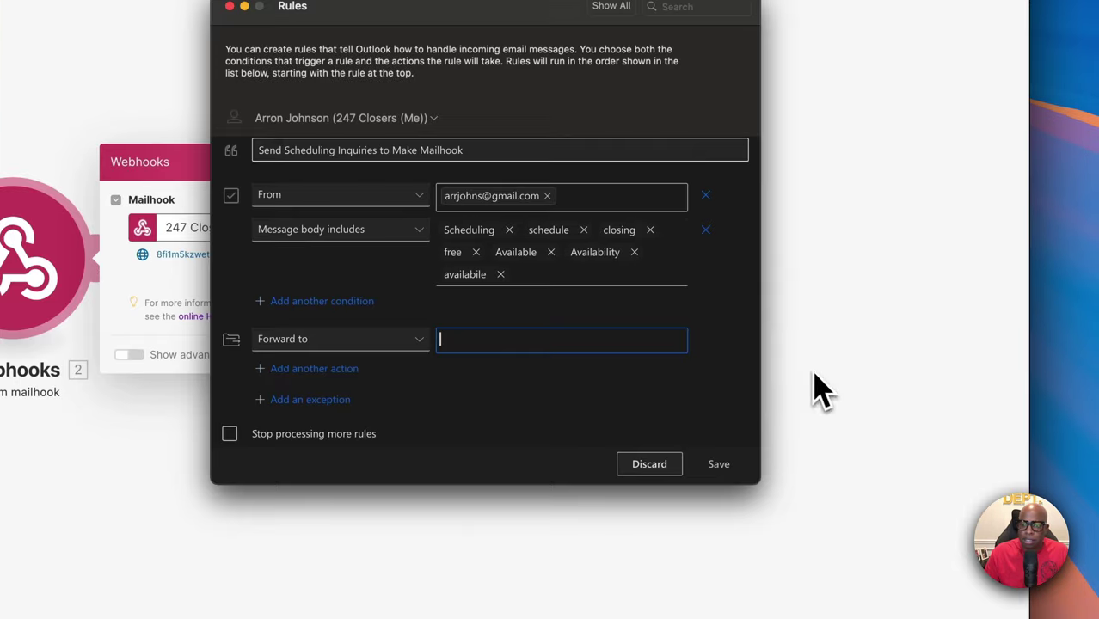
pyautogui.click(507, 340)
pyautogui.press('super+v')
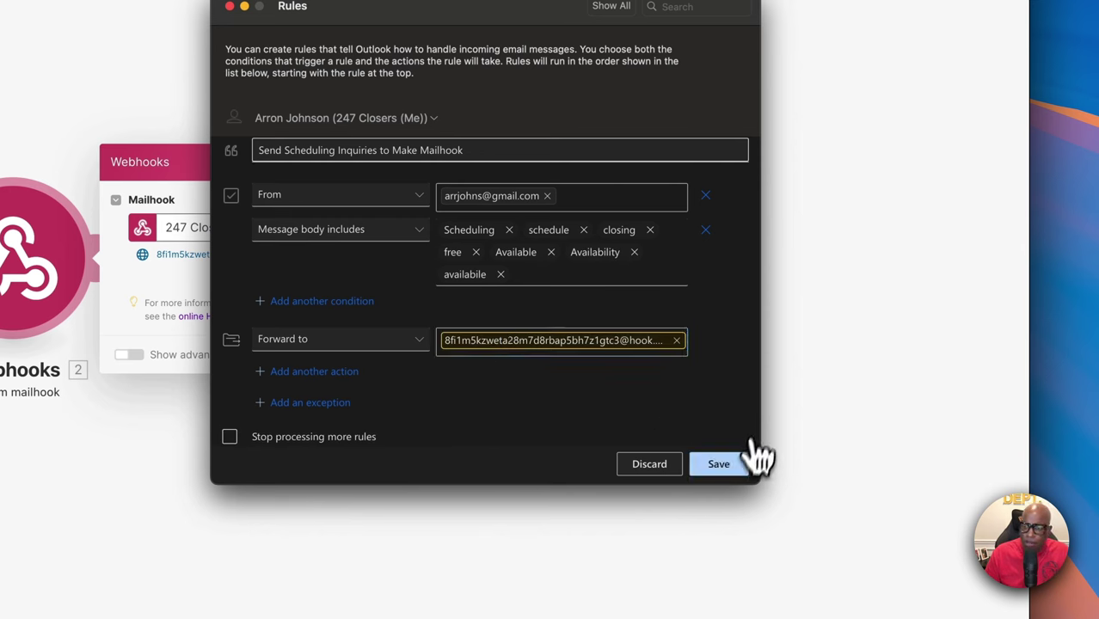
pyautogui.click(735, 467)
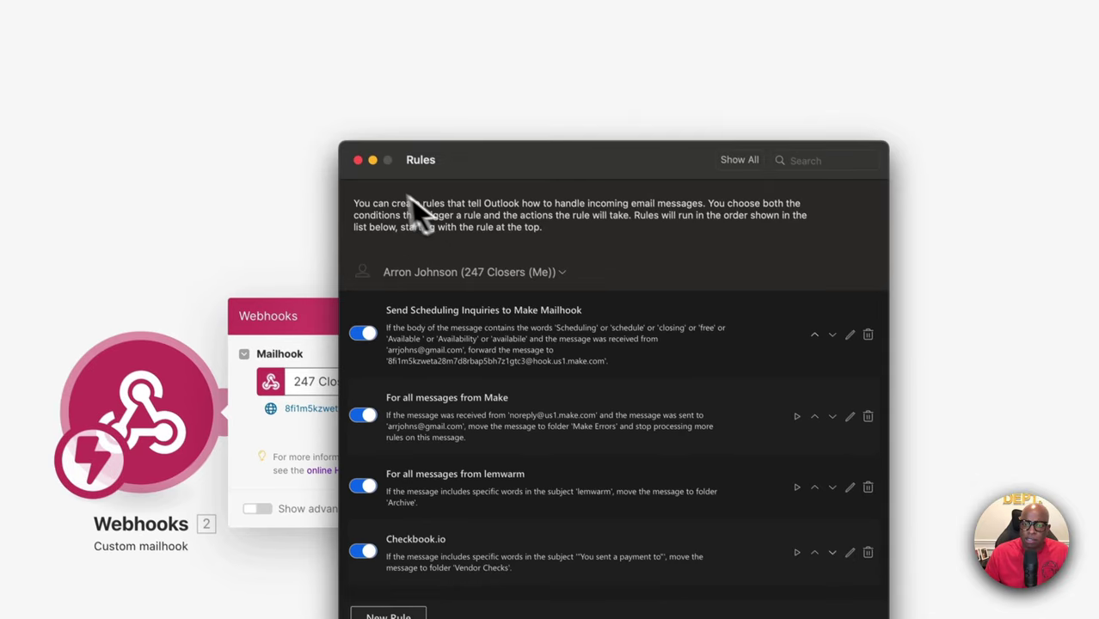
pyautogui.click(365, 168)
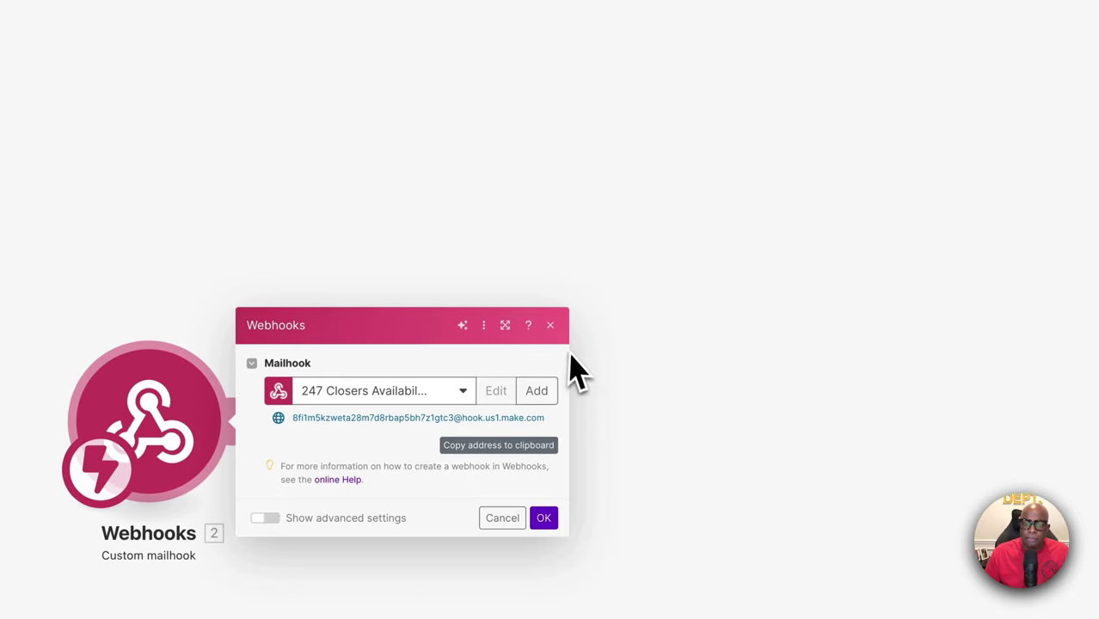
pyautogui.click(551, 325)
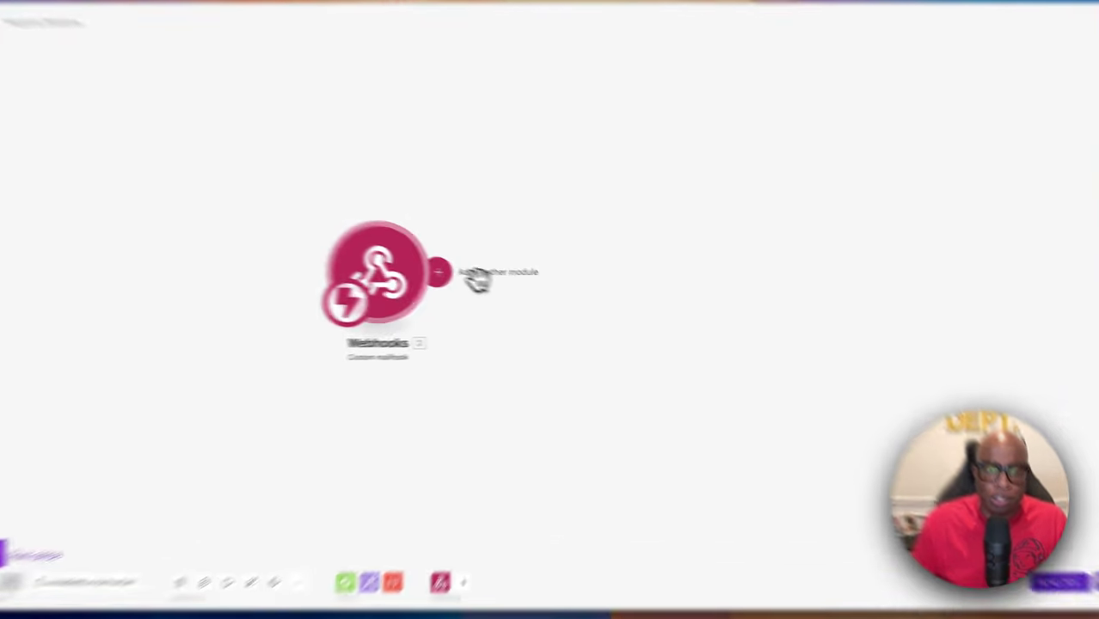
# Add an OpenAI (ChatGPT, Whisper, DALL-E) completion module right after the Webhooks mailhook trigger
pyautogui.click(480, 282)
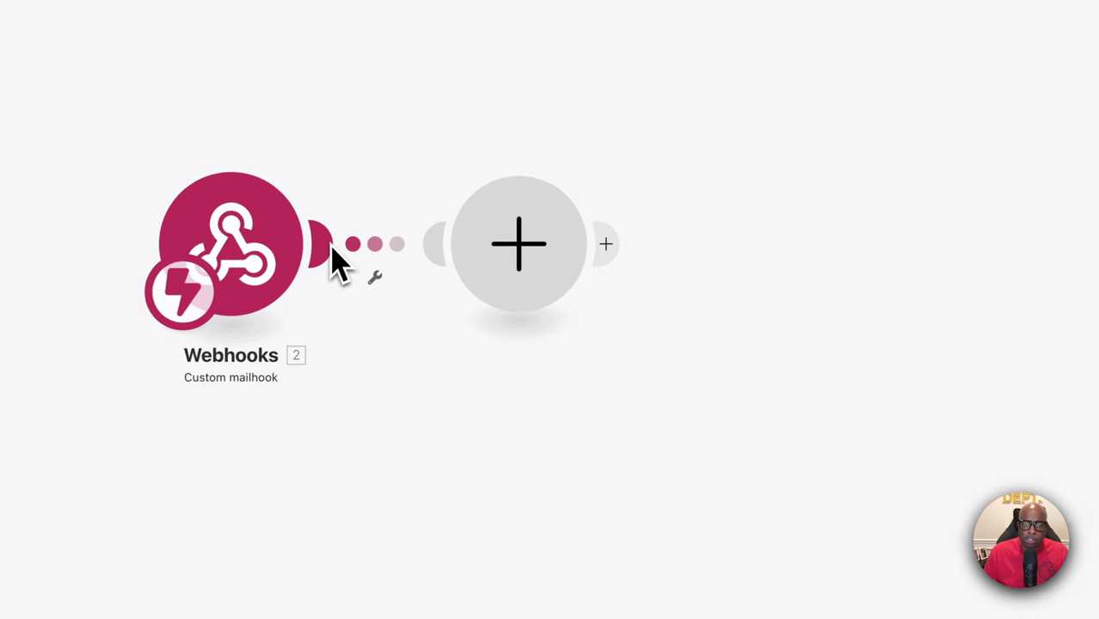
pyautogui.click(538, 272)
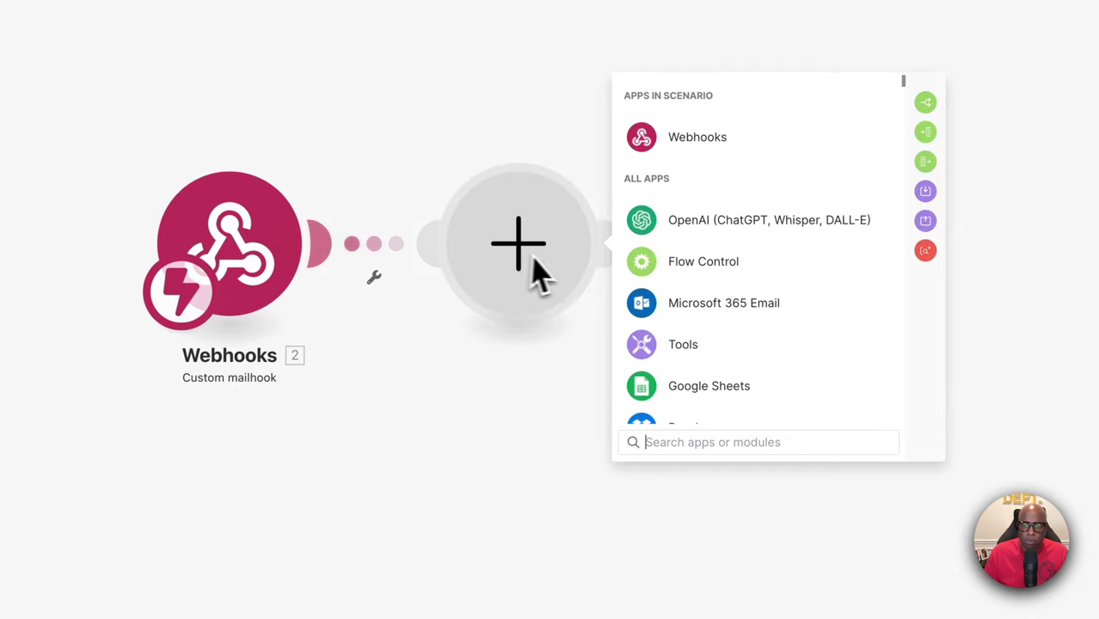
pyautogui.click(680, 232)
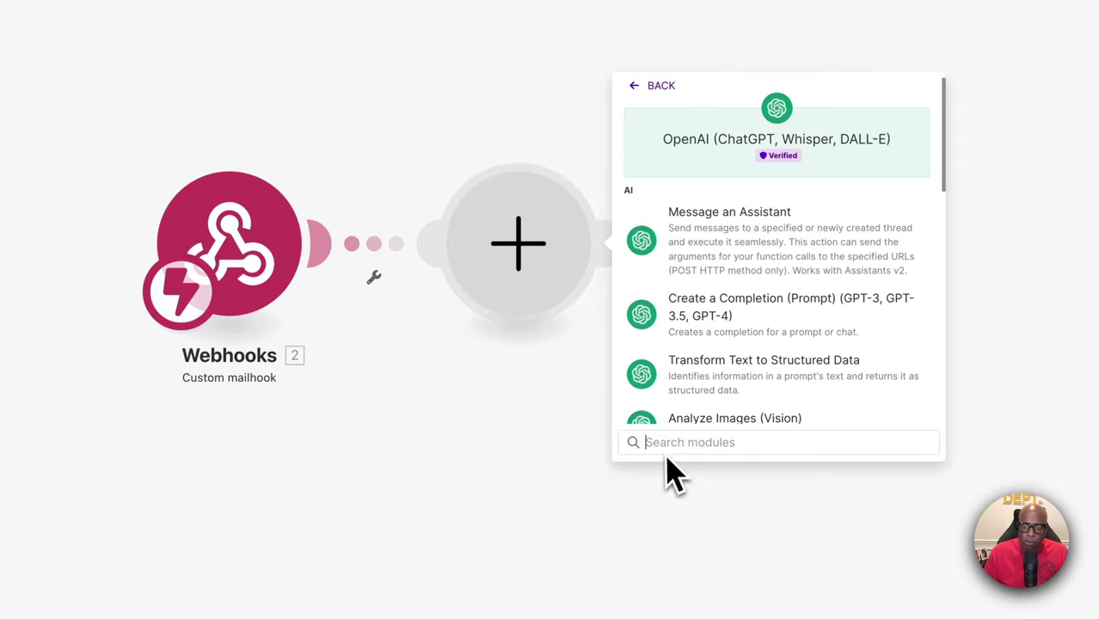
pyautogui.click(715, 326)
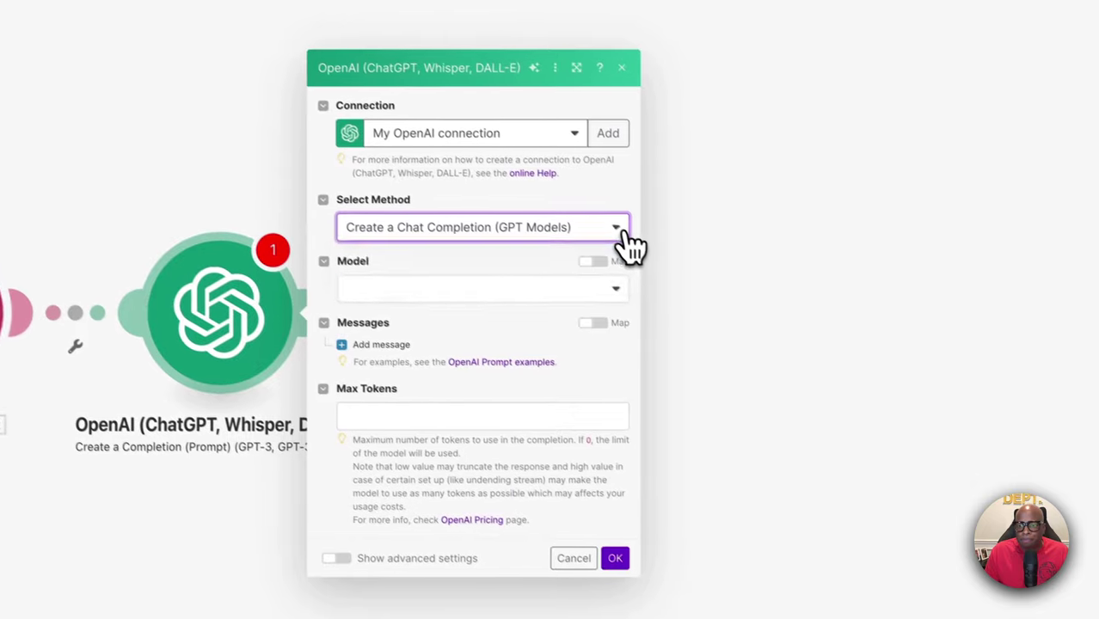
# Choose Create a Chat Completion (GPT Models) as the method with gpt-4o as the model
pyautogui.click(739, 321)
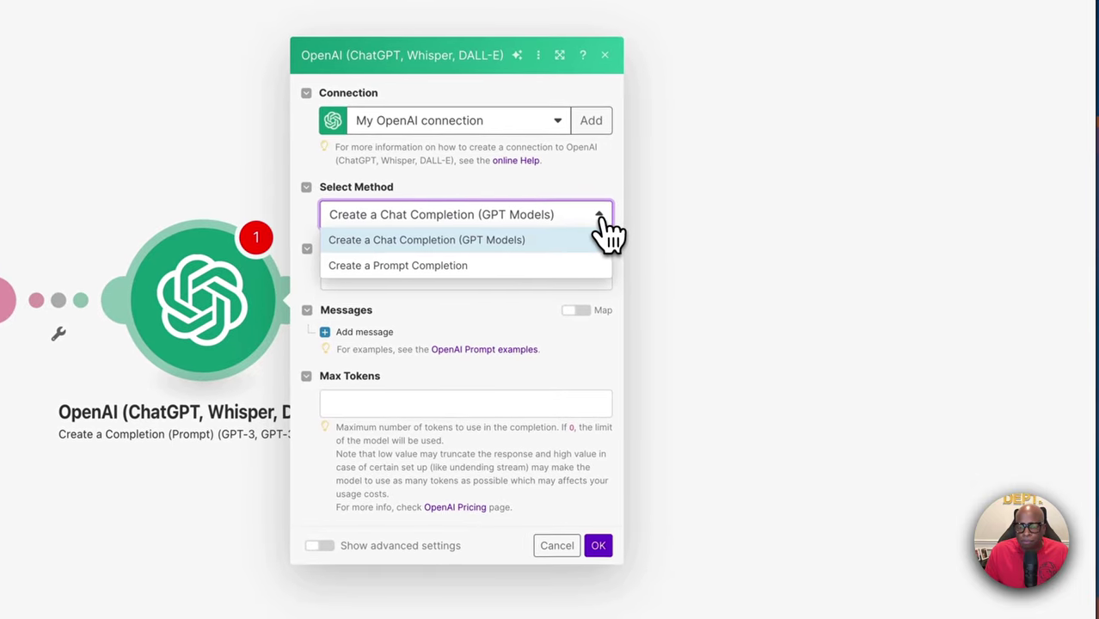
pyautogui.click(456, 241)
pyautogui.click(474, 282)
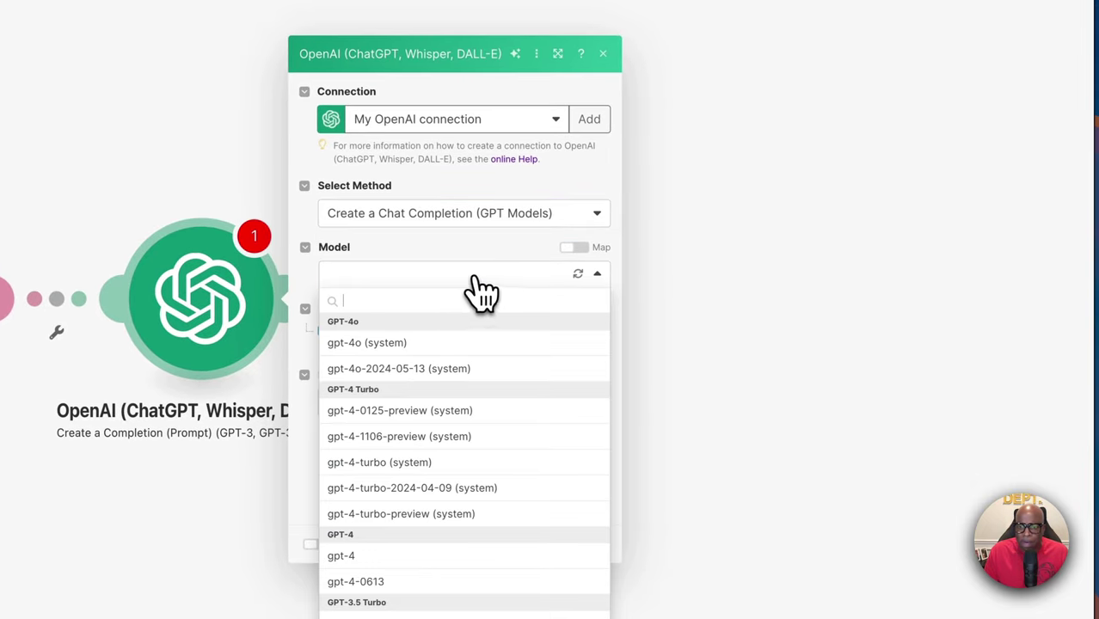
pyautogui.click(367, 344)
# Add Message 1 with the User role and ready its Message Content field for pasting
pyautogui.click(342, 330)
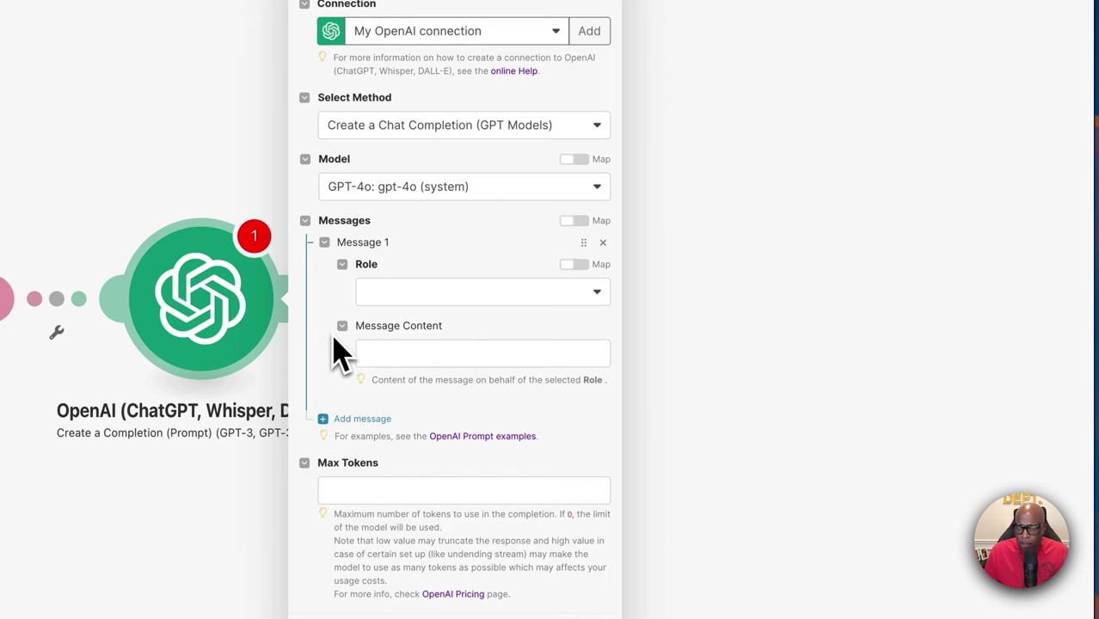
pyautogui.click(434, 293)
pyautogui.click(379, 342)
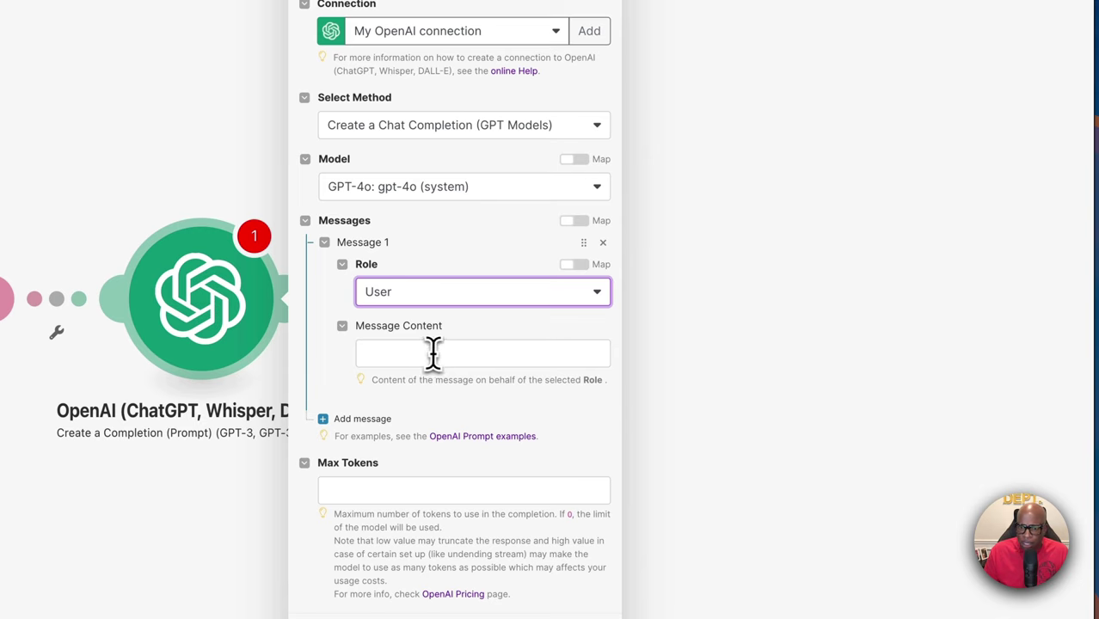
pyautogui.click(433, 350)
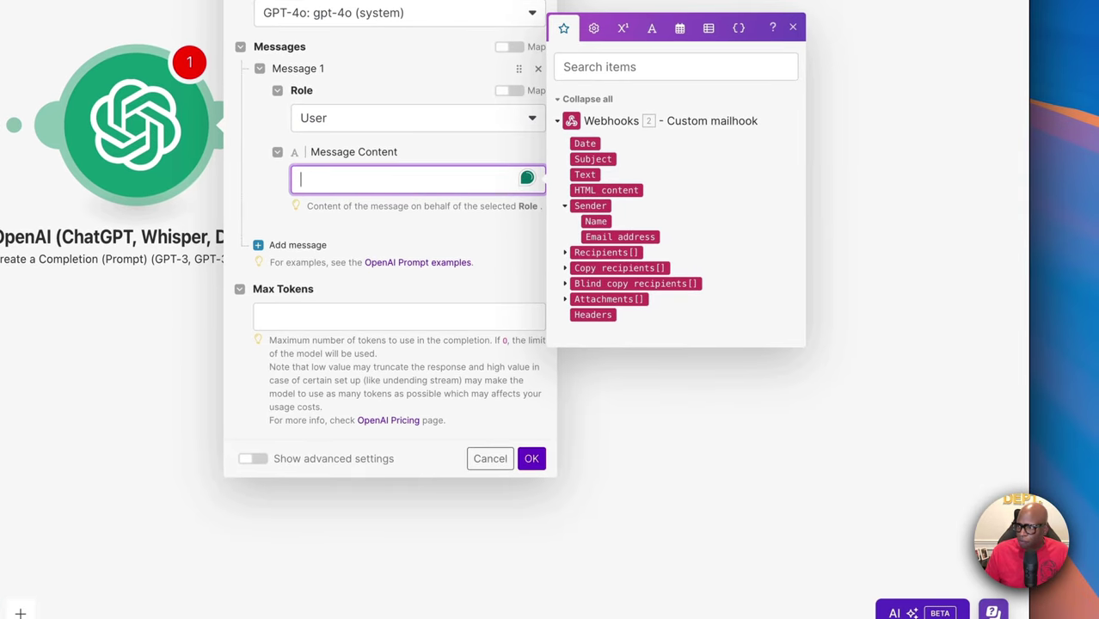
pyautogui.press('Escape')
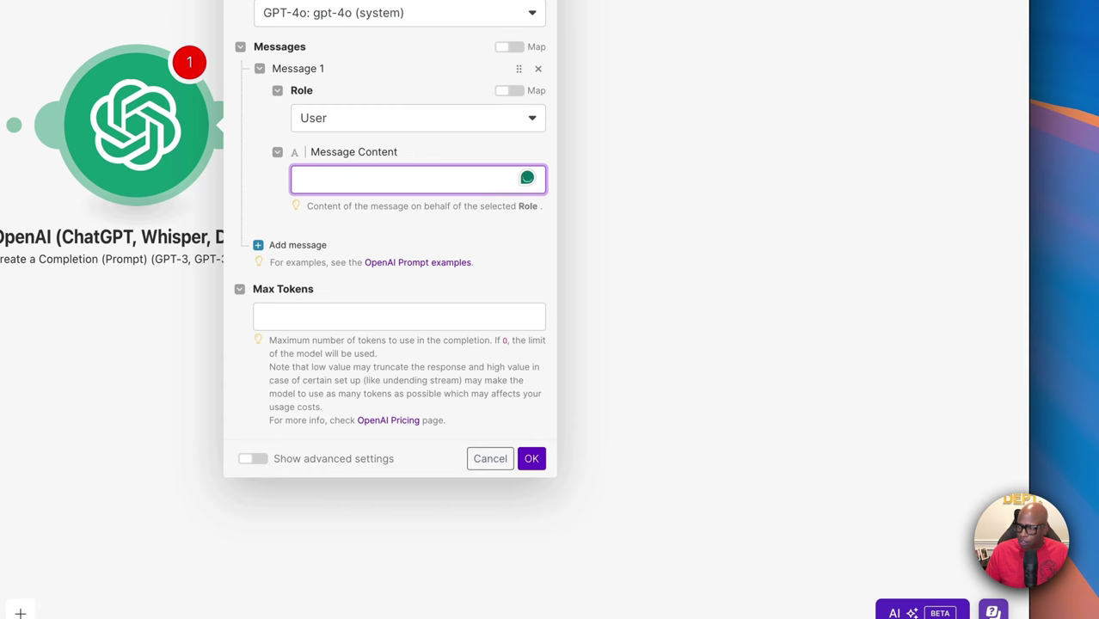
pyautogui.click(361, 182)
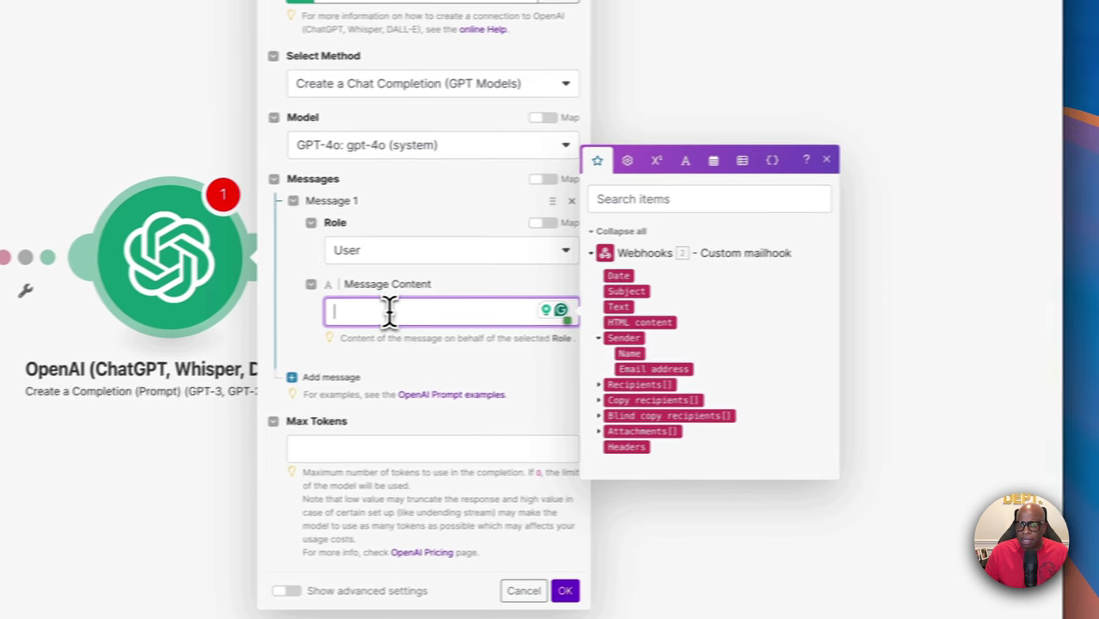
pyautogui.rightClick(448, 311)
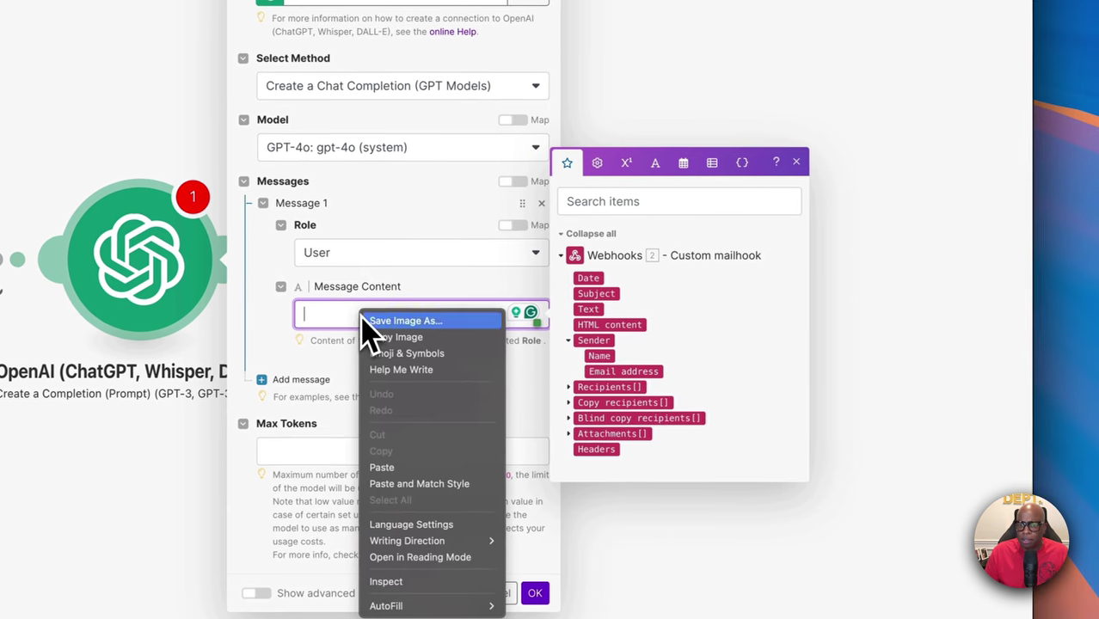
# Paste the categorizing prompt, map Webhooks Text after 'The email:', set Max Tokens 500, and save
pyautogui.click(382, 467)
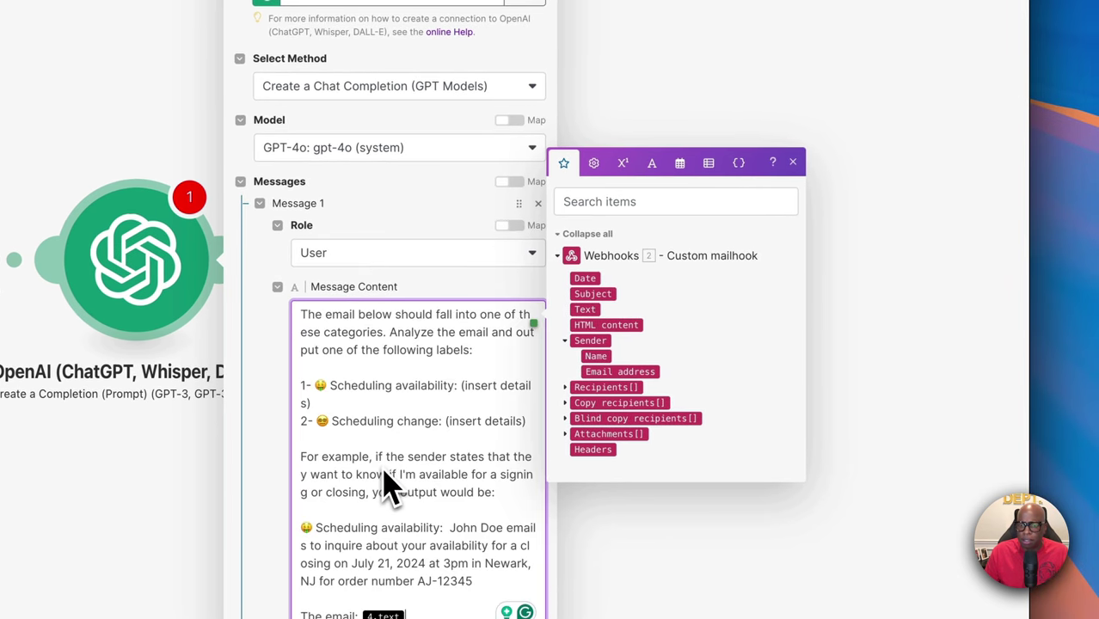
pyautogui.click(793, 162)
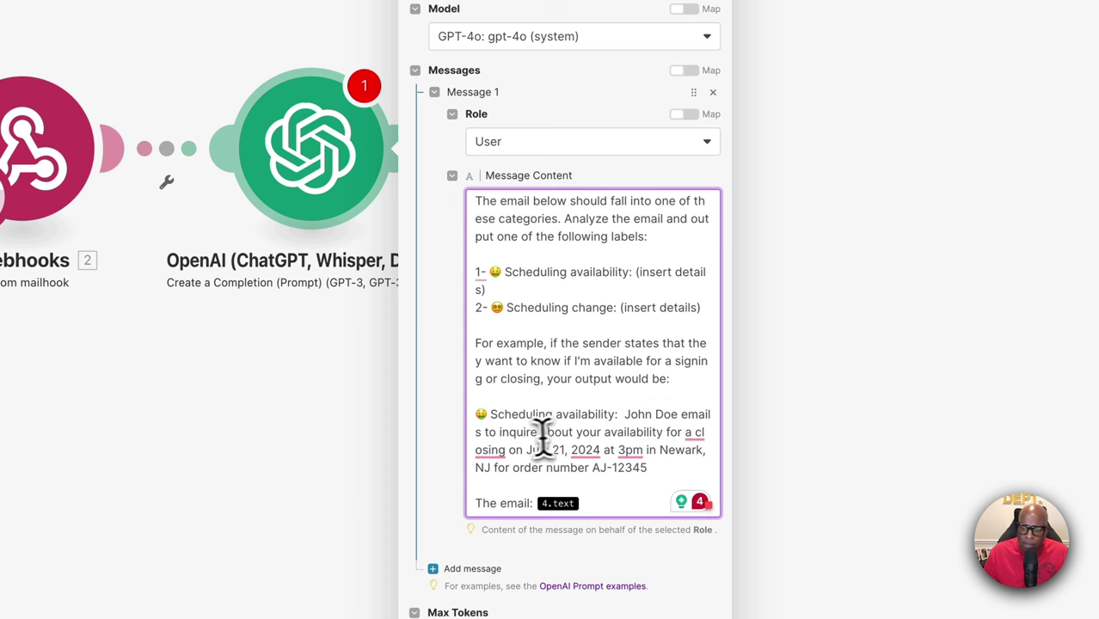
pyautogui.click(478, 441)
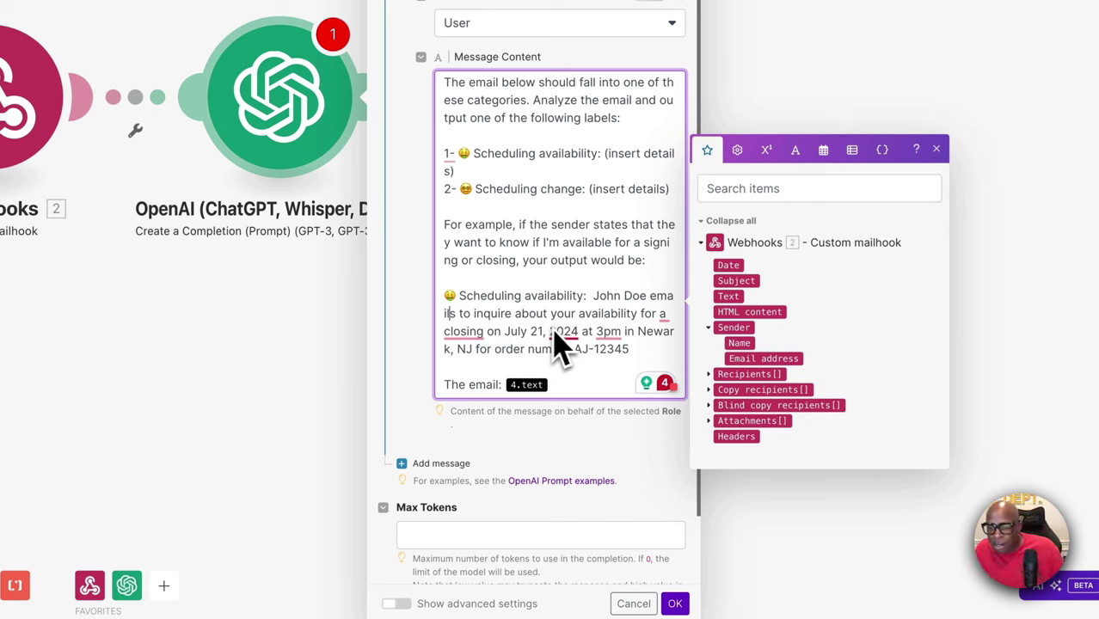
pyautogui.moveTo(561, 336)
pyautogui.moveTo(523, 351)
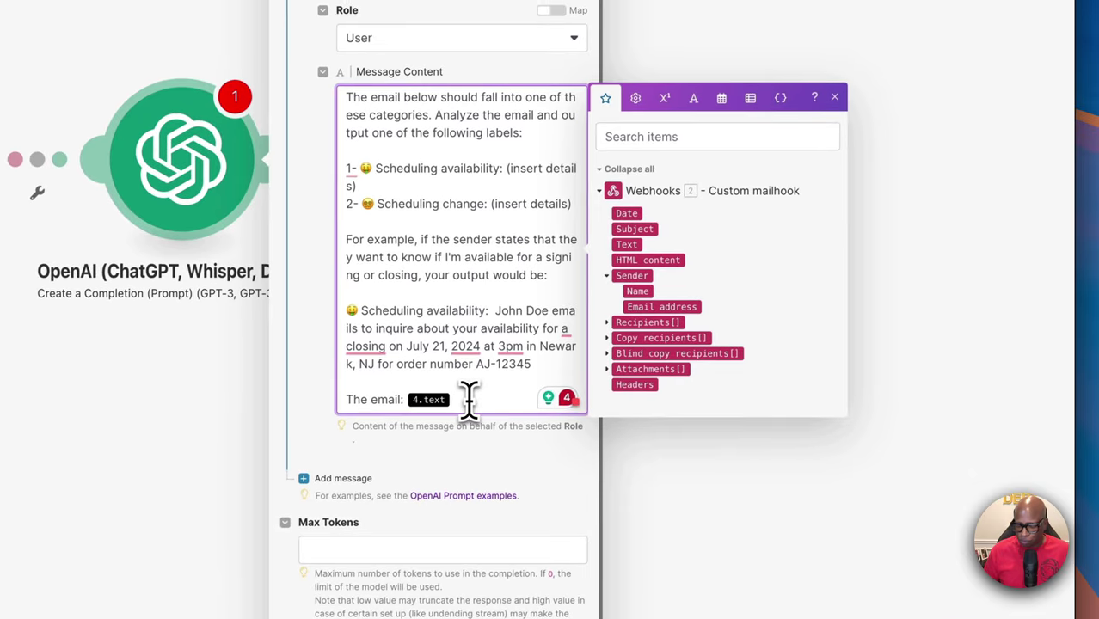
pyautogui.press('BackSpace')
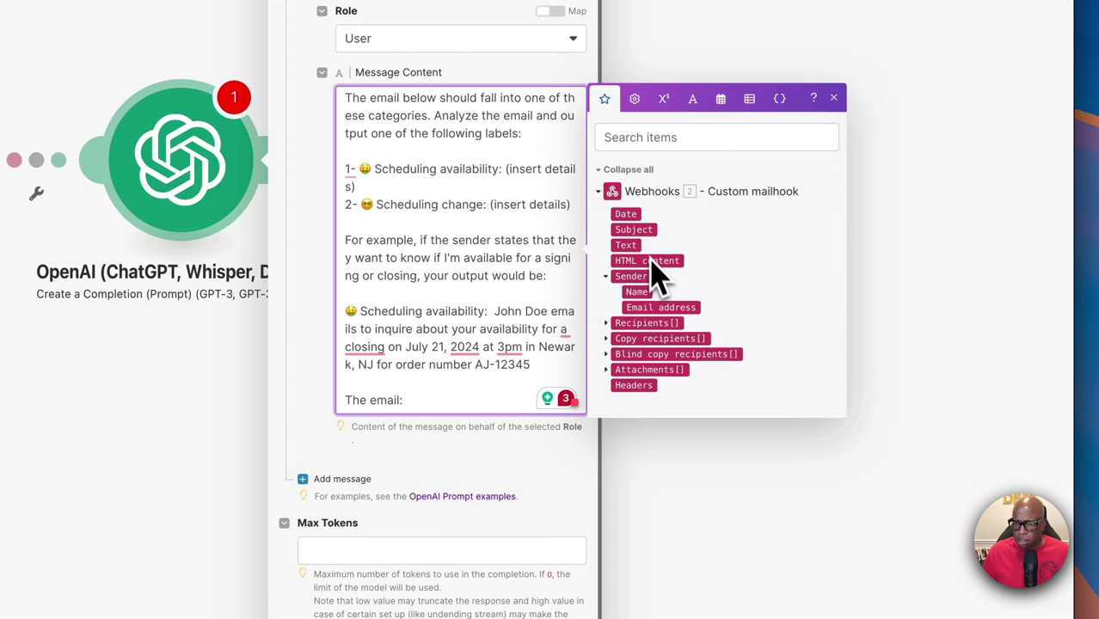
pyautogui.click(625, 245)
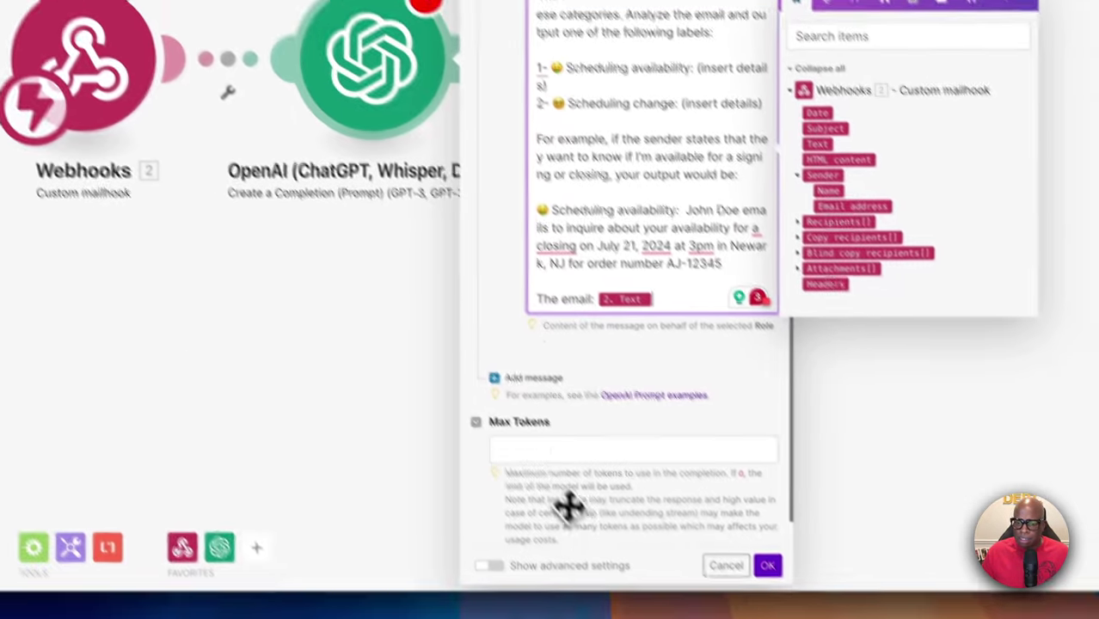
pyautogui.click(503, 413)
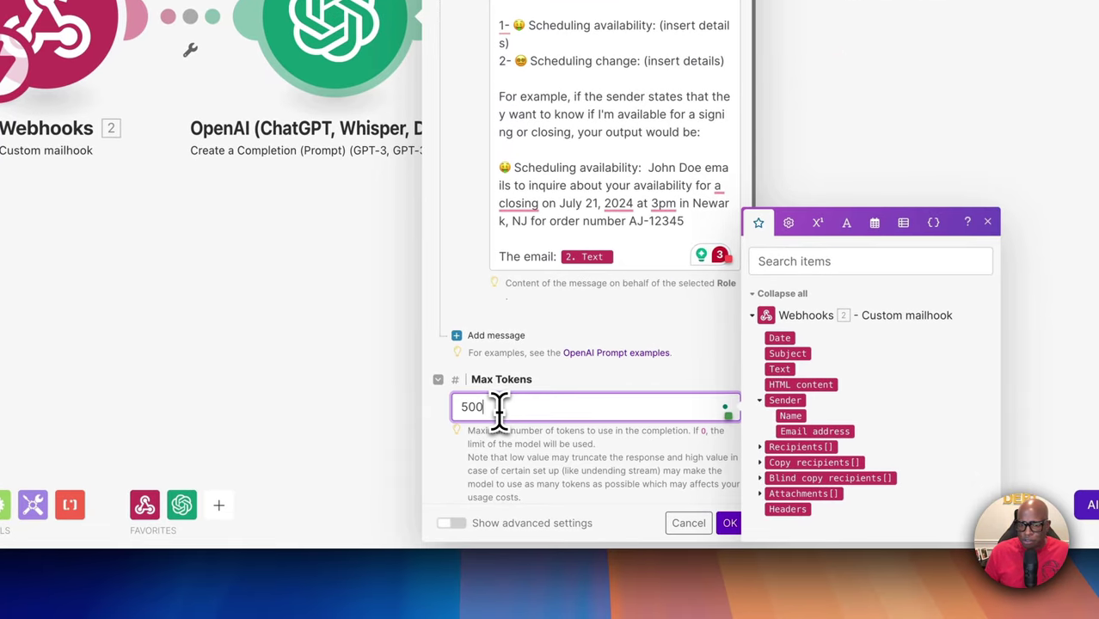
pyautogui.click(730, 523)
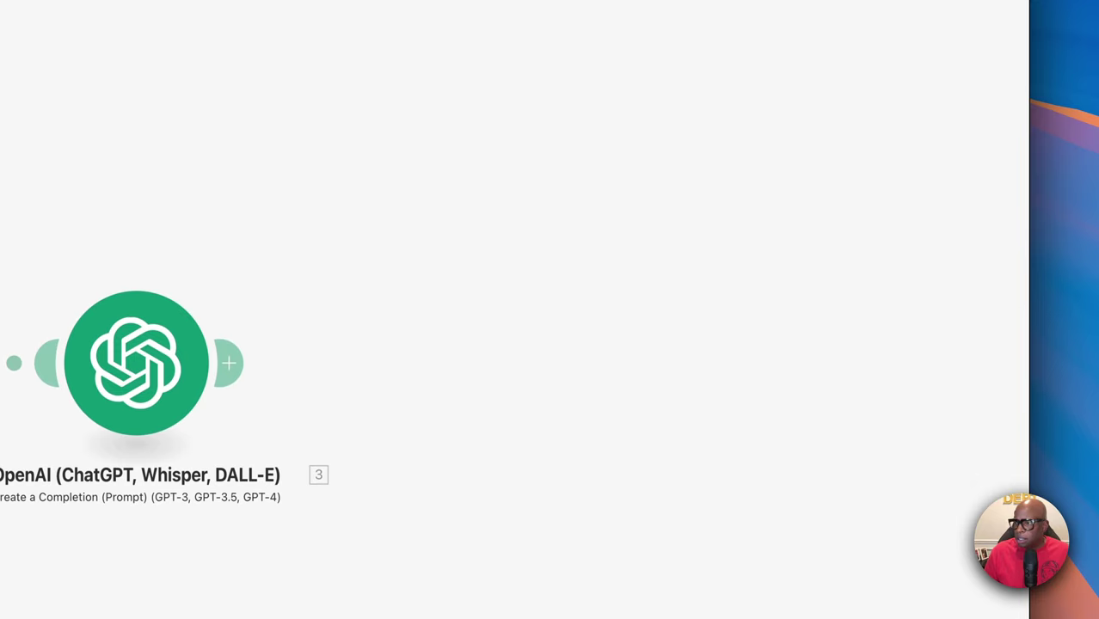
# Rename the OpenAI module to 'Categorize Email' followed by the 🤩 star-struck emoji
pyautogui.rightClick(437, 260)
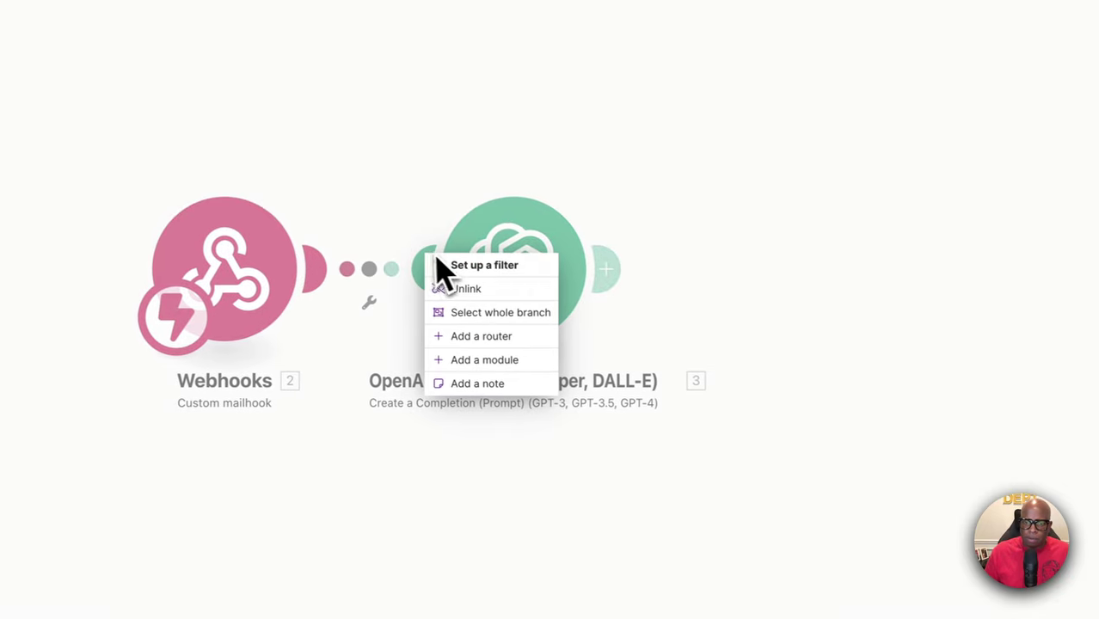
pyautogui.rightClick(542, 245)
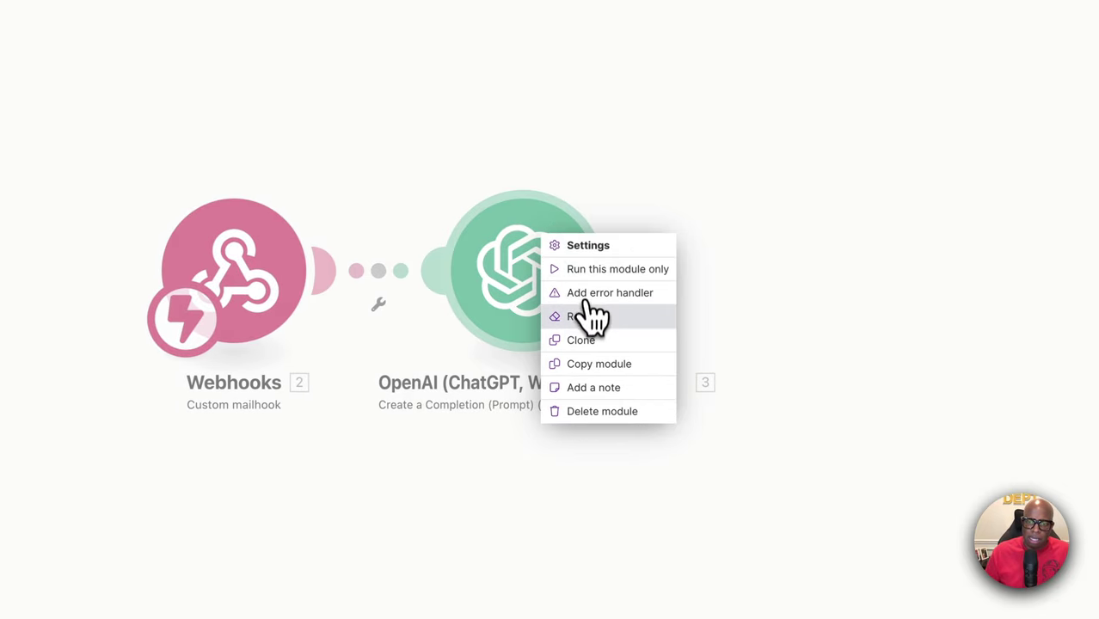
pyautogui.click(578, 317)
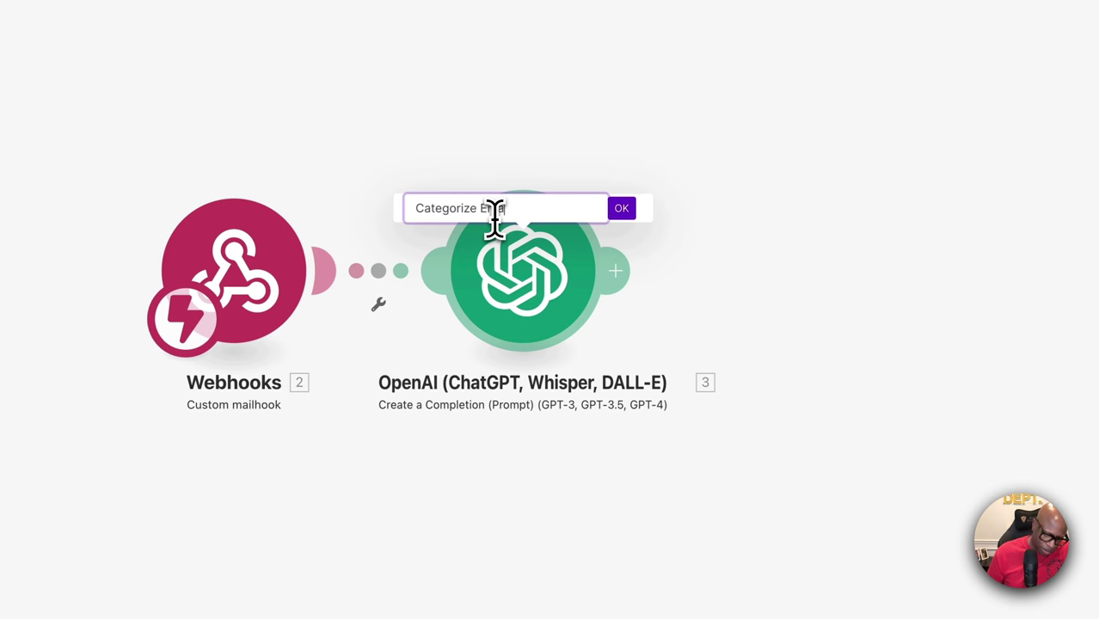
pyautogui.write('il')
pyautogui.rightClick(550, 207)
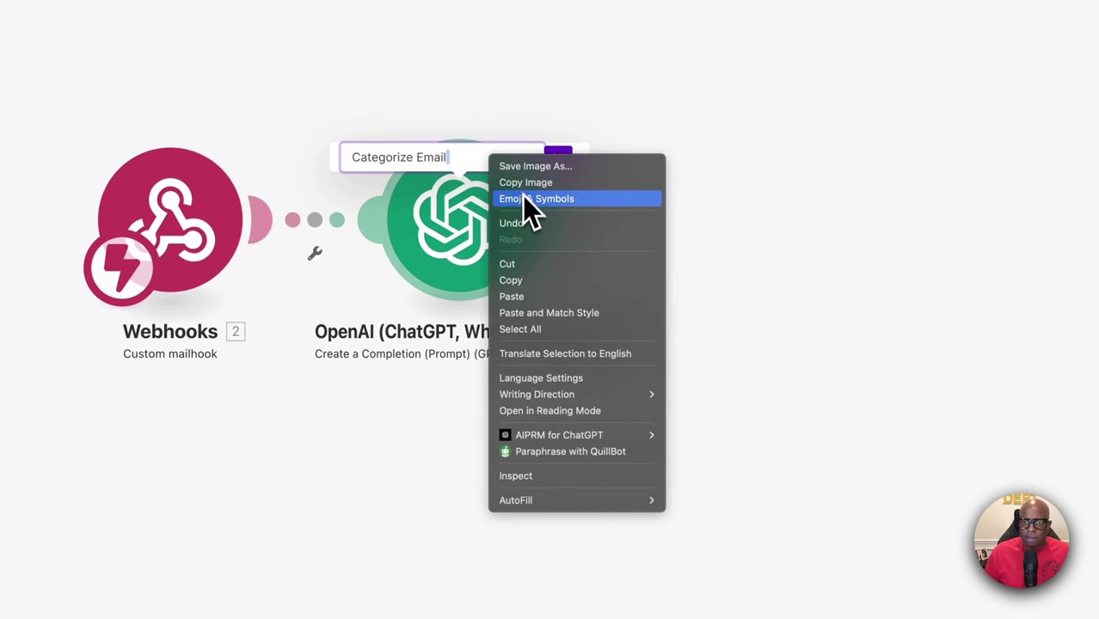
pyautogui.click(524, 198)
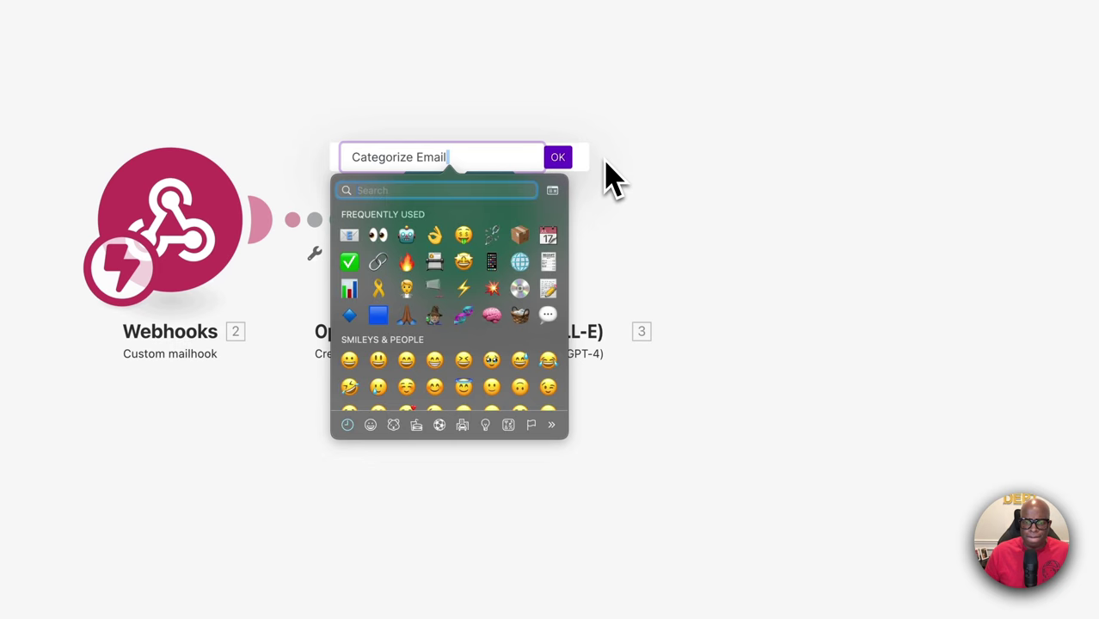
pyautogui.click(463, 262)
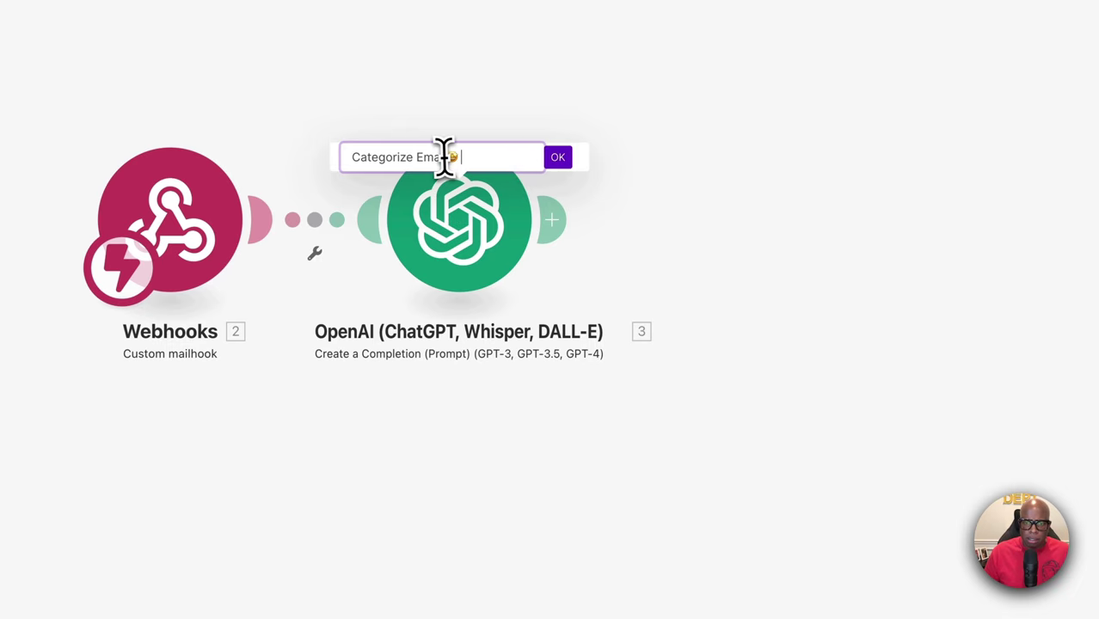
pyautogui.click(554, 159)
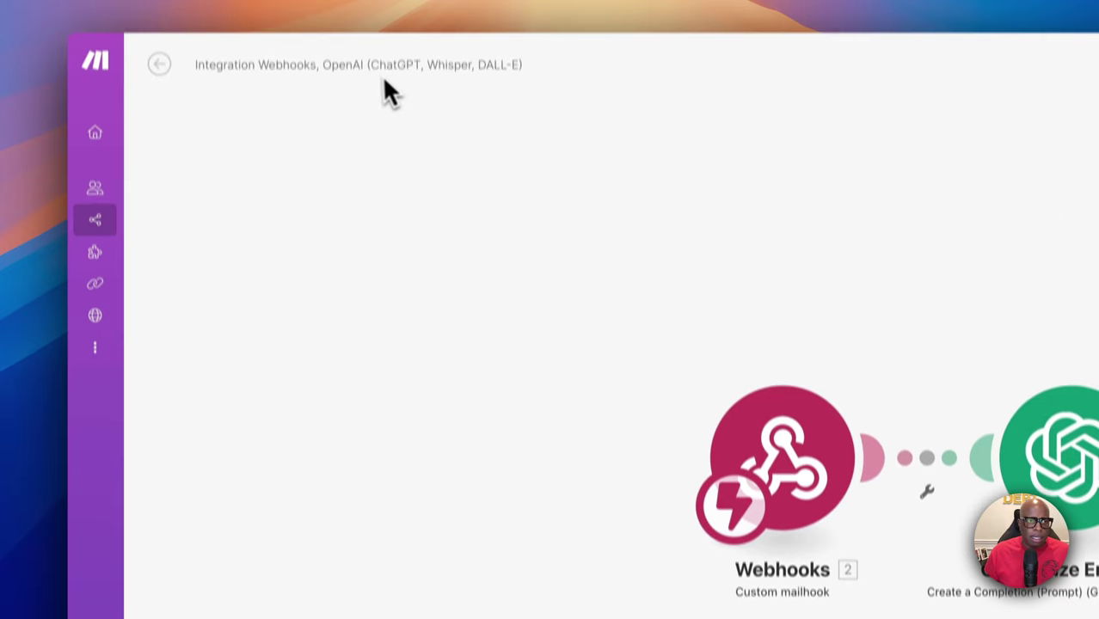
# Change the scenario title from Unnamed to 'AI Email Autoresponder'
pyautogui.doubleClick(373, 99)
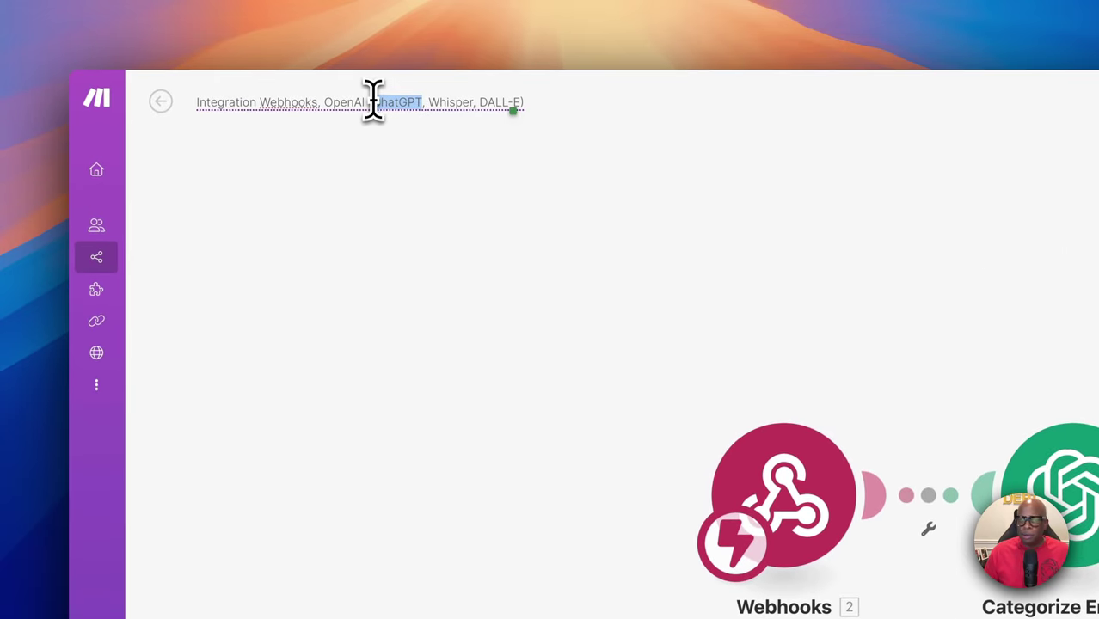
pyautogui.press('super+a')
pyautogui.press('BackSpace')
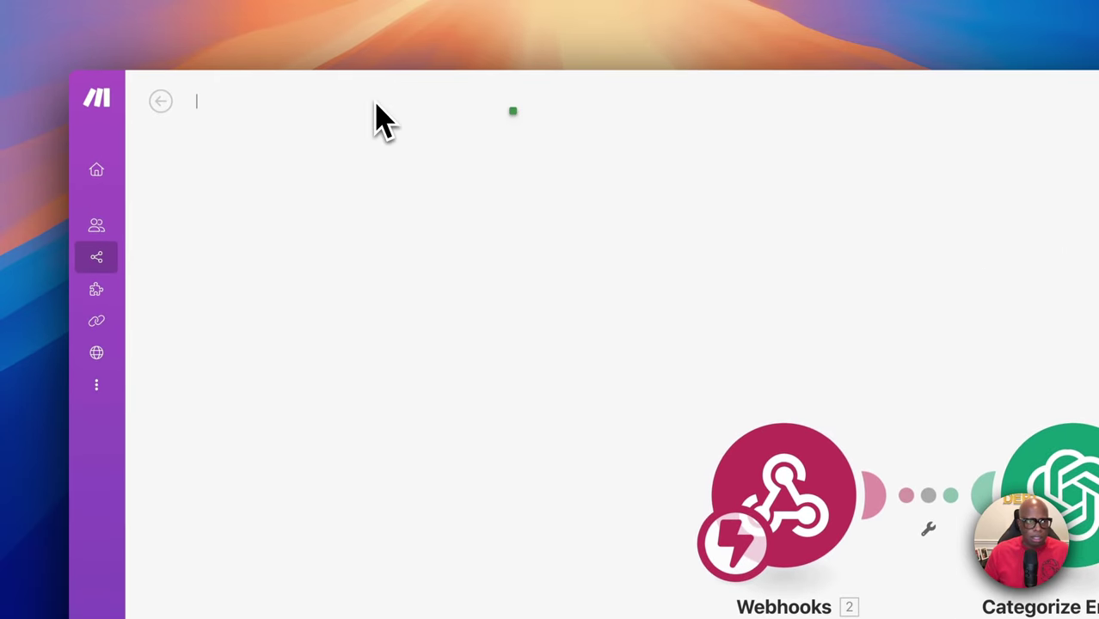
pyautogui.rightClick(206, 103)
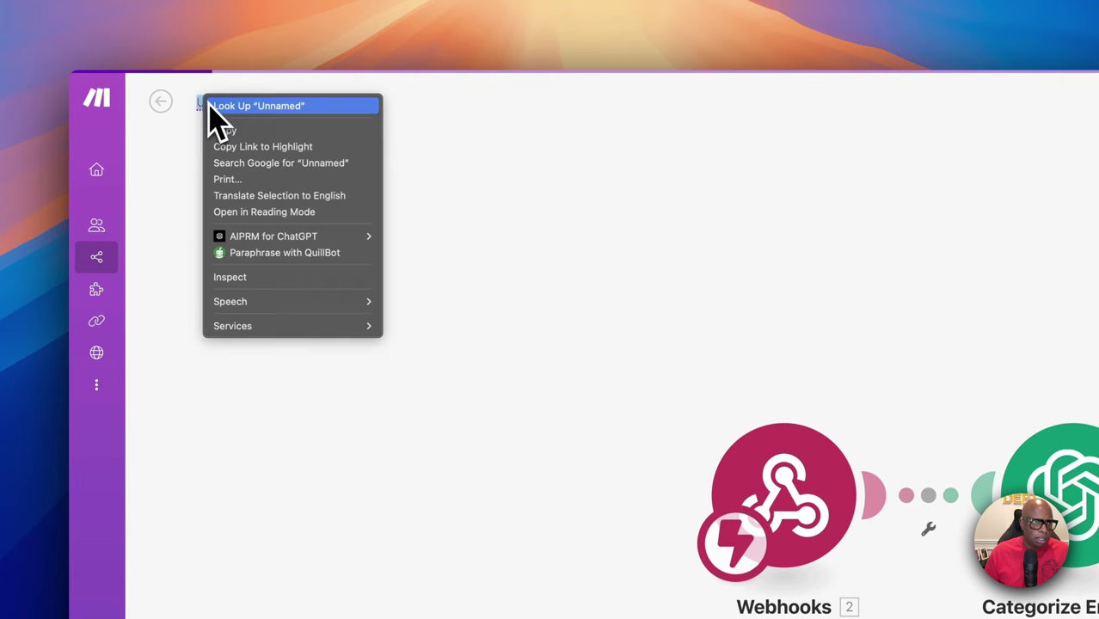
pyautogui.click(199, 133)
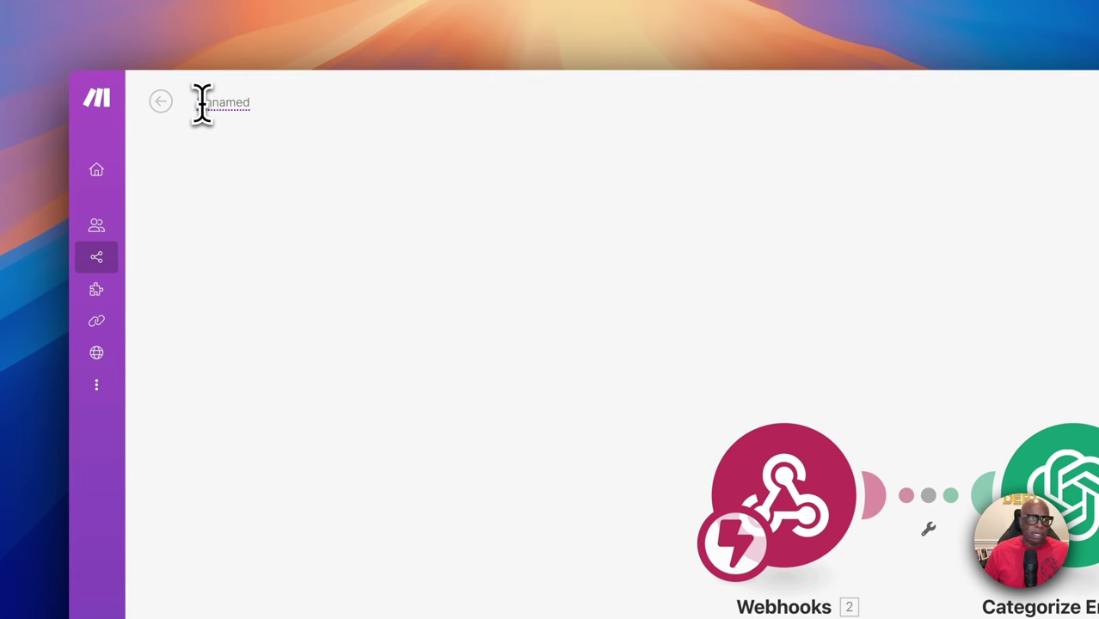
pyautogui.doubleClick(201, 103)
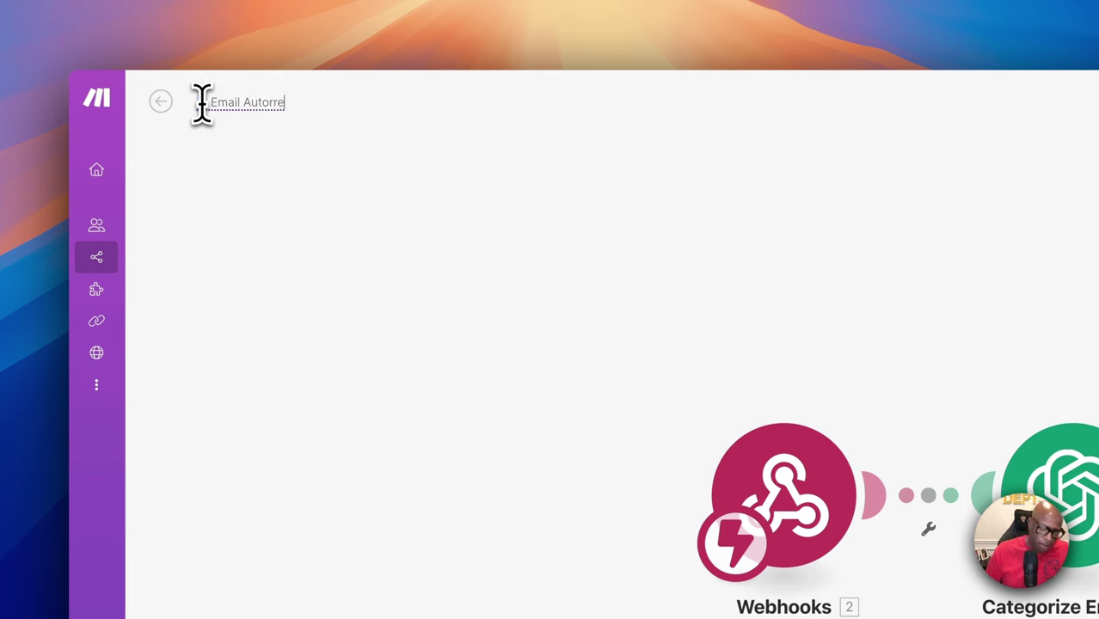
pyautogui.write('Email Autoresponde')
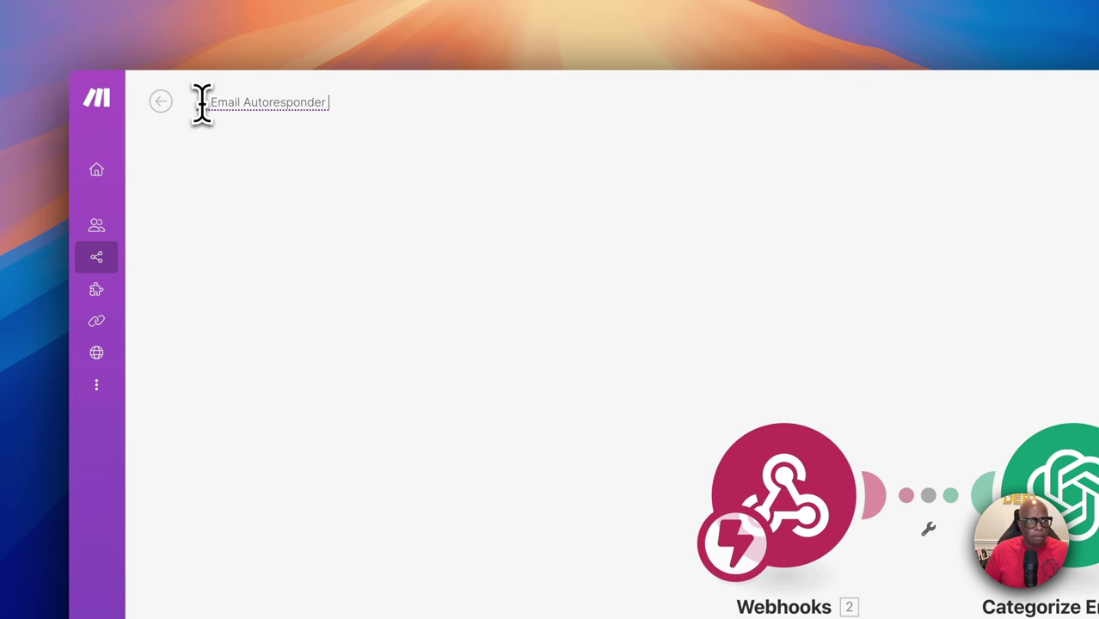
pyautogui.press('Return')
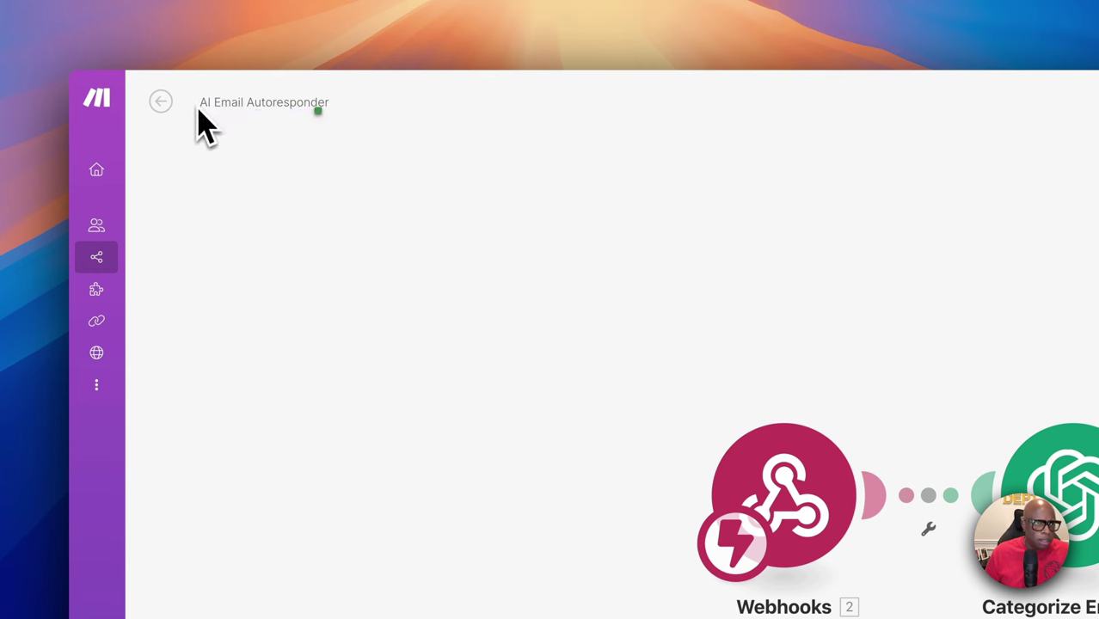
# Insert the DNA emoji after 'AI' in the scenario title via Emoji & Symbols
pyautogui.rightClick(200, 104)
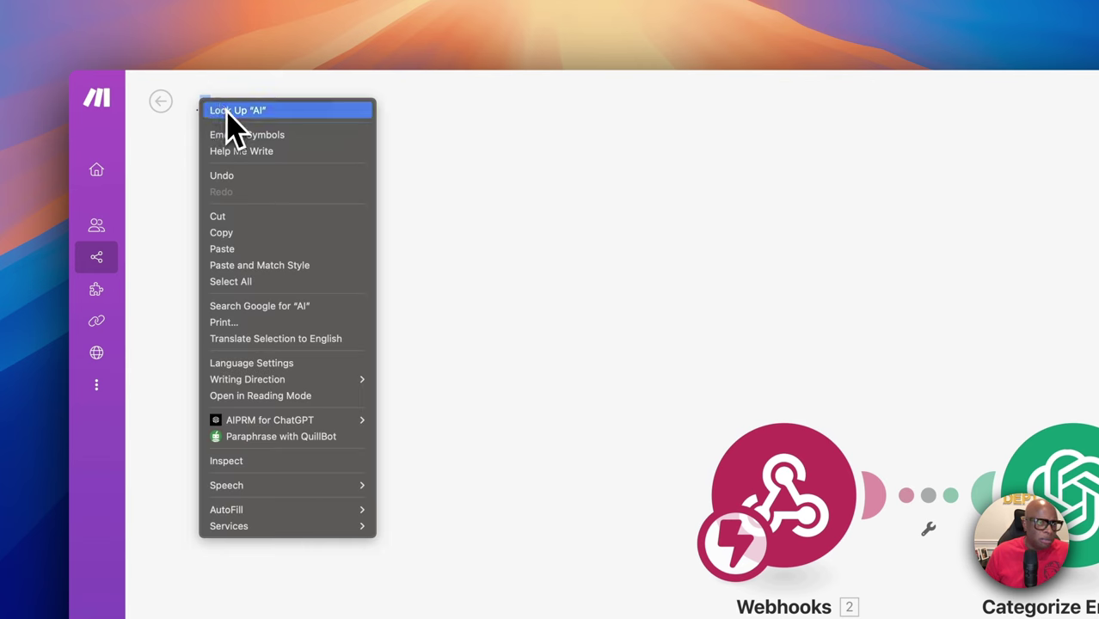
pyautogui.press('Escape')
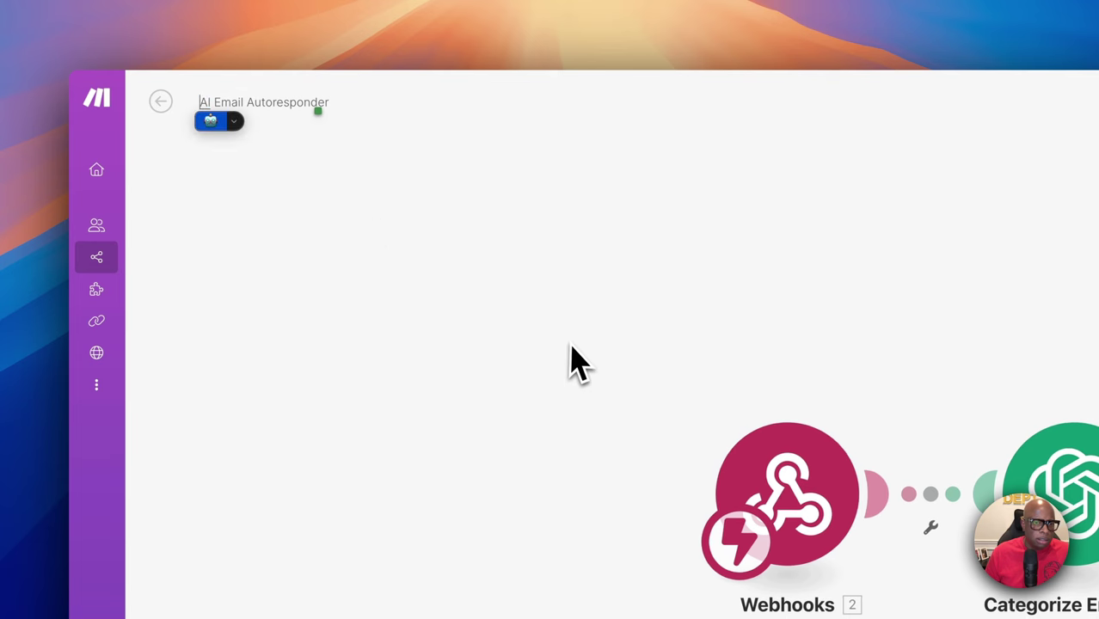
pyautogui.click(234, 121)
pyautogui.press('Escape')
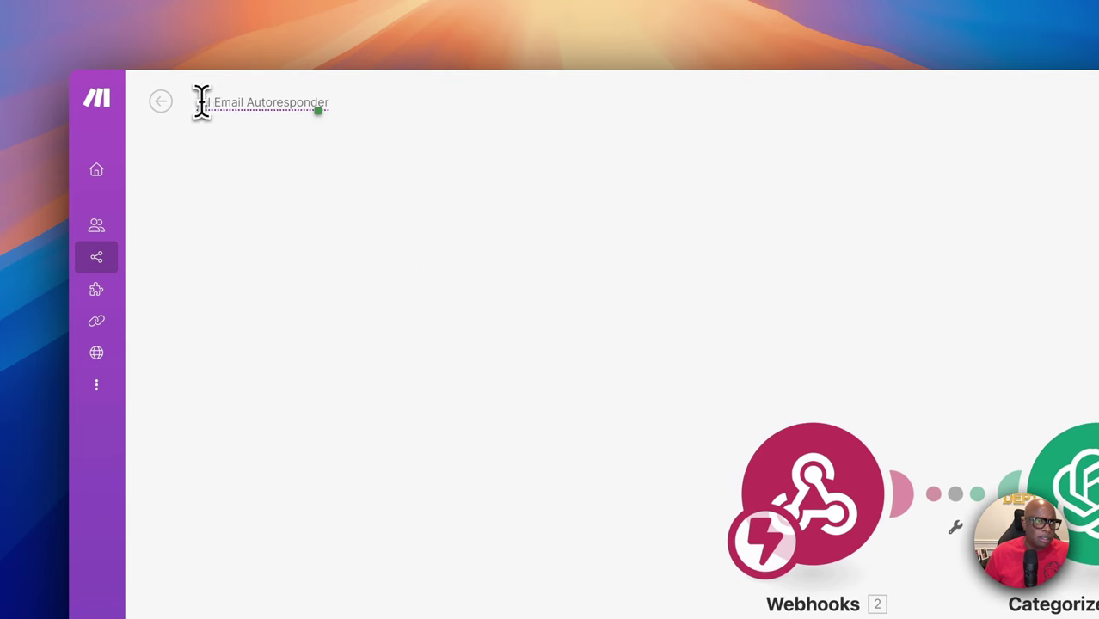
pyautogui.rightClick(200, 102)
pyautogui.click(216, 110)
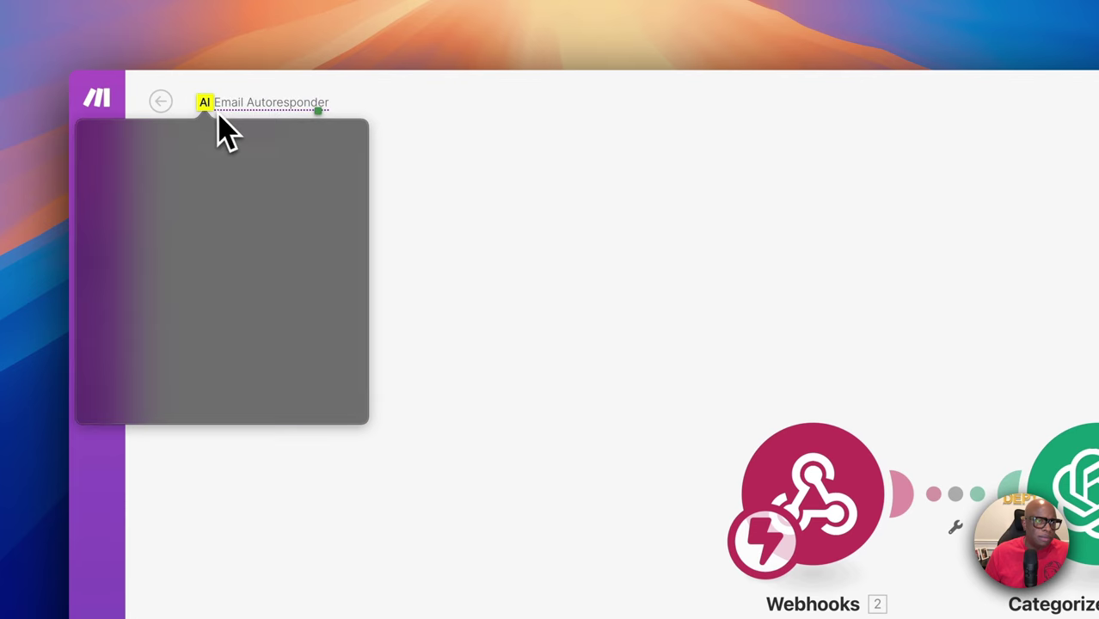
pyautogui.click(220, 116)
pyautogui.rightClick(203, 102)
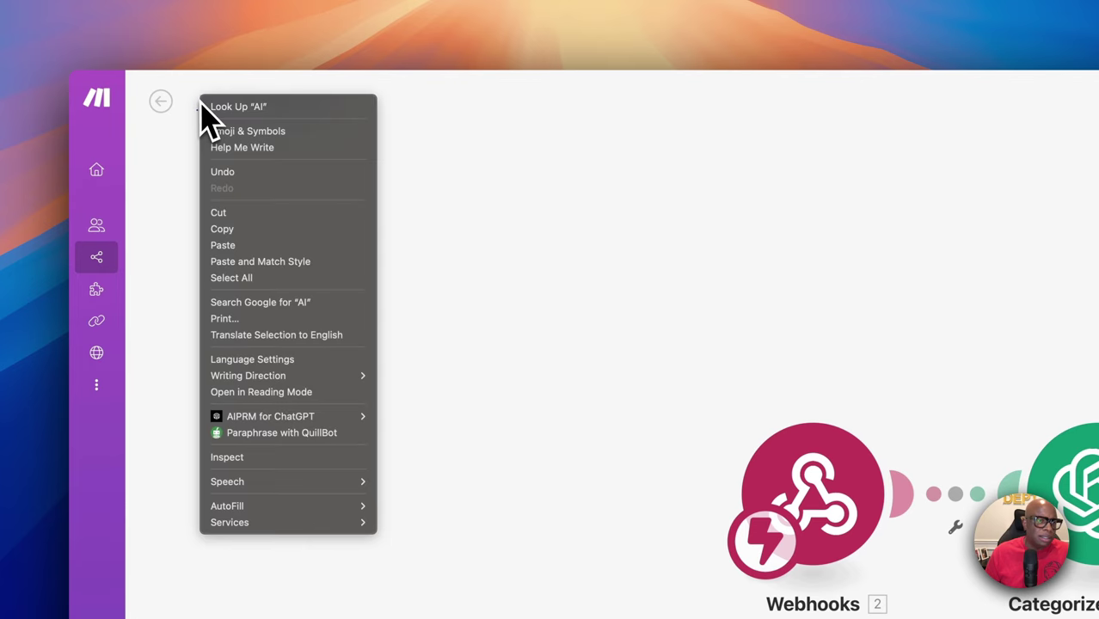
pyautogui.click(215, 131)
pyautogui.click(222, 123)
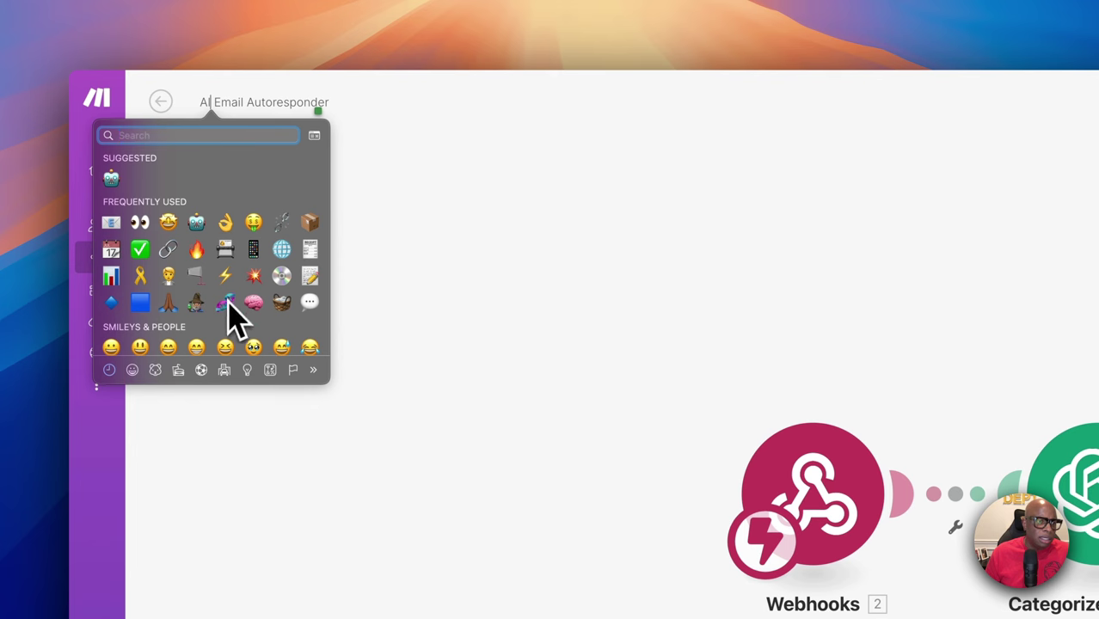
pyautogui.click(226, 301)
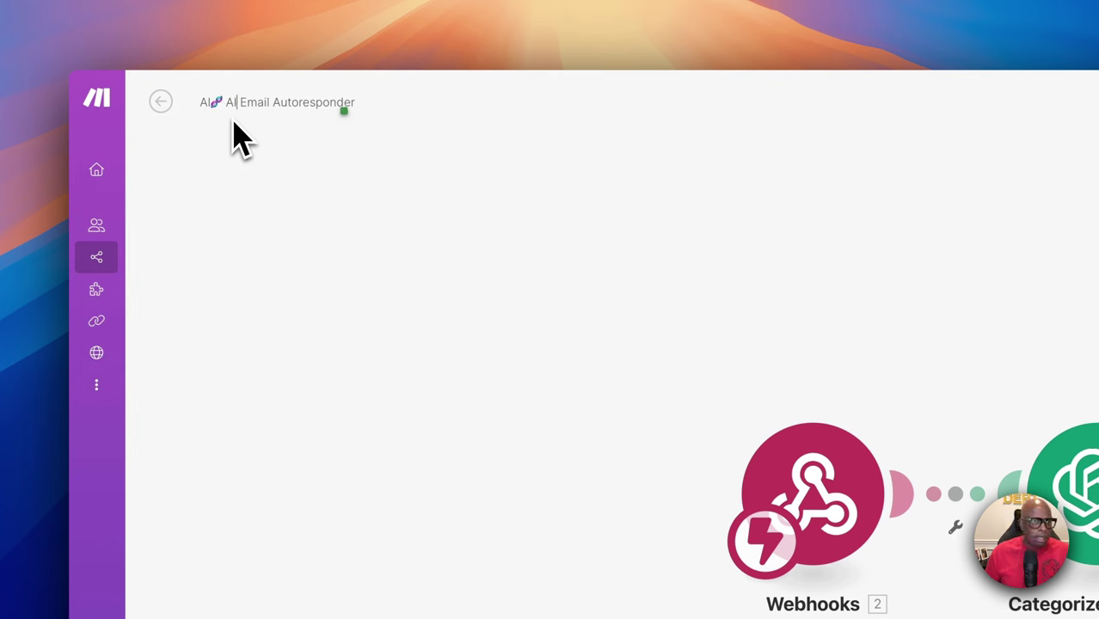
pyautogui.scroll(-2, 237, 136)
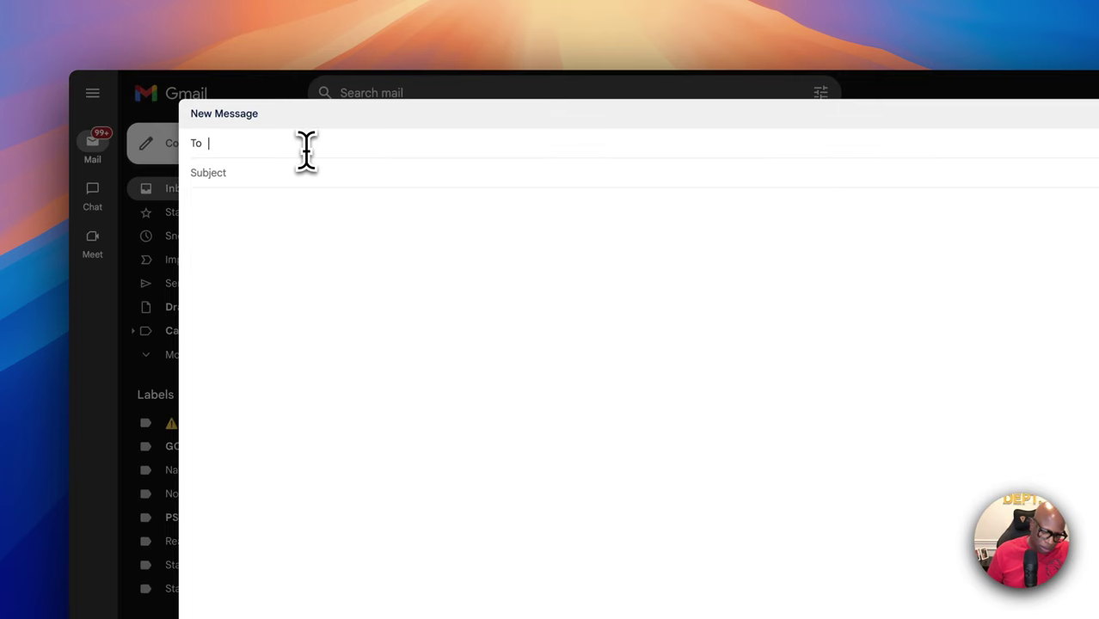
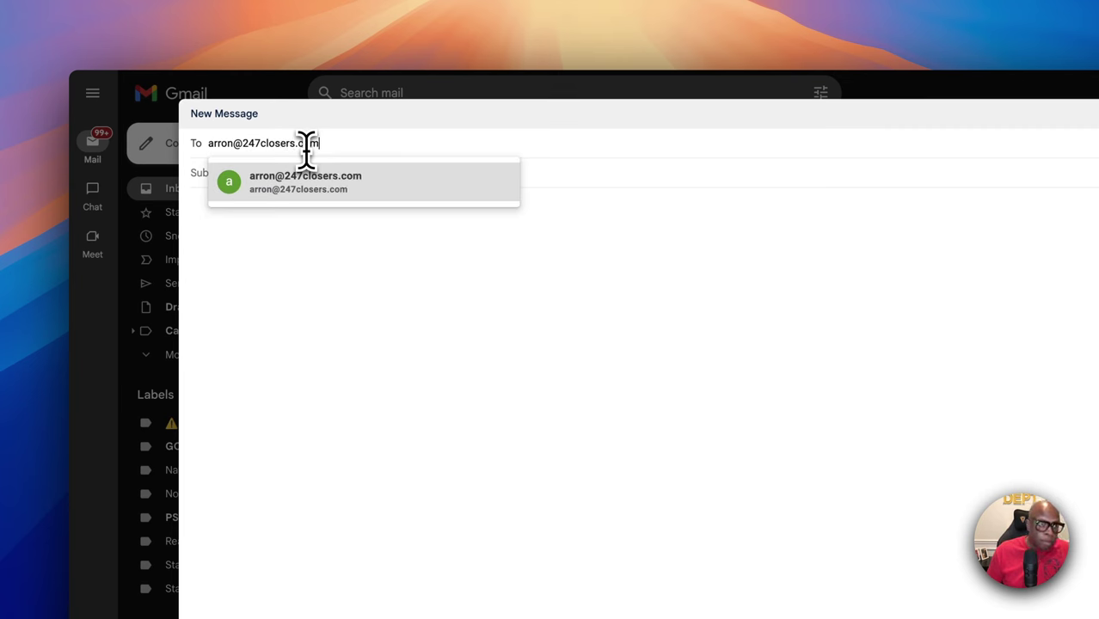
# Address the draft to the recipient's e-mail, choosing the suggested address
pyautogui.click(317, 172)
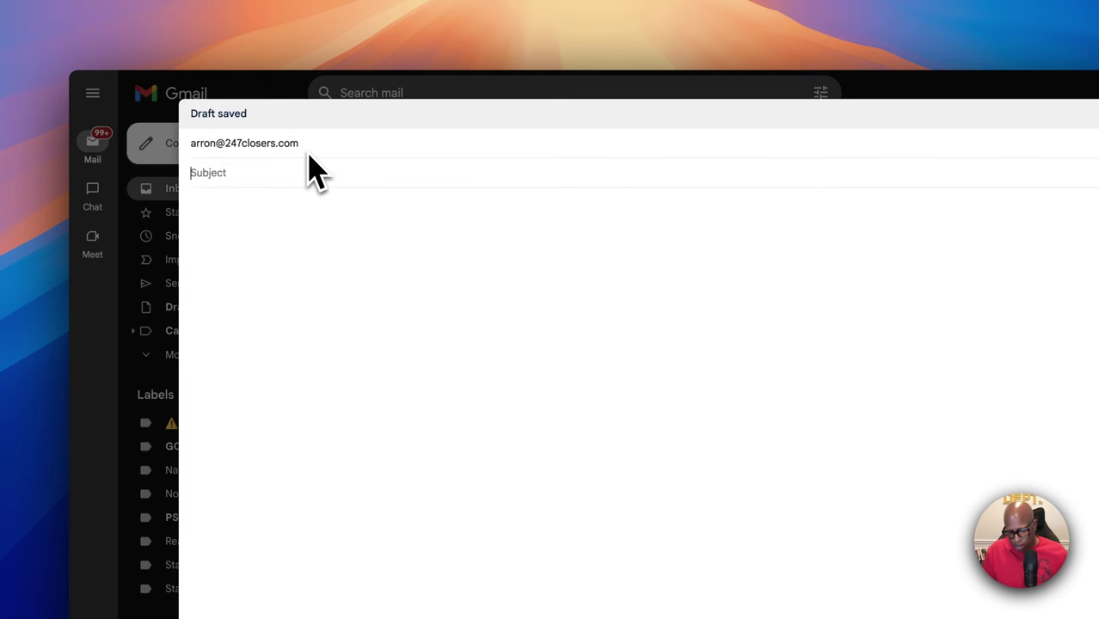
# Enter the subject 'Closing request' and the body text 'Are you available'
pyautogui.write('Are y')
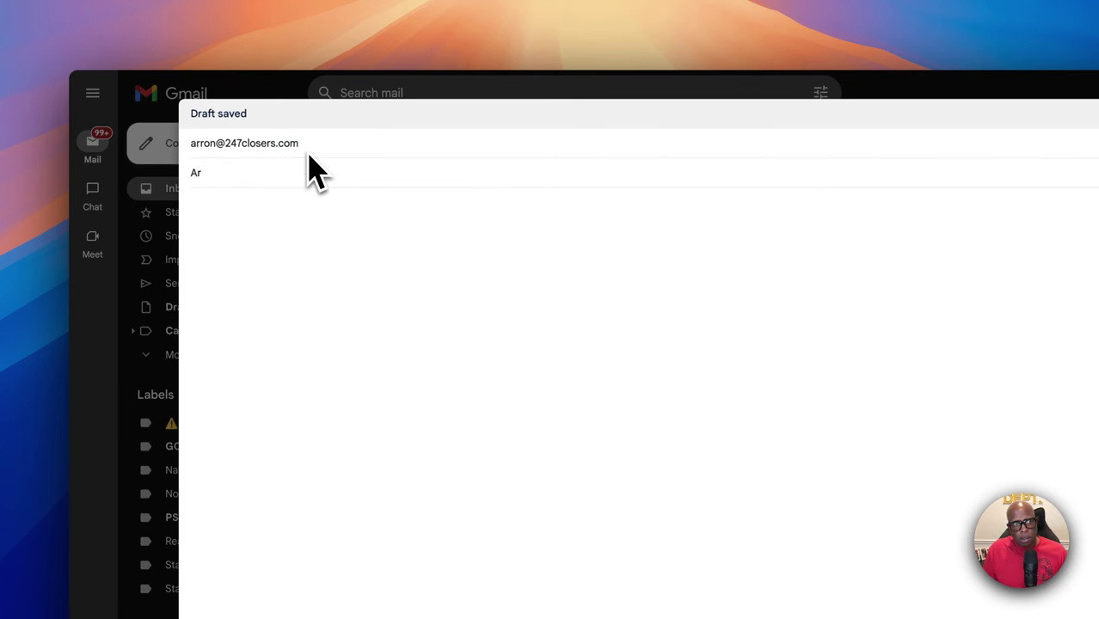
pyautogui.press('BackSpace')
pyautogui.press('BackSpace')
pyautogui.write('Cl')
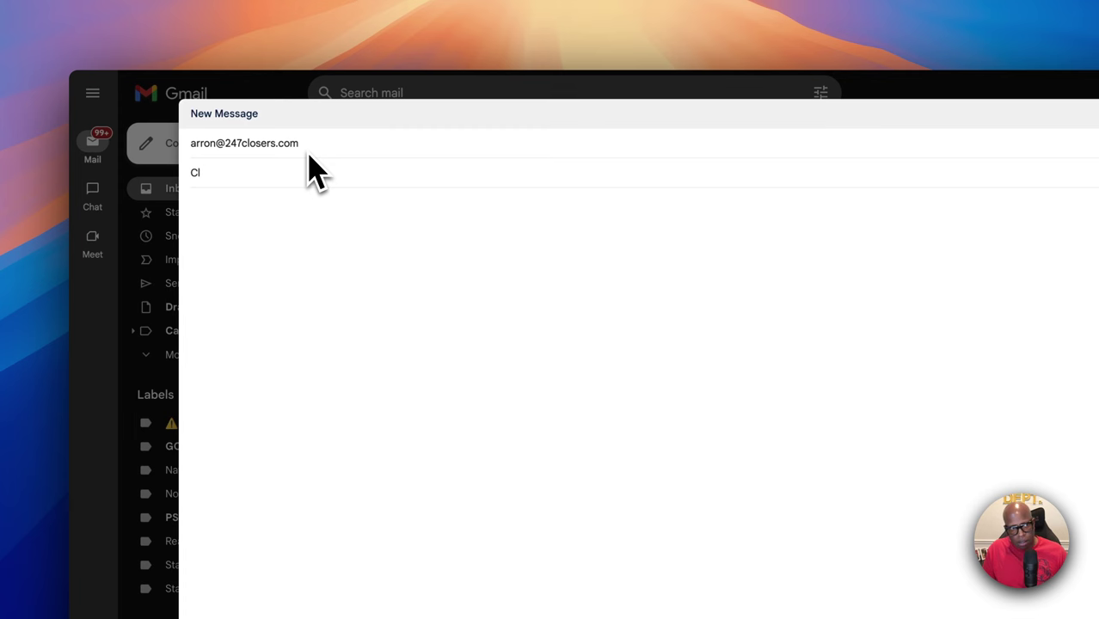
pyautogui.write('oos')
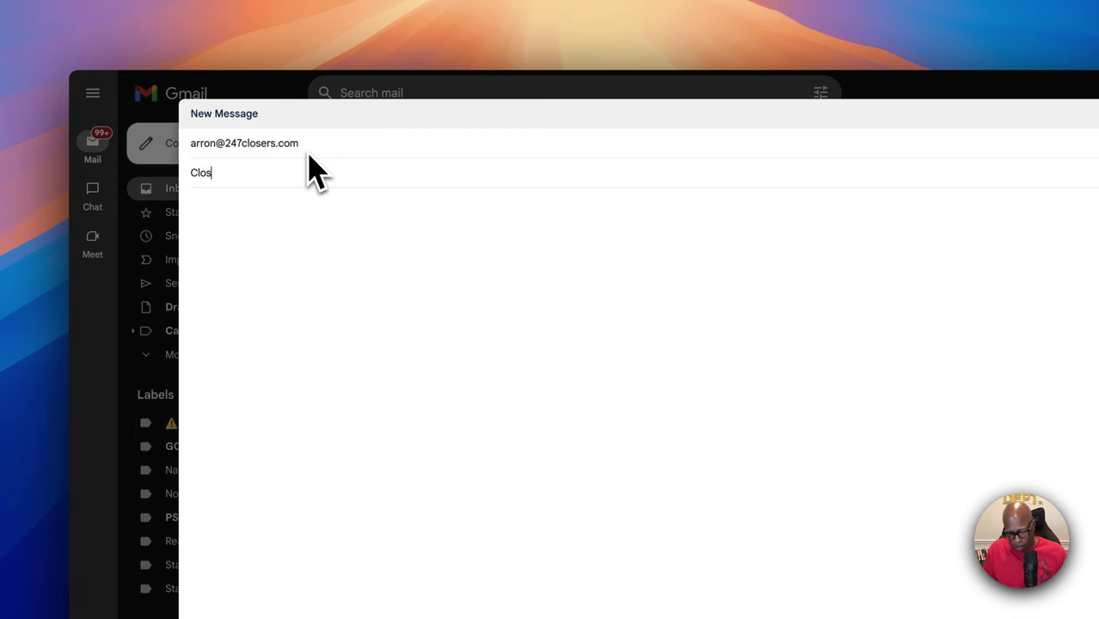
pyautogui.write('ing request')
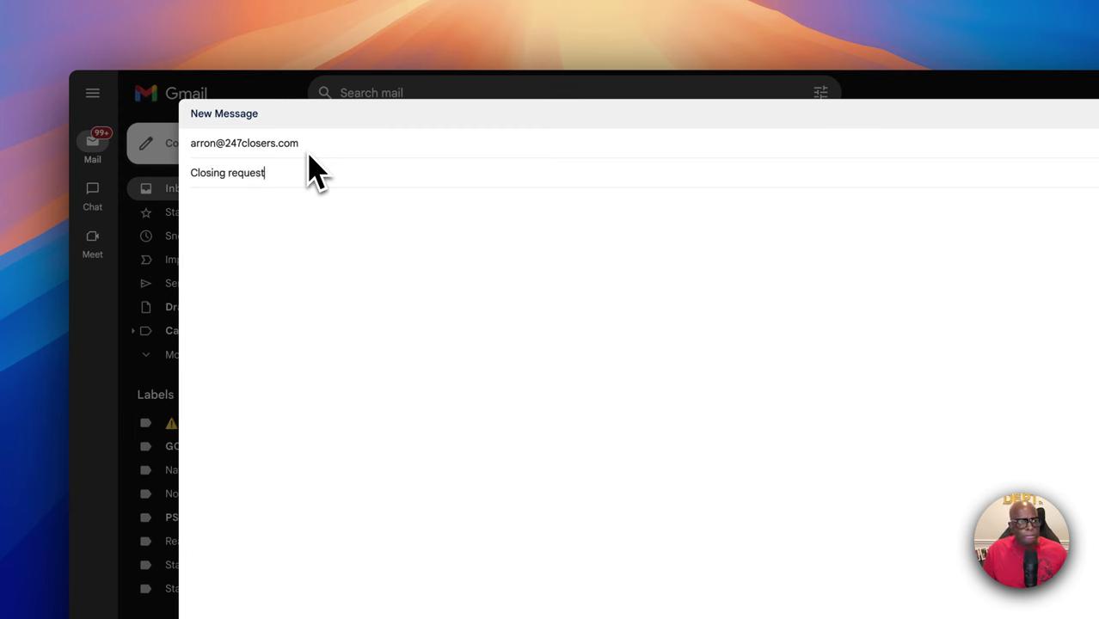
pyautogui.press('Tab')
pyautogui.write('Are you ava')
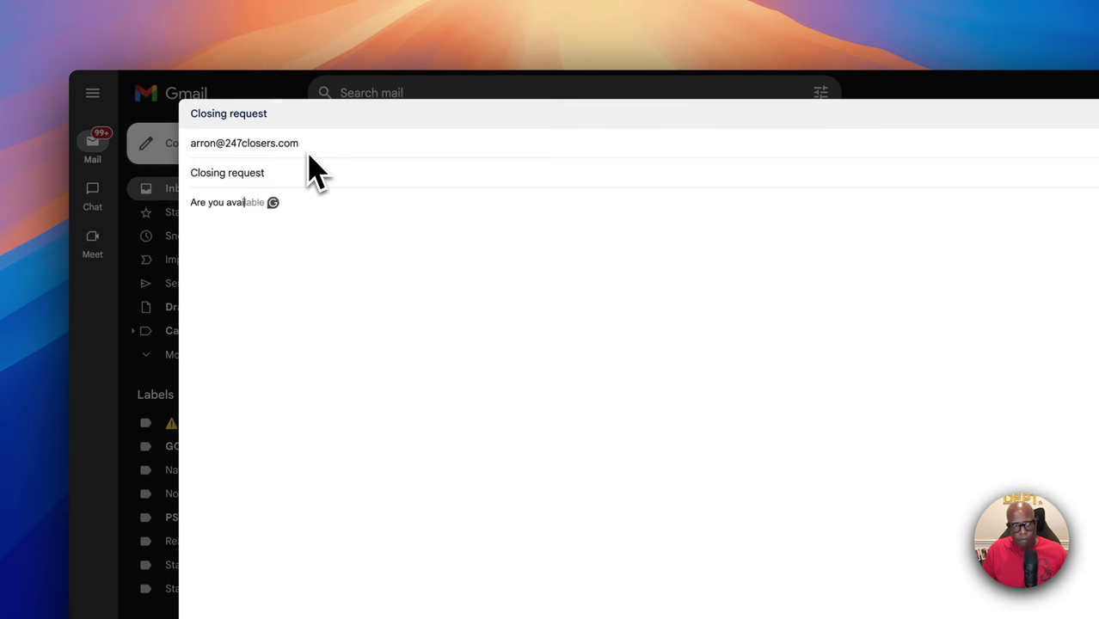
pyautogui.write('i')
pyautogui.press('Tab')
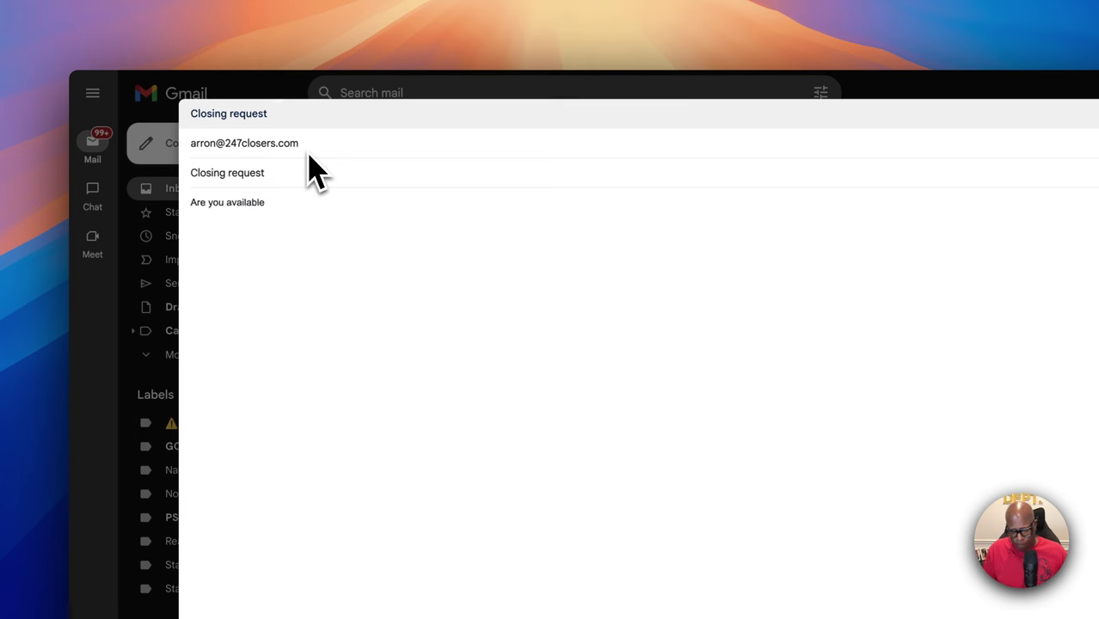
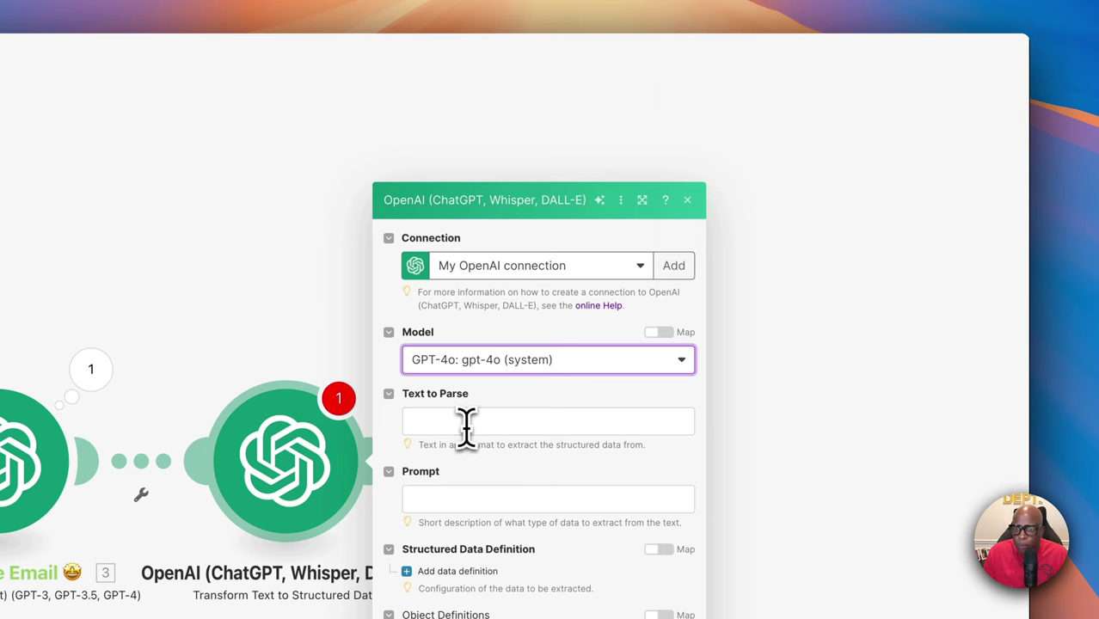
# Place the cursor in the structured-data module's Text to Parse field
pyautogui.click(465, 421)
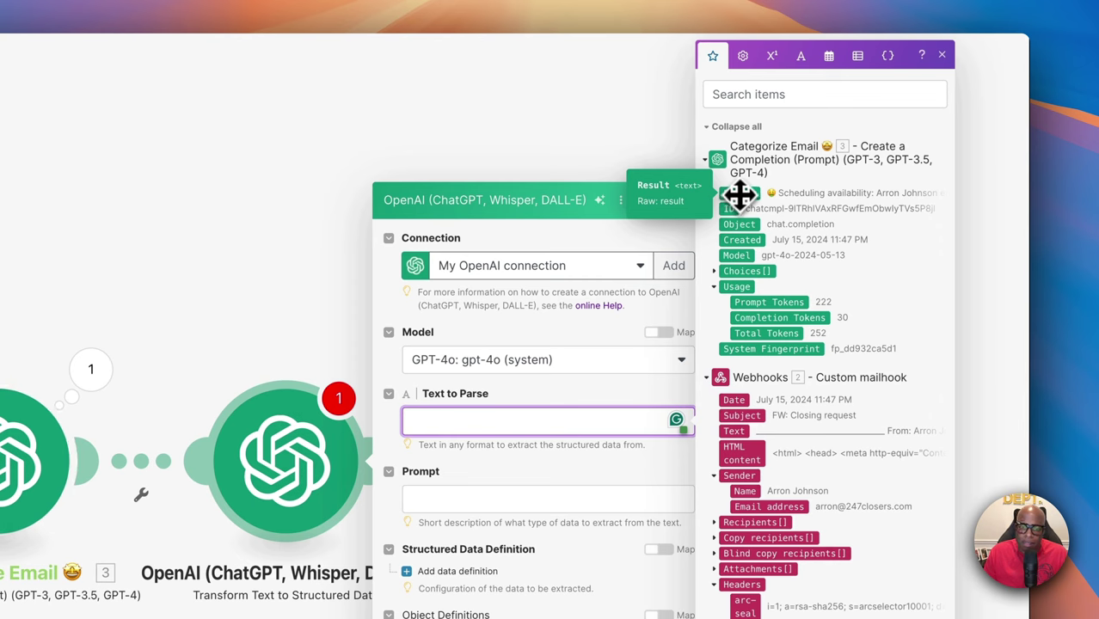
# Map 3. Result as Text to Parse and paste the scheduling prompt, appending 3. Result after 'The transcript:'
pyautogui.moveTo(742, 195); pyautogui.dragTo(447, 421)
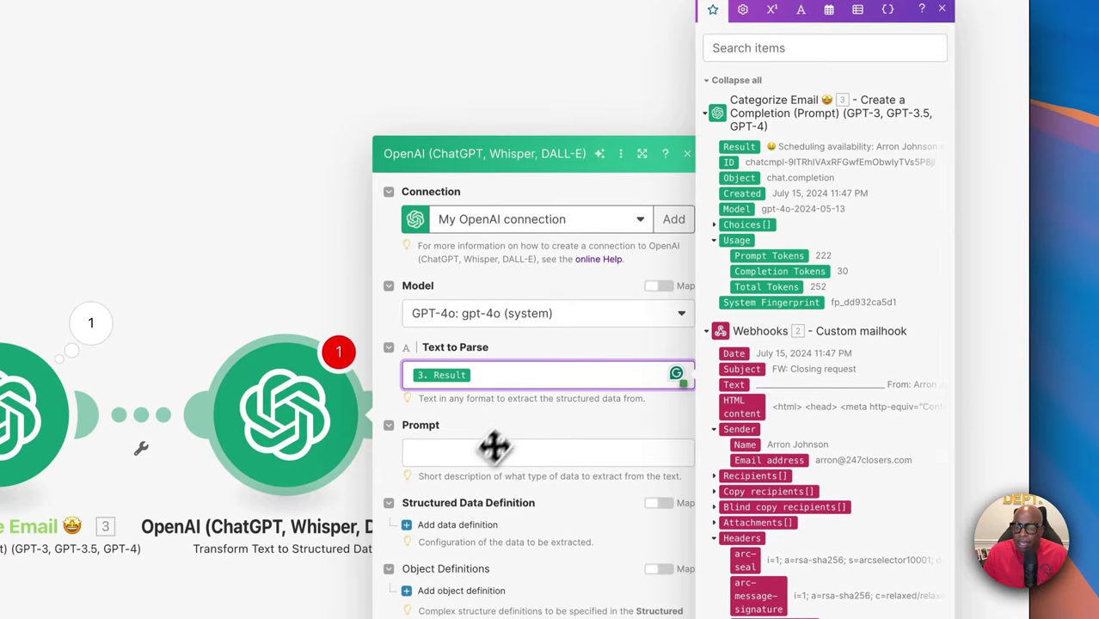
pyautogui.click(478, 454)
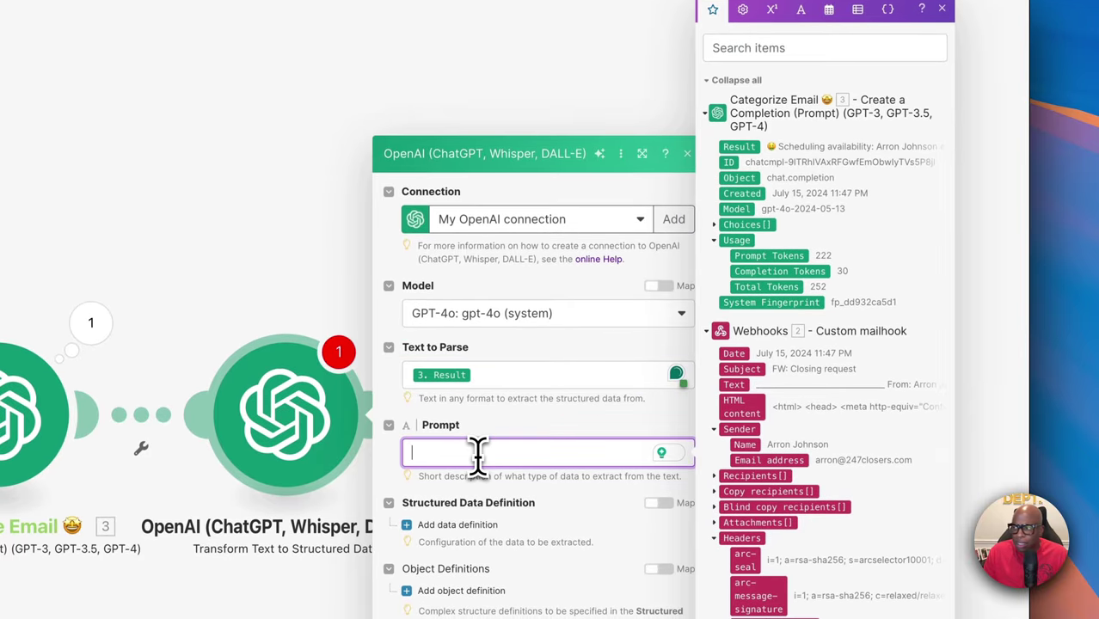
pyautogui.write('From the transcript, expect one of the results below:  1- 😀 Scheduling availability: (insert details) 2- 😊 Scheduling change: (insert details)  The transcript: 7.result')
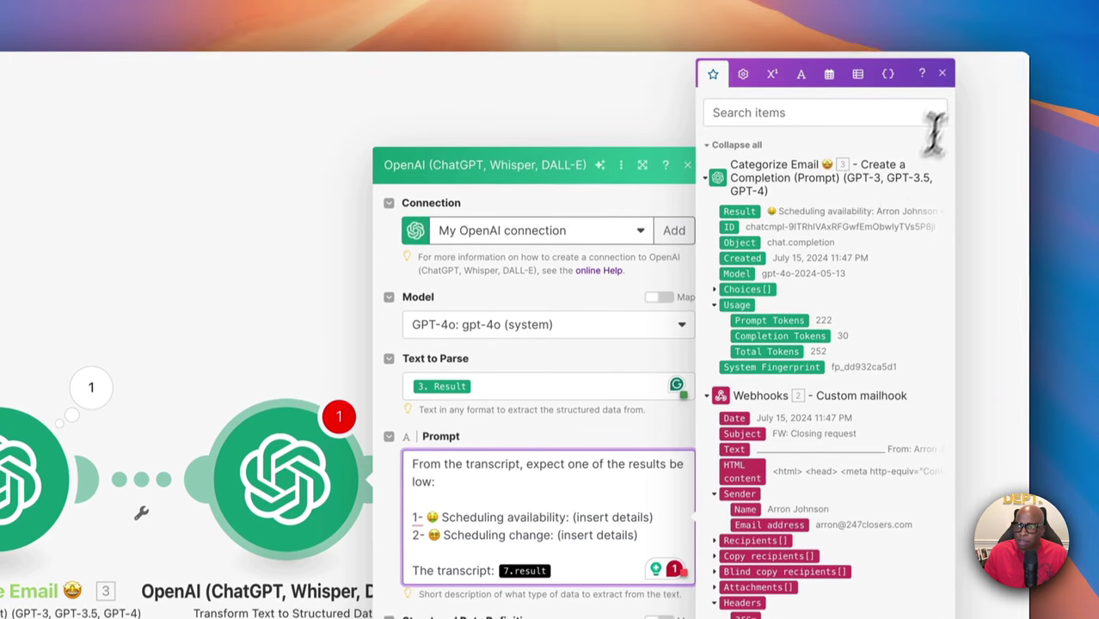
pyautogui.click(943, 90)
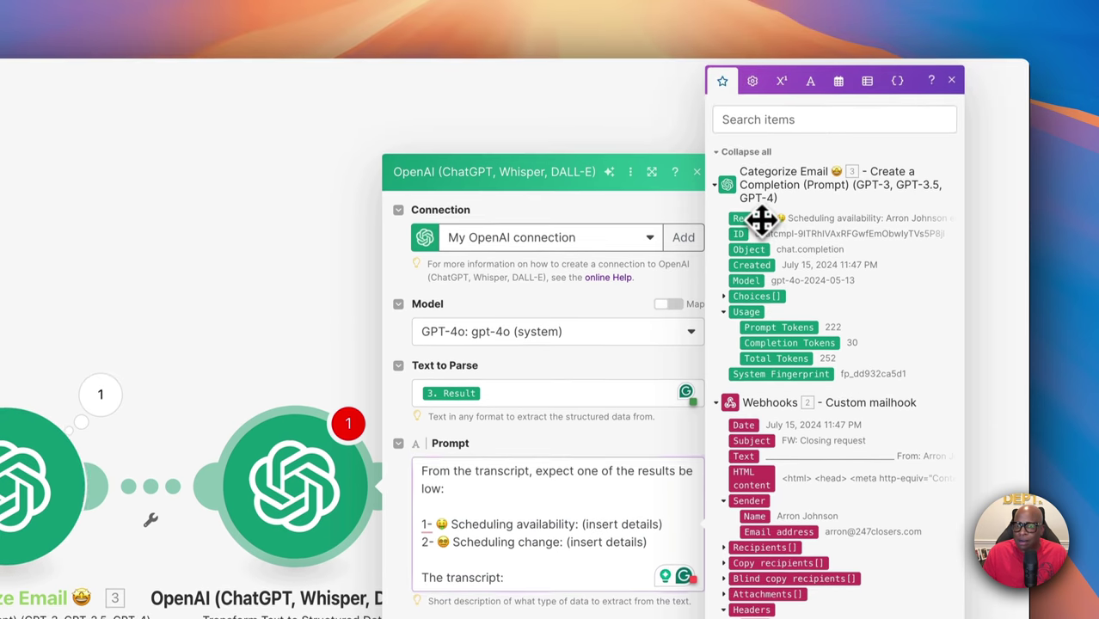
pyautogui.moveTo(760, 220); pyautogui.dragTo(550, 578)
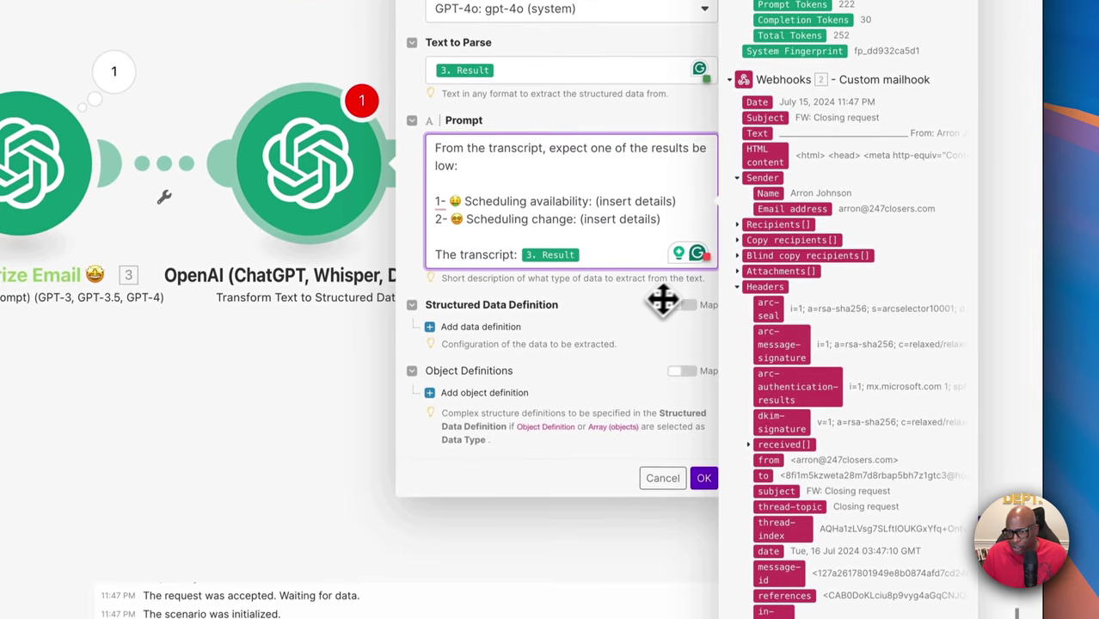
# Add a data definition named Category_Number with a description and the Number data type
pyautogui.click(441, 328)
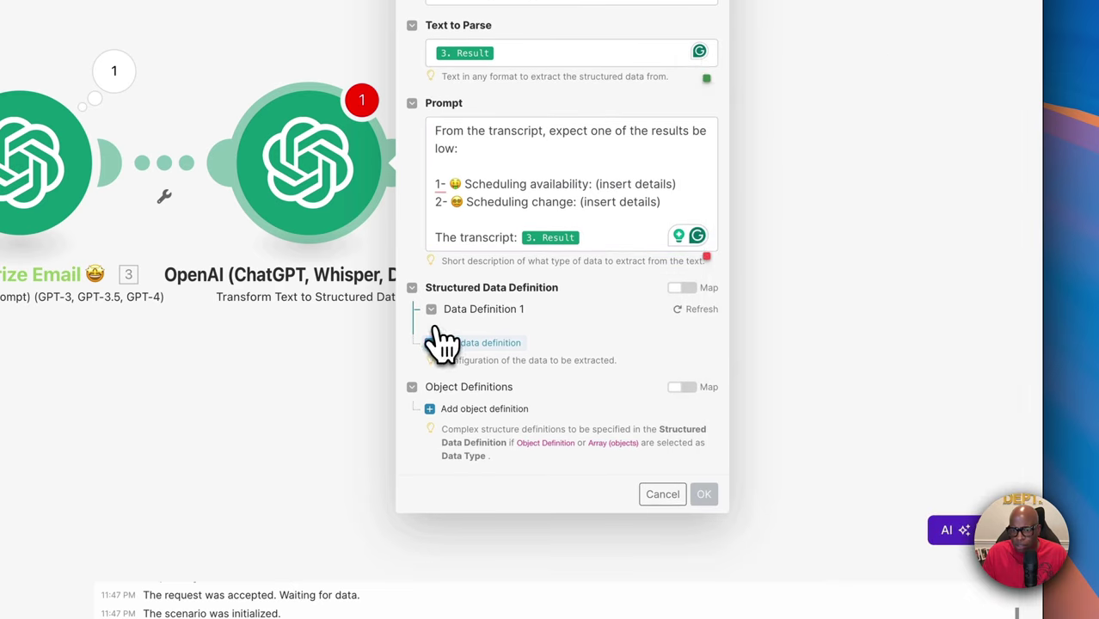
pyautogui.click(446, 342)
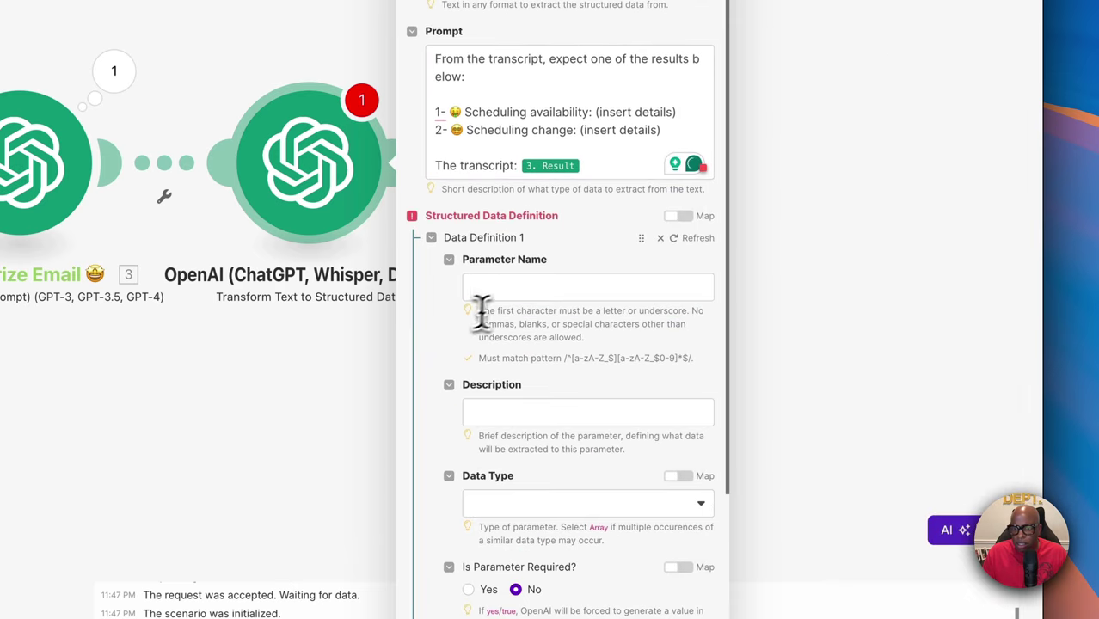
pyautogui.click(507, 287)
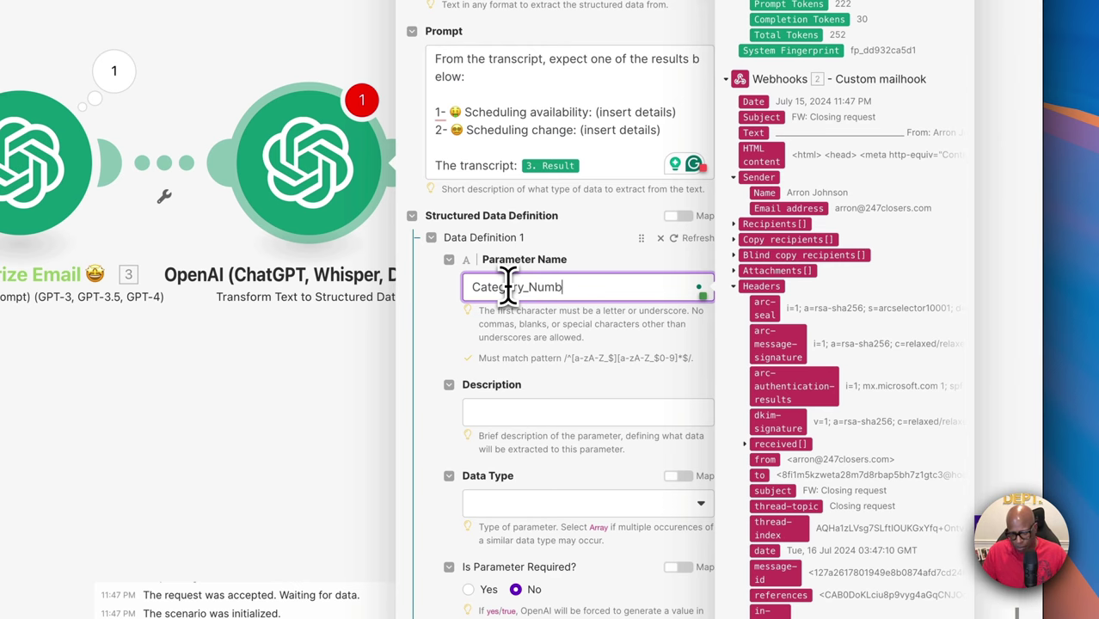
pyautogui.scroll(-1, 507, 361)
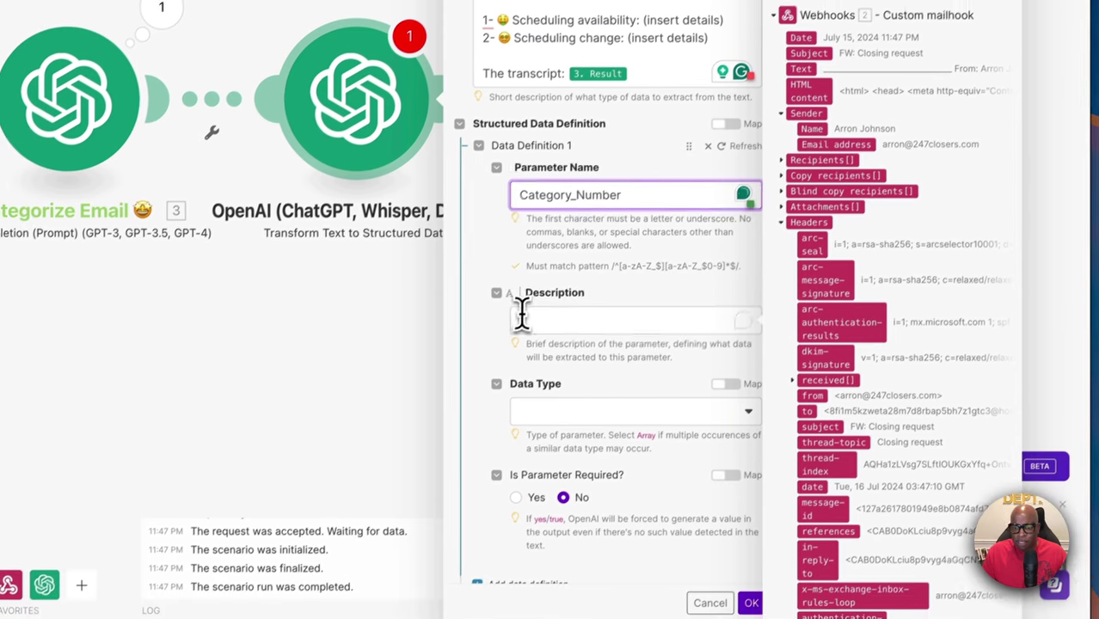
pyautogui.click(521, 317)
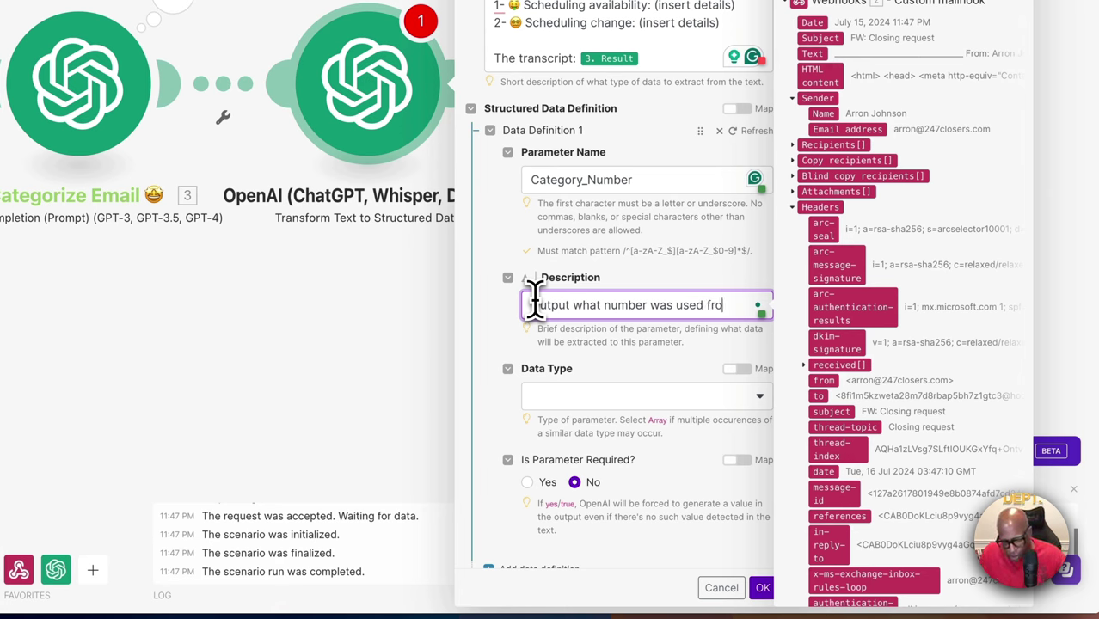
pyautogui.write('Ch')
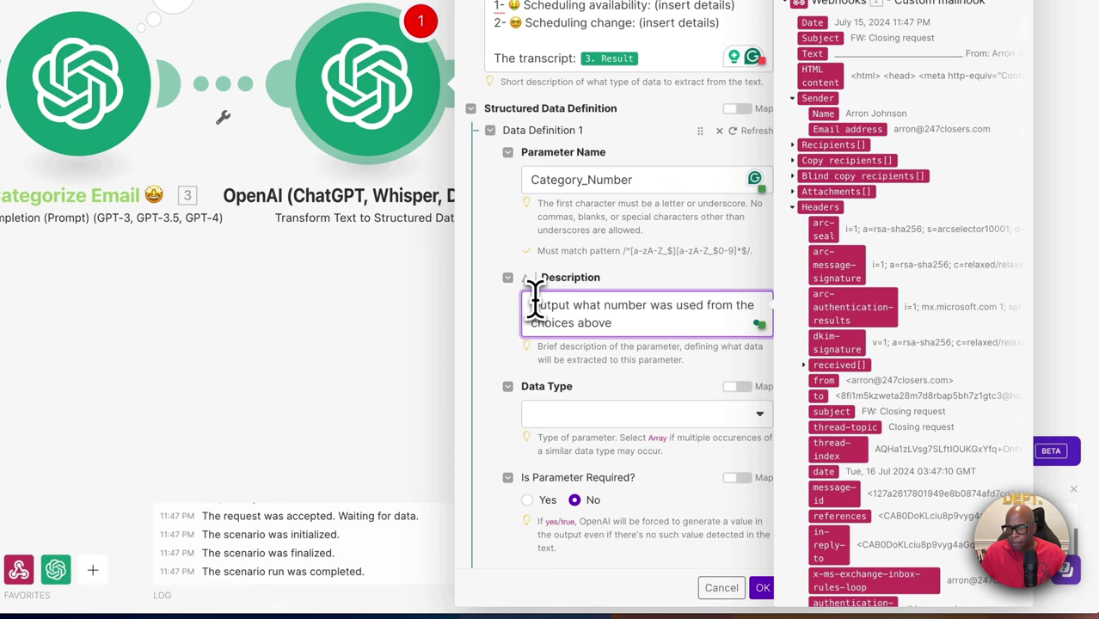
pyautogui.scroll(-3, 555, 364)
pyautogui.click(557, 297)
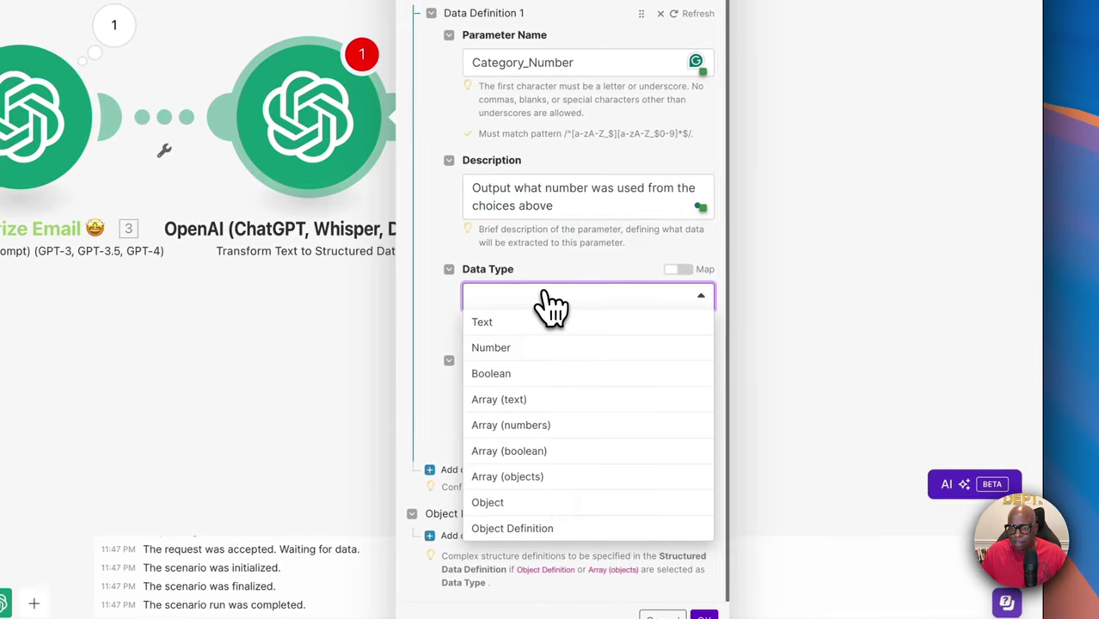
pyautogui.click(516, 347)
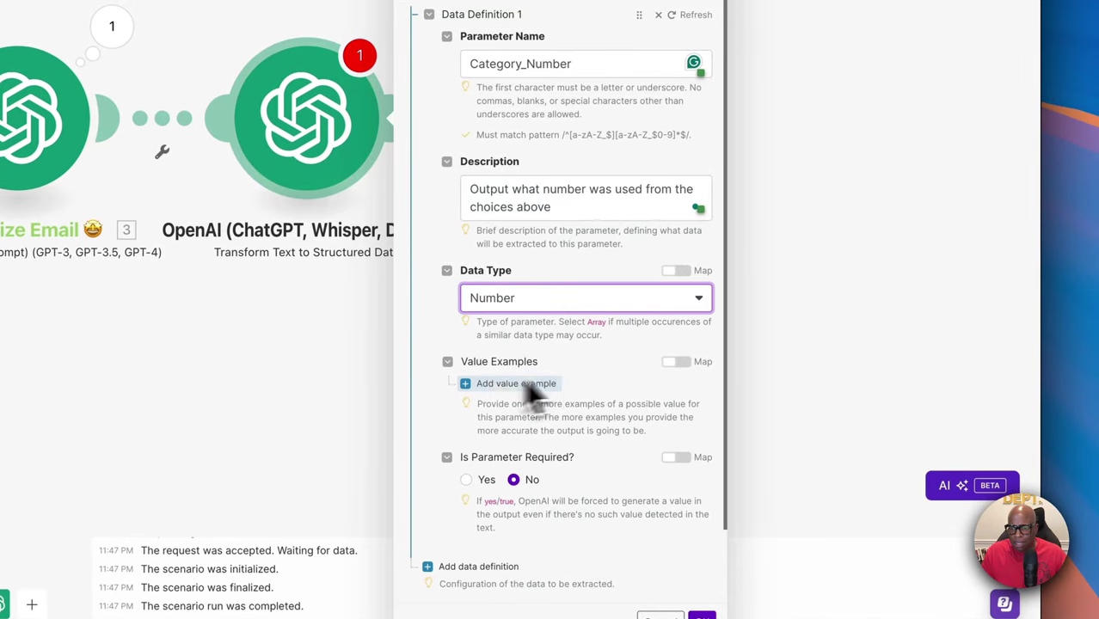
# Give Category_Number value examples 1 and 2 and save the module settings
pyautogui.click(471, 384)
pyautogui.click(521, 412)
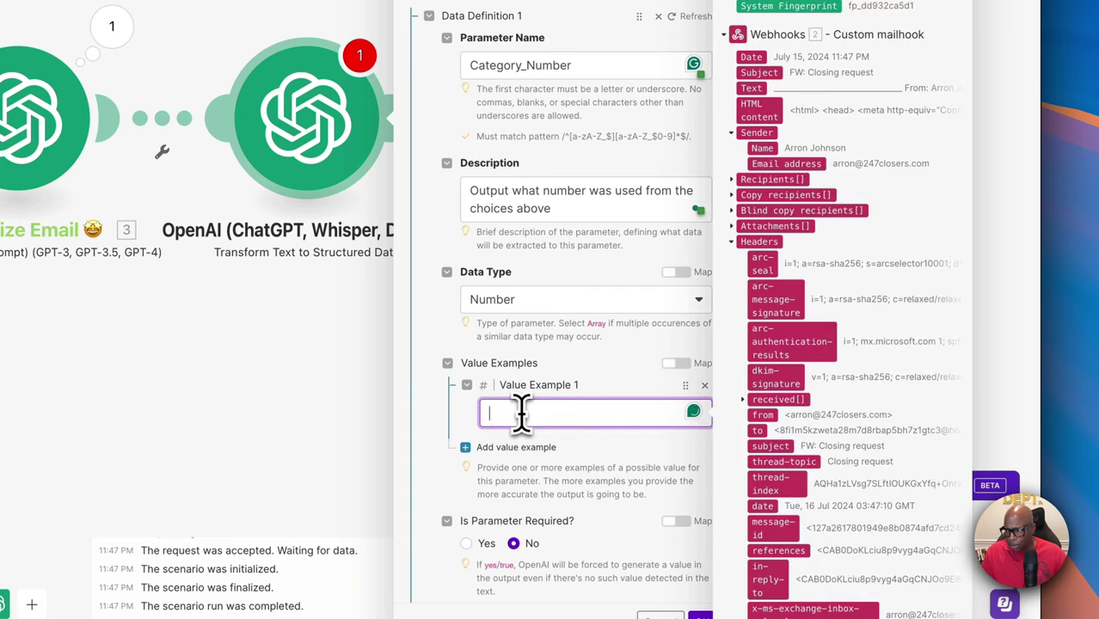
pyautogui.write('1')
pyautogui.click(486, 450)
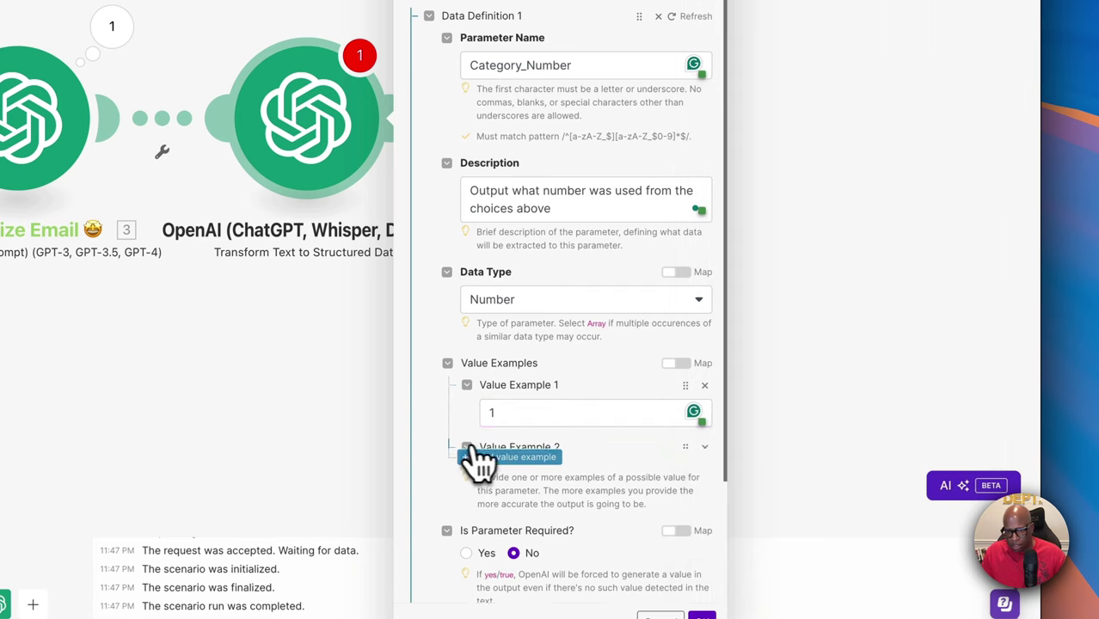
pyautogui.click(524, 473)
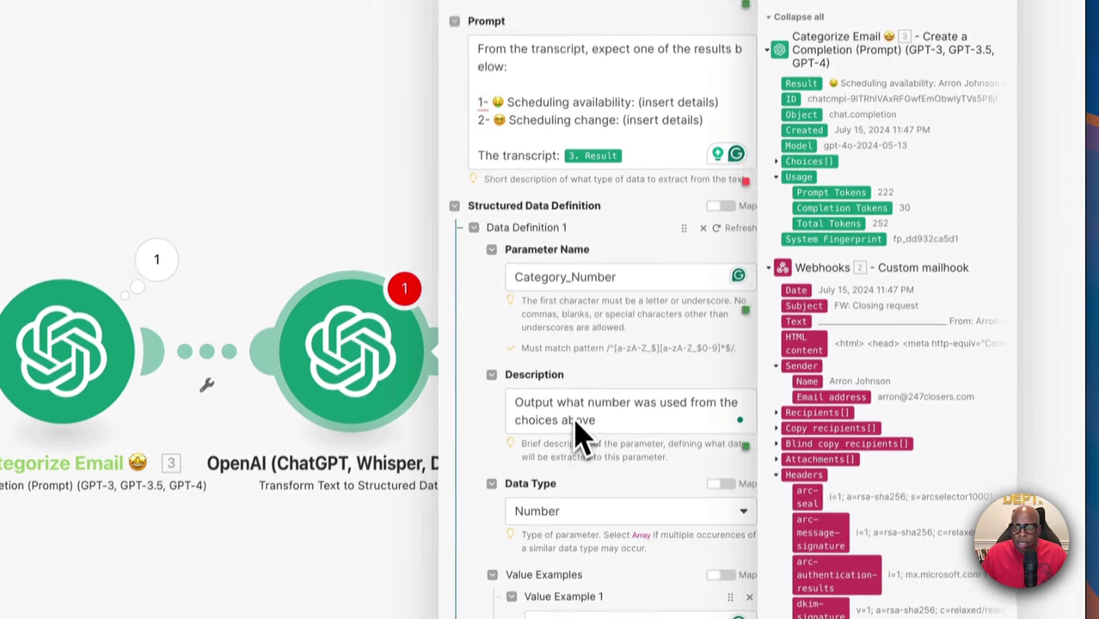
pyautogui.scroll(-1, 478, 267)
pyautogui.moveTo(504, 189)
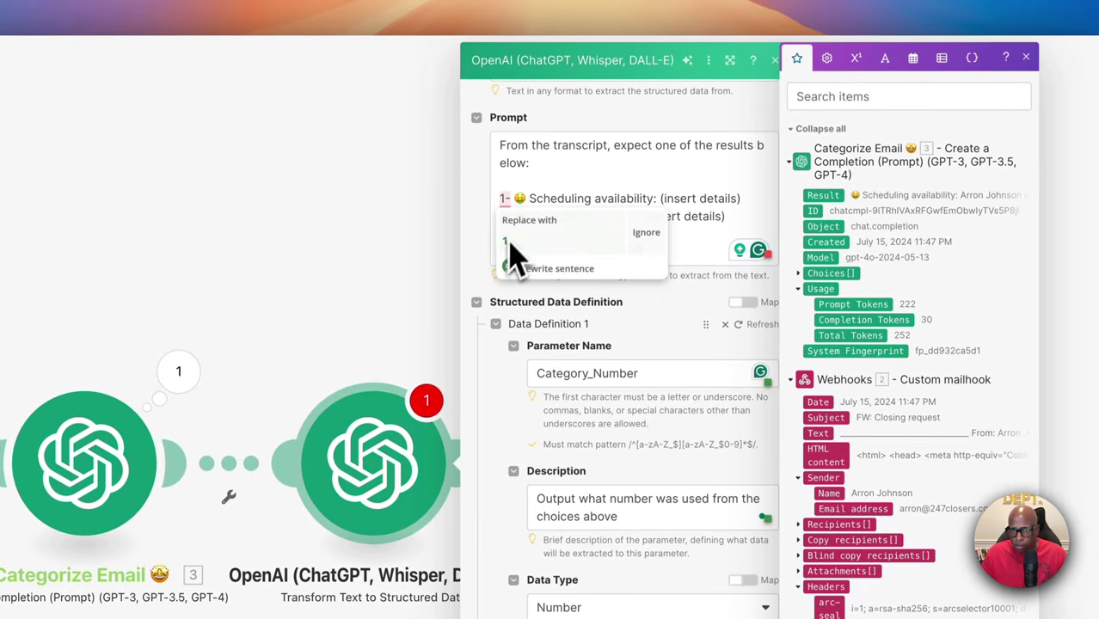
pyautogui.click(584, 523)
pyautogui.write('2')
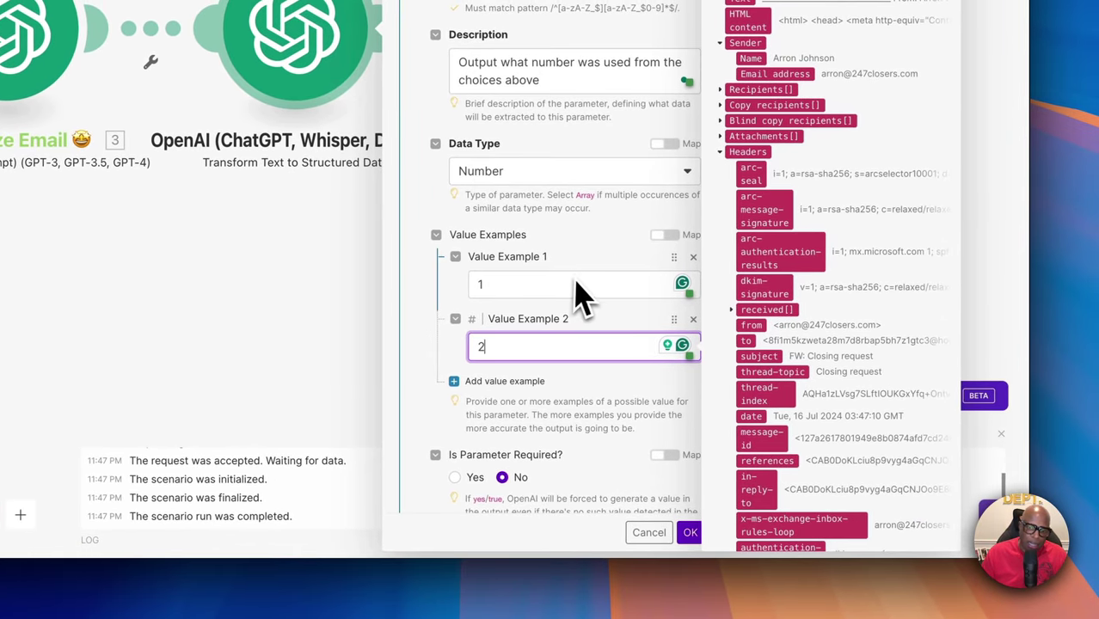
pyautogui.scroll(-2, 597, 344)
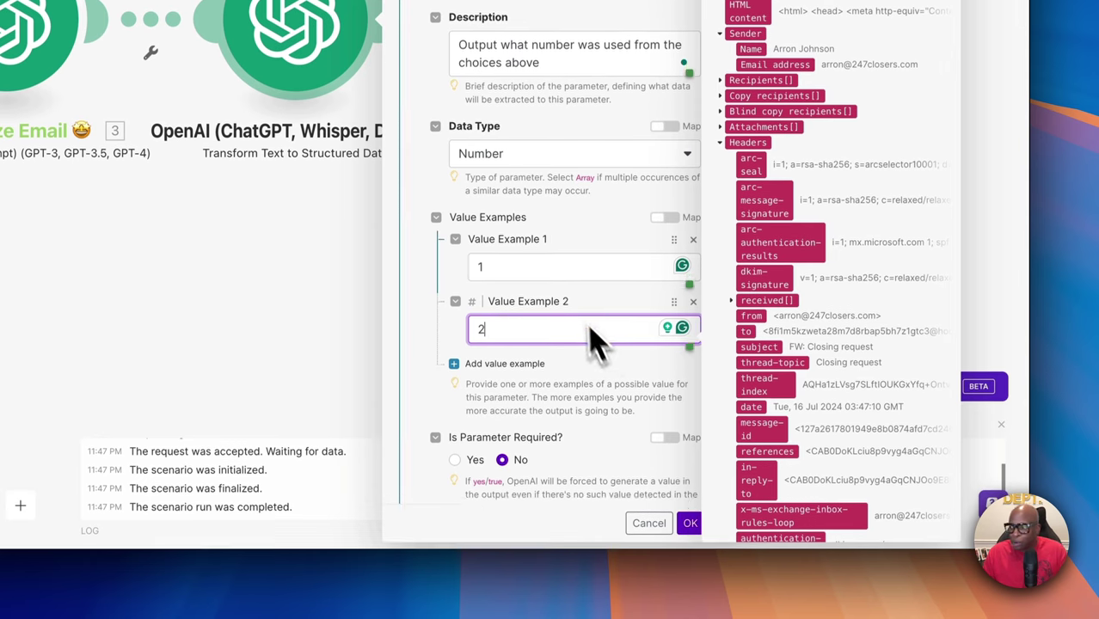
pyautogui.scroll(5, 579, 319)
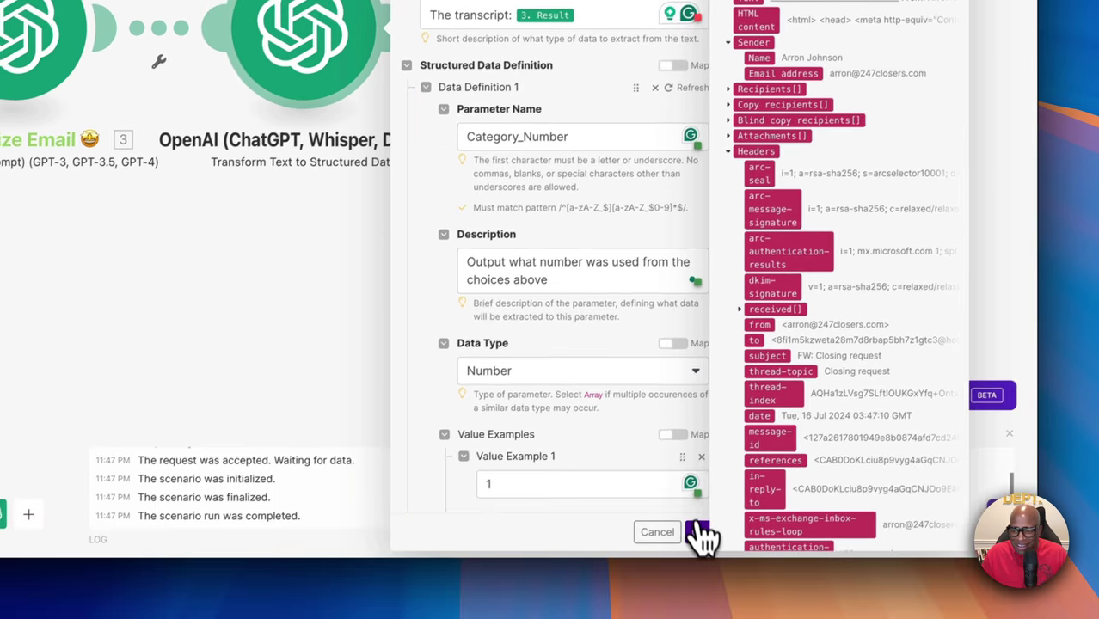
pyautogui.click(701, 534)
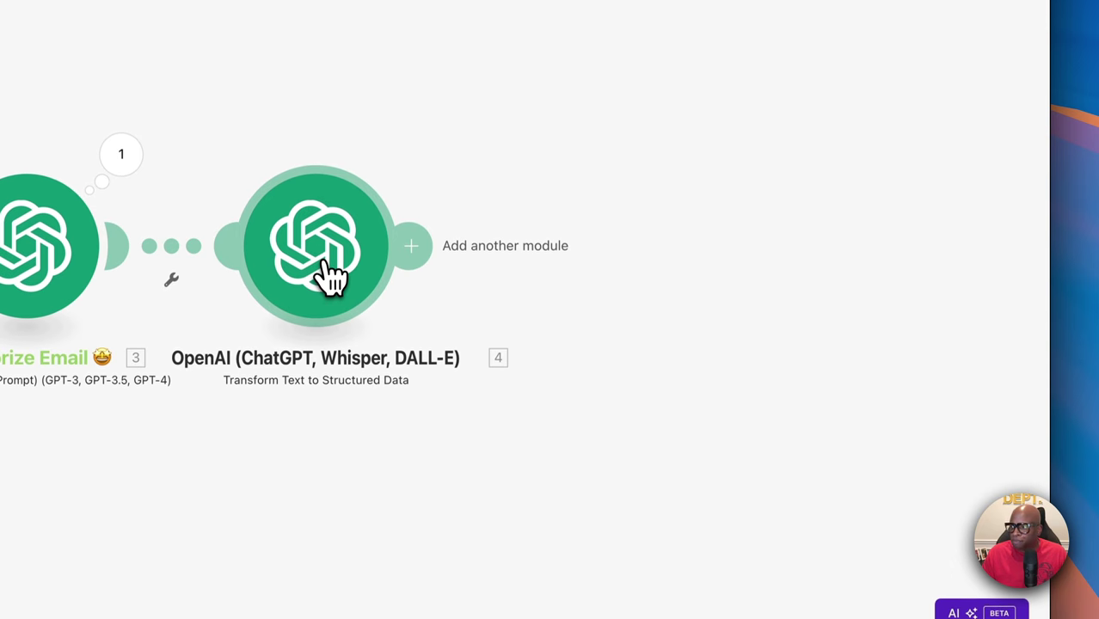
# Rename the structured-data OpenAI module to 'Route Prep 🧰' with a toolbox emoji
pyautogui.rightClick(286, 251)
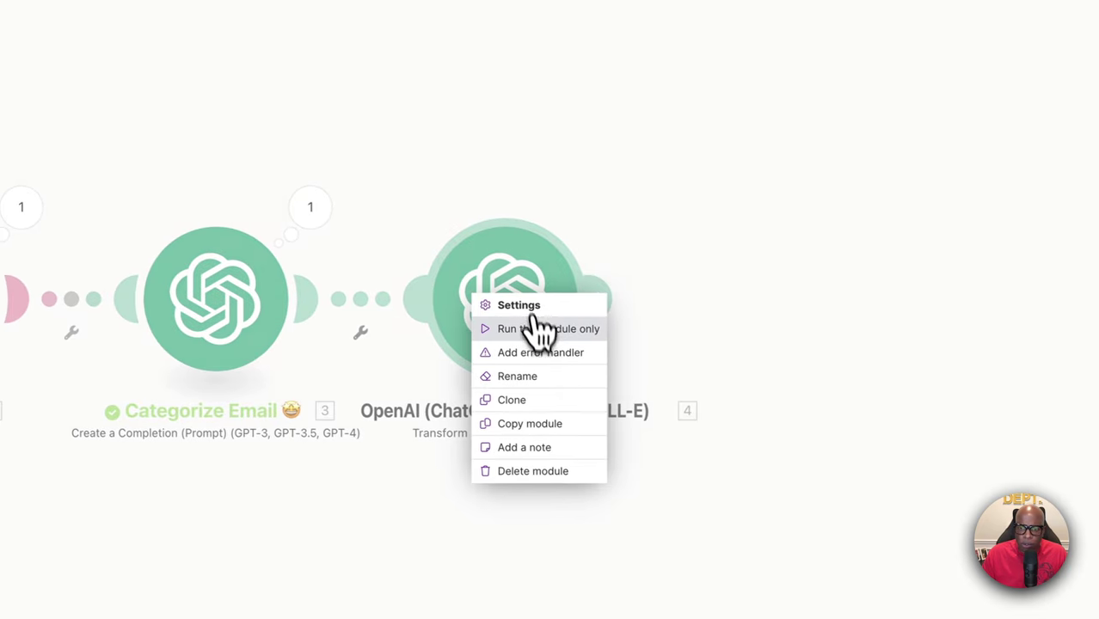
pyautogui.click(531, 379)
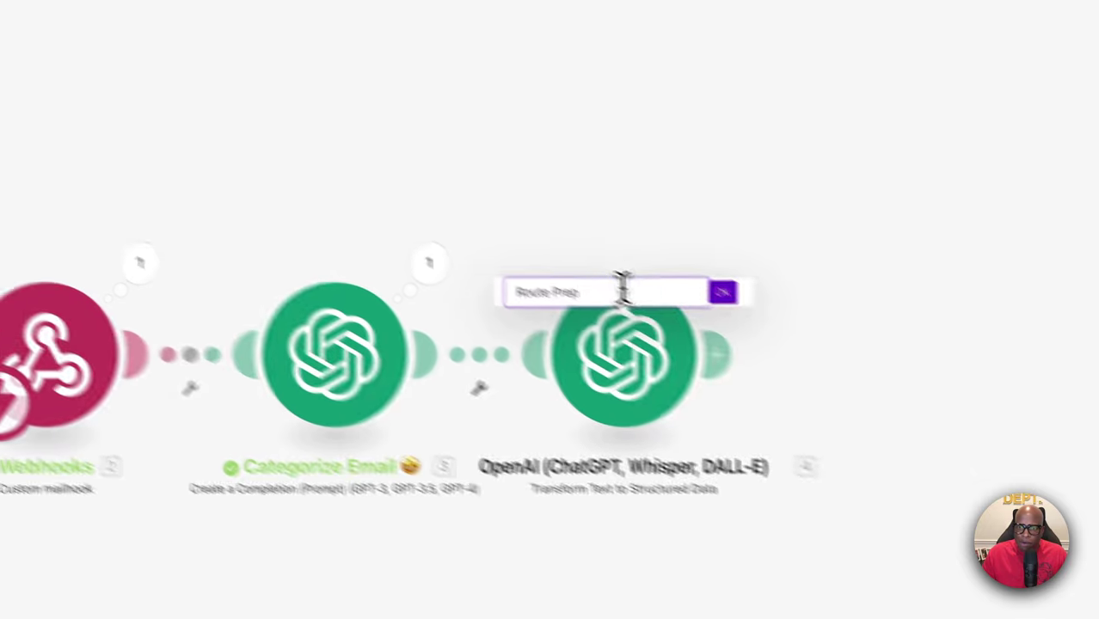
pyautogui.rightClick(507, 234)
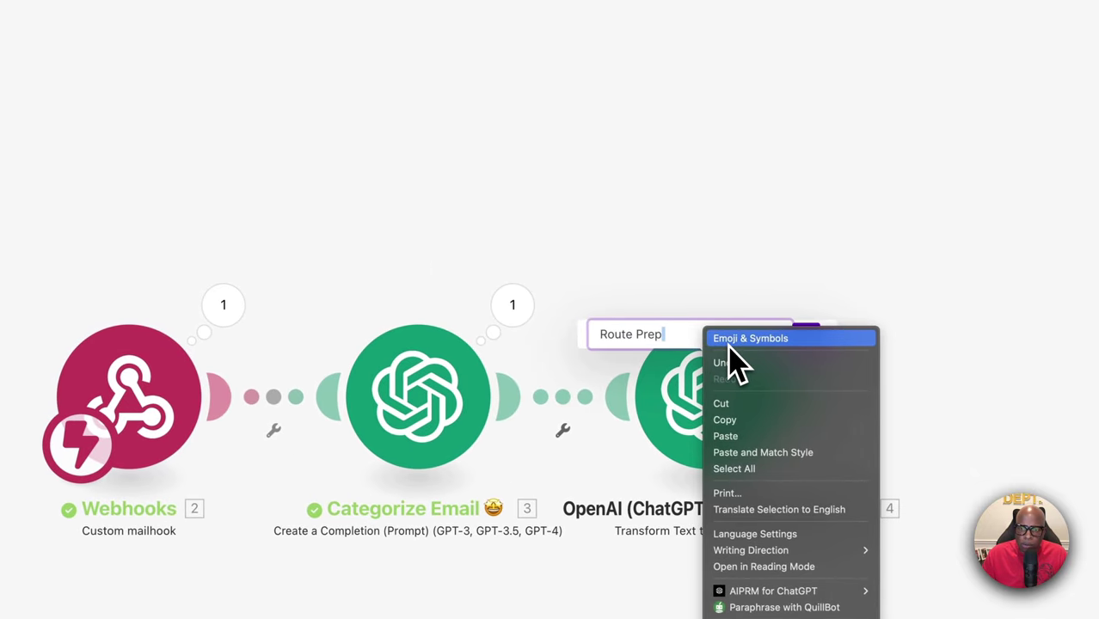
pyautogui.press('Escape')
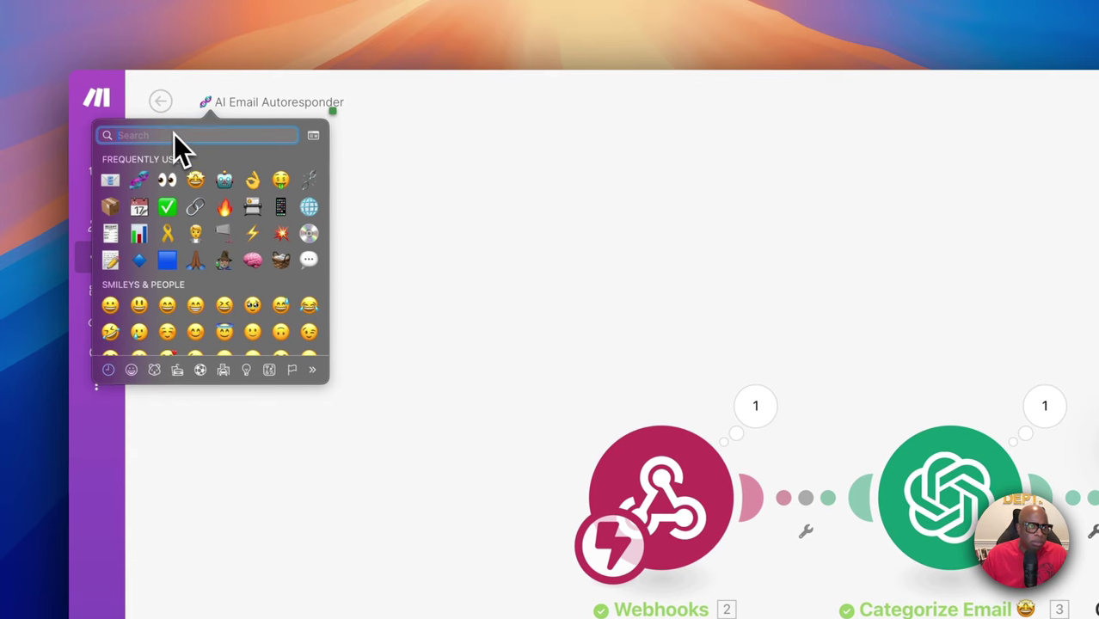
pyautogui.click(173, 136)
pyautogui.write('tool')
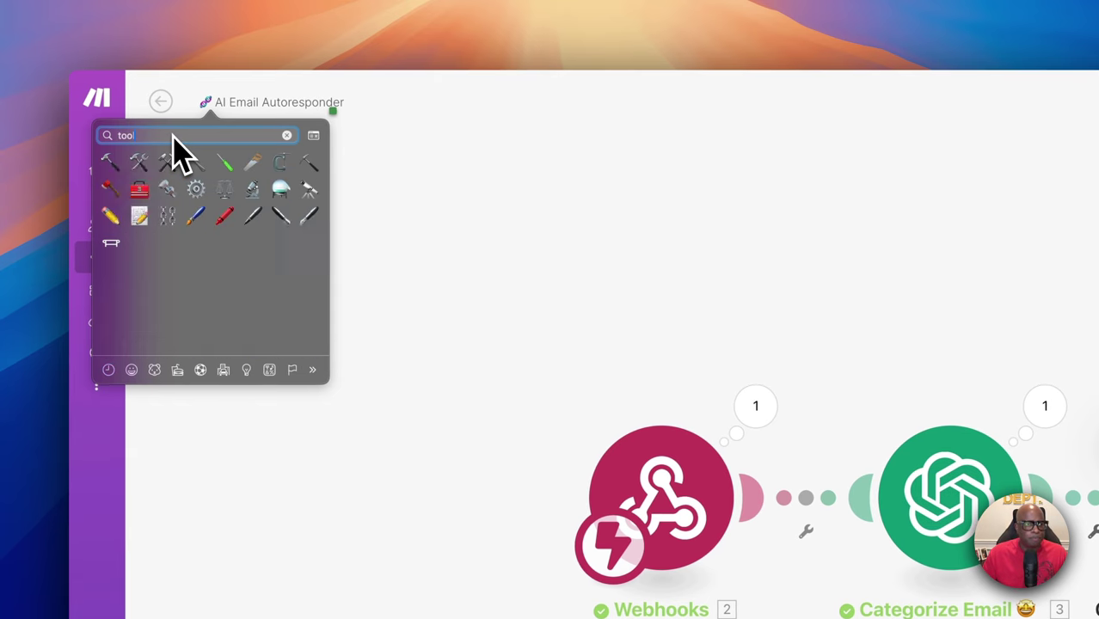
pyautogui.click(141, 190)
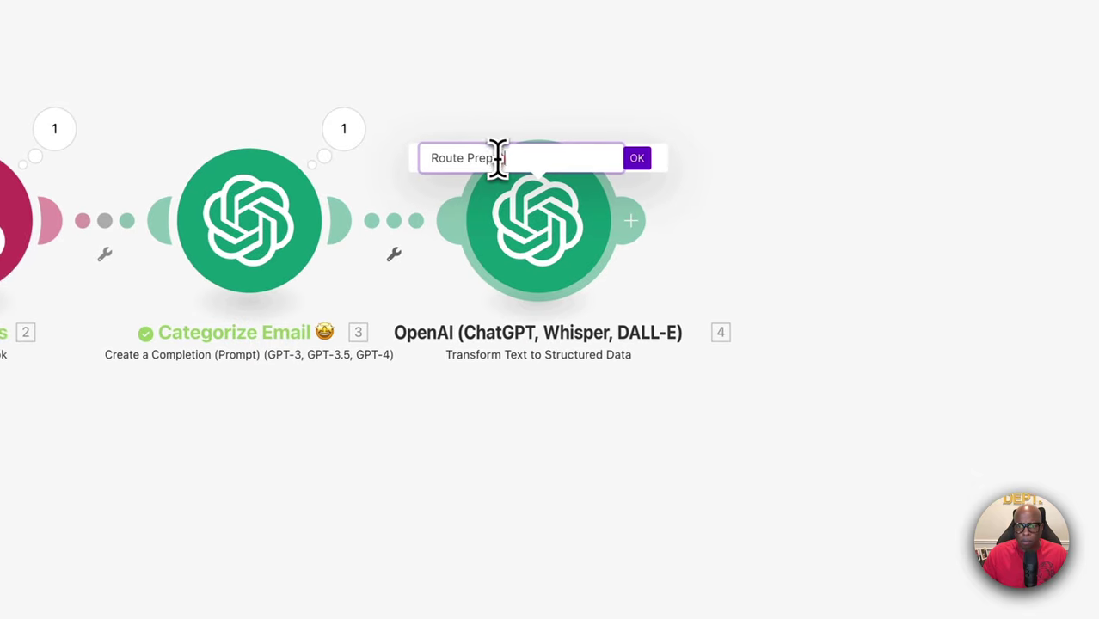
pyautogui.click(663, 172)
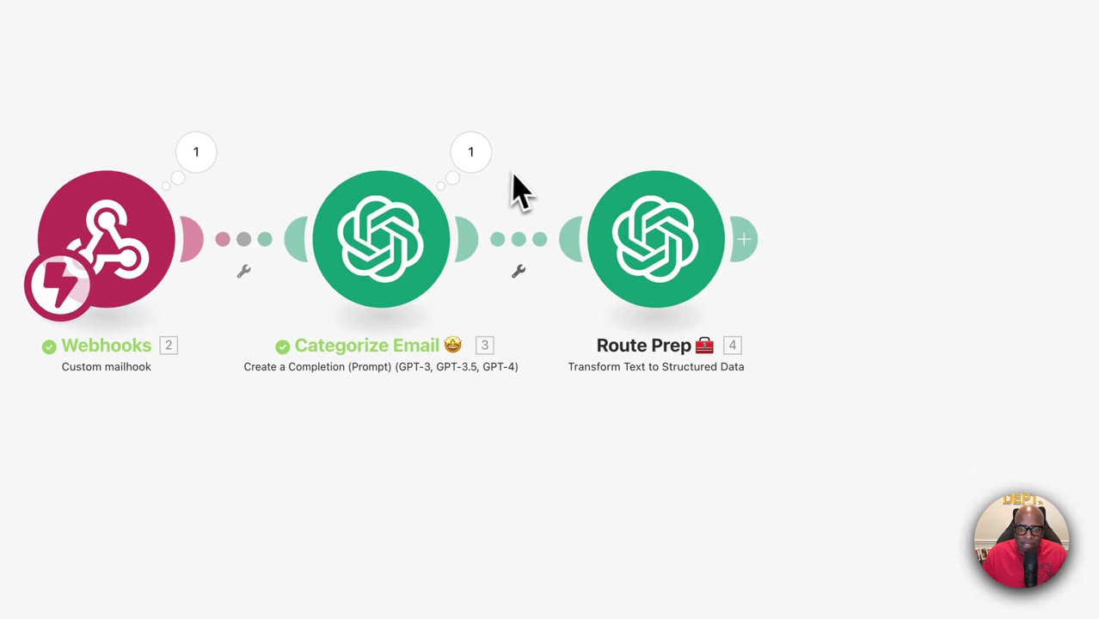
# Copy the Result text from Categorize Email's output bundle
pyautogui.click(484, 168)
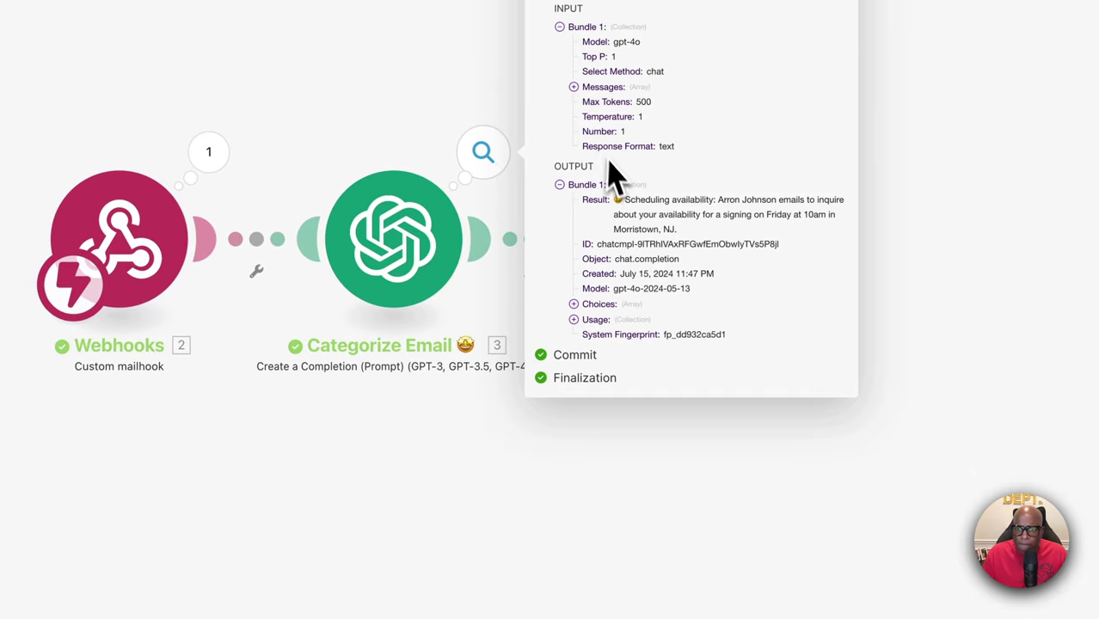
pyautogui.moveTo(614, 202); pyautogui.dragTo(672, 236)
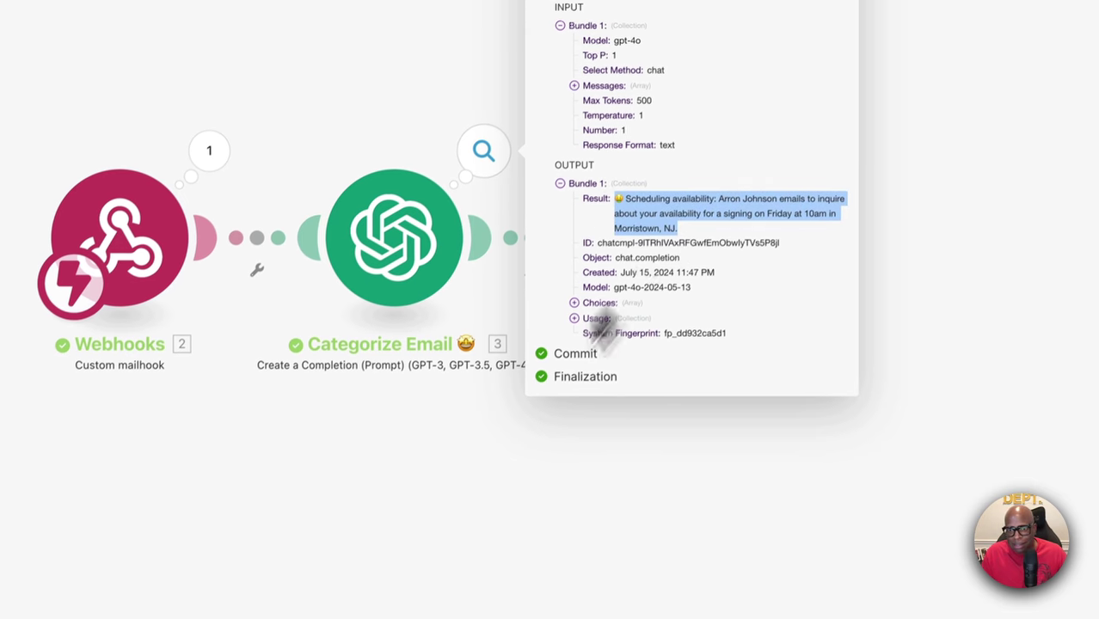
pyautogui.click(453, 549)
pyautogui.hscroll(7, 735, 211)
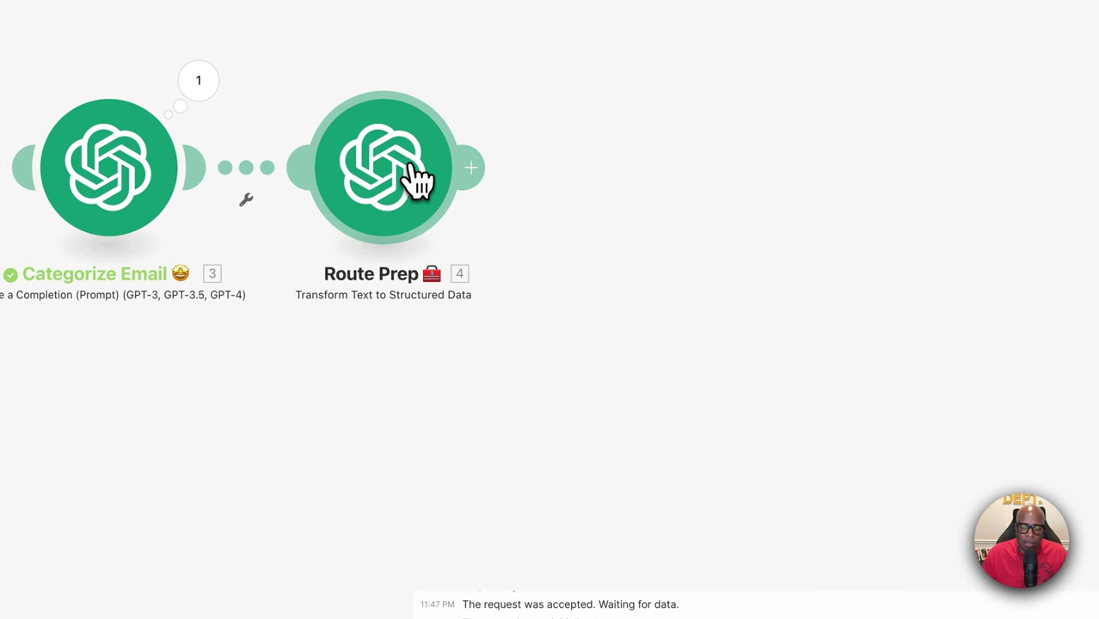
# Run Route Prep alone with the copied Result pasted as input, then view its run details
pyautogui.rightClick(406, 165)
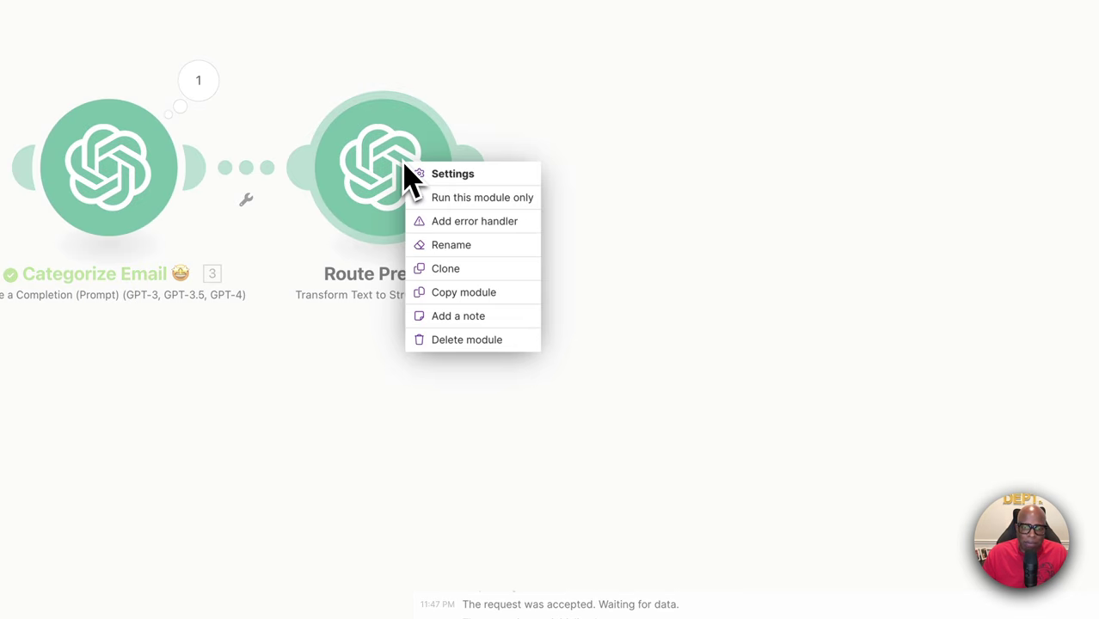
pyautogui.click(473, 198)
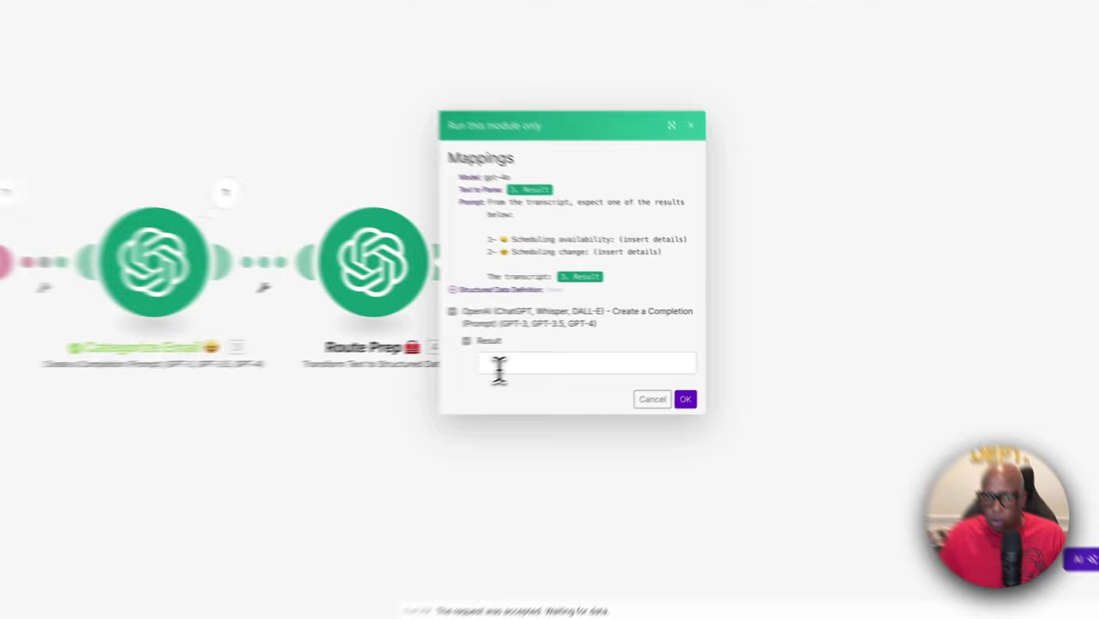
pyautogui.click(499, 365)
pyautogui.hotkey('ctrl', 'v')
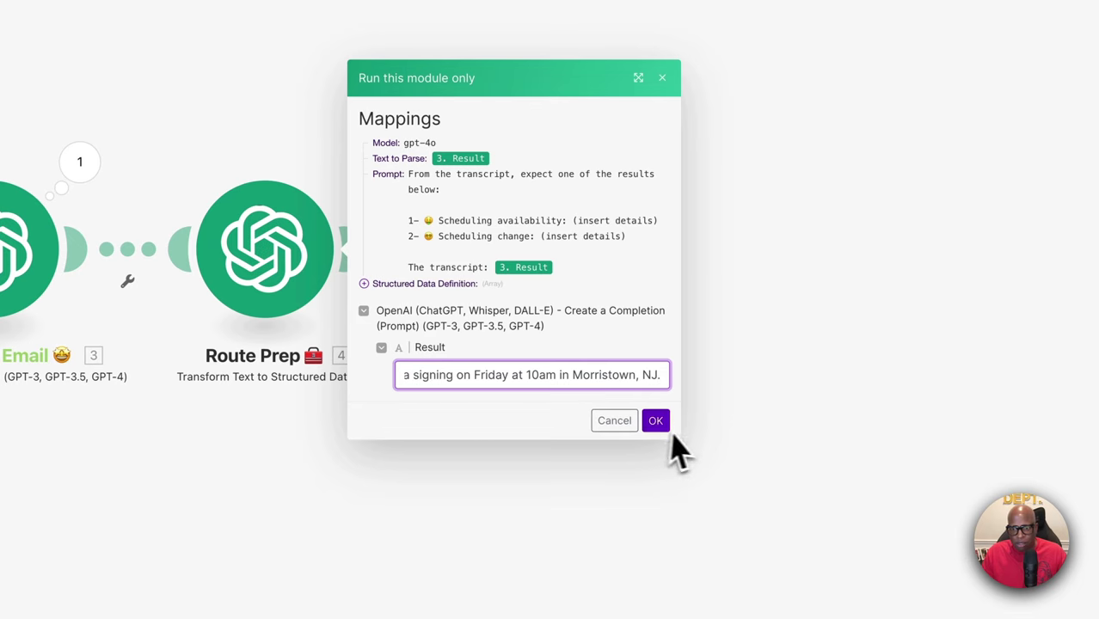
pyautogui.click(656, 421)
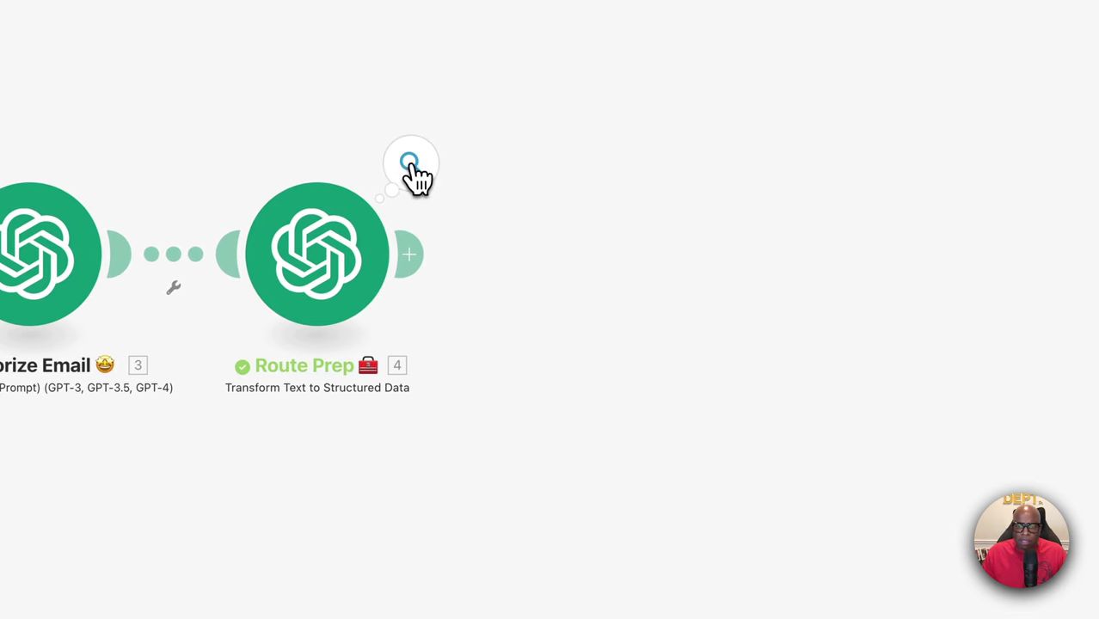
pyautogui.click(412, 168)
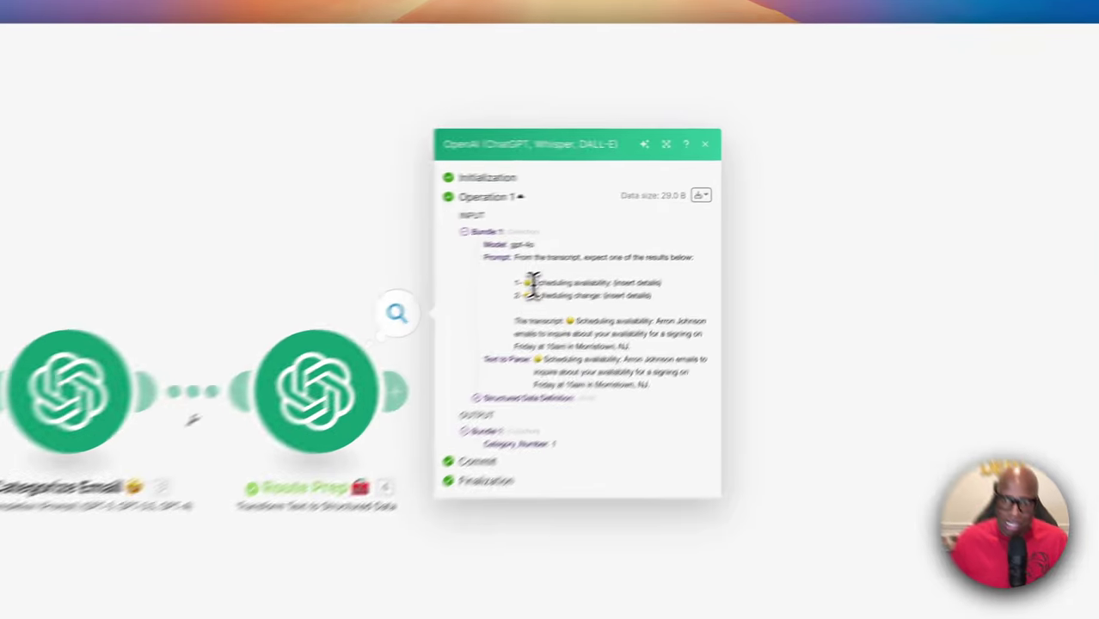
# Check Route Prep's Category_Number 1 output, then add an empty module after it
pyautogui.moveTo(686, 221); pyautogui.dragTo(761, 221)
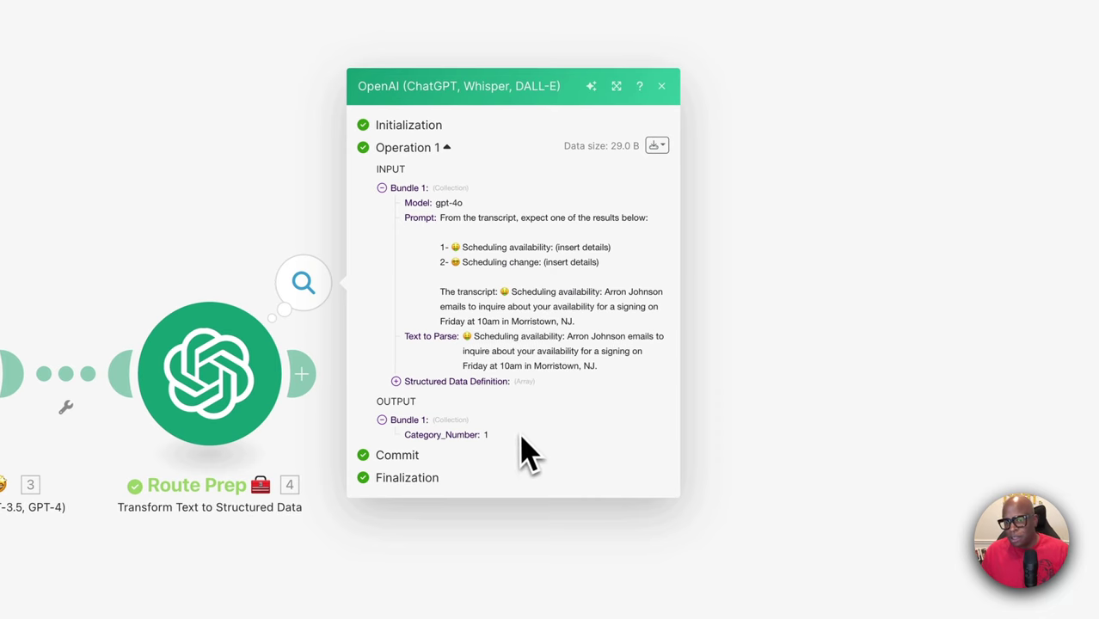
pyautogui.click(662, 86)
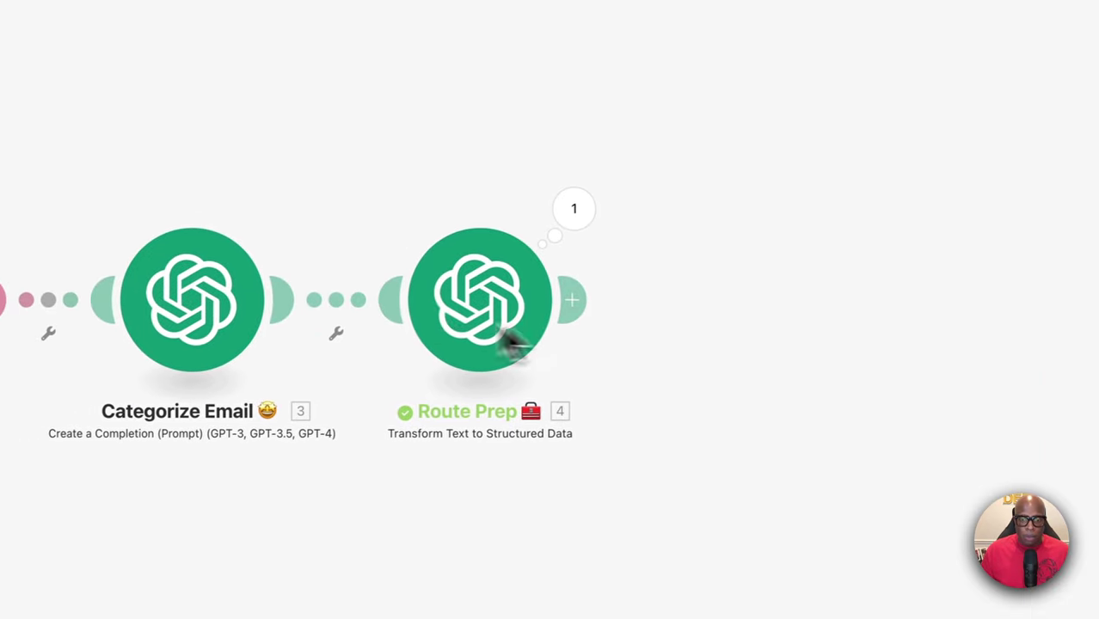
pyautogui.click(585, 298)
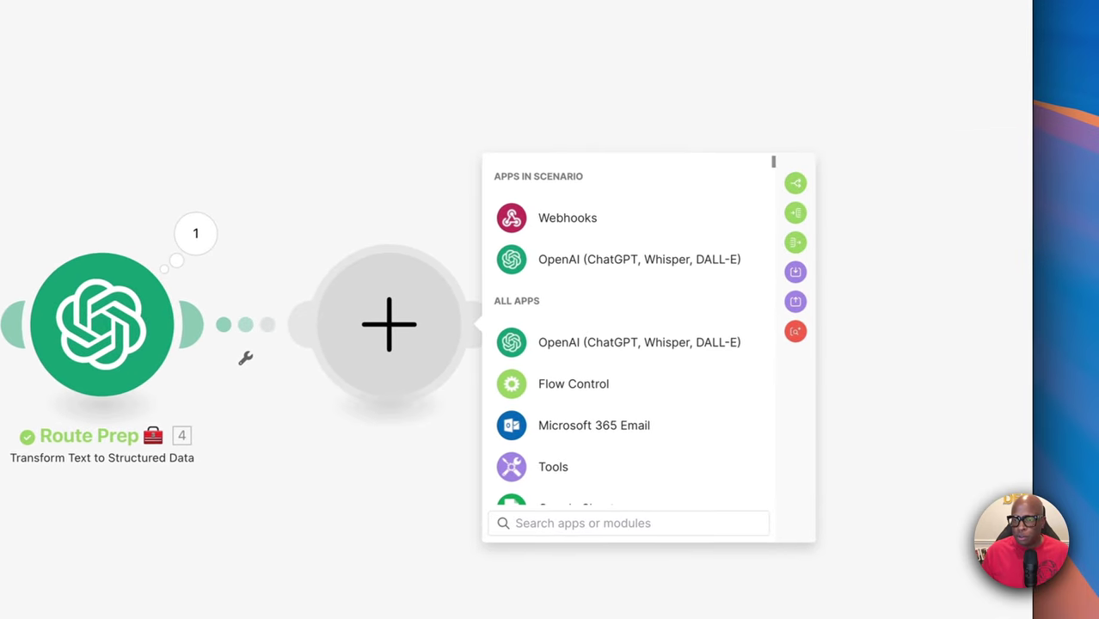
# Make the new module an OpenAI Create a Completion module
pyautogui.click(593, 247)
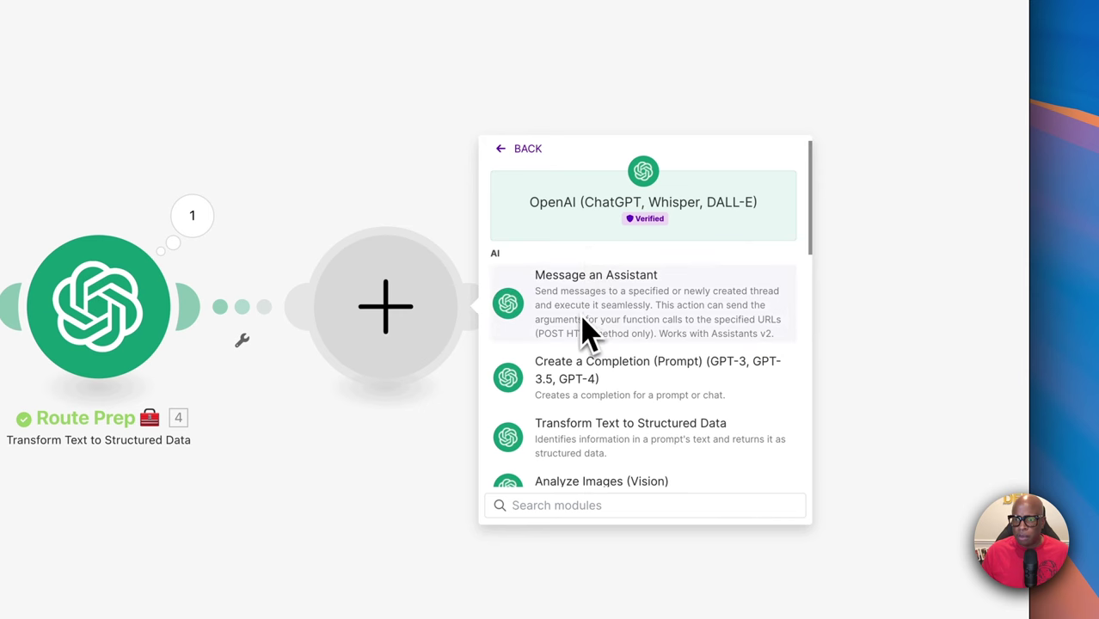
pyautogui.click(591, 378)
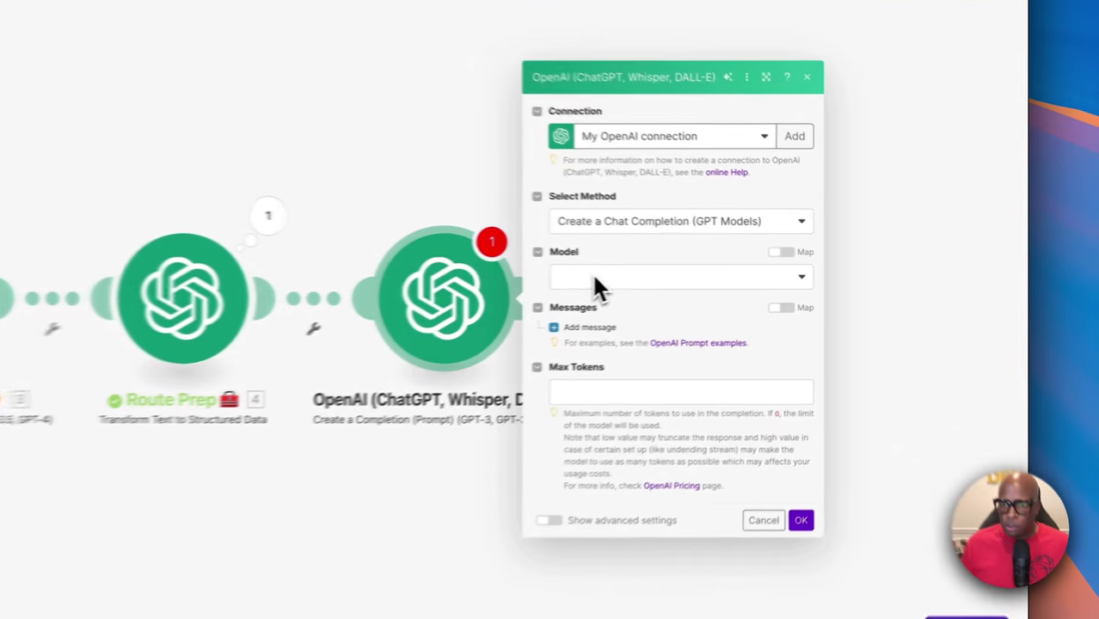
# Set the model to gpt-4o and add Message 1 with the User role
pyautogui.click(595, 277)
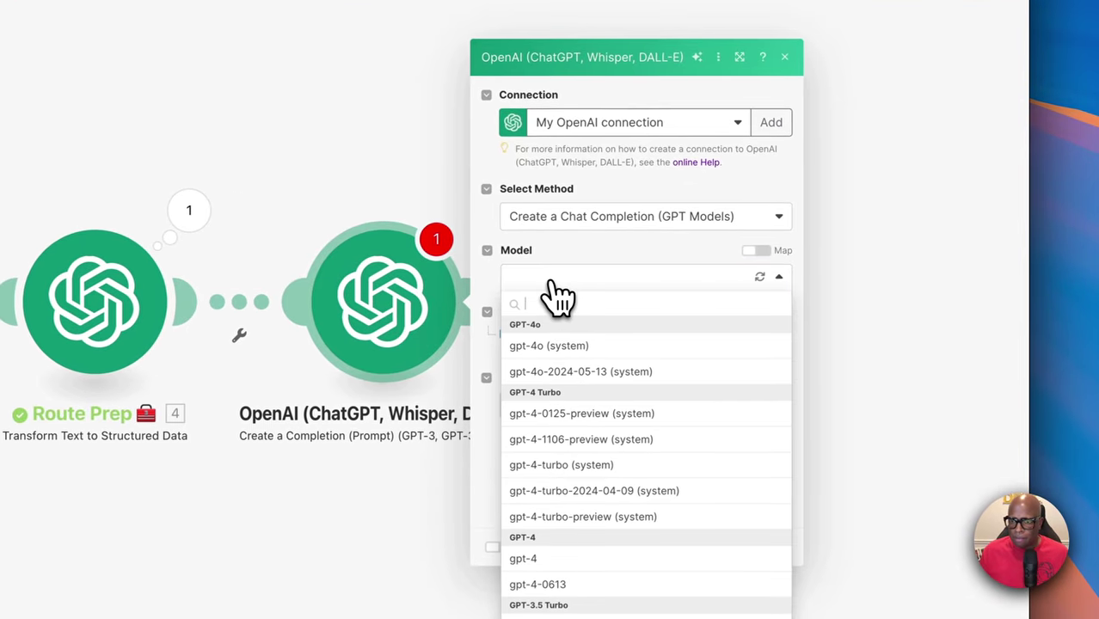
pyautogui.click(584, 338)
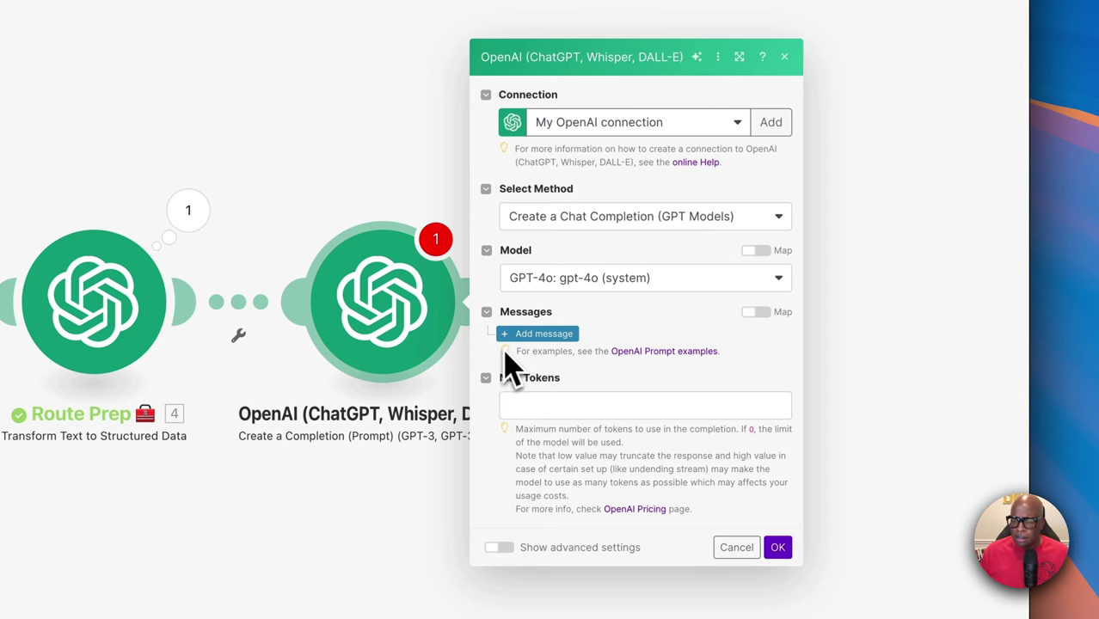
pyautogui.click(508, 337)
pyautogui.click(576, 296)
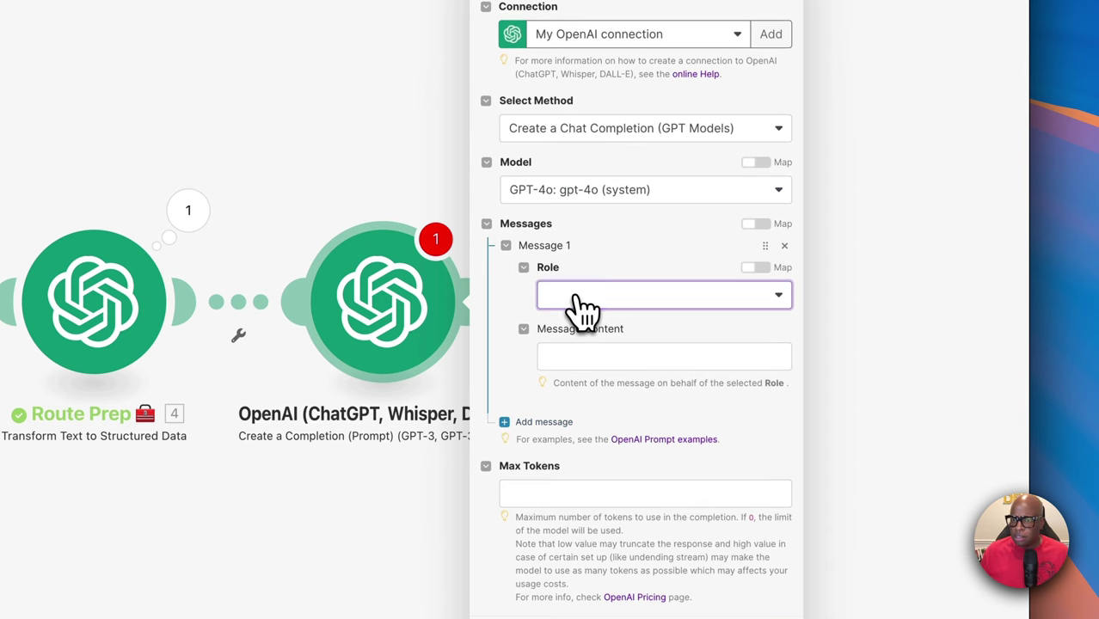
pyautogui.click(561, 349)
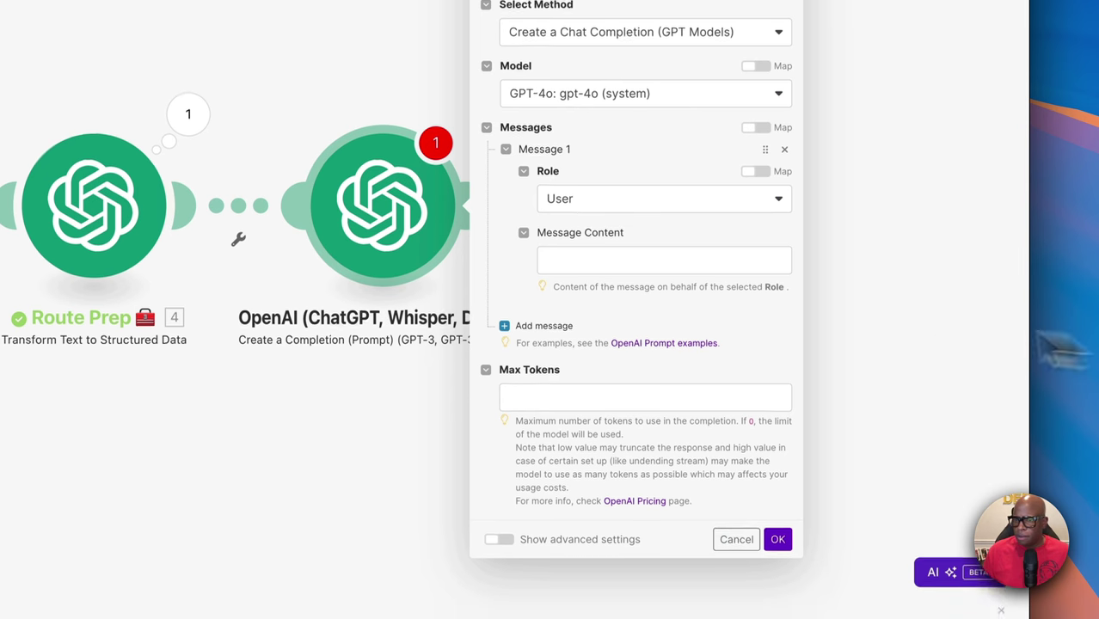
pyautogui.click(651, 284)
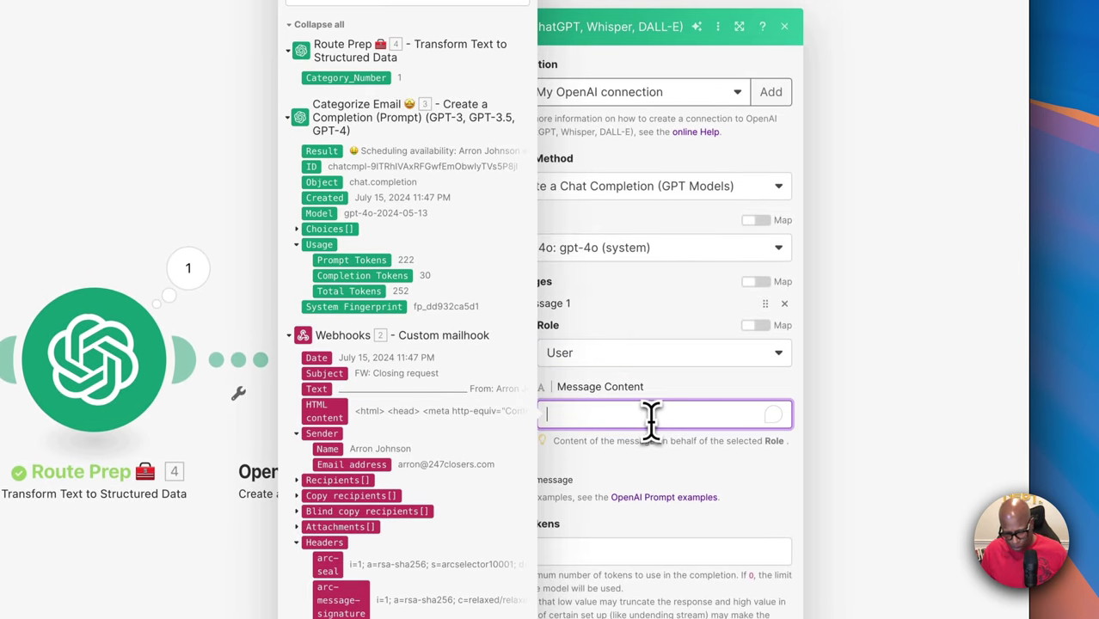
# Paste the sender-name extraction prompt, defaulting to 'Valued Client', into Message 1's content
pyautogui.hotkey('ctrl', 'v')
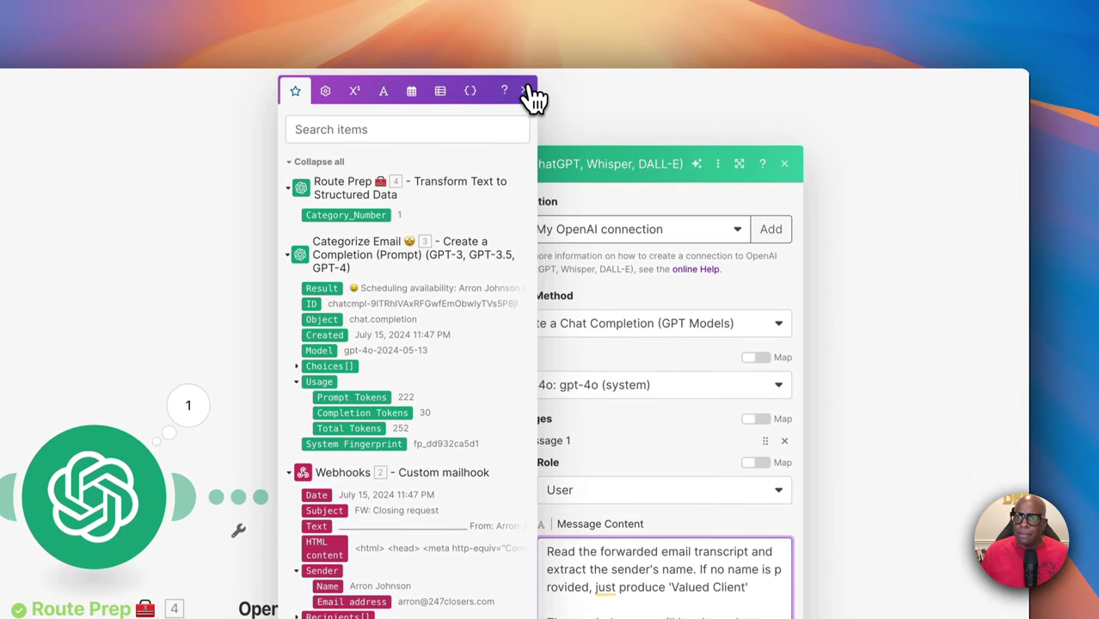
pyautogui.click(538, 103)
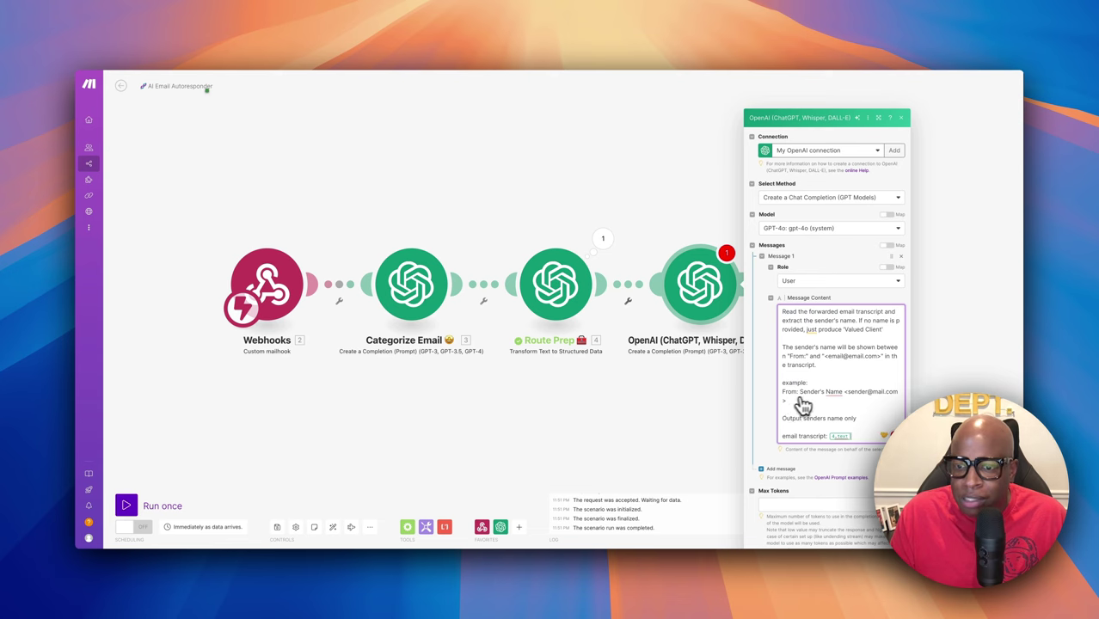
pyautogui.moveTo(823, 401)
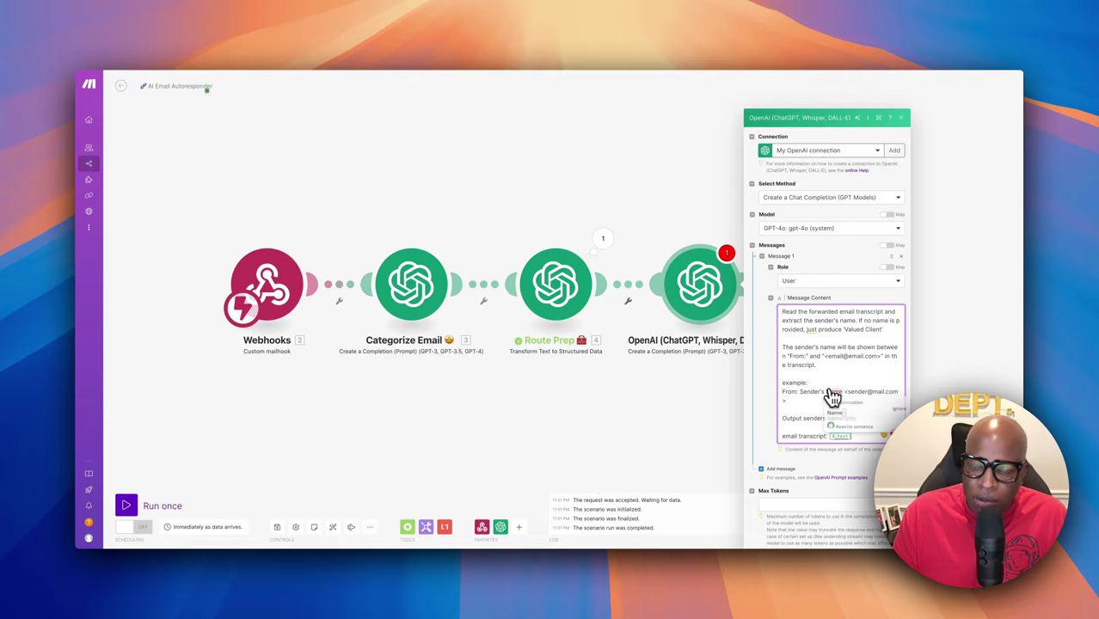
pyautogui.click(798, 429)
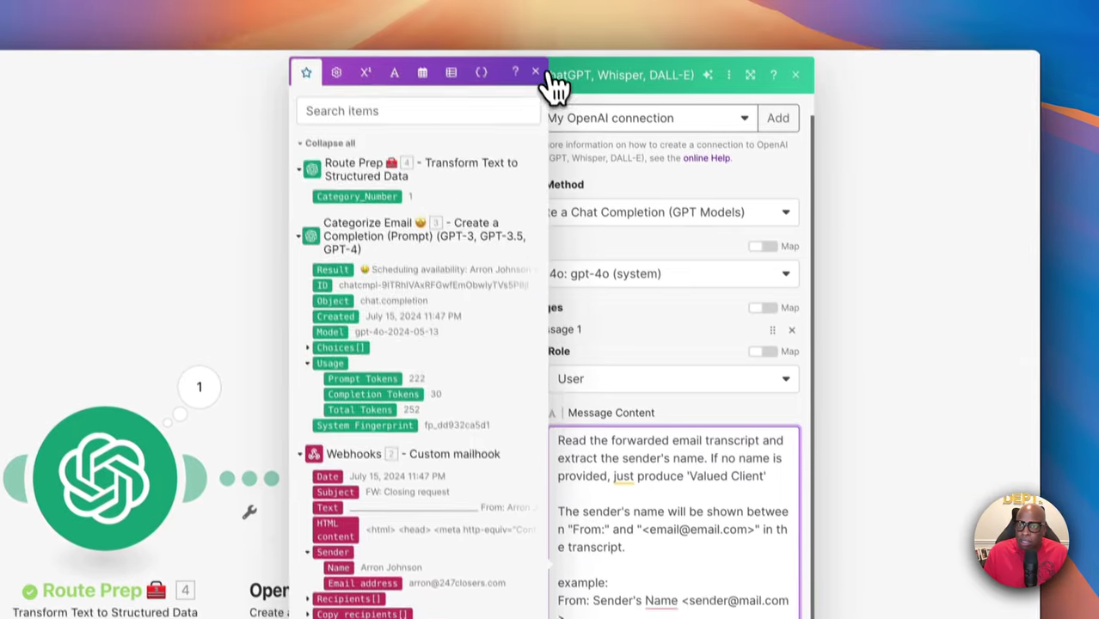
# Map the webhook's 2. Text after the email transcript, set Max Tokens to 200, and save
pyautogui.click(555, 86)
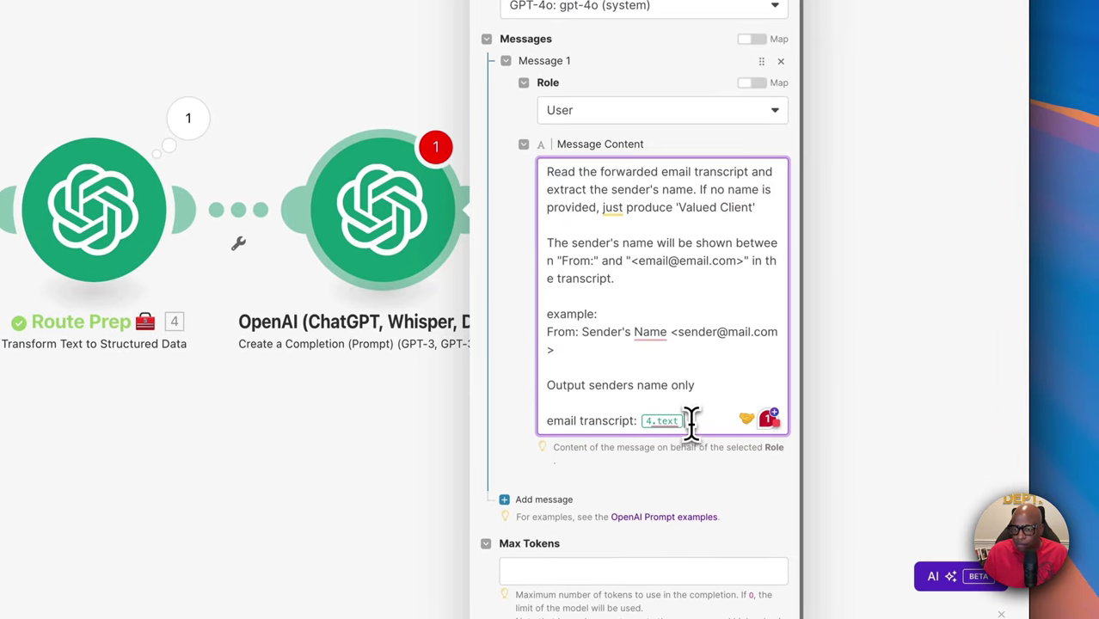
pyautogui.click(692, 422)
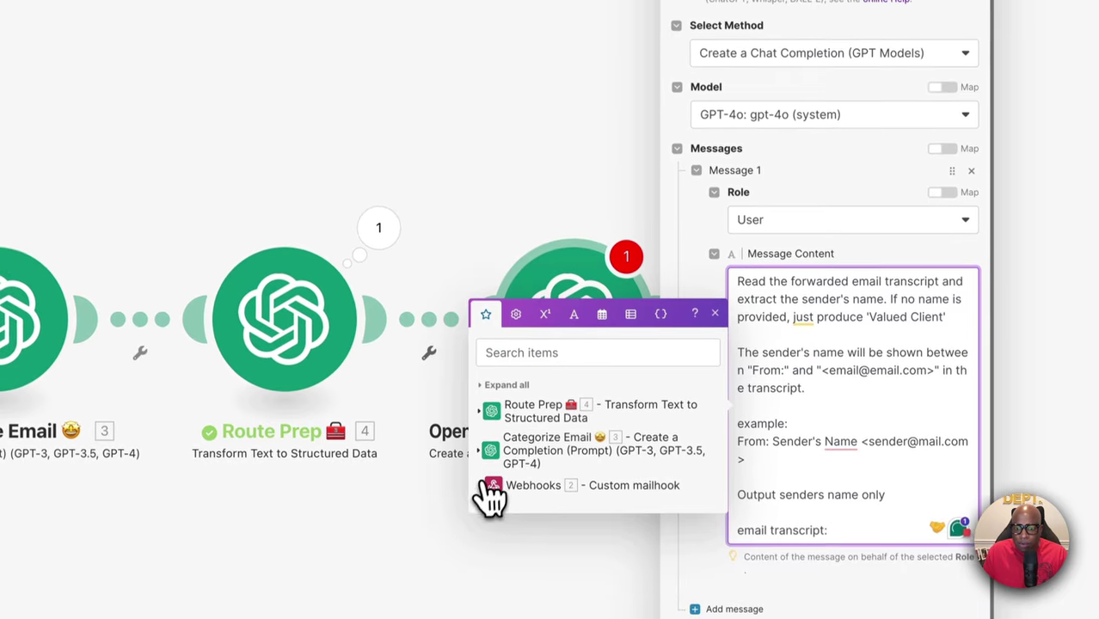
pyautogui.click(491, 487)
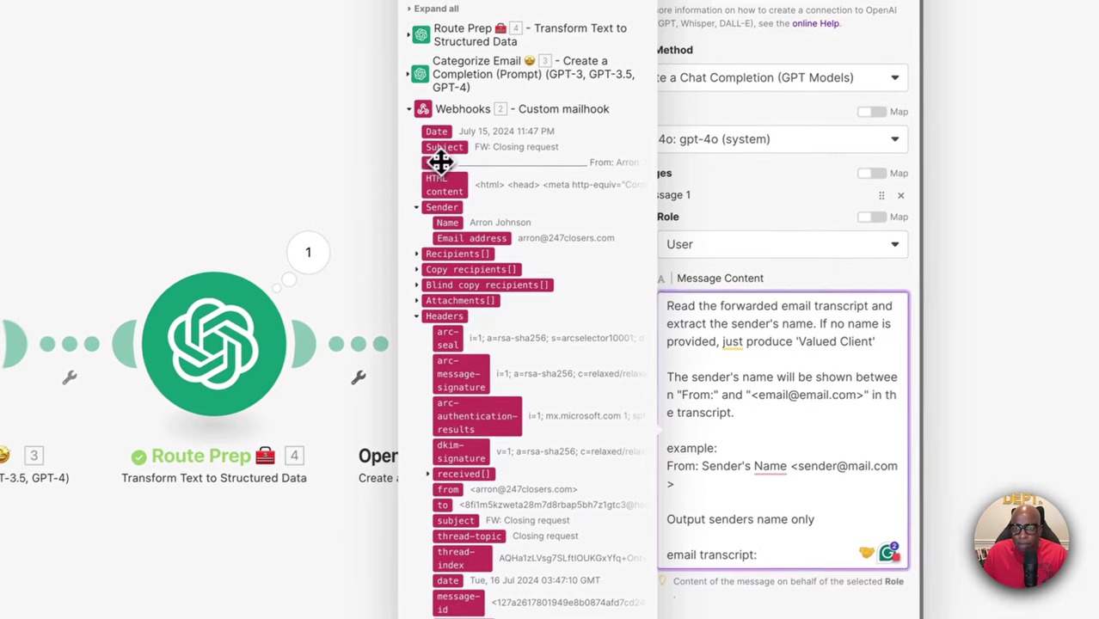
pyautogui.click(506, 125)
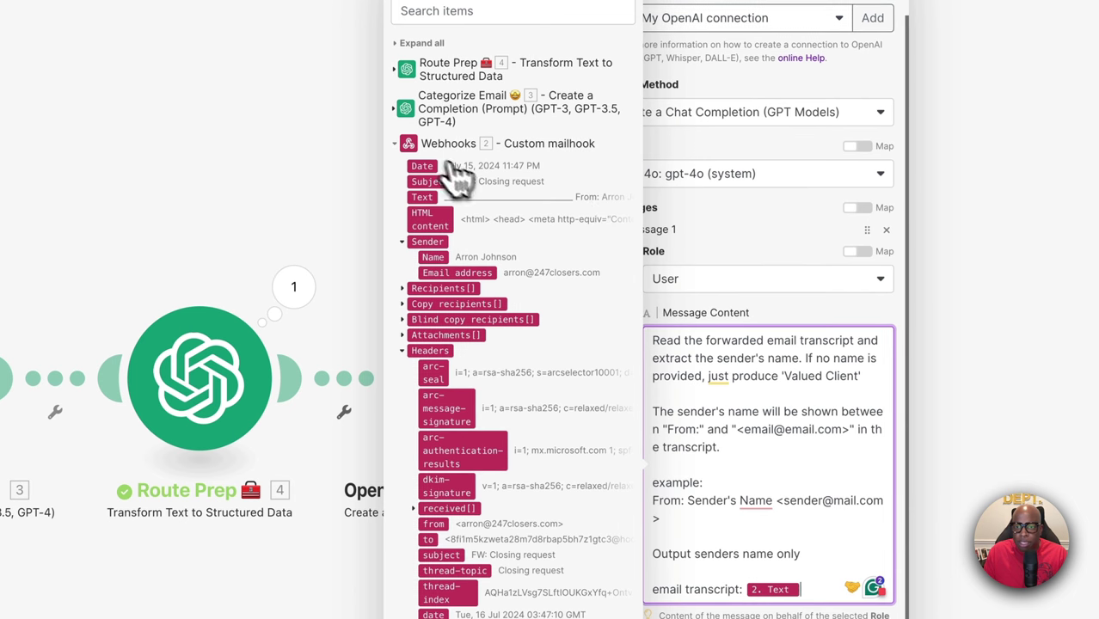
pyautogui.click(401, 154)
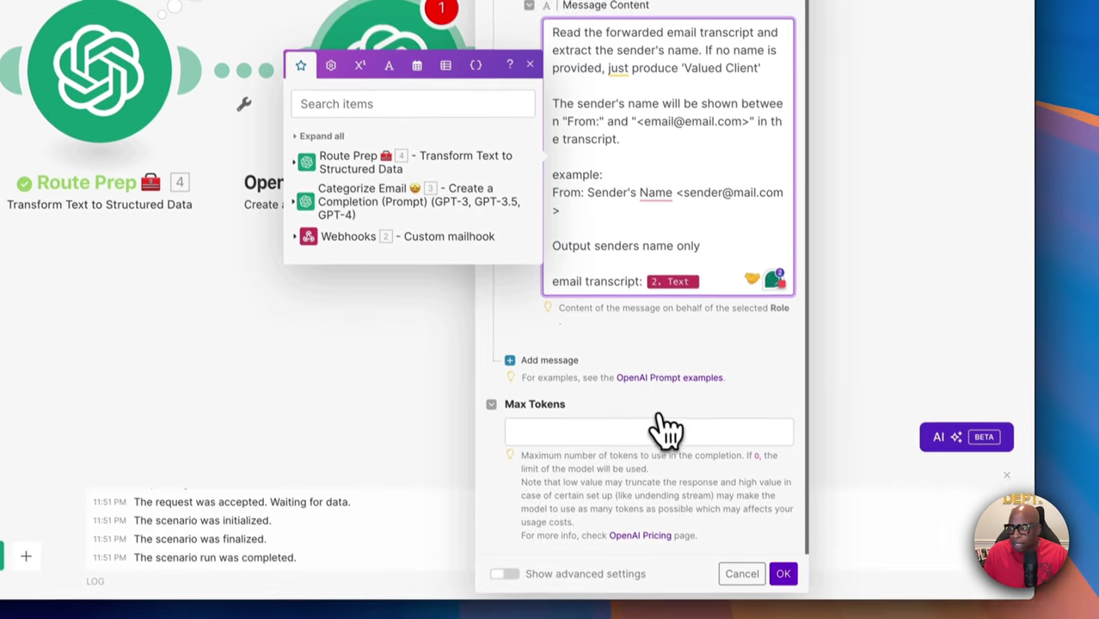
pyautogui.click(588, 426)
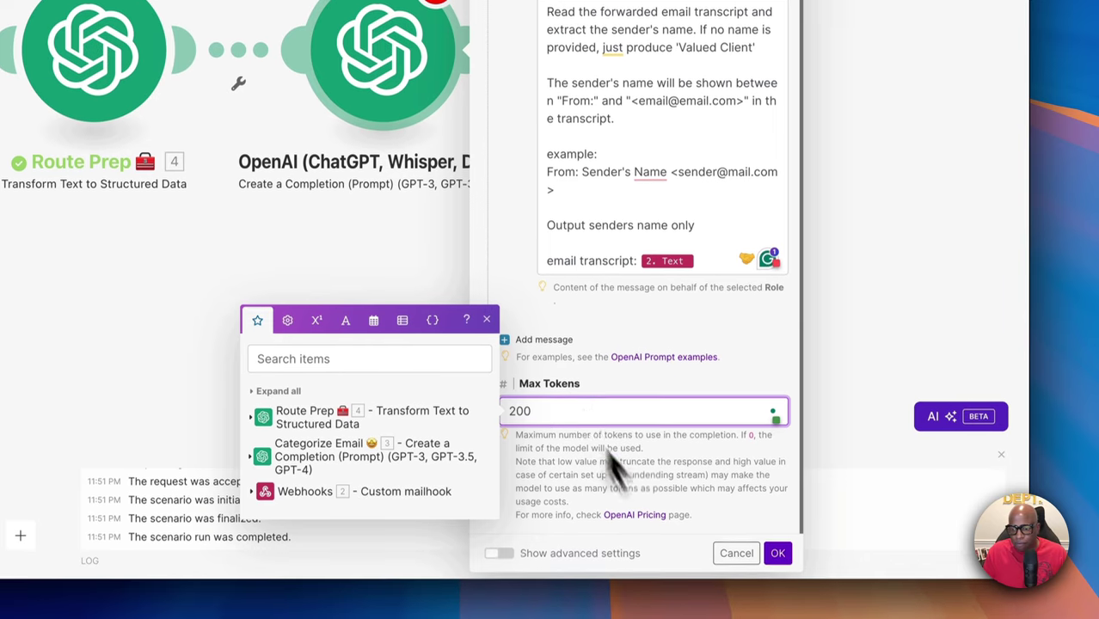
pyautogui.click(777, 556)
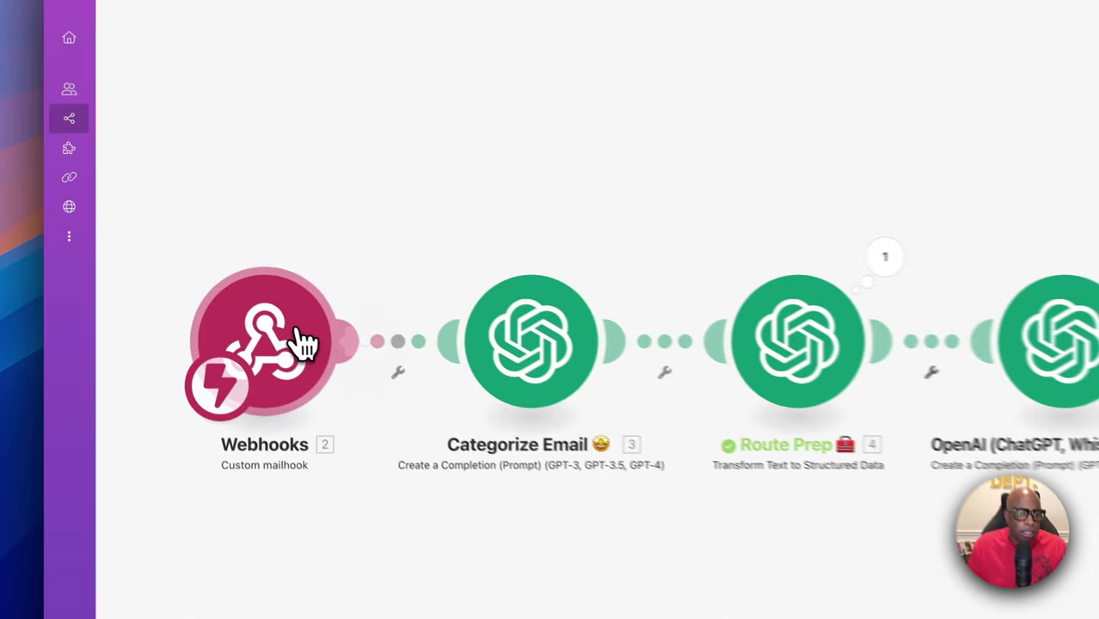
# Check the Webhooks mailhook settings and the OpenAI module's last run details
pyautogui.click(234, 288)
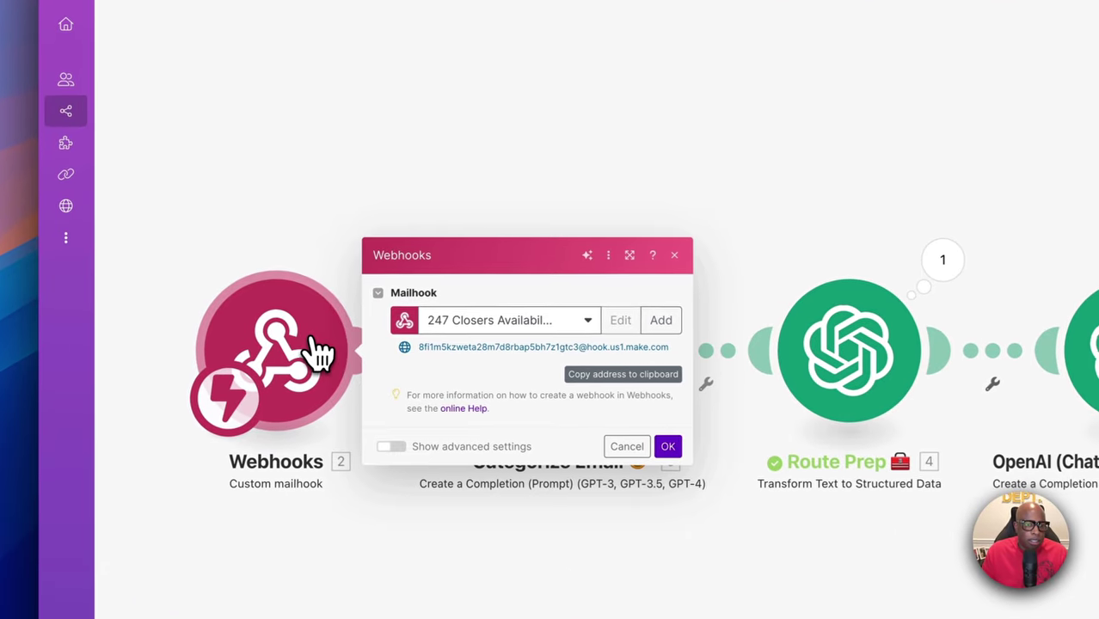
pyautogui.click(681, 255)
pyautogui.click(491, 221)
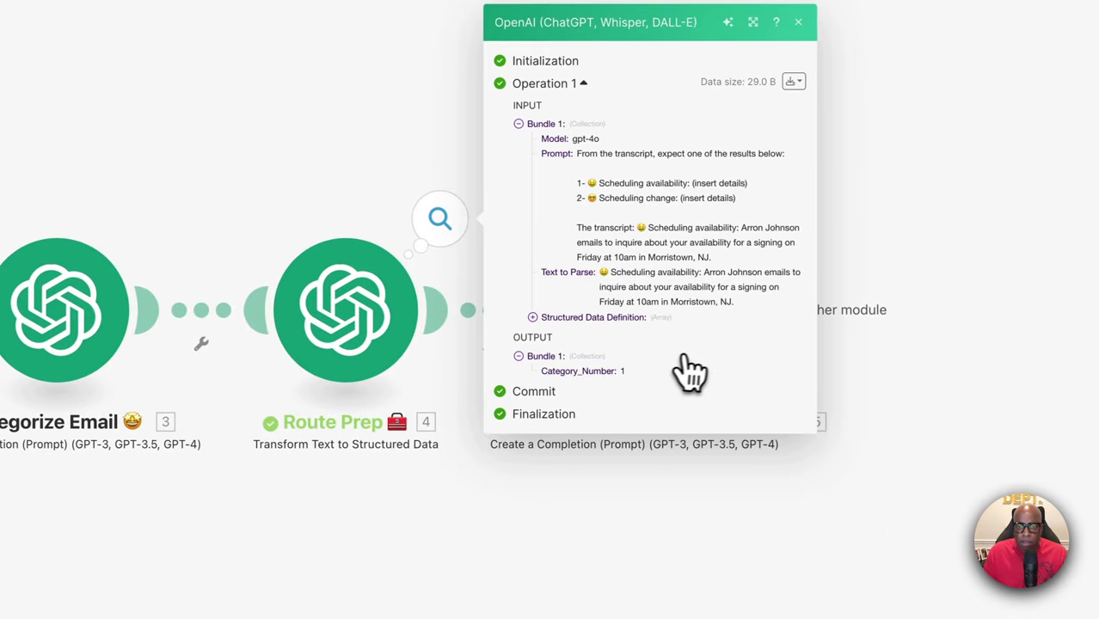
pyautogui.click(798, 22)
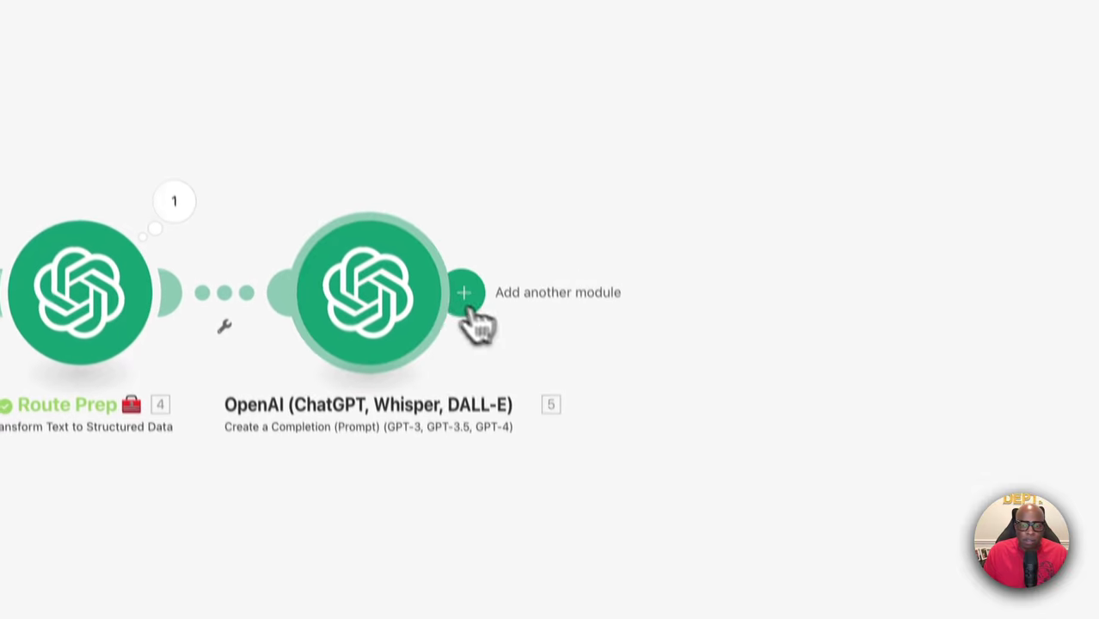
# Rename the last OpenAI module to "Sender's Name 😎"
pyautogui.rightClick(379, 294)
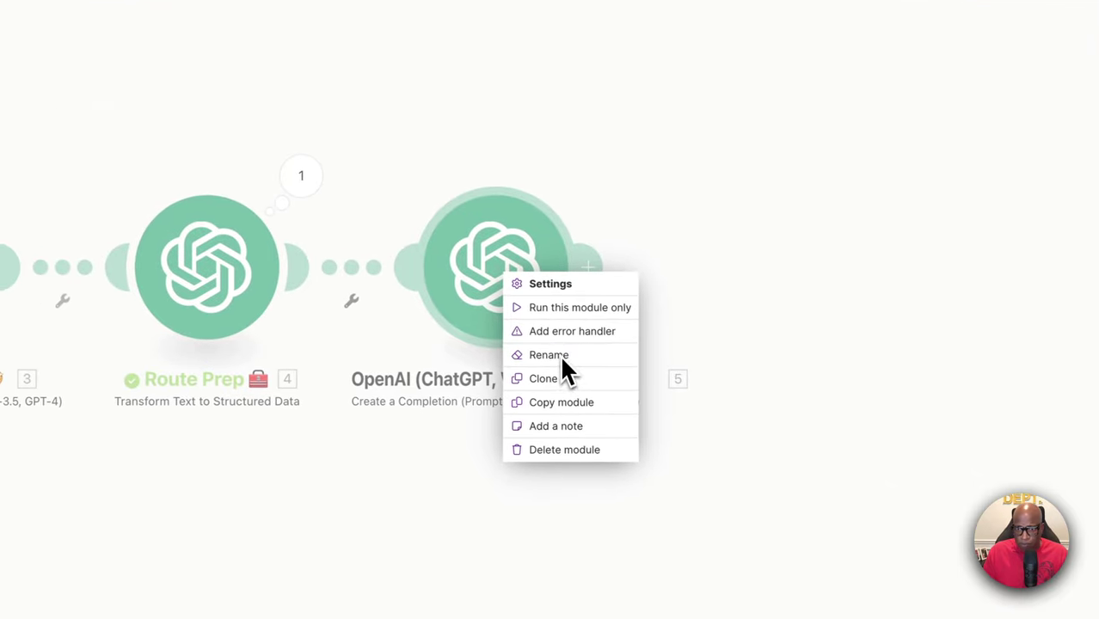
pyautogui.click(560, 356)
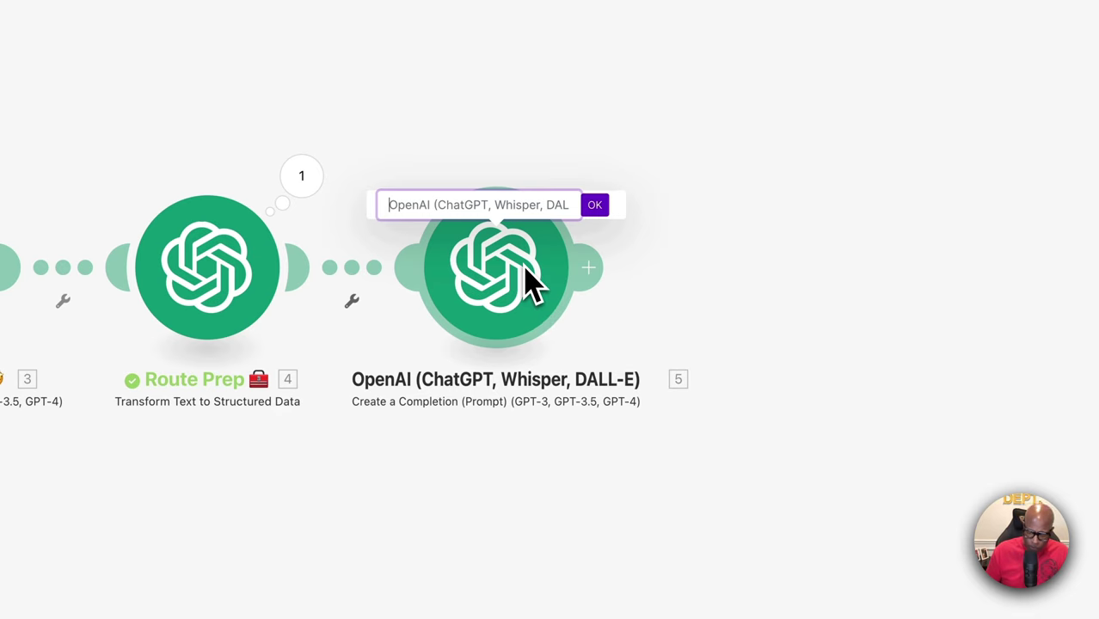
pyautogui.write("Sender's Name")
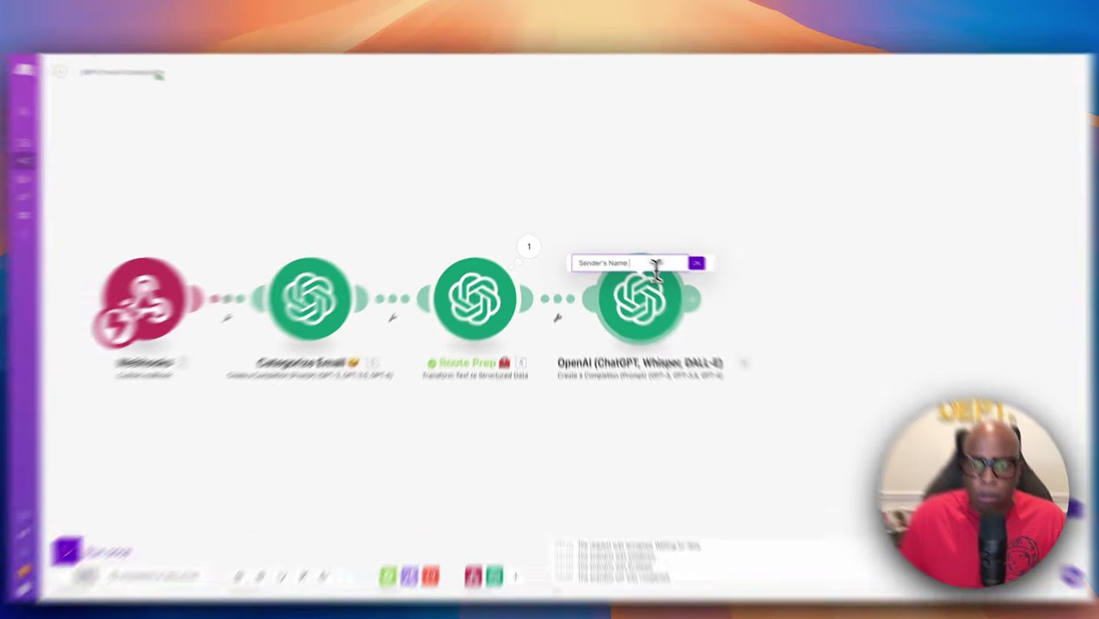
pyautogui.rightClick(639, 259)
pyautogui.press('Escape')
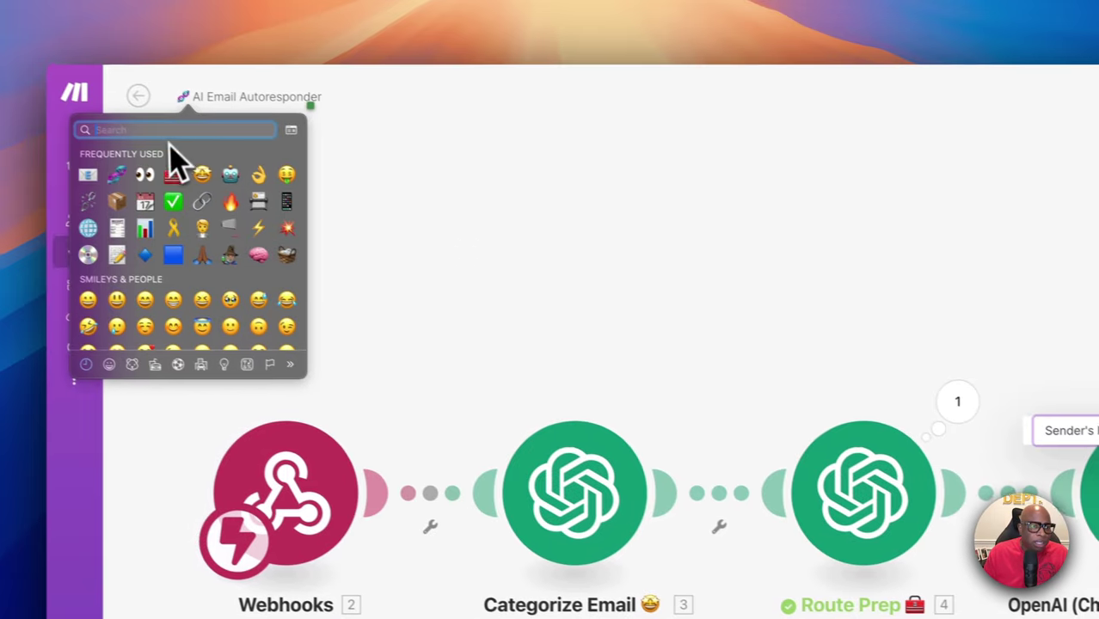
pyautogui.scroll(-5, 249, 335)
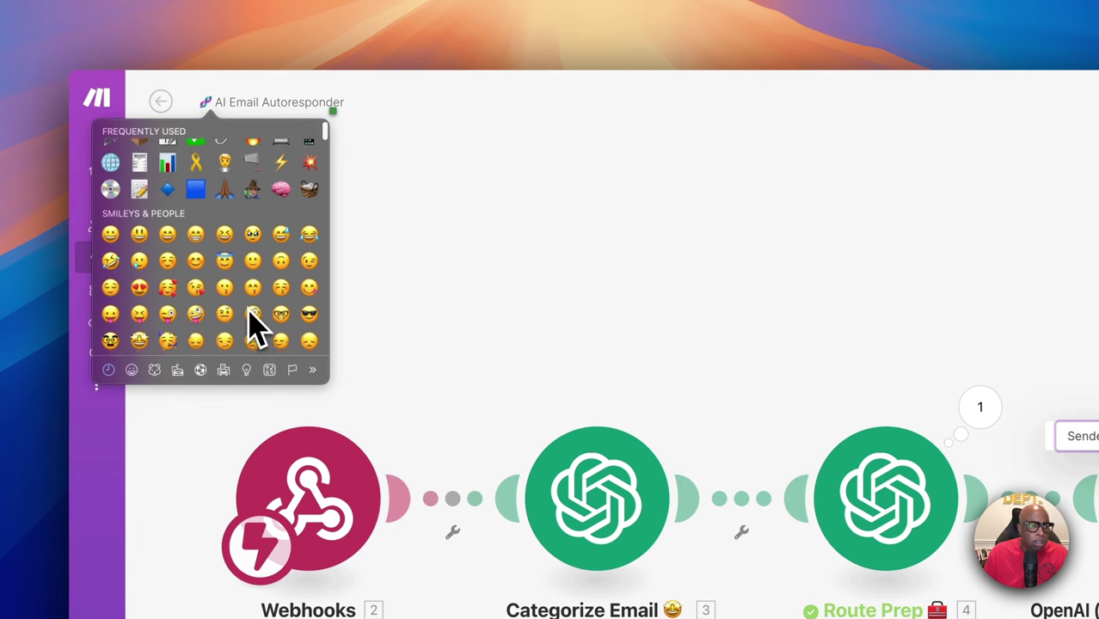
pyautogui.click(309, 268)
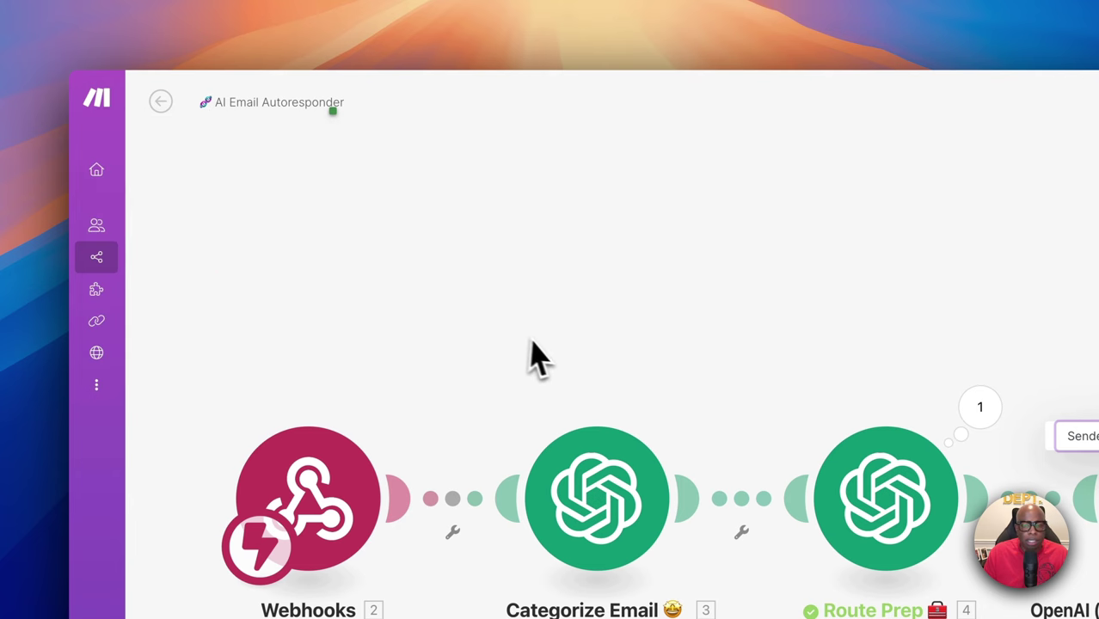
pyautogui.press('Left')
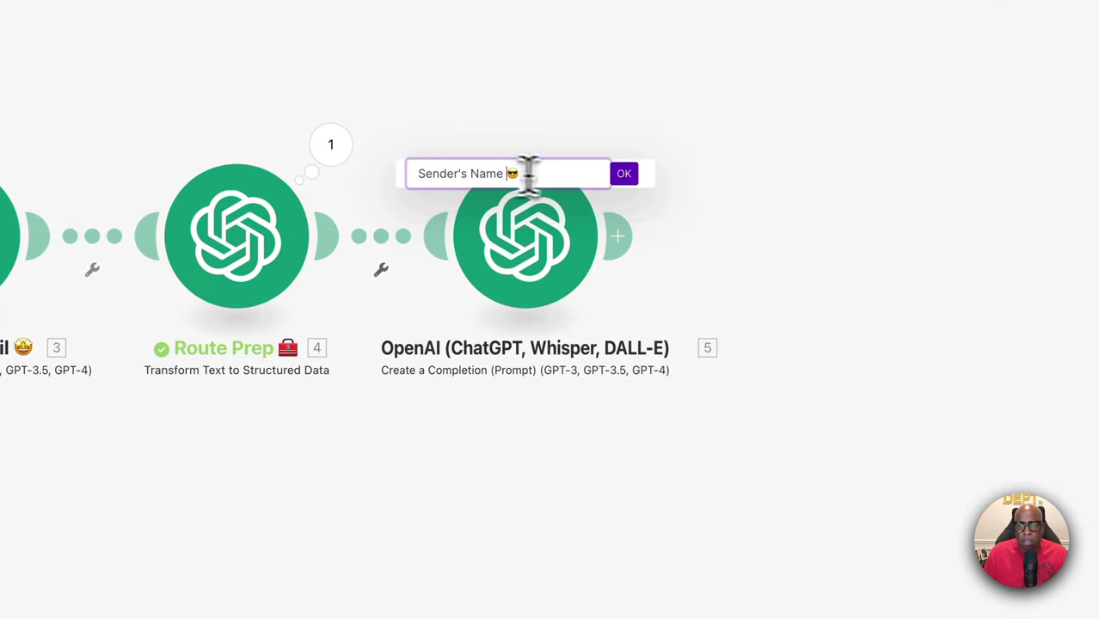
pyautogui.click(625, 175)
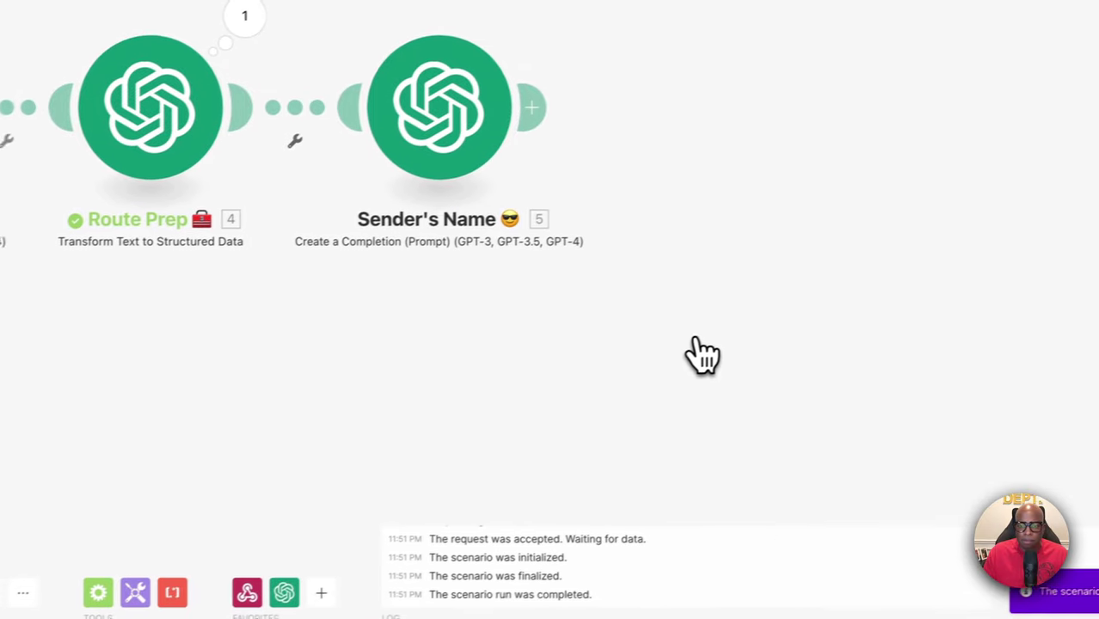
# Add a test OpenAI Create a Completion module after Sender's Name, then delete it
pyautogui.click(419, 197)
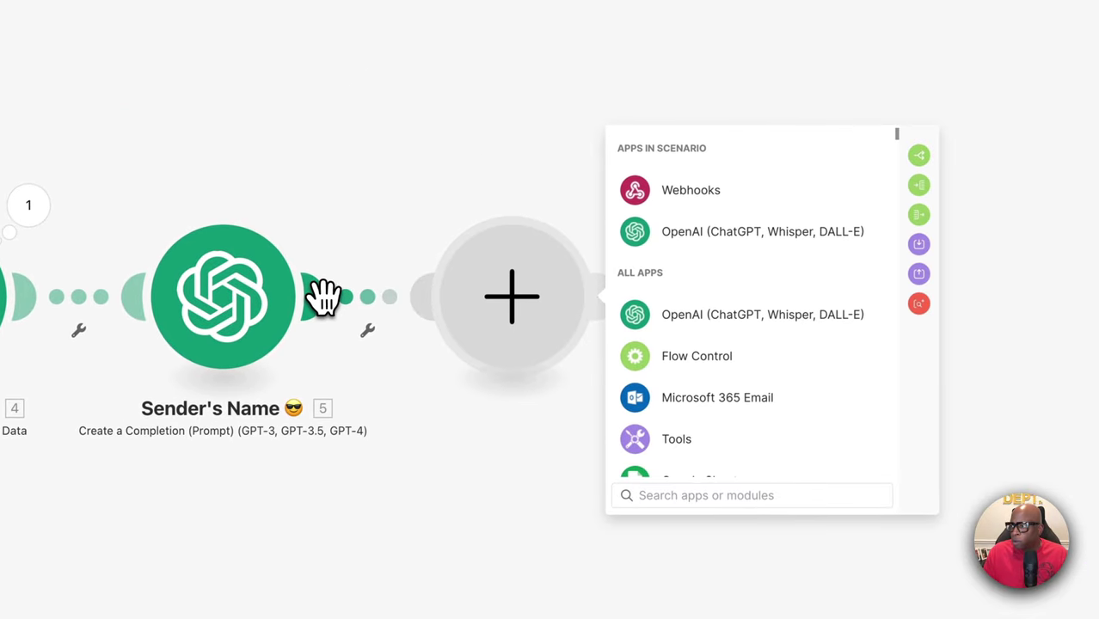
pyautogui.click(704, 241)
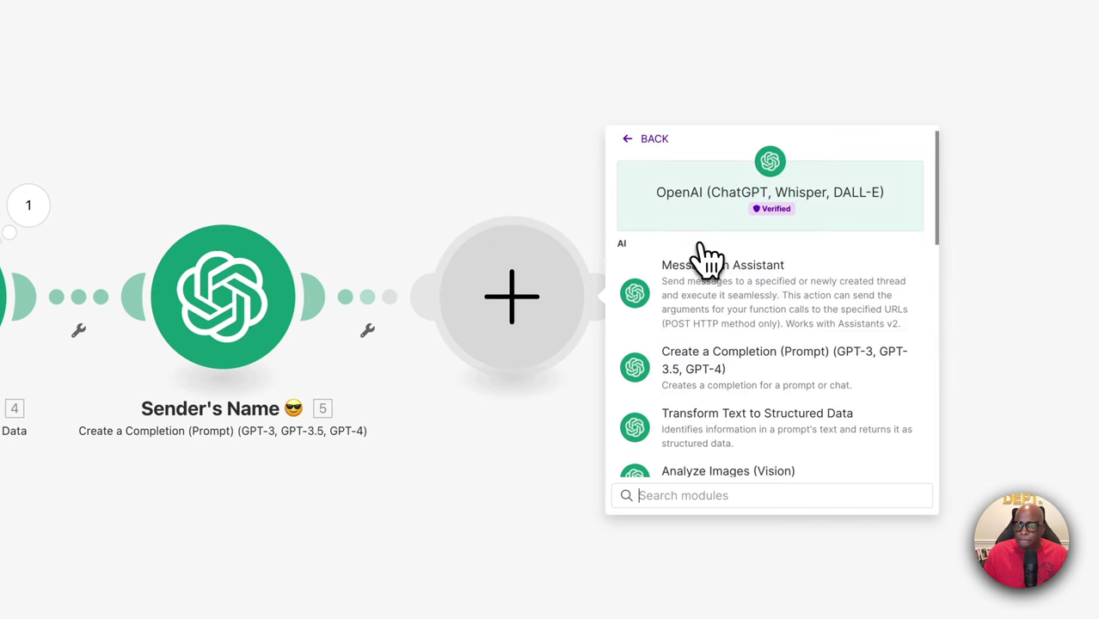
pyautogui.click(736, 379)
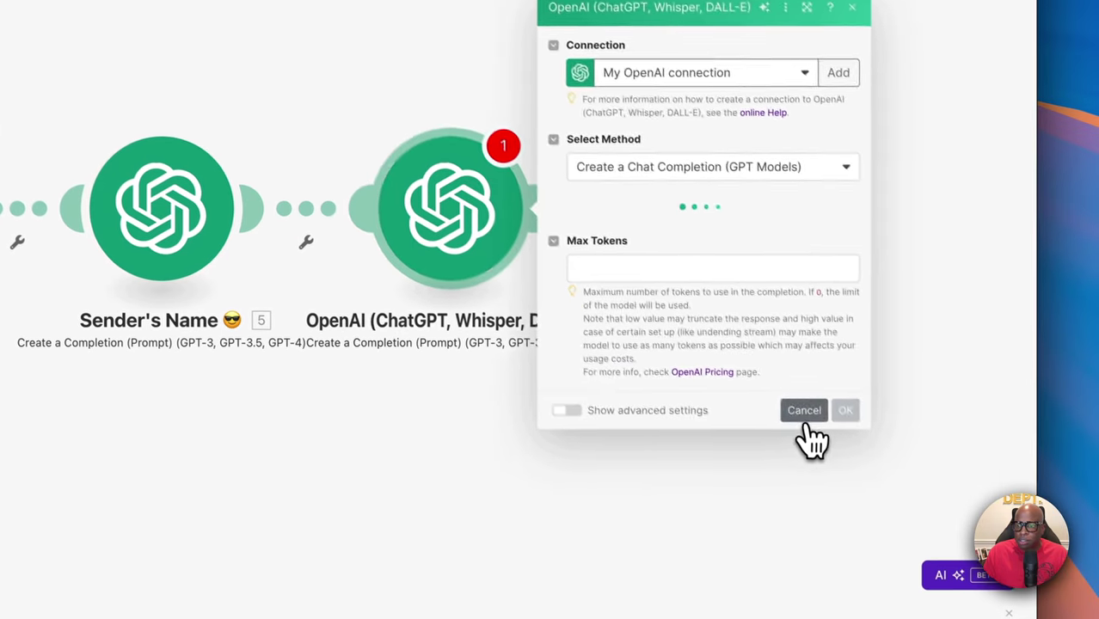
pyautogui.click(861, 476)
pyautogui.rightClick(448, 210)
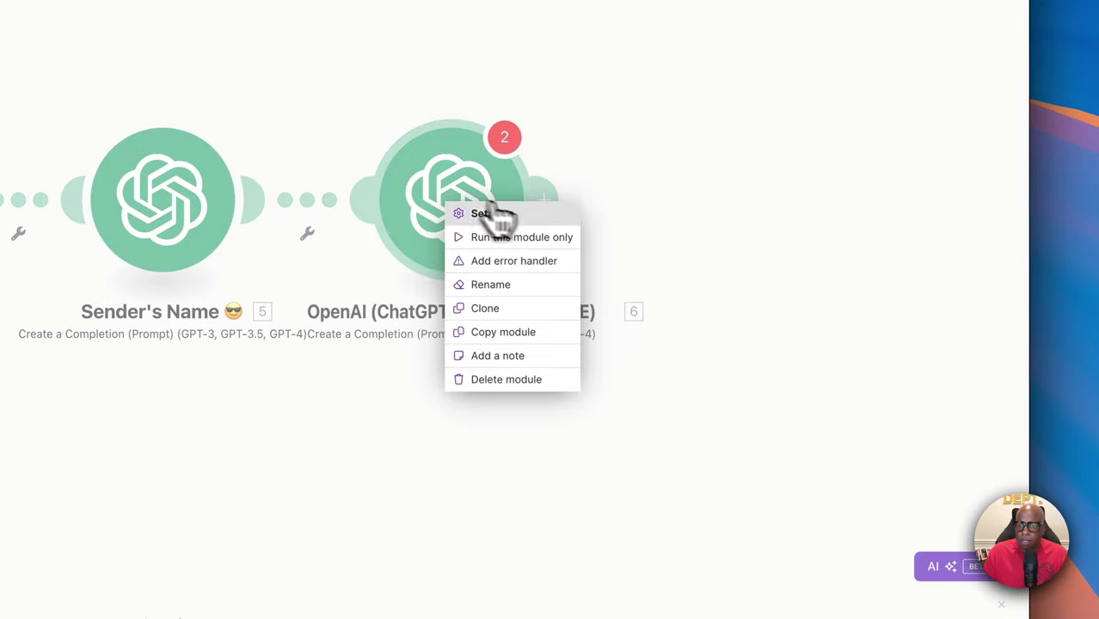
pyautogui.click(515, 378)
# Clone Sender's Name, place the copy after it, and rename the copy "Sender's Email 📧"
pyautogui.rightClick(184, 204)
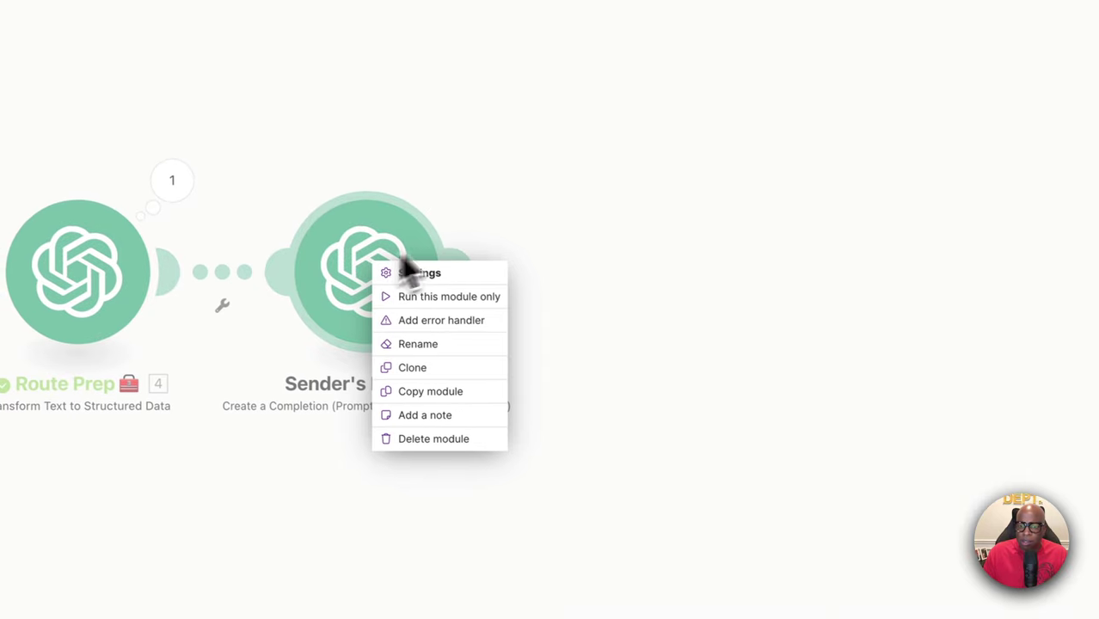
pyautogui.click(456, 376)
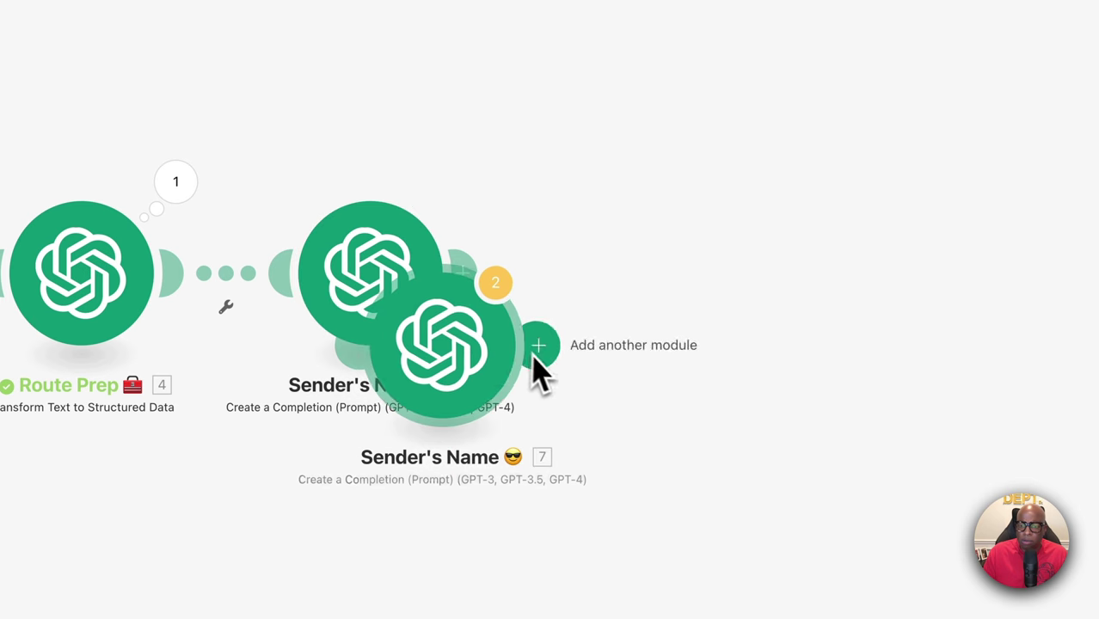
pyautogui.click(694, 301)
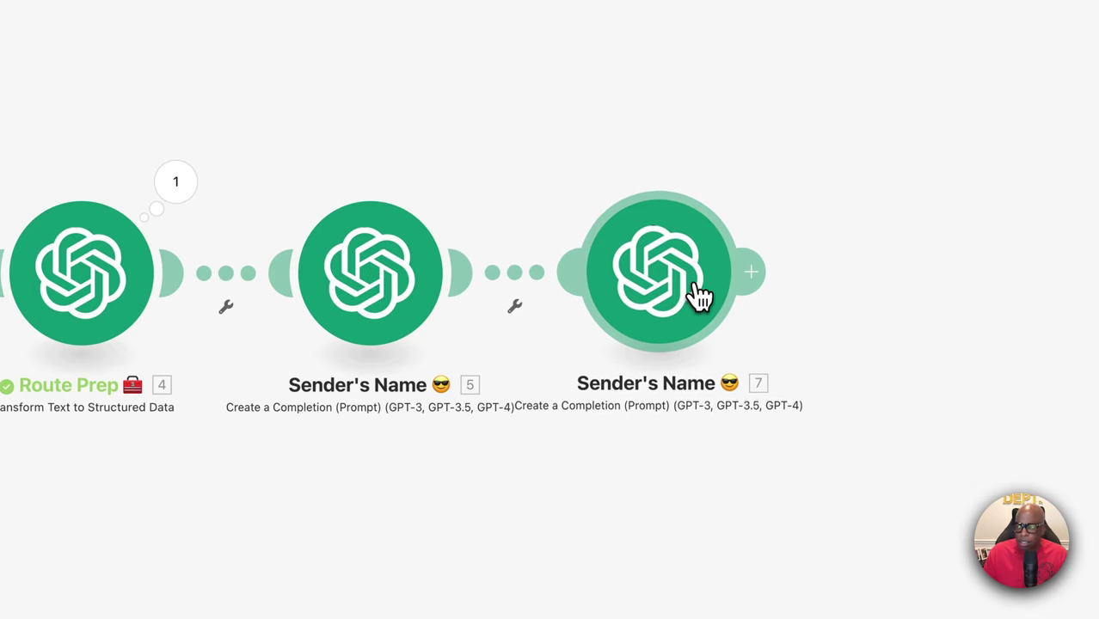
pyautogui.rightClick(445, 349)
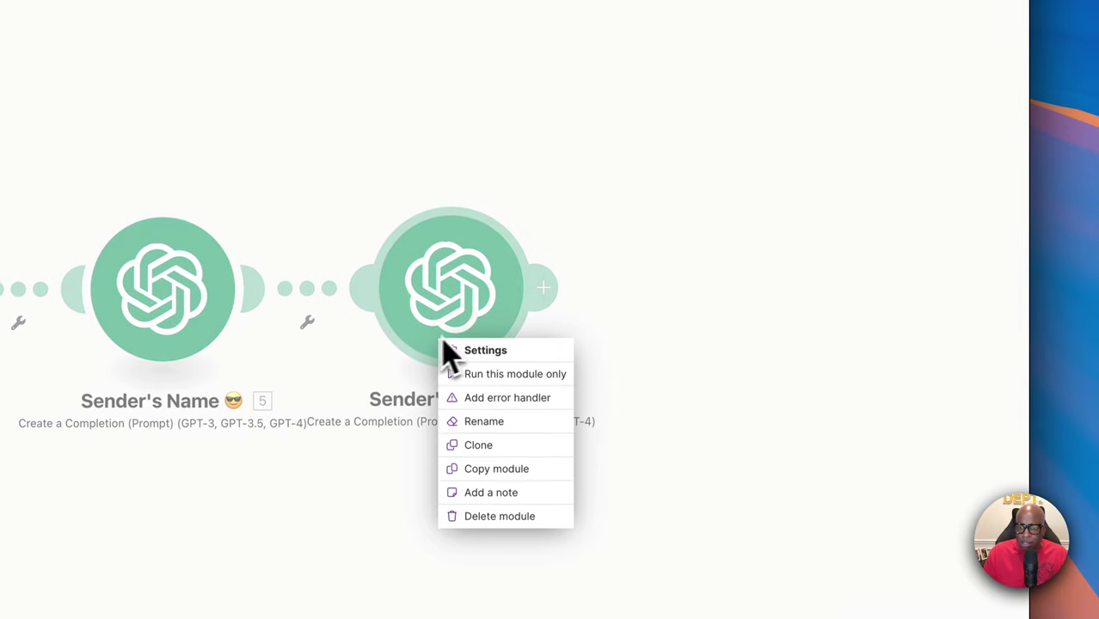
pyautogui.click(486, 423)
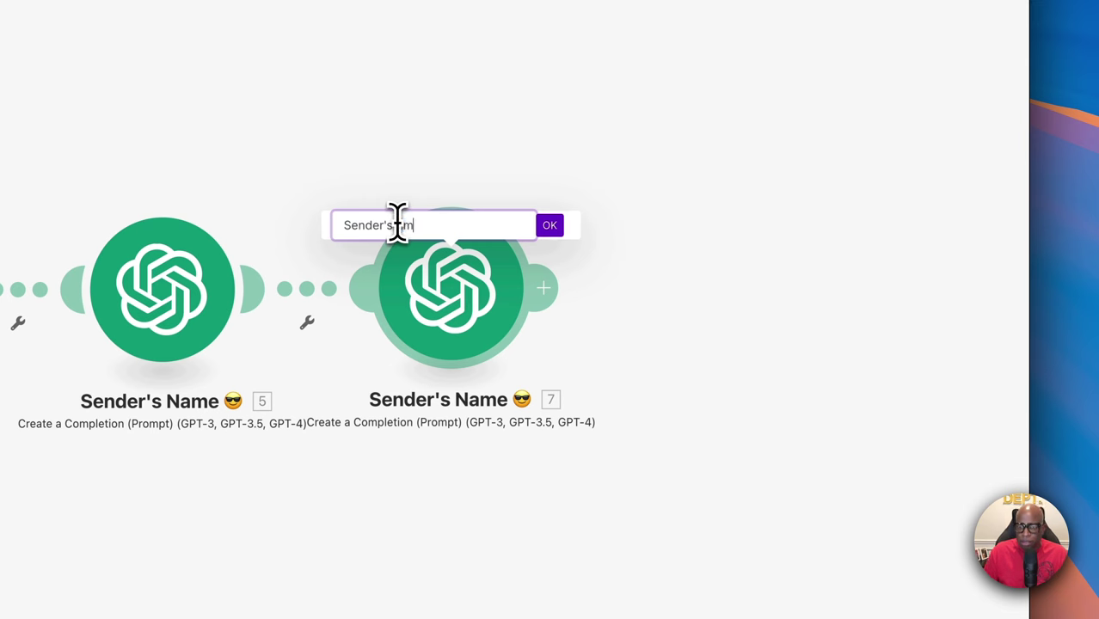
pyautogui.rightClick(469, 222)
pyautogui.press('Escape')
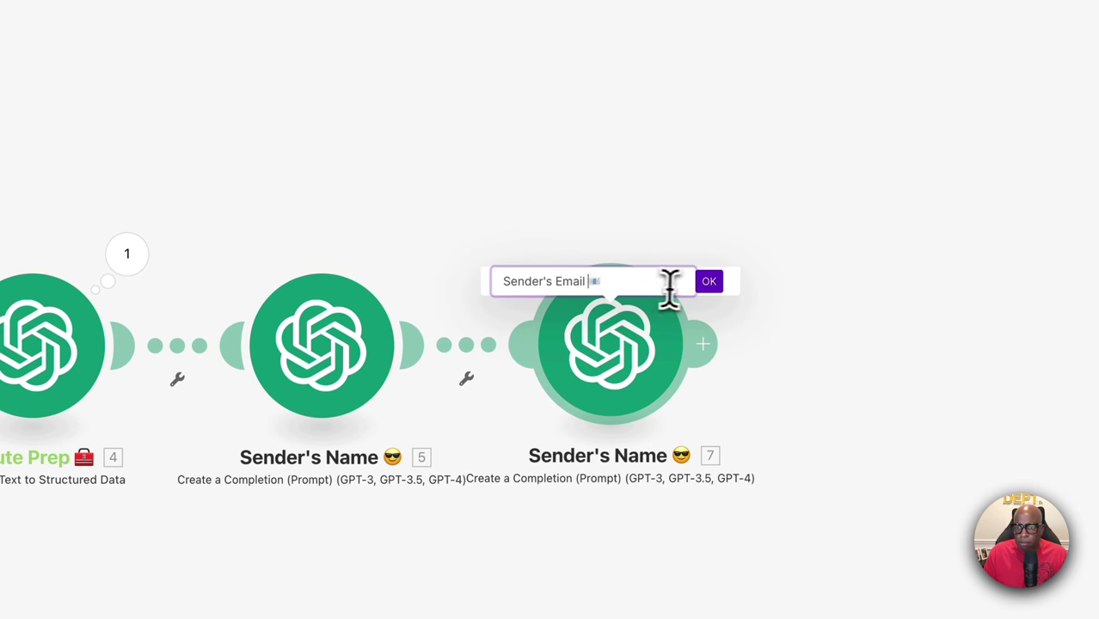
pyautogui.click(710, 282)
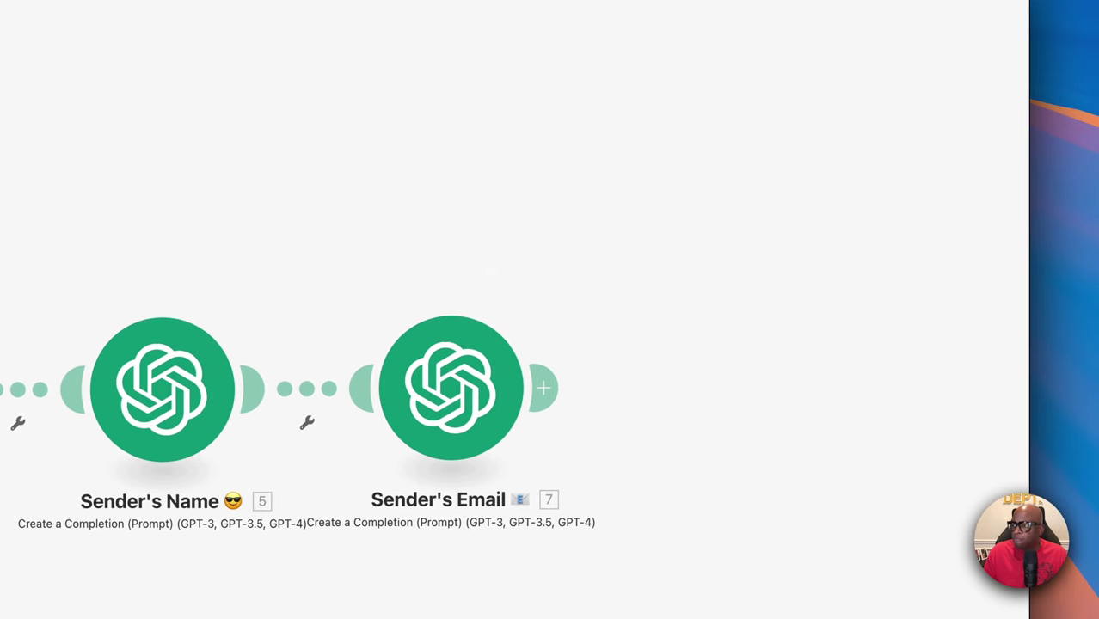
# Open the Sender's Email module's settings
pyautogui.scroll(-3, 516, 344)
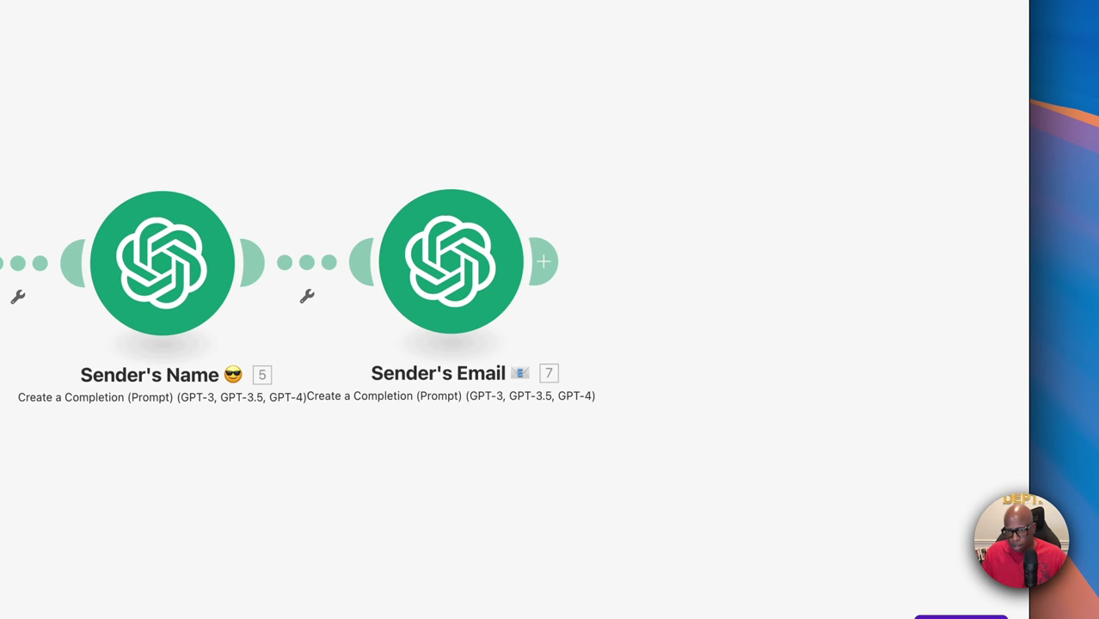
pyautogui.scroll(1, 507, 326)
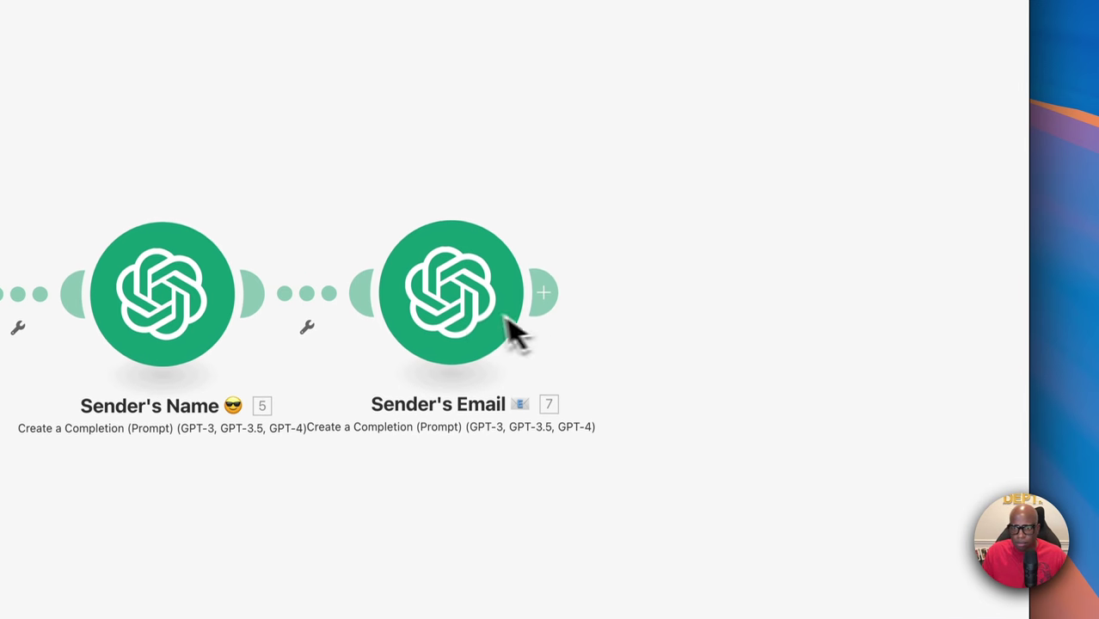
pyautogui.click(468, 333)
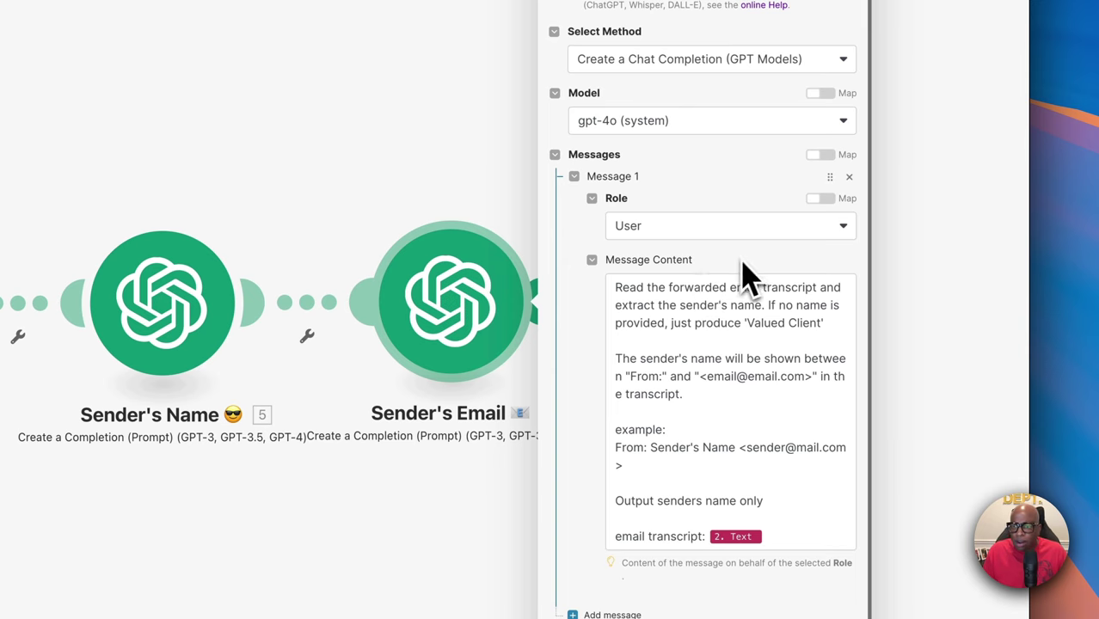
# Replace the copied prompt with the sender email extraction prompt
pyautogui.click(655, 314)
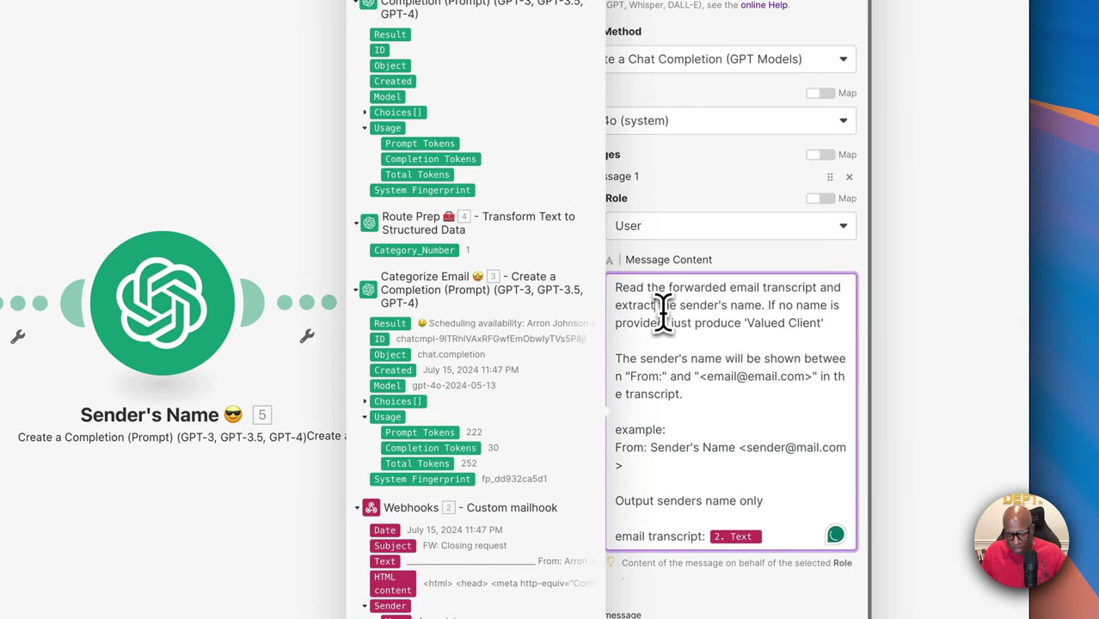
pyautogui.hotkey('ctrl', 'a')
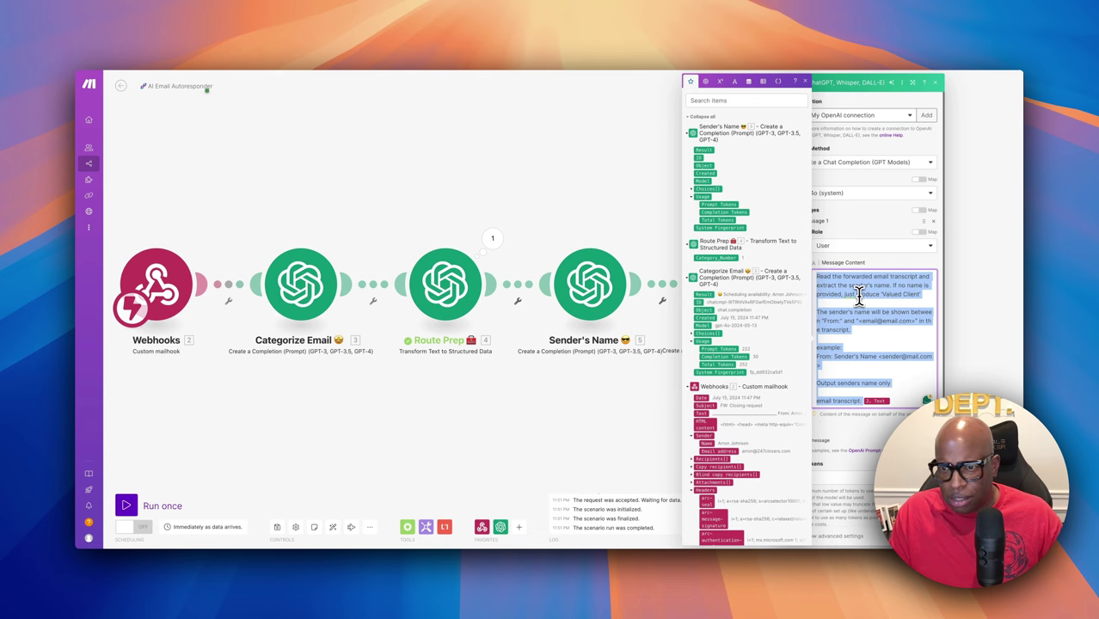
pyautogui.press('BackSpace')
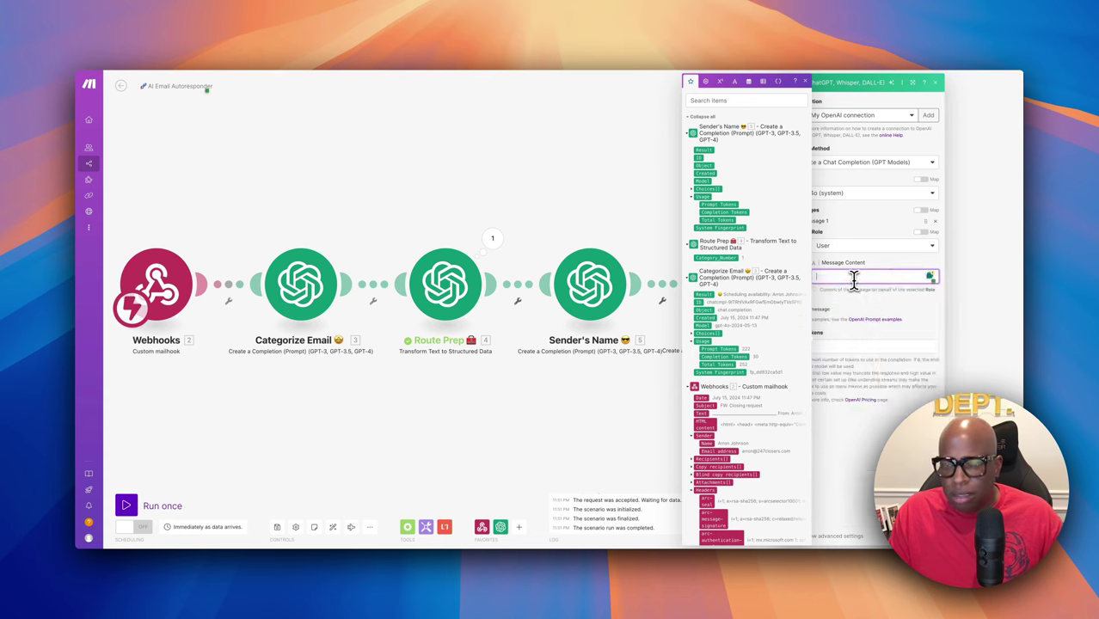
pyautogui.press('super+v')
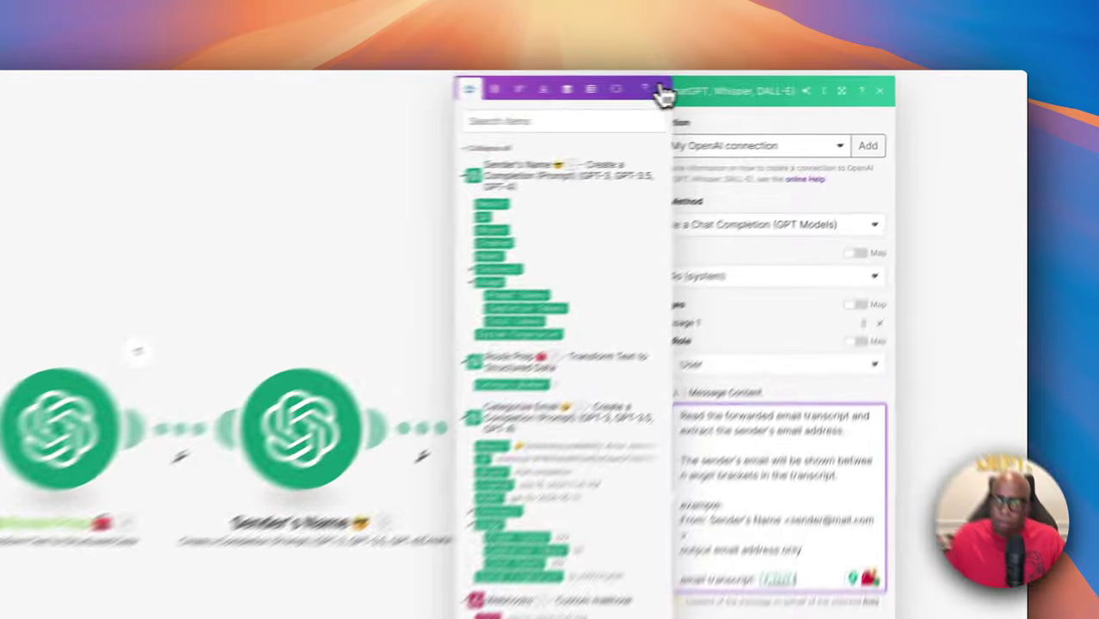
pyautogui.click(812, 82)
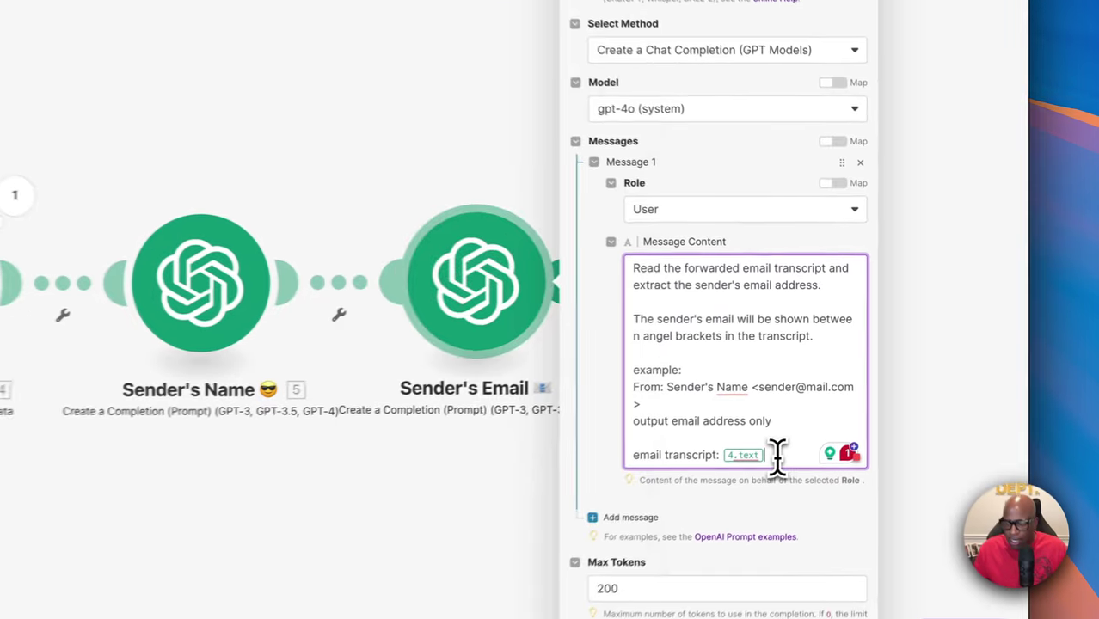
# Swap the old 4.text variable for Webhooks Text after 'email transcript:' and save
pyautogui.click(886, 374)
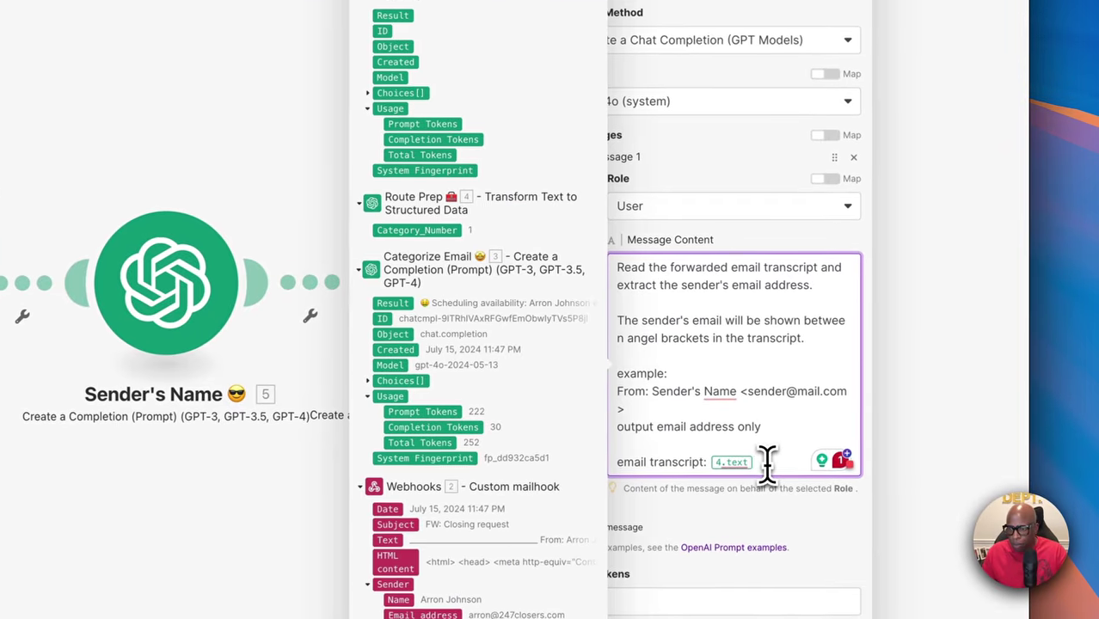
pyautogui.press('BackSpace')
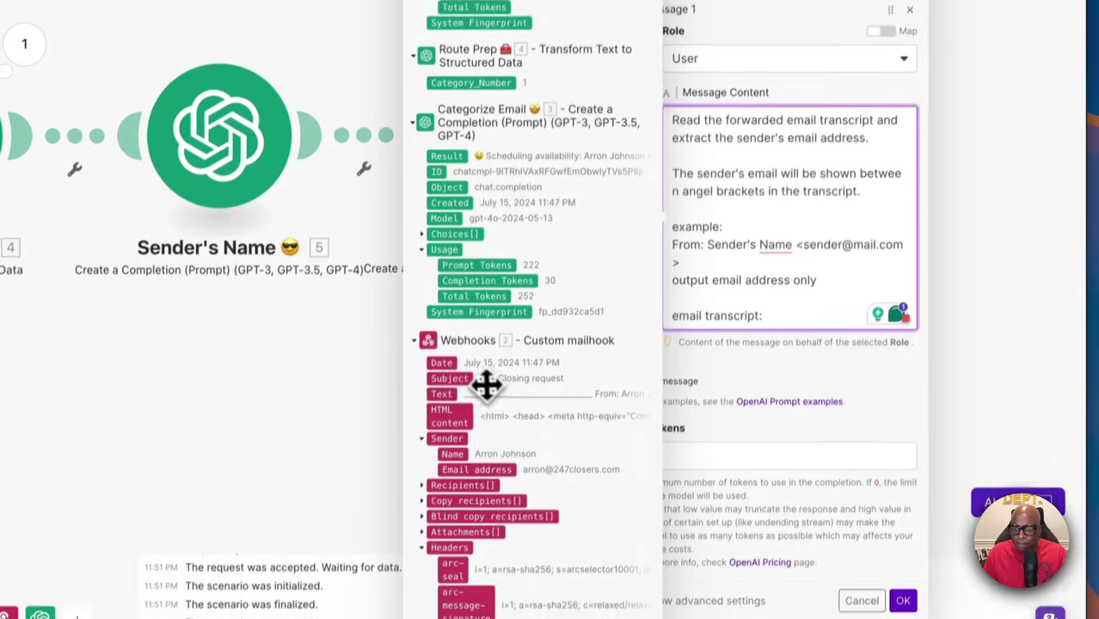
pyautogui.click(451, 371)
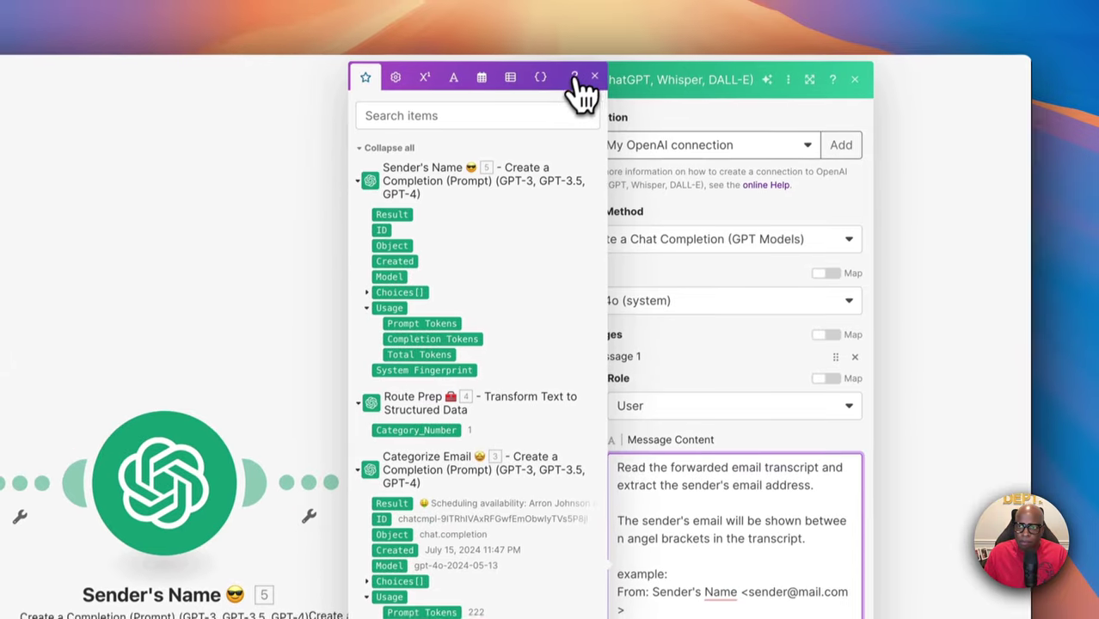
pyautogui.click(574, 77)
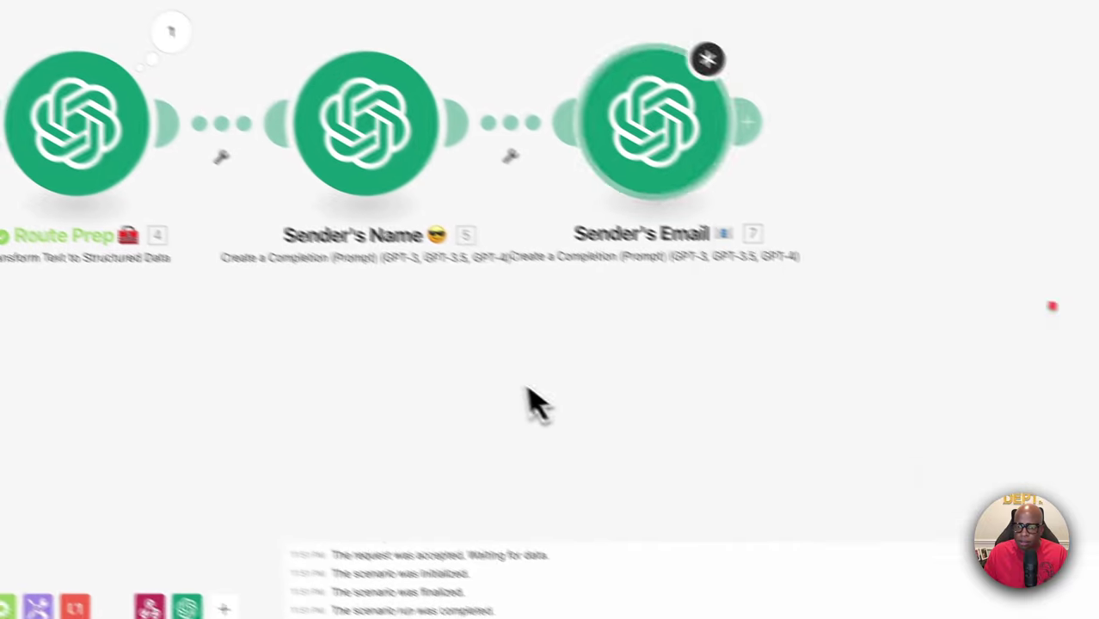
pyautogui.click(430, 211)
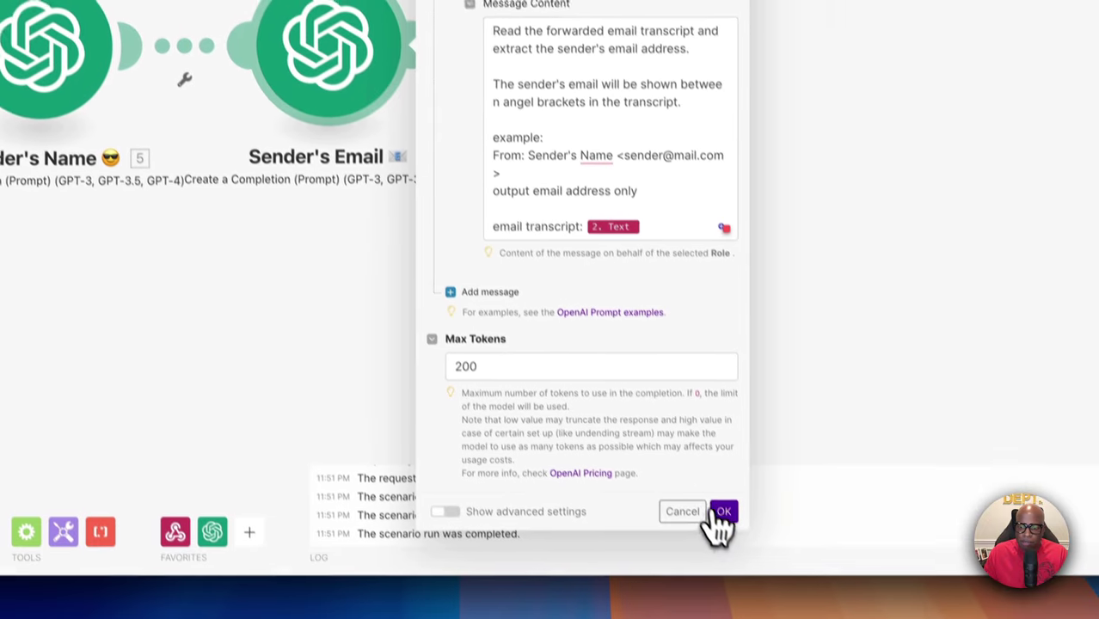
pyautogui.click(771, 615)
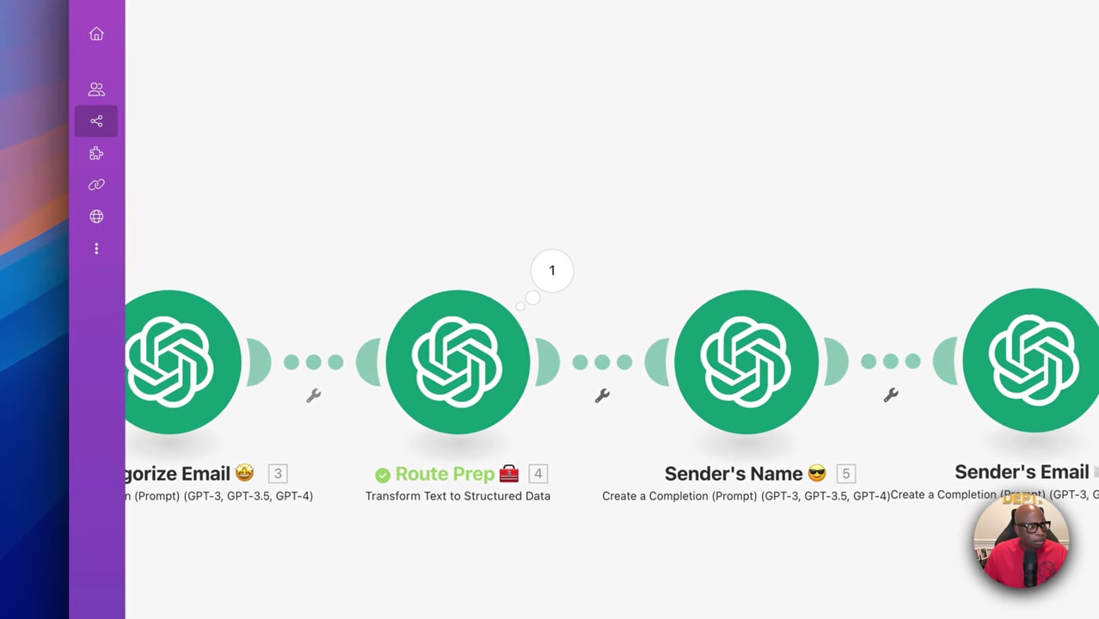
pyautogui.hscroll(-5, 429, 371)
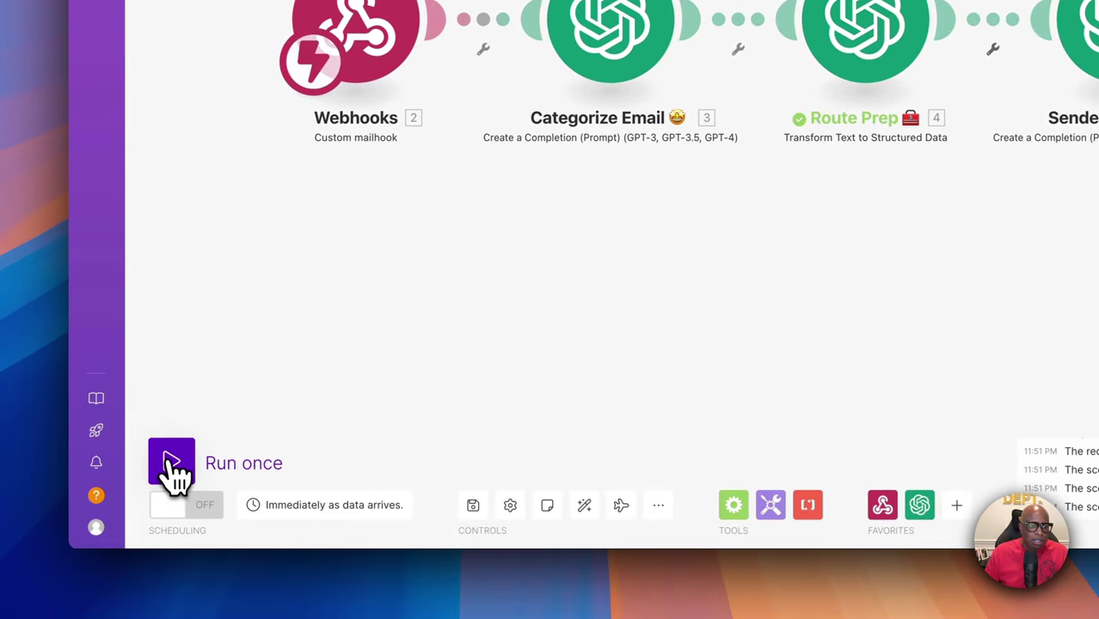
# Run the scenario once on the queued email and check the Categorize Email output
pyautogui.click(169, 465)
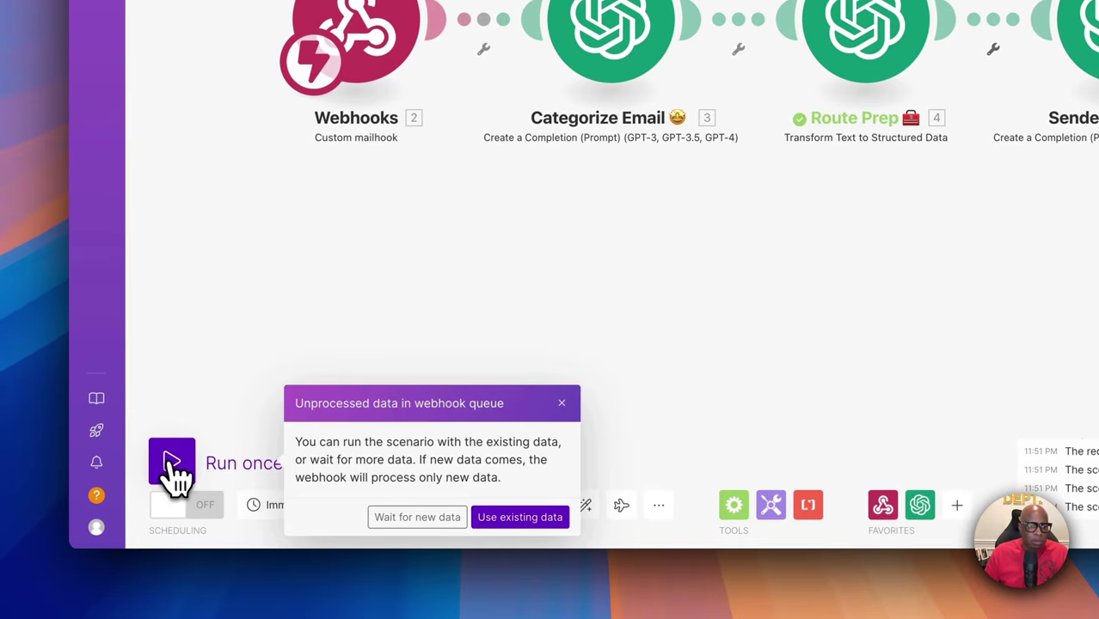
pyautogui.click(520, 517)
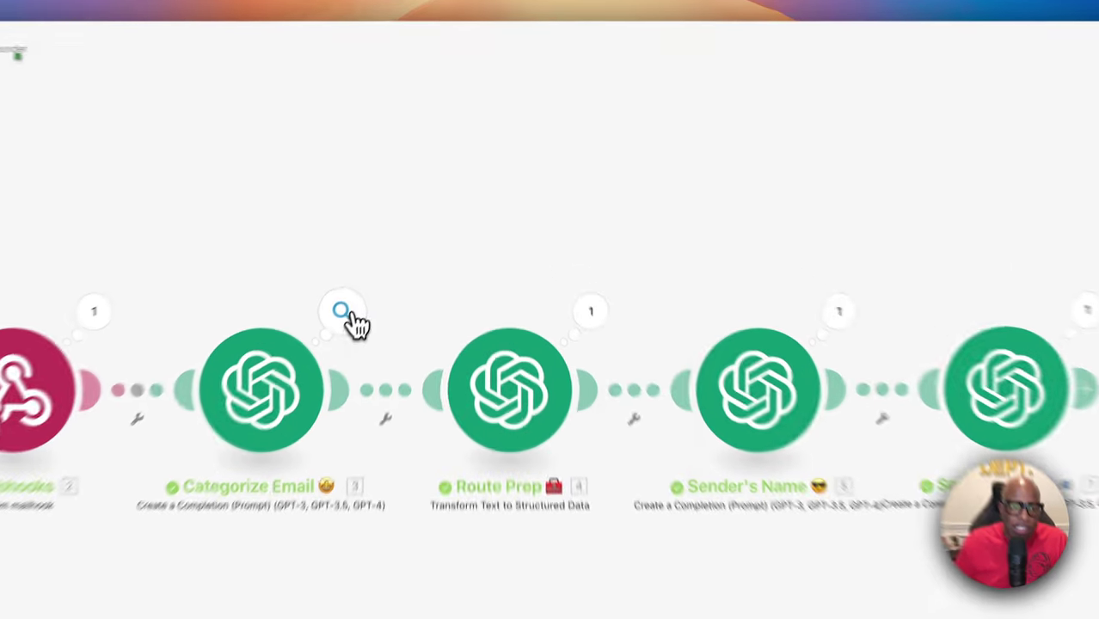
pyautogui.click(397, 242)
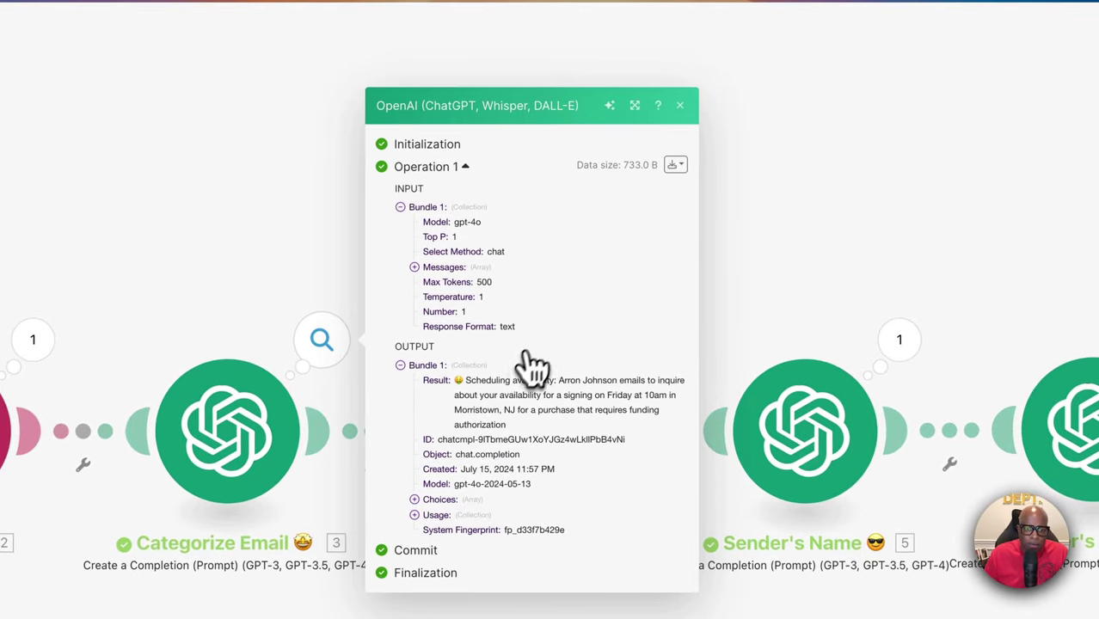
pyautogui.click(679, 105)
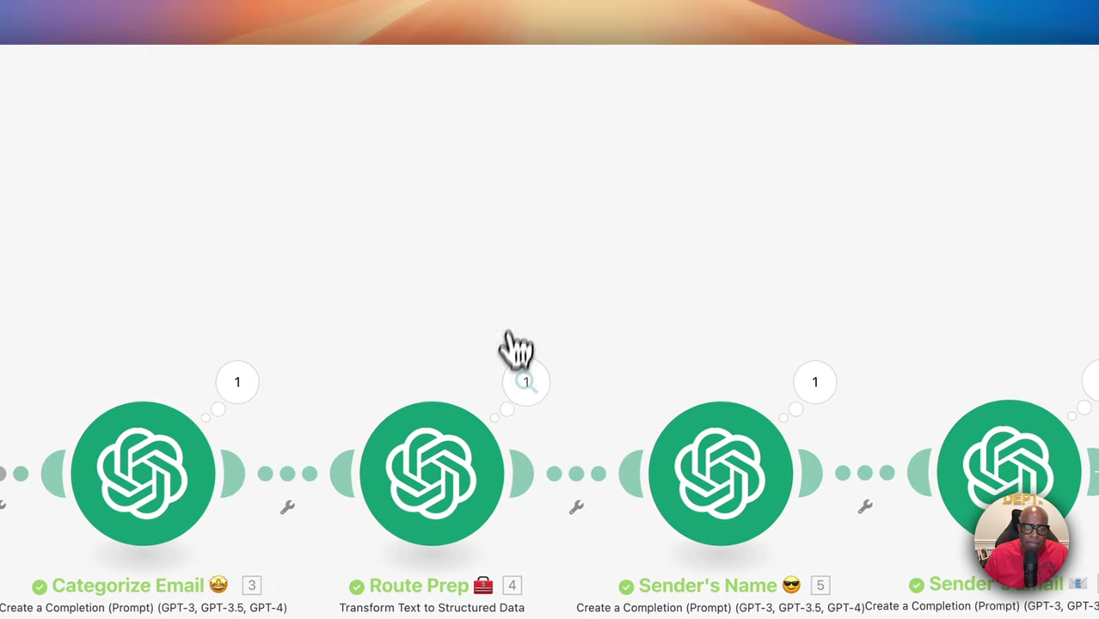
# Check the Route Prep, Sender's Name and Sender's Email outputs, including the extracted name
pyautogui.click(526, 383)
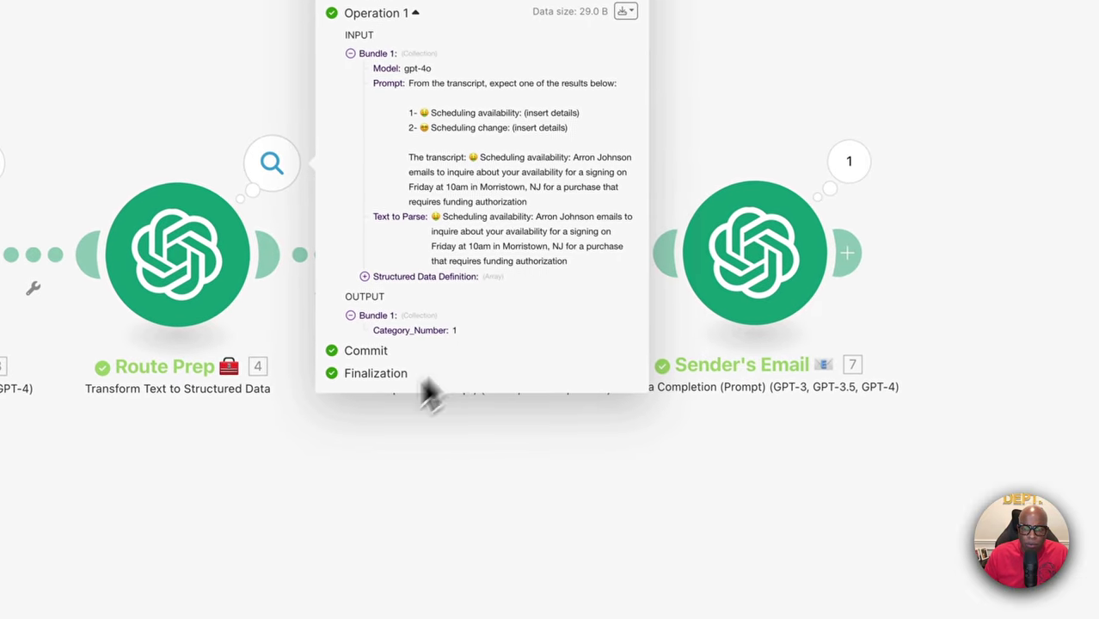
pyautogui.click(405, 426)
pyautogui.click(559, 172)
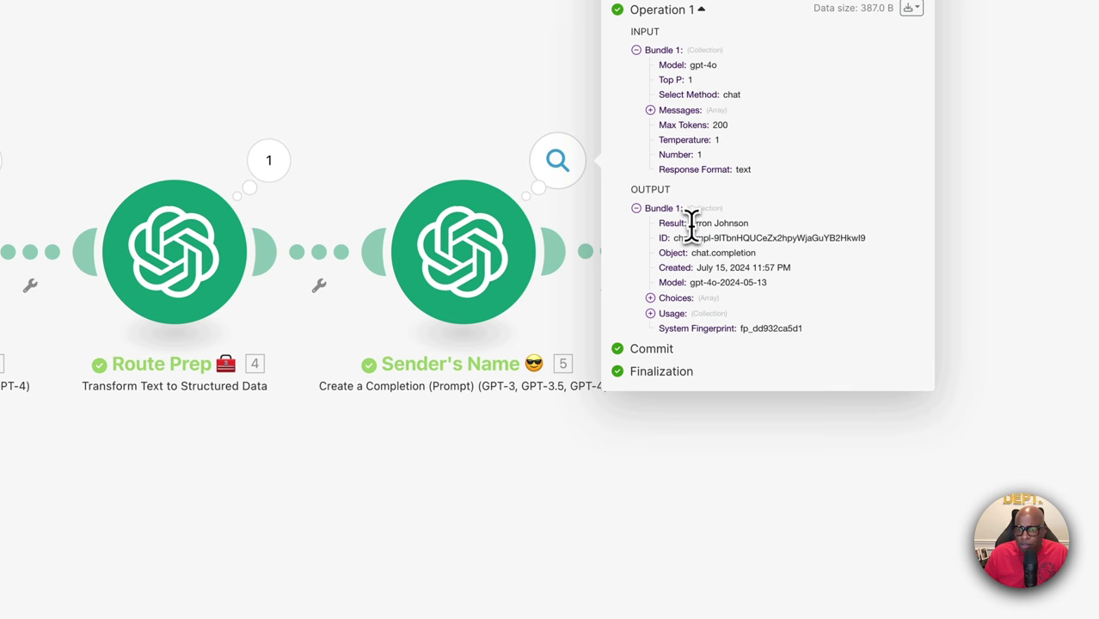
pyautogui.moveTo(693, 224); pyautogui.dragTo(750, 225)
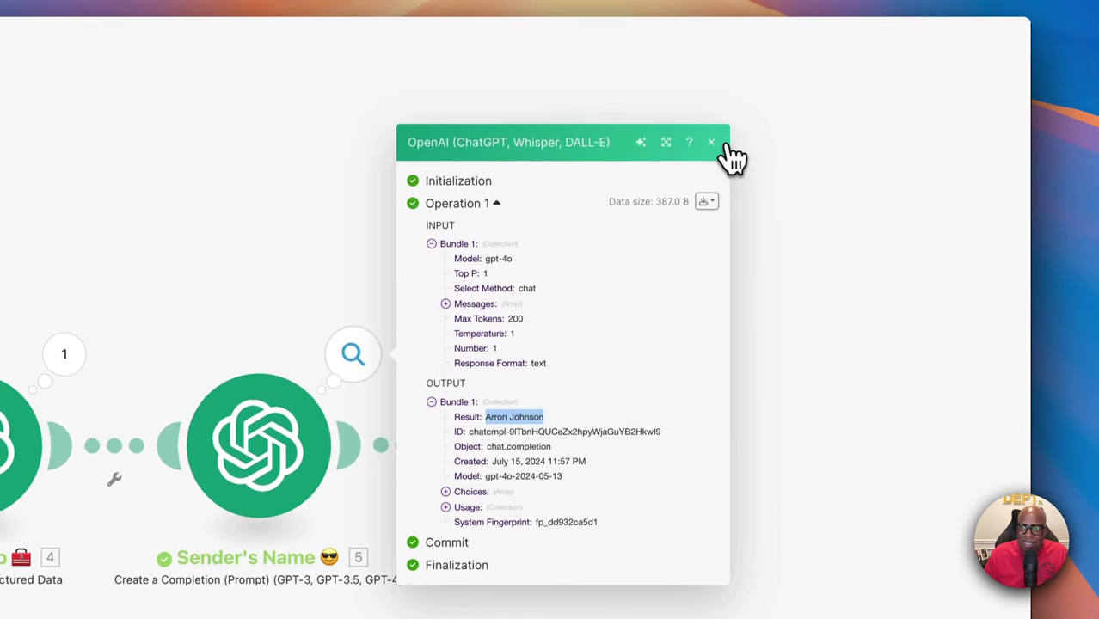
pyautogui.click(712, 143)
pyautogui.click(527, 353)
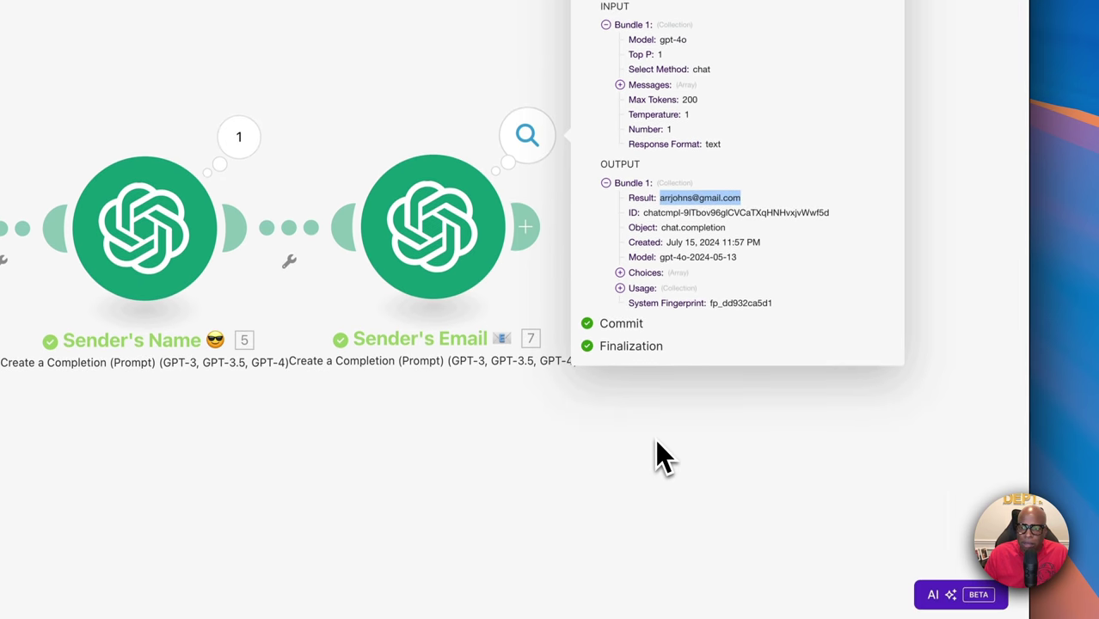
pyautogui.click(663, 456)
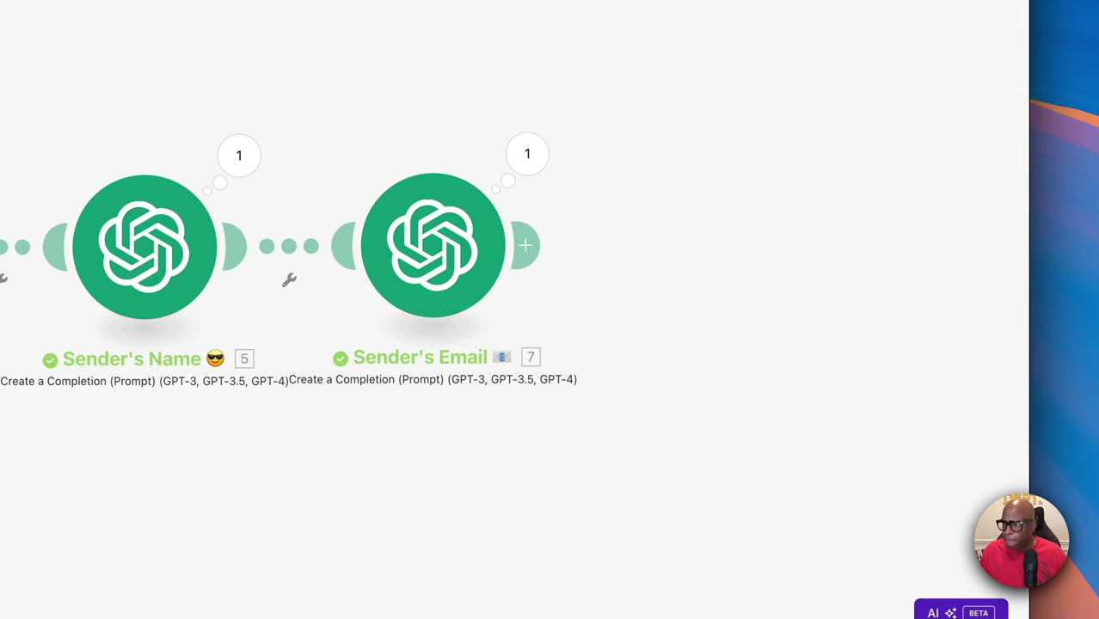
# Clone the Sender's Email module and place the copy after it
pyautogui.rightClick(407, 258)
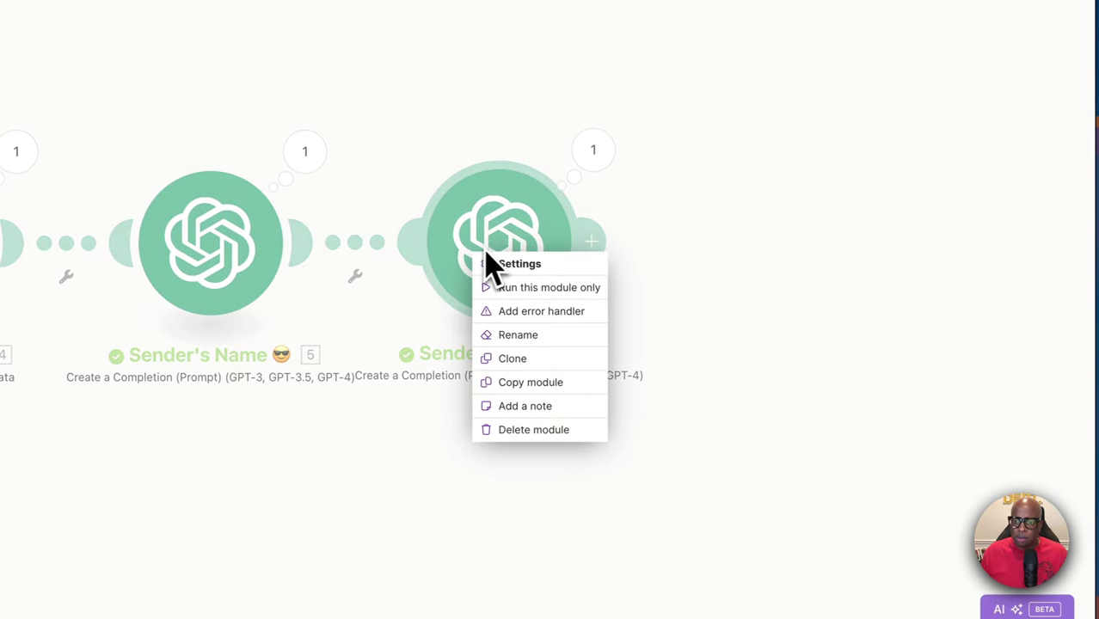
pyautogui.click(532, 383)
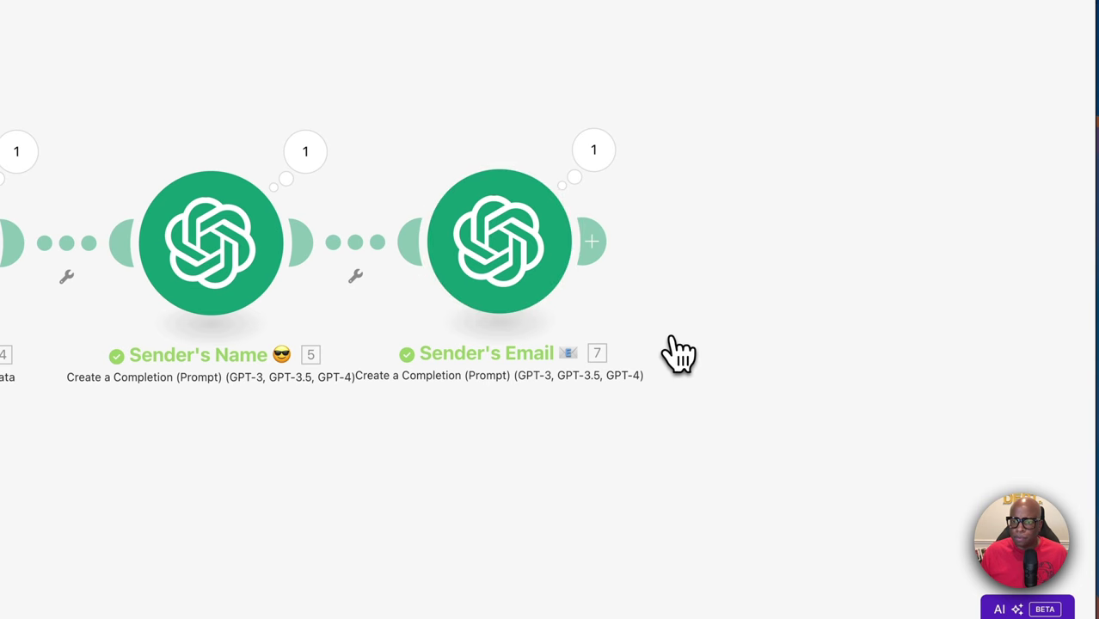
pyautogui.hscroll(5, 671, 351)
pyautogui.moveTo(663, 349); pyautogui.dragTo(564, 335)
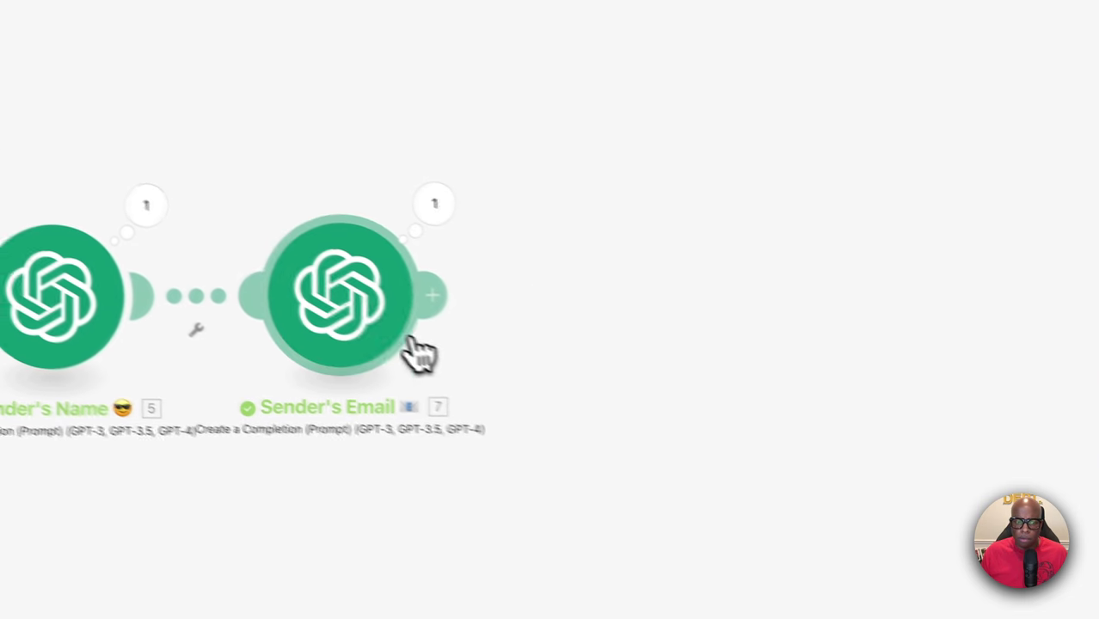
pyautogui.rightClick(370, 311)
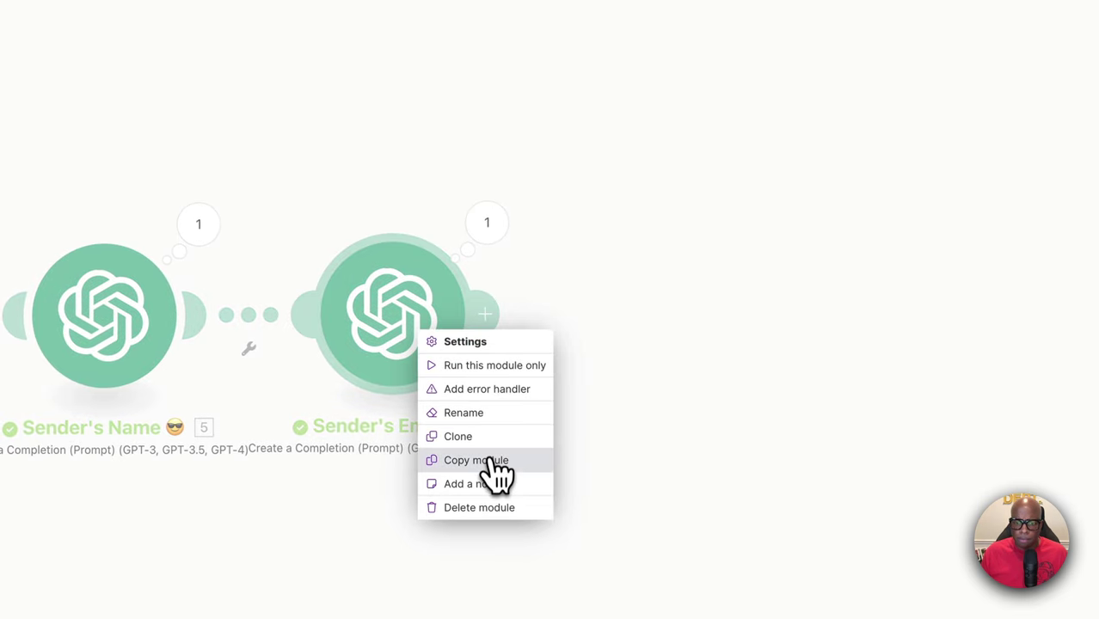
pyautogui.click(484, 437)
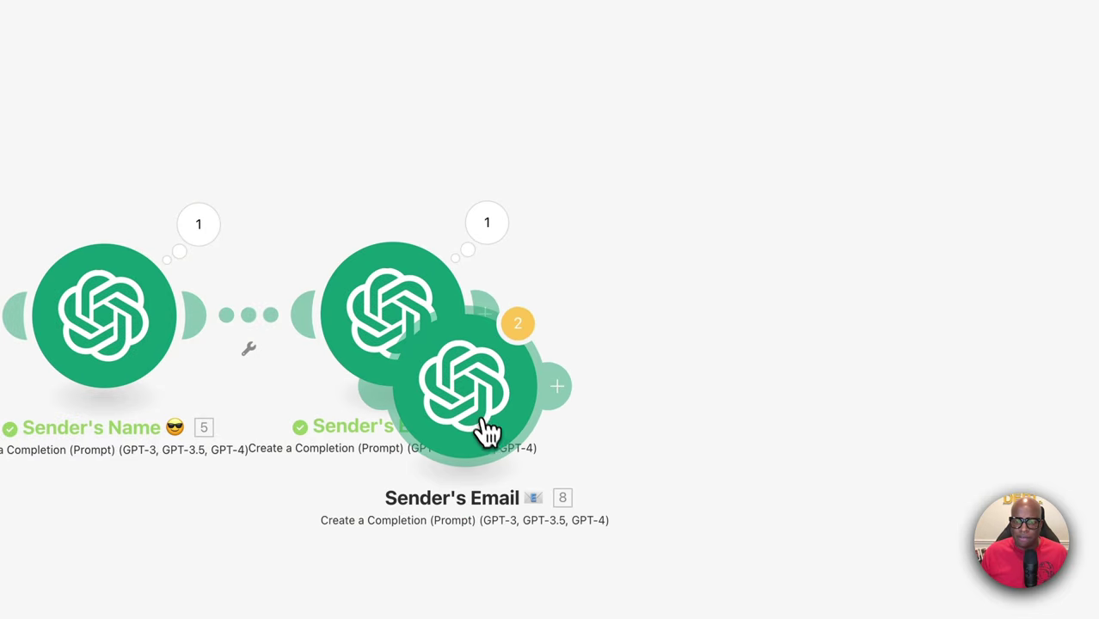
pyautogui.click(676, 354)
# Rename the clone "Sender's Intent 🤔" and open its settings
pyautogui.rightClick(684, 349)
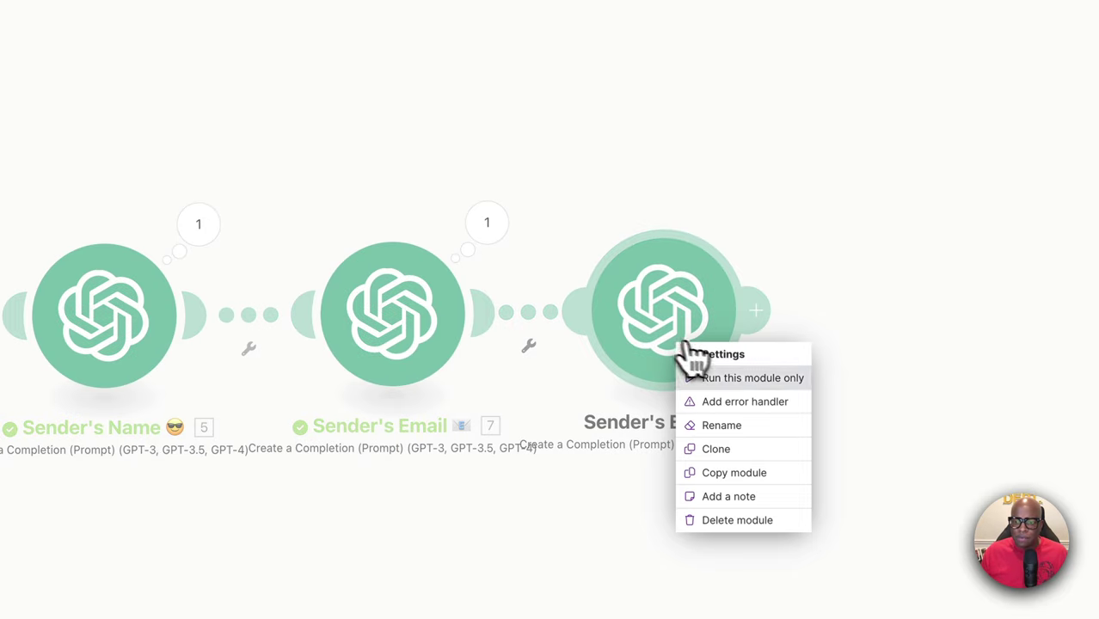
pyautogui.click(738, 427)
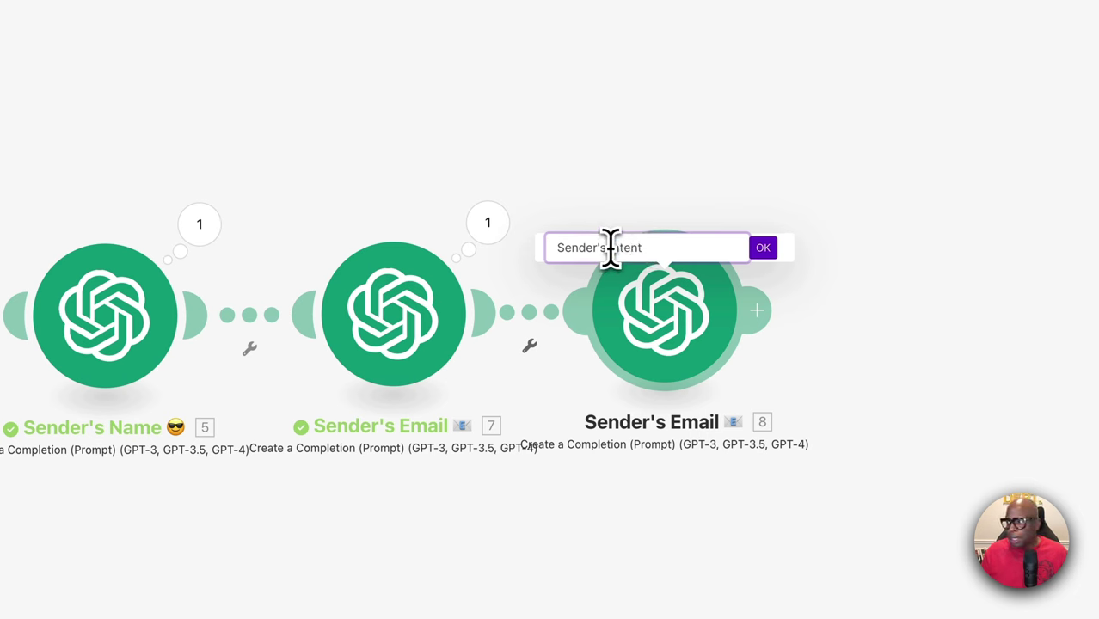
pyautogui.rightClick(649, 248)
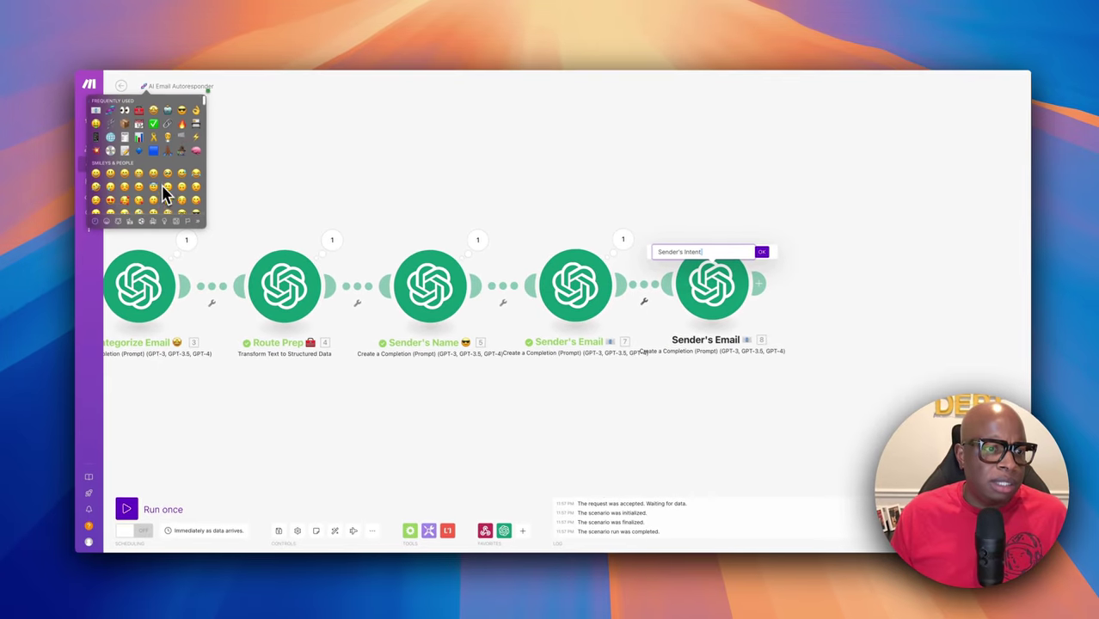
pyautogui.scroll(-3, 168, 194)
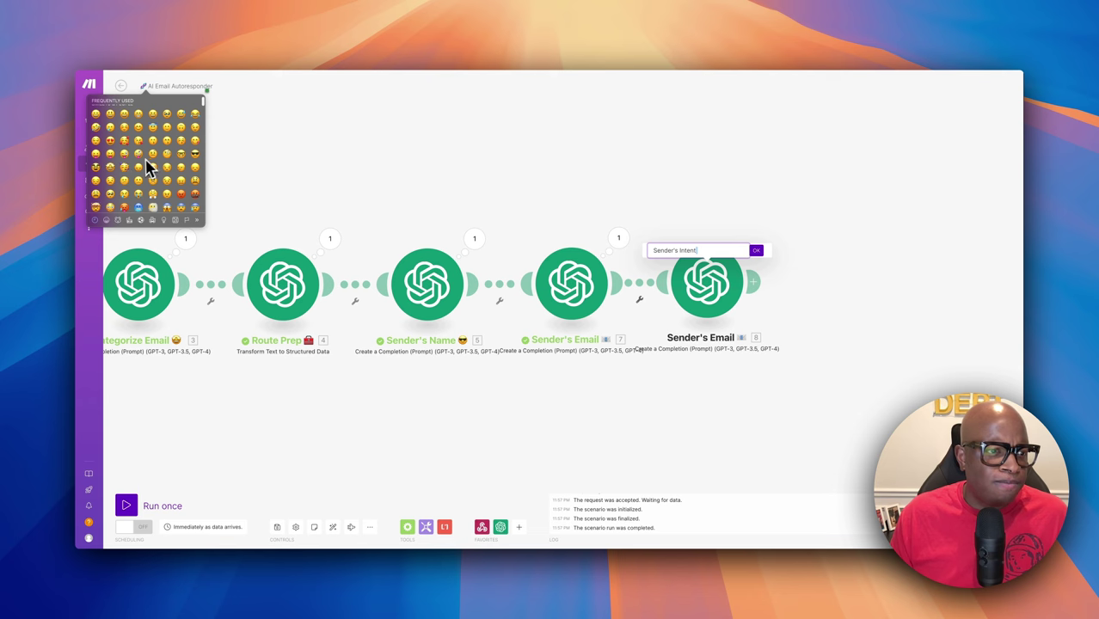
pyautogui.scroll(-3, 148, 167)
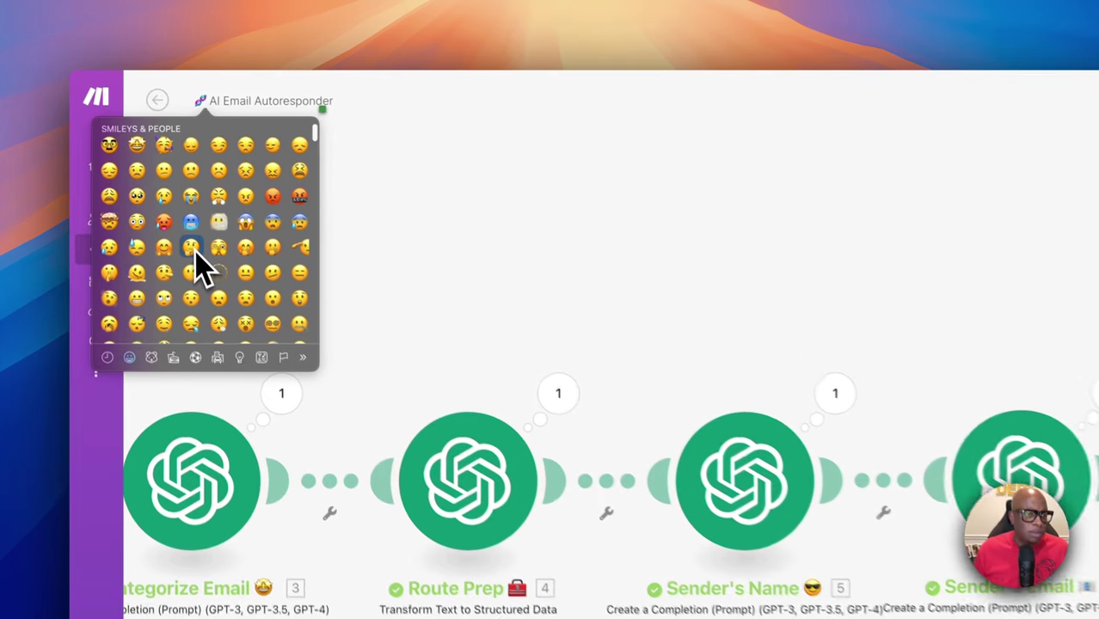
pyautogui.click(146, 169)
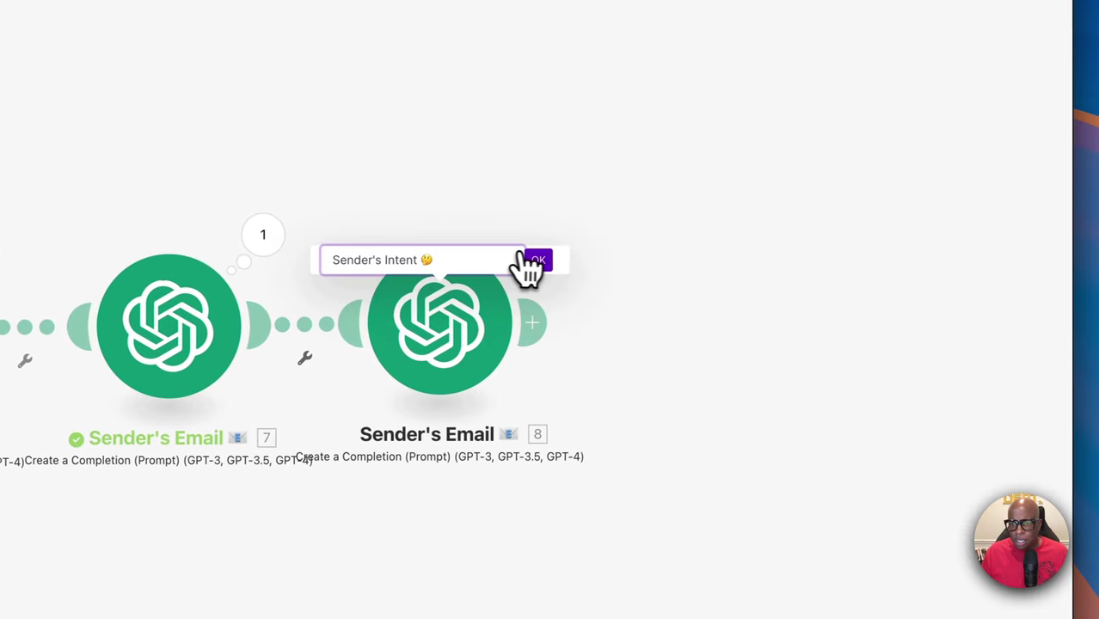
pyautogui.click(540, 263)
pyautogui.click(440, 339)
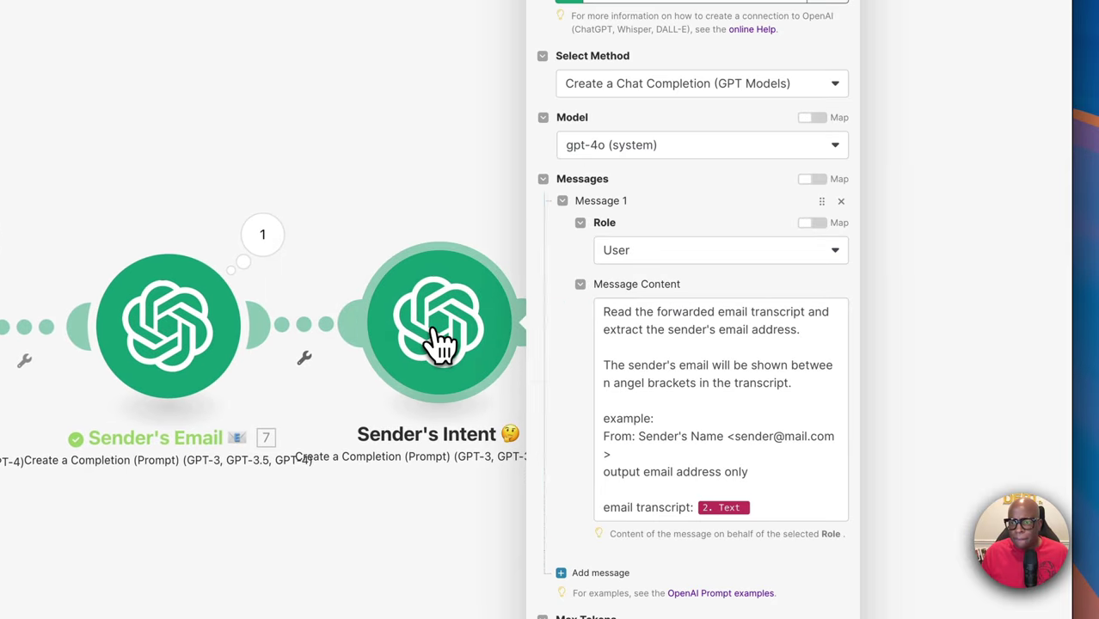
# Replace the Message Content with the sender's-intent summary prompt, removing an accidental JSON paste
pyautogui.click(670, 384)
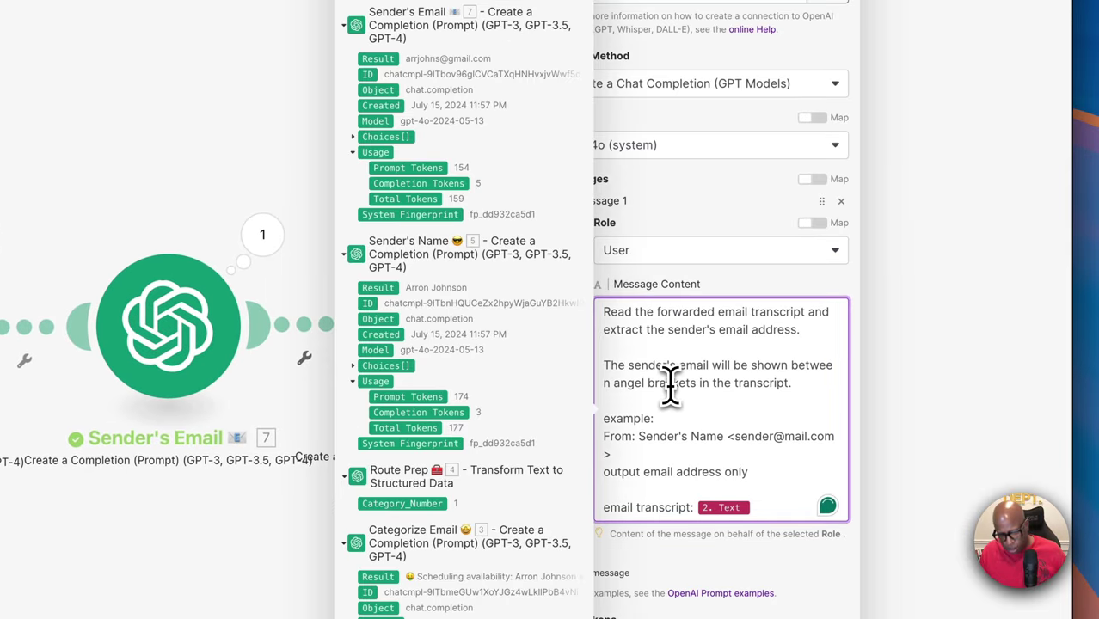
pyautogui.hotkey('ctrl', 'a')
pyautogui.press('BackSpace')
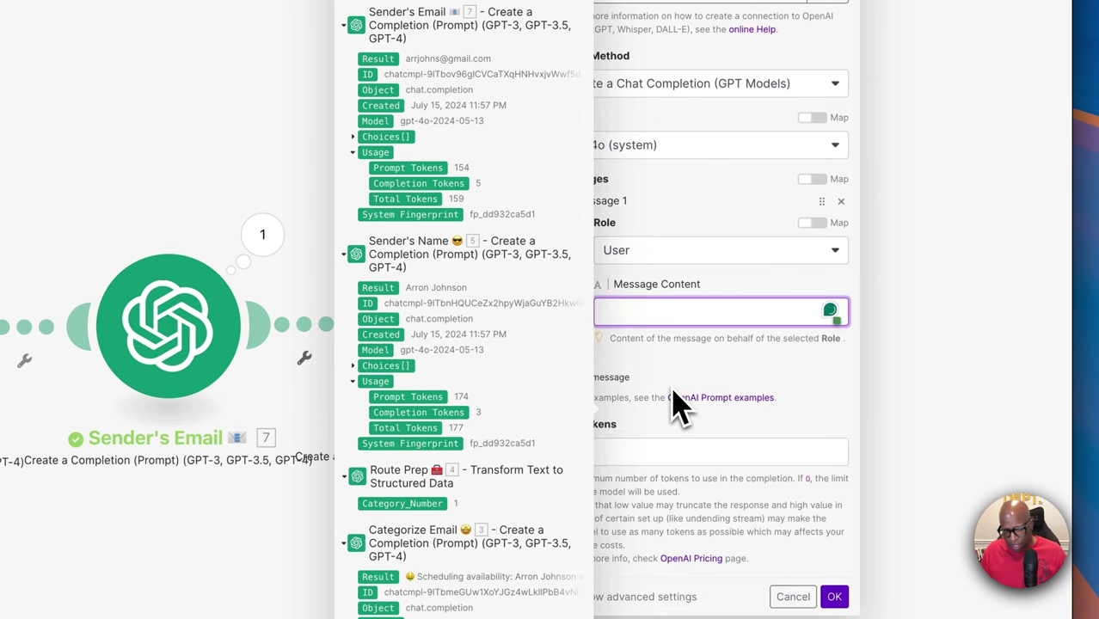
pyautogui.hotkey('ctrl', 'v')
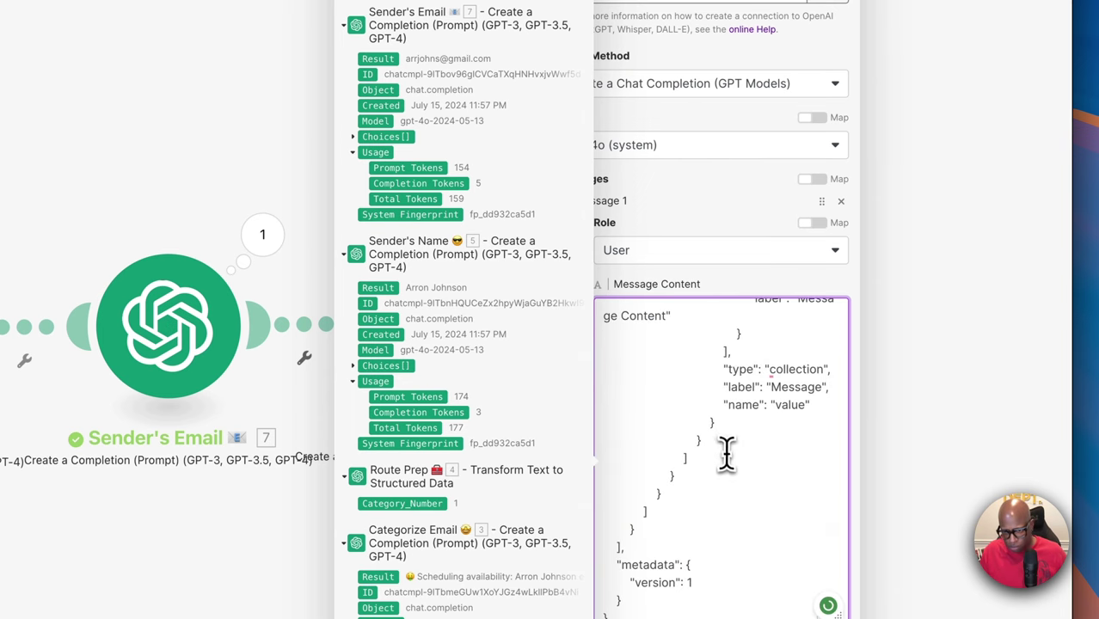
pyautogui.scroll(3, 727, 459)
pyautogui.hotkey('ctrl', 'a')
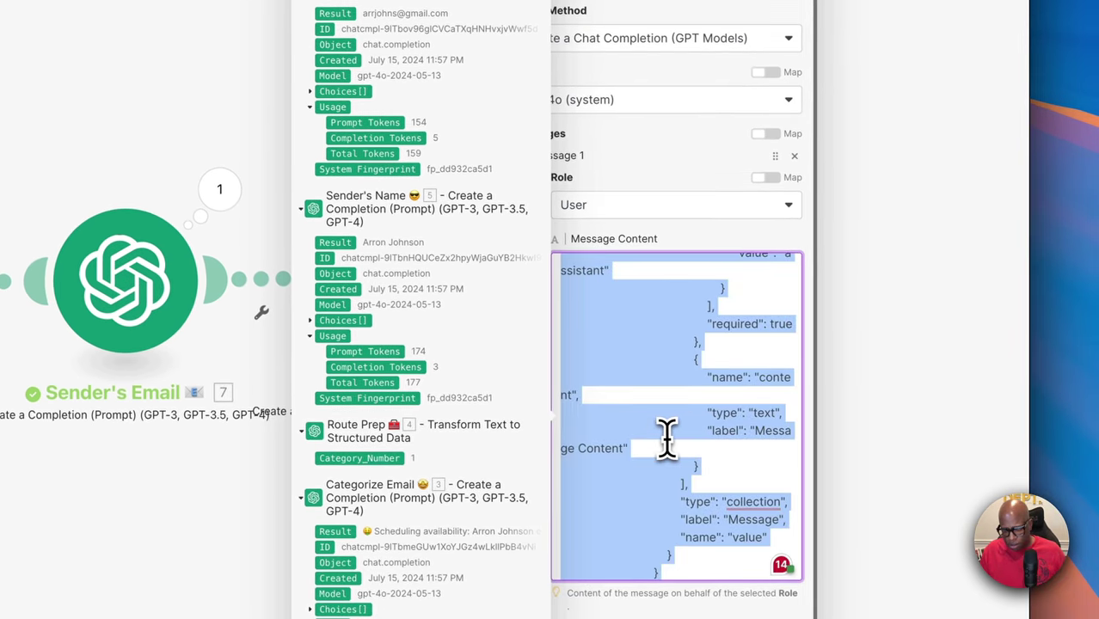
pyautogui.press('BackSpace')
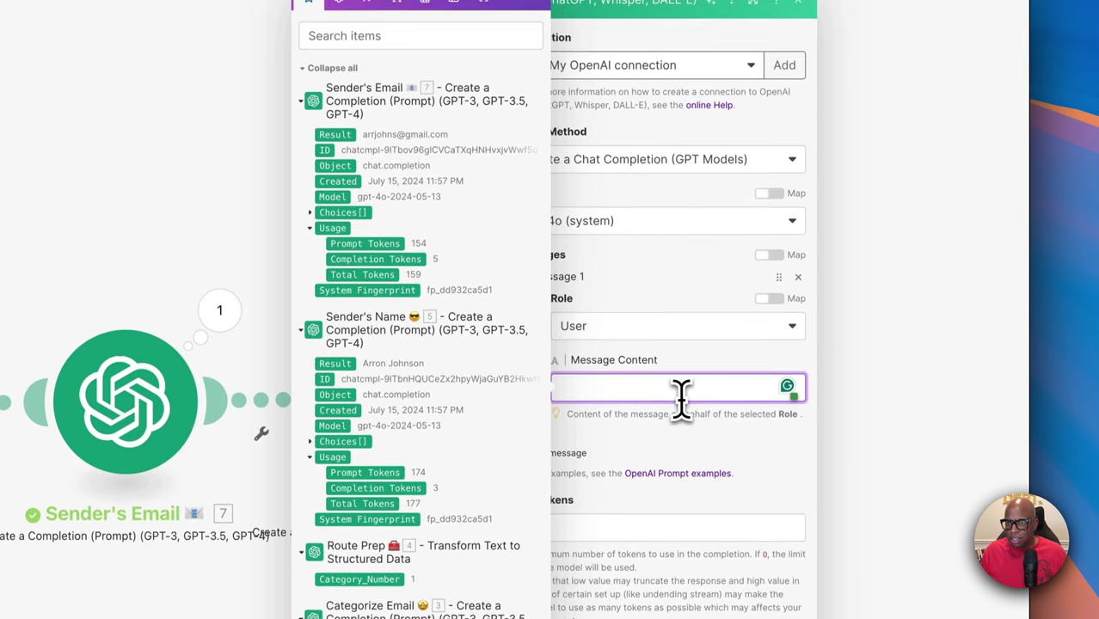
pyautogui.scroll(3, 792, 385)
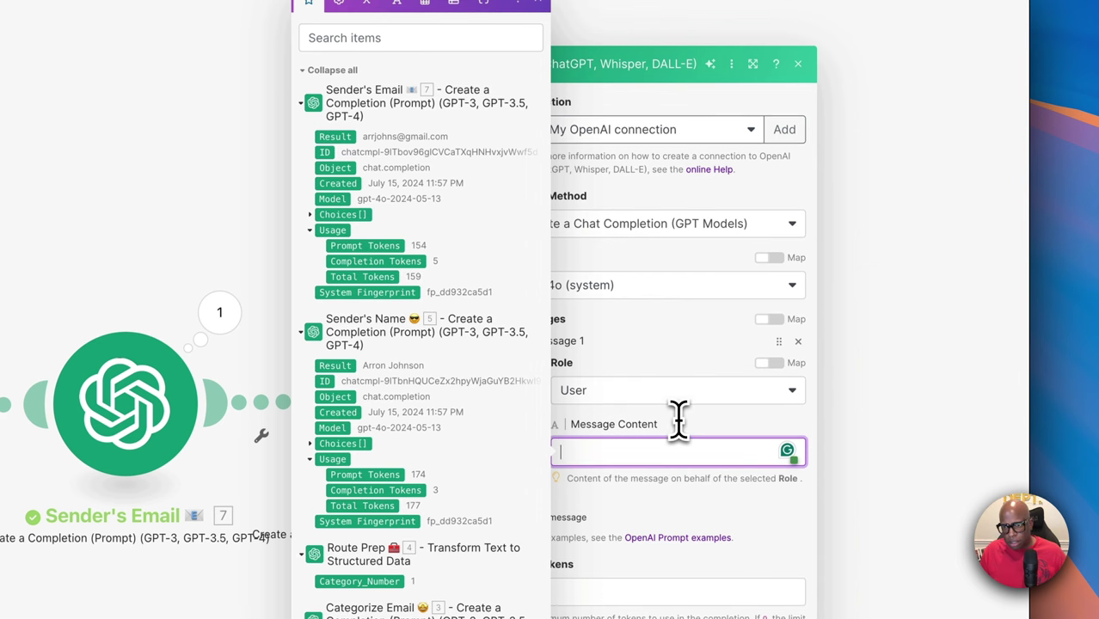
pyautogui.press('super+v')
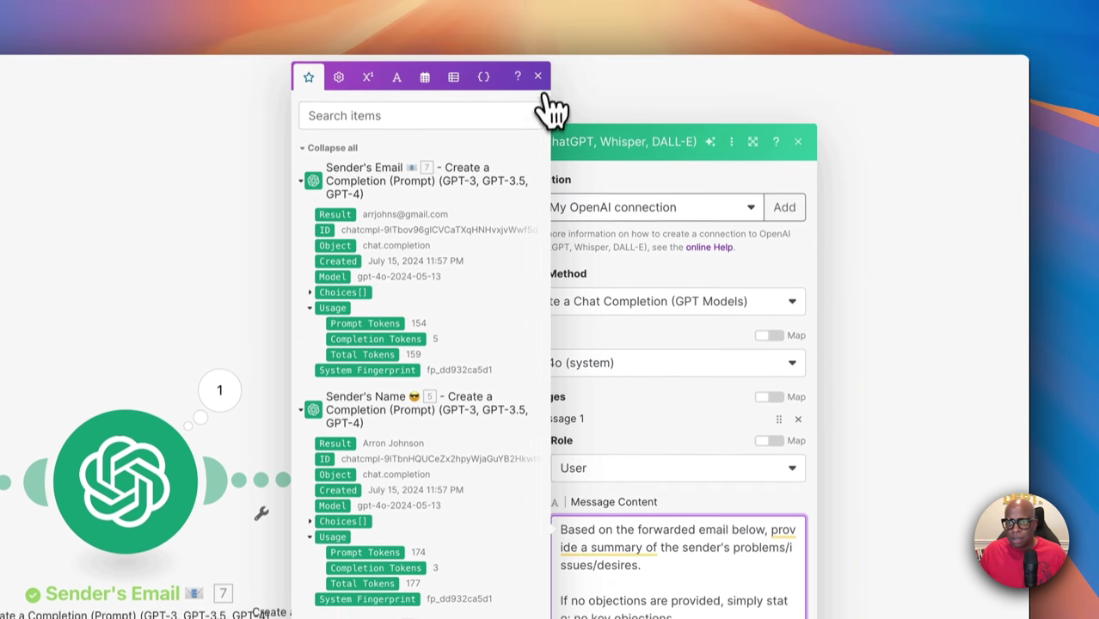
pyautogui.click(539, 5)
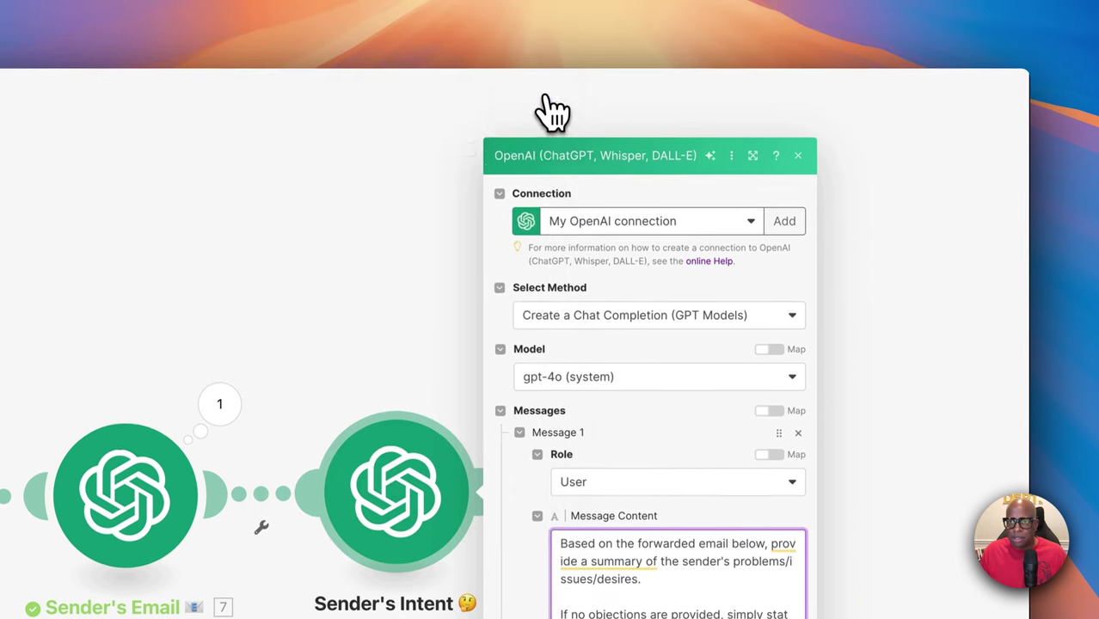
pyautogui.scroll(-1, 657, 580)
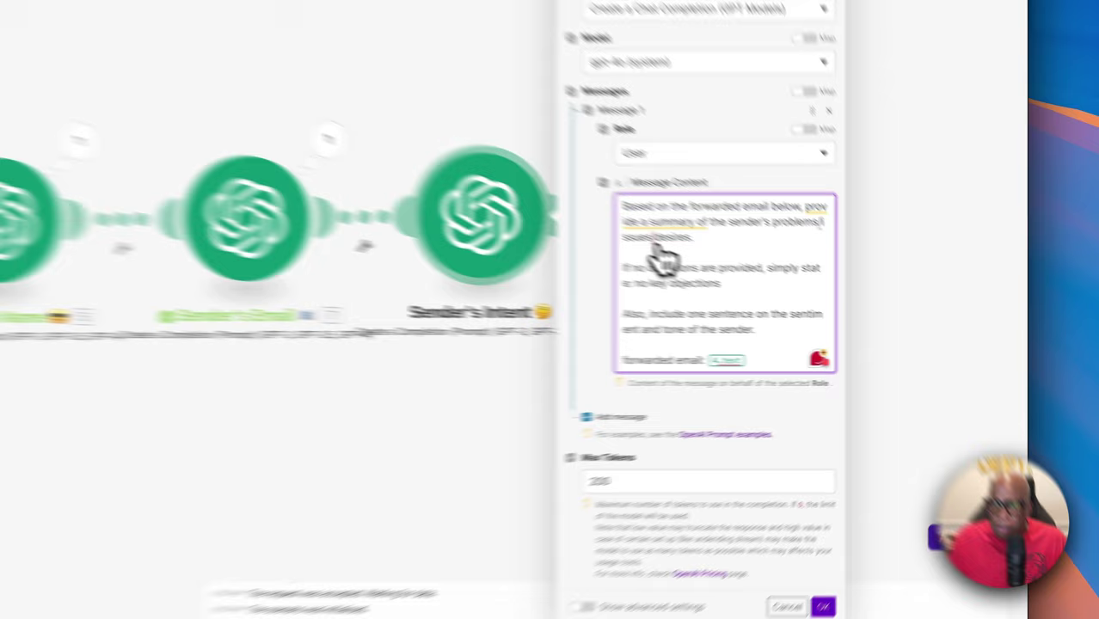
# Map the webhook's email Text after 'forwarded email:' in place of the old variable and save
pyautogui.moveTo(606, 198)
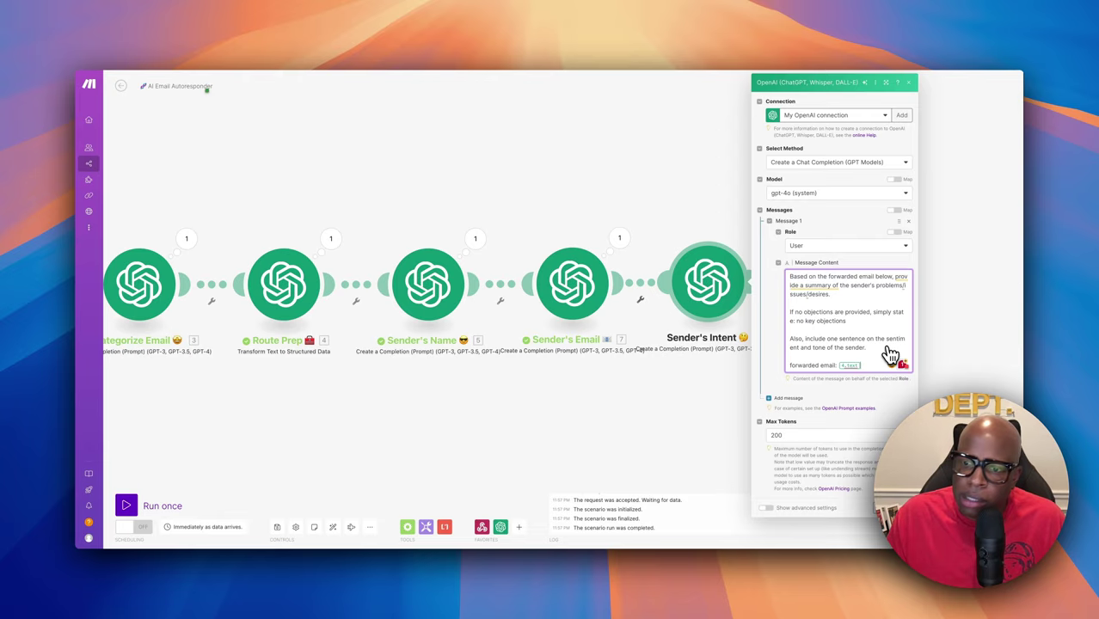
pyautogui.click(868, 368)
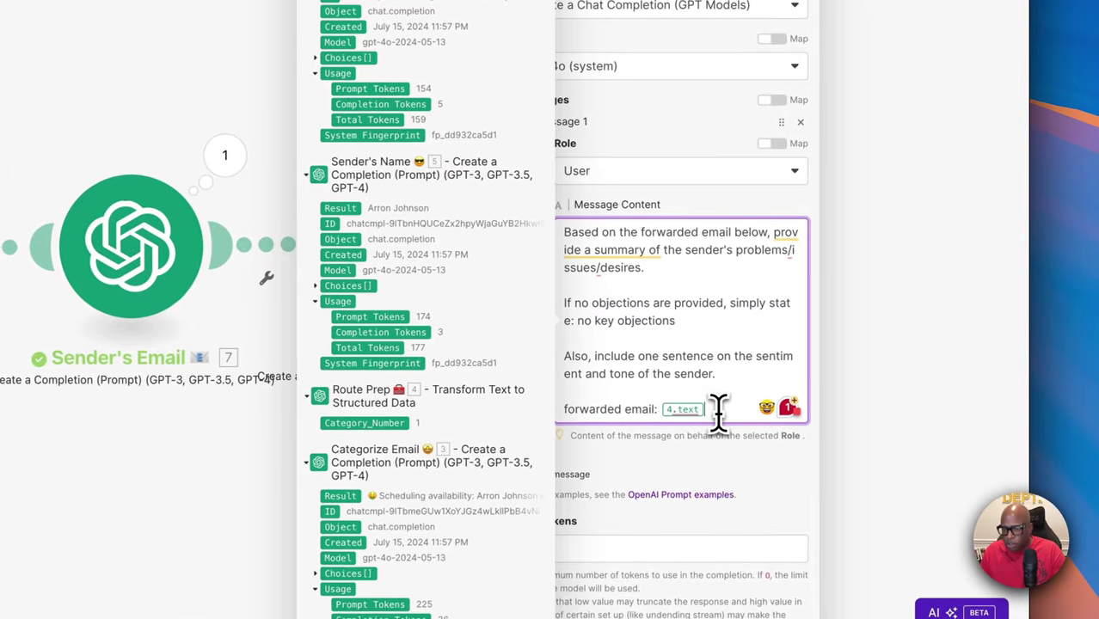
pyautogui.press('BackSpace')
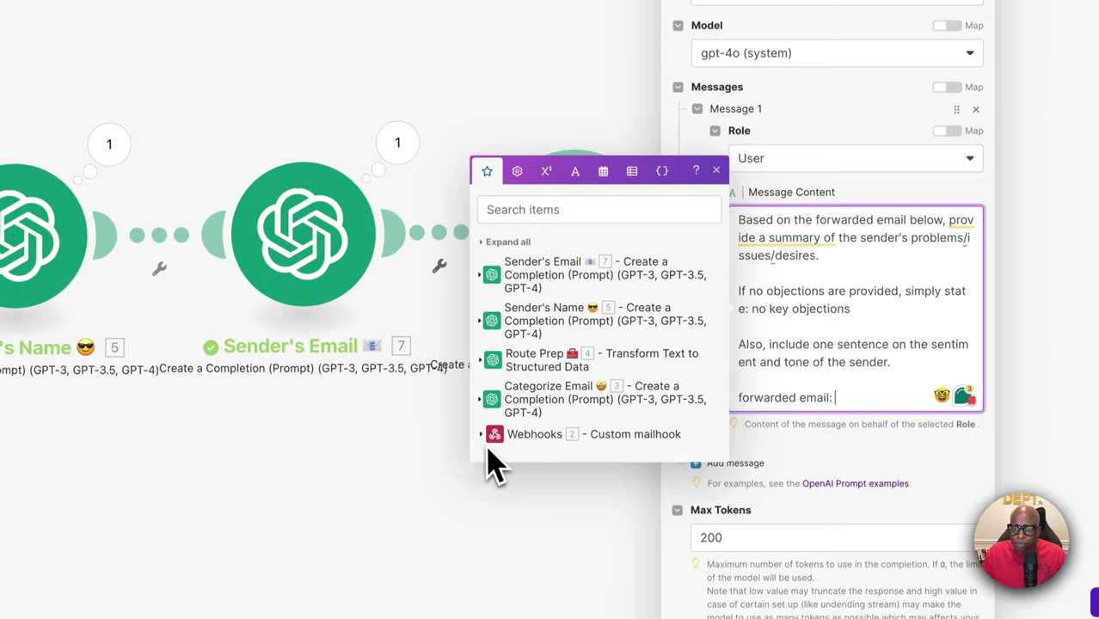
pyautogui.click(491, 438)
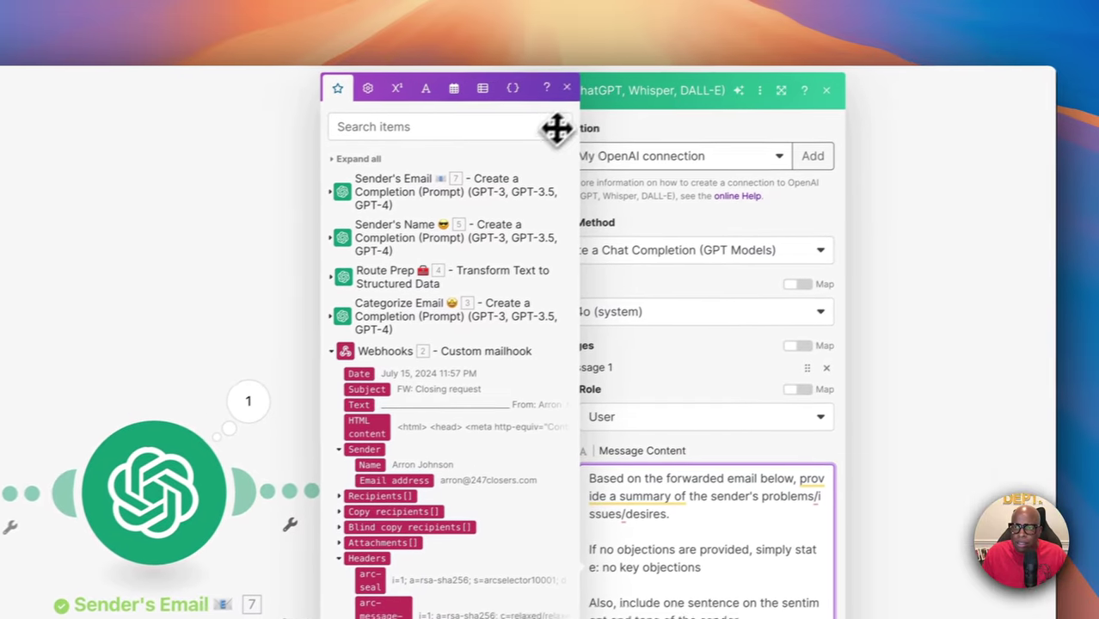
pyautogui.click(559, 121)
pyautogui.scroll(-5, 736, 516)
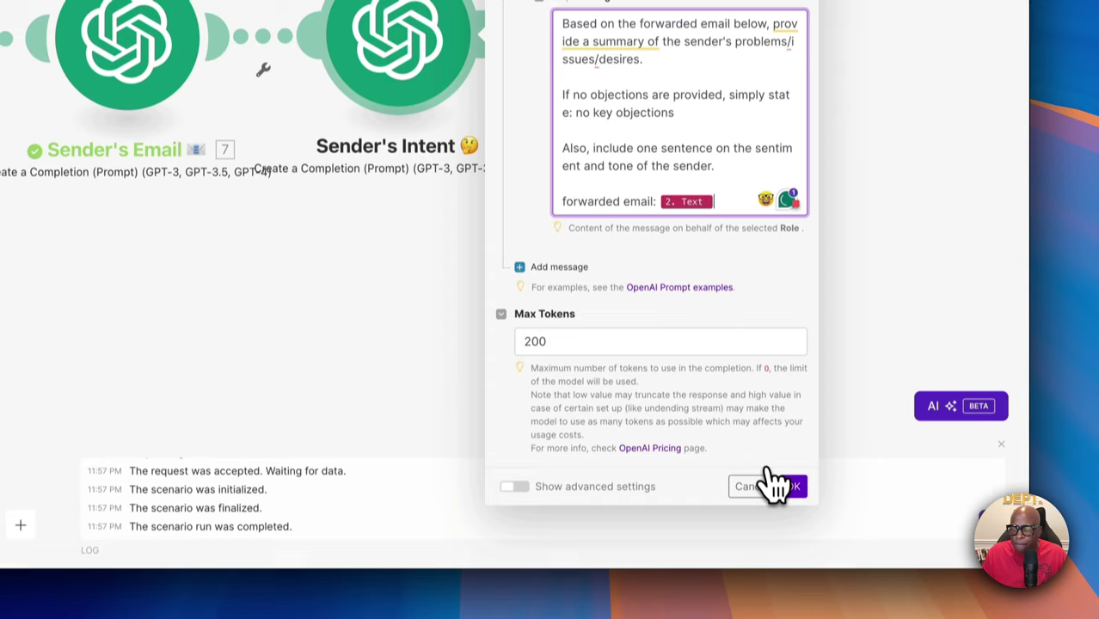
pyautogui.click(792, 487)
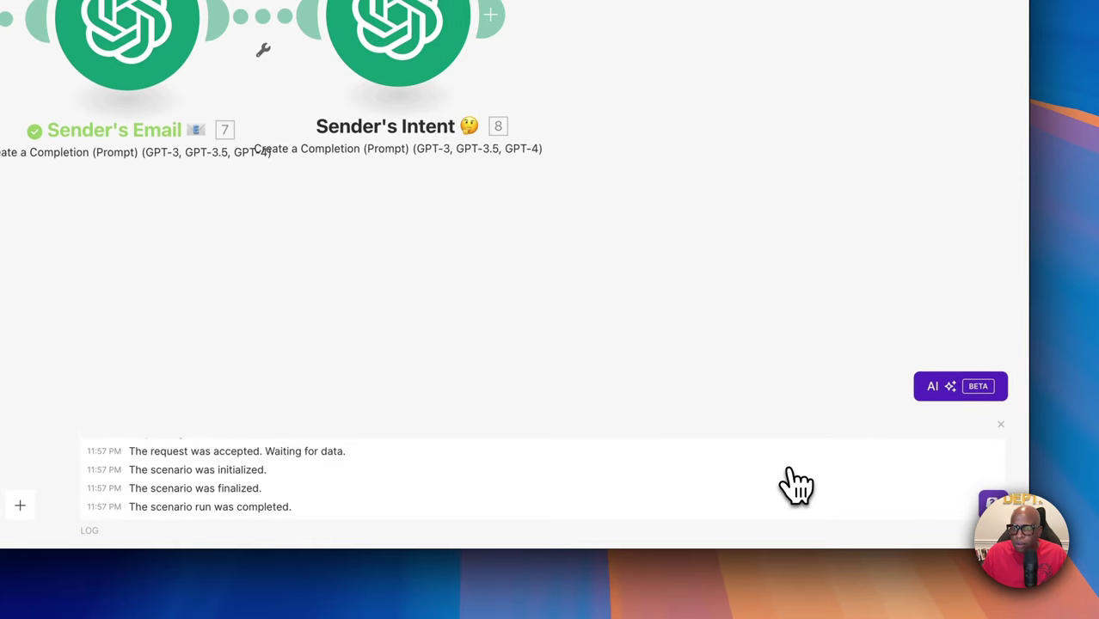
pyautogui.hscroll(2, 620, 297)
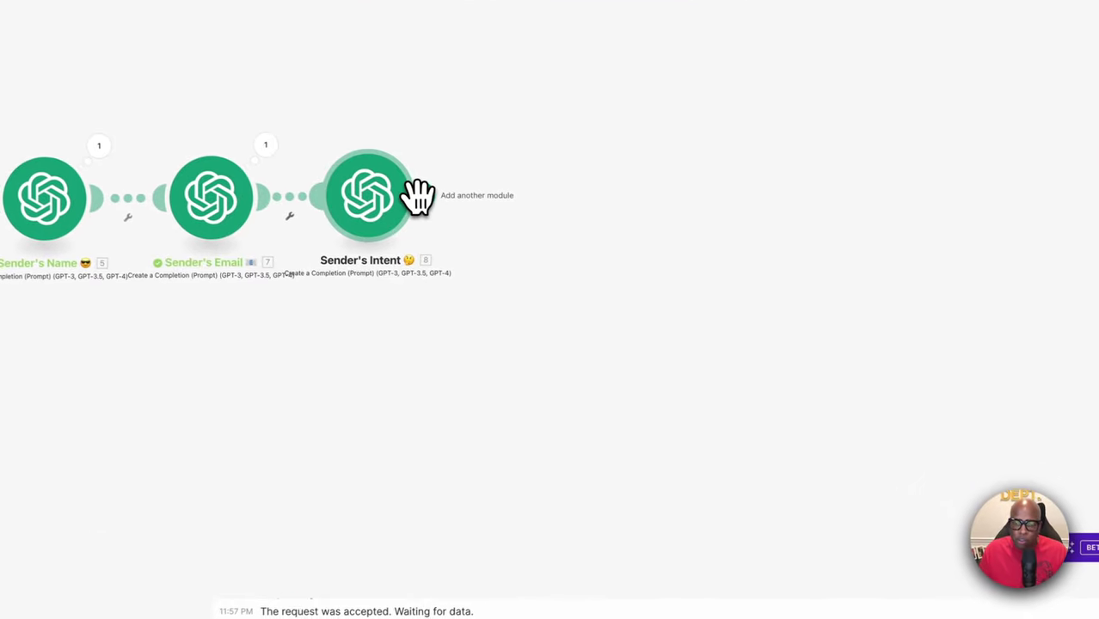
# Add a Flow Control Router after Sender's Intent 🤔, found by searching "router"
pyautogui.click(414, 196)
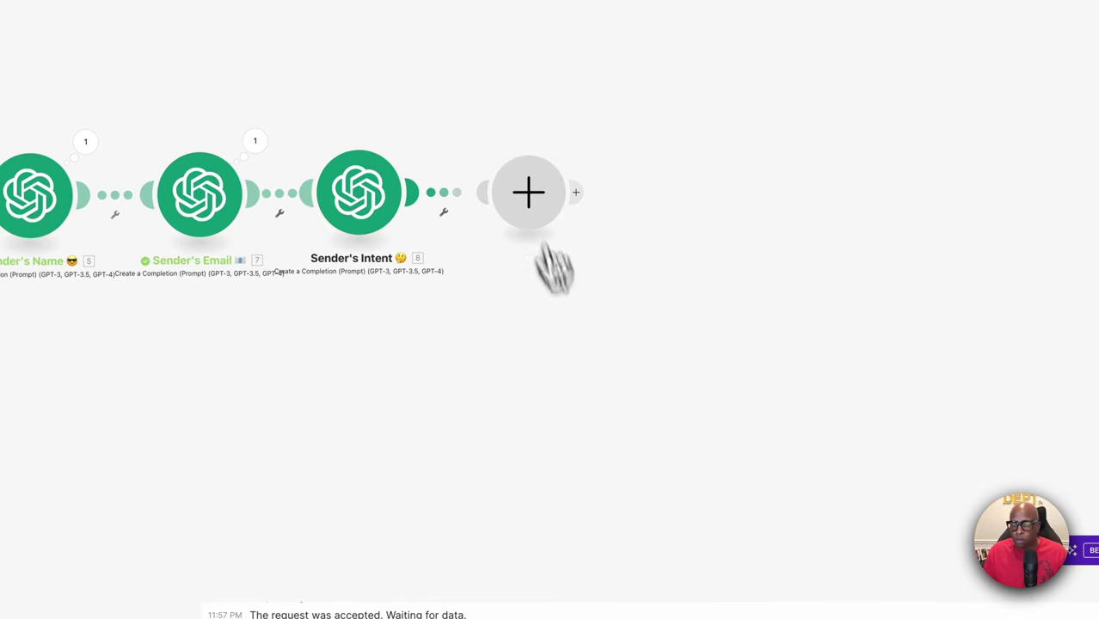
pyautogui.click(531, 197)
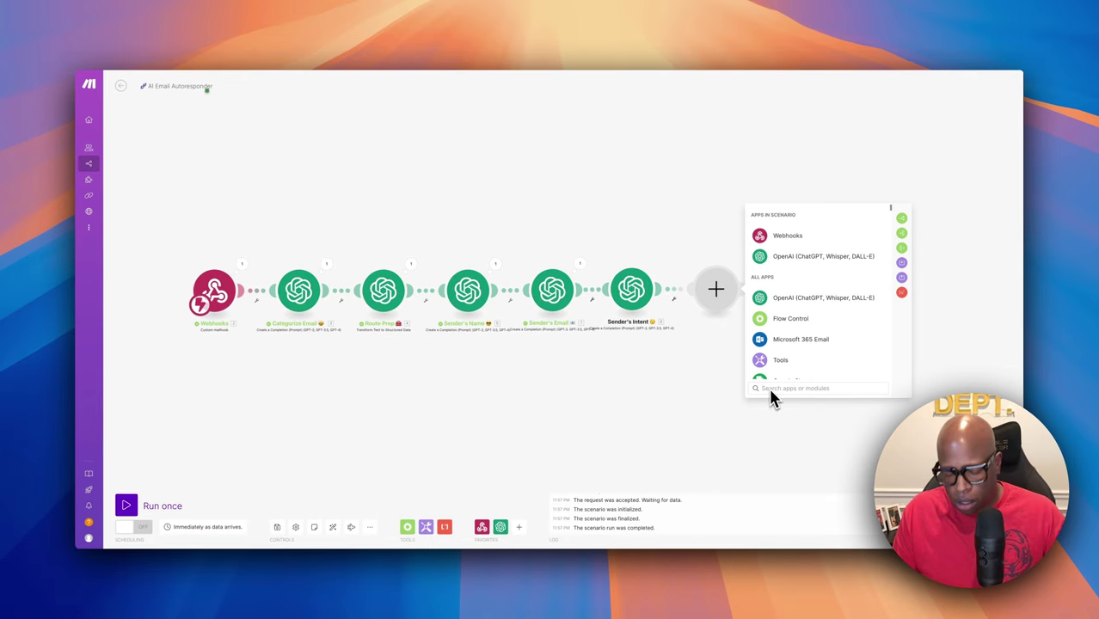
pyautogui.write('router')
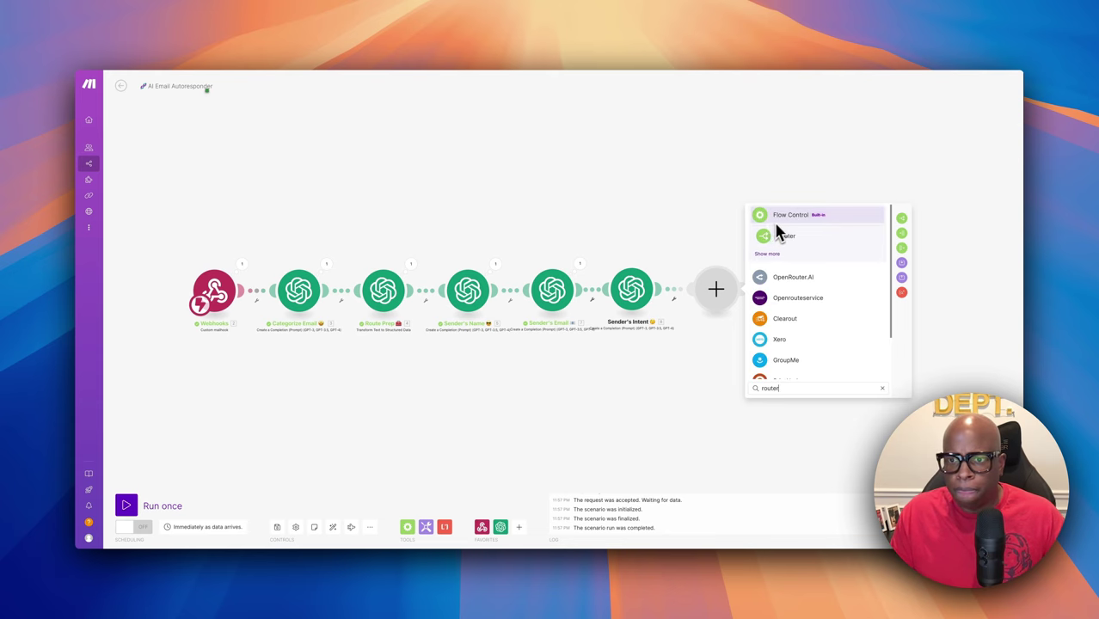
pyautogui.click(780, 235)
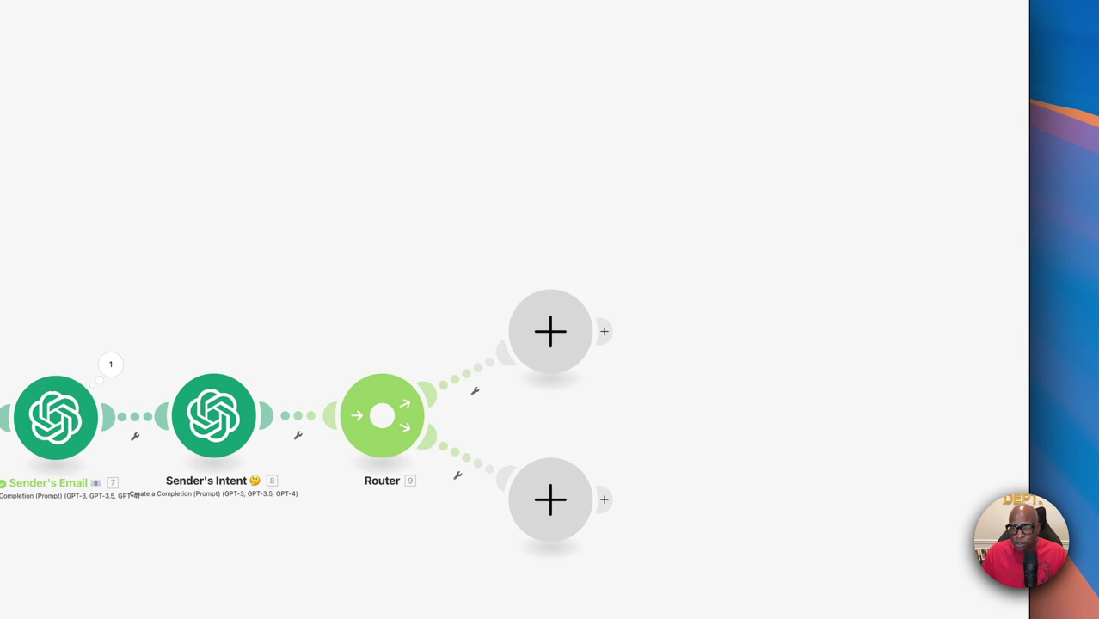
pyautogui.scroll(-5, 773, 349)
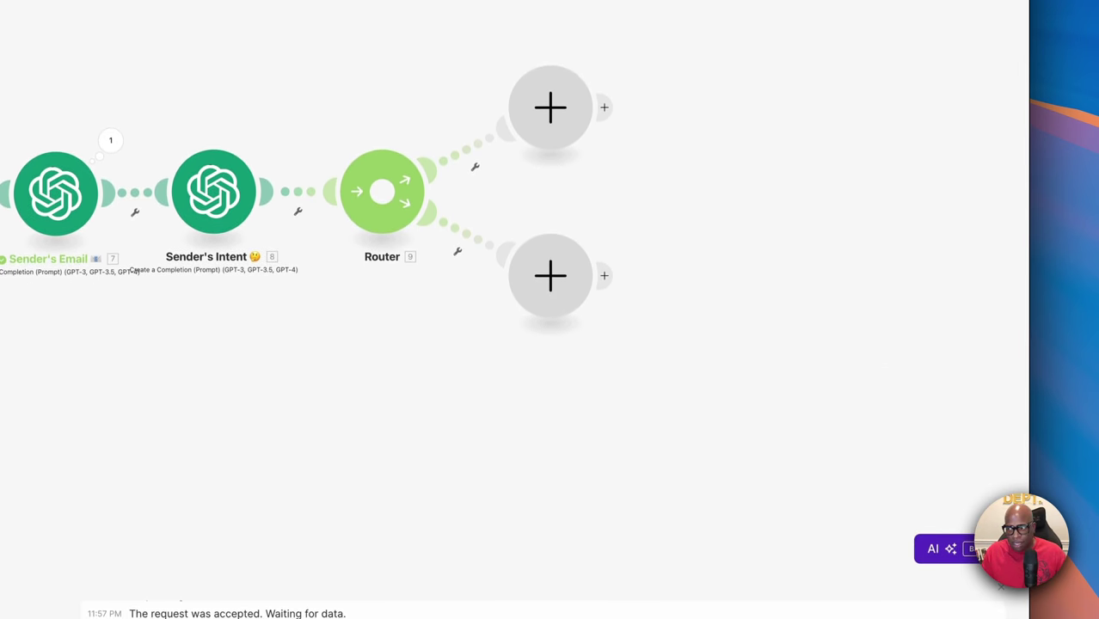
# Add an Anthropic Claude Create a Prompt module on the Router's upper branch
pyautogui.scroll(3, 707, 380)
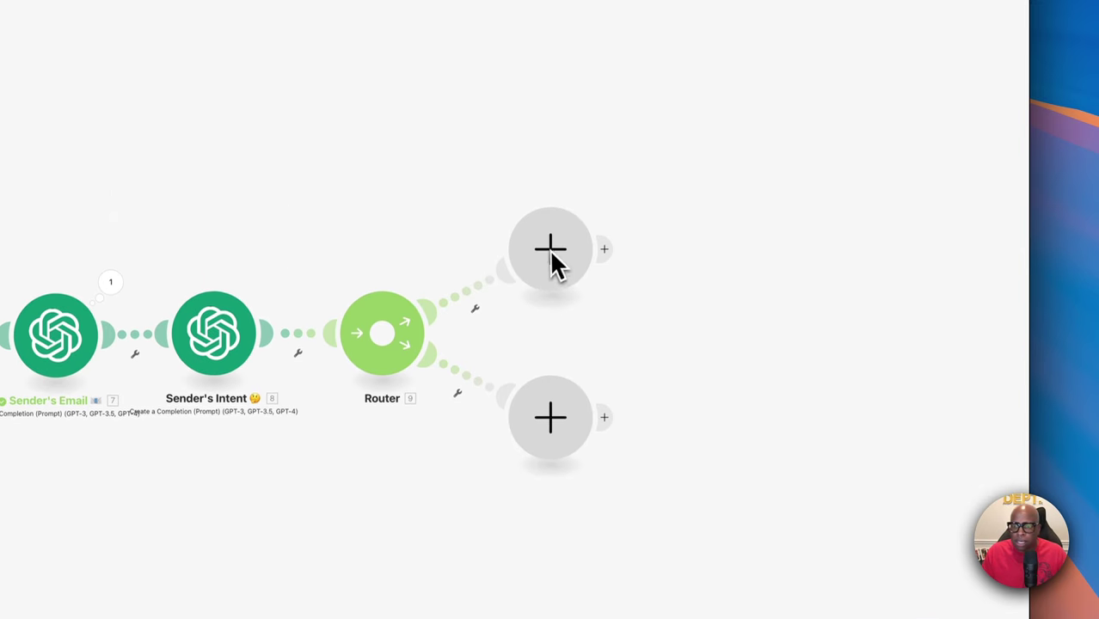
pyautogui.click(559, 270)
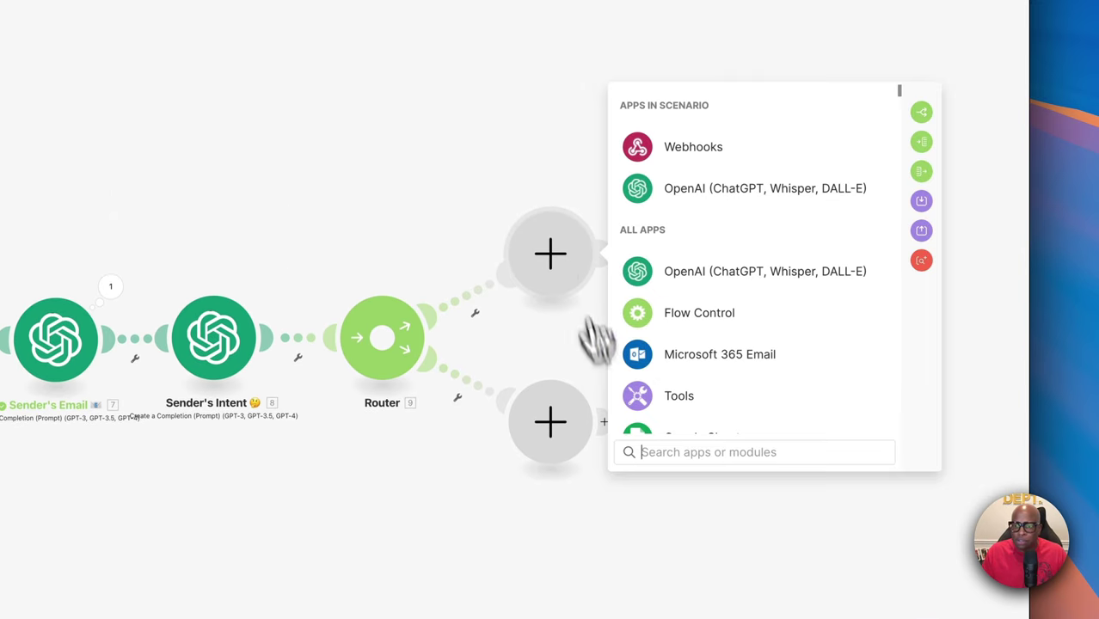
pyautogui.write('ant')
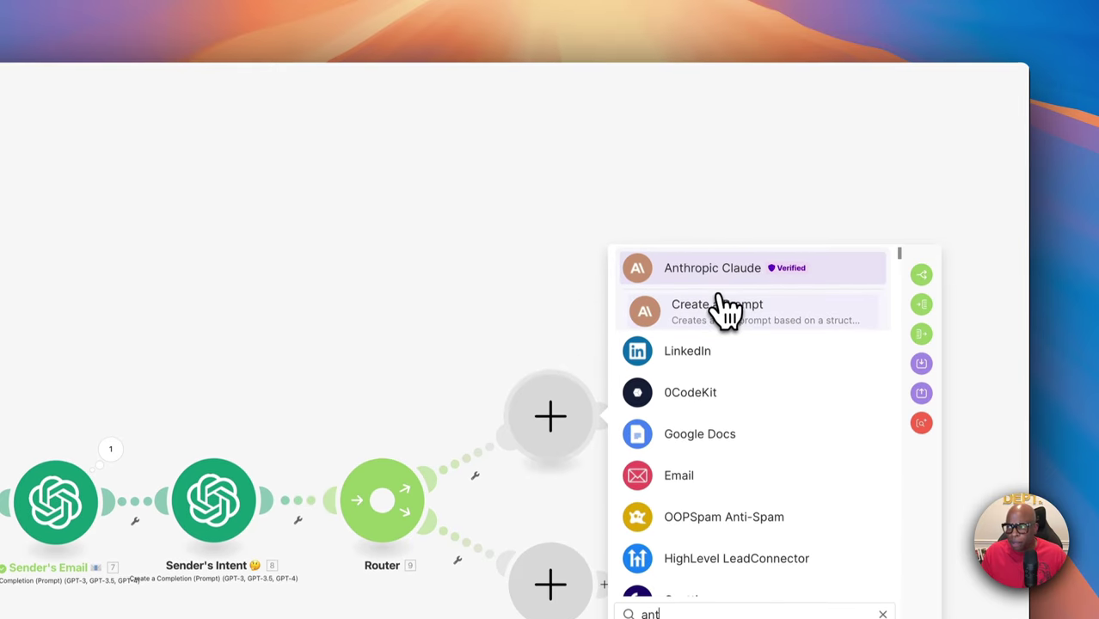
pyautogui.click(724, 325)
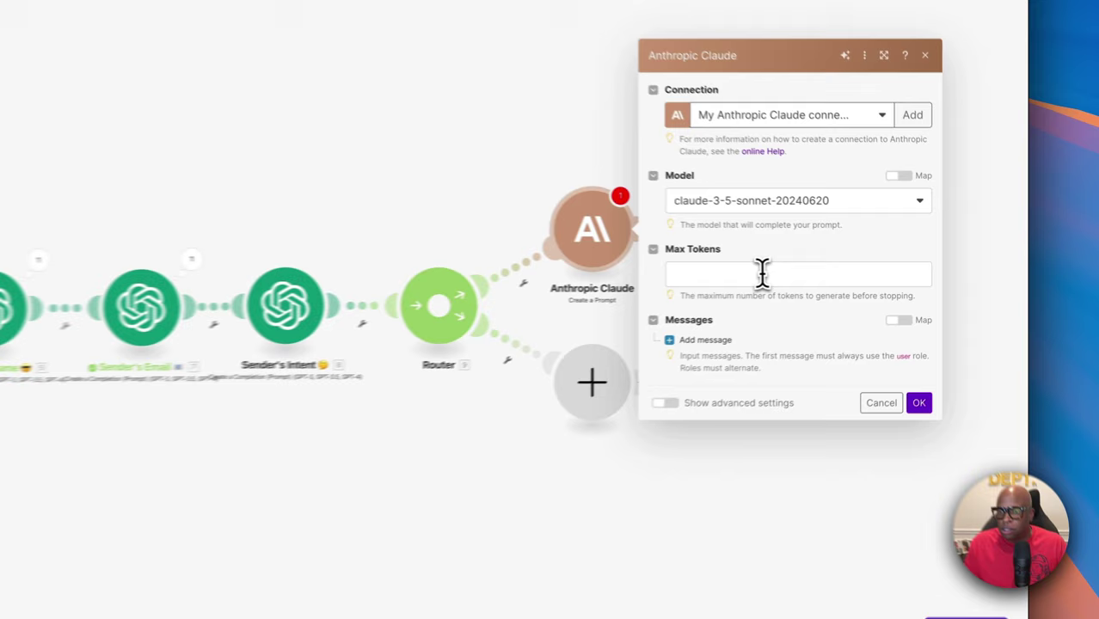
# Set Max Tokens to 1000 and add Message 1 with role User
pyautogui.click(877, 272)
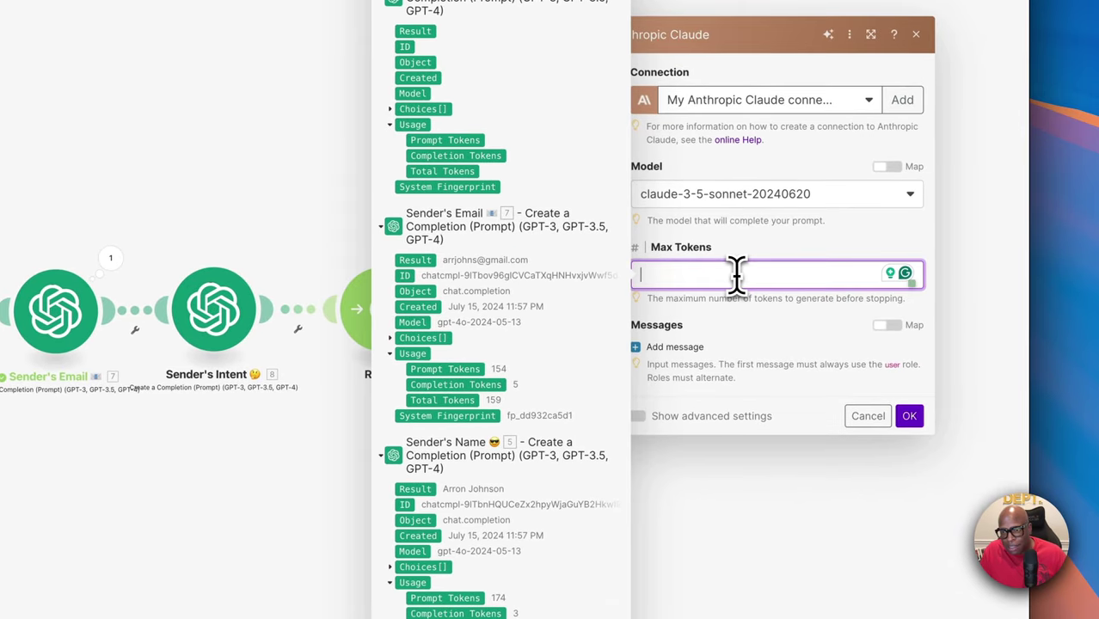
pyautogui.write('1000')
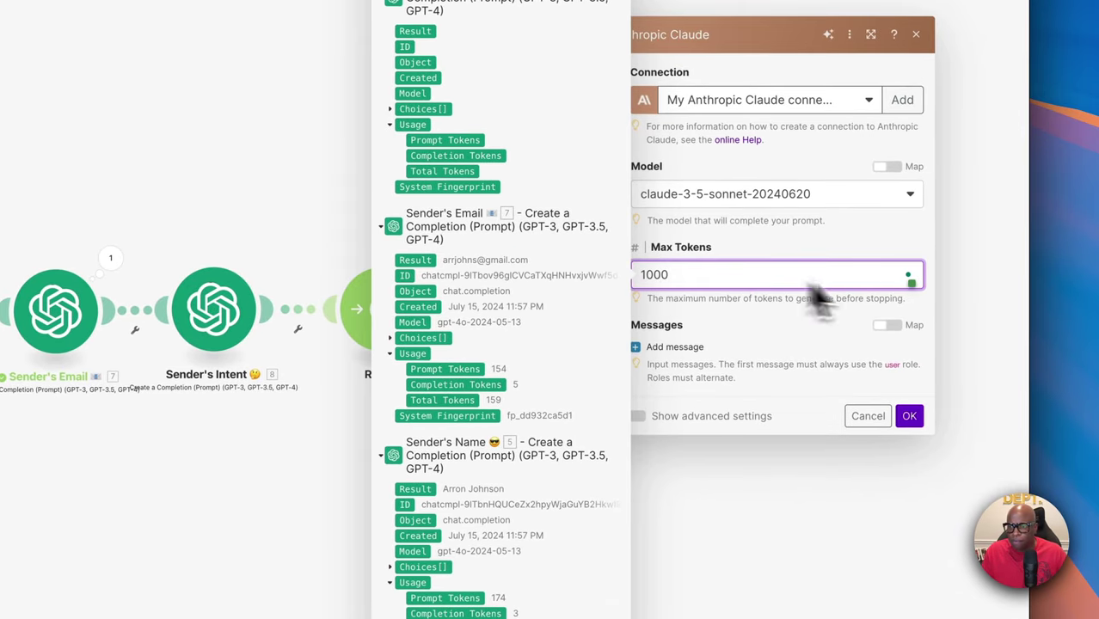
pyautogui.click(815, 348)
pyautogui.click(654, 349)
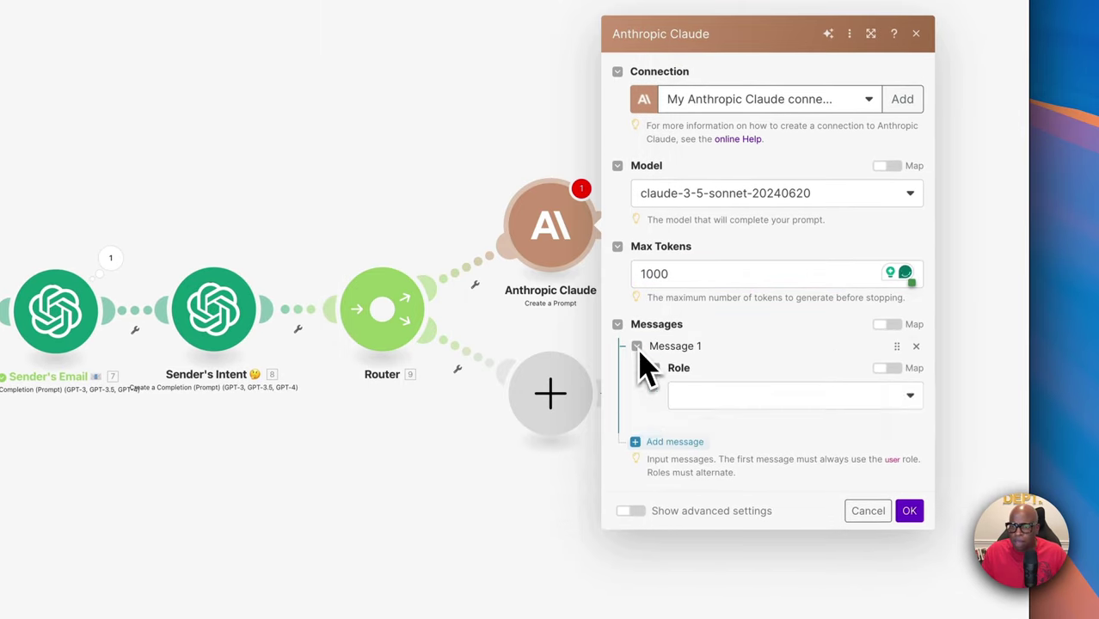
pyautogui.click(688, 348)
pyautogui.click(746, 372)
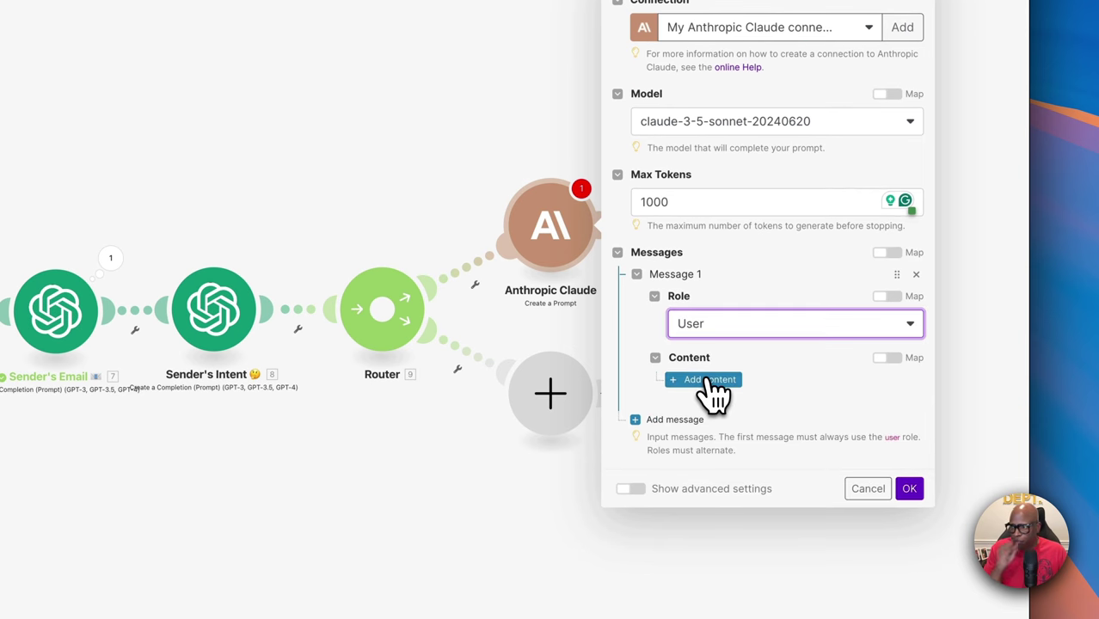
# Add a Text content block to Message 1 and paste in the email-composer prompt
pyautogui.click(710, 380)
pyautogui.click(725, 364)
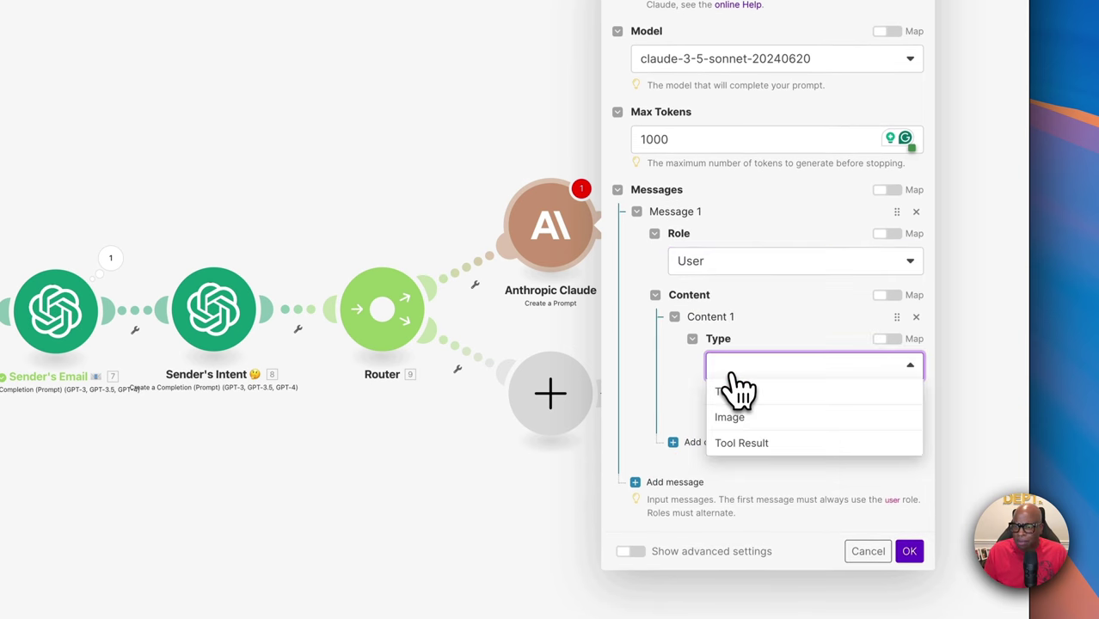
pyautogui.click(731, 392)
pyautogui.click(728, 453)
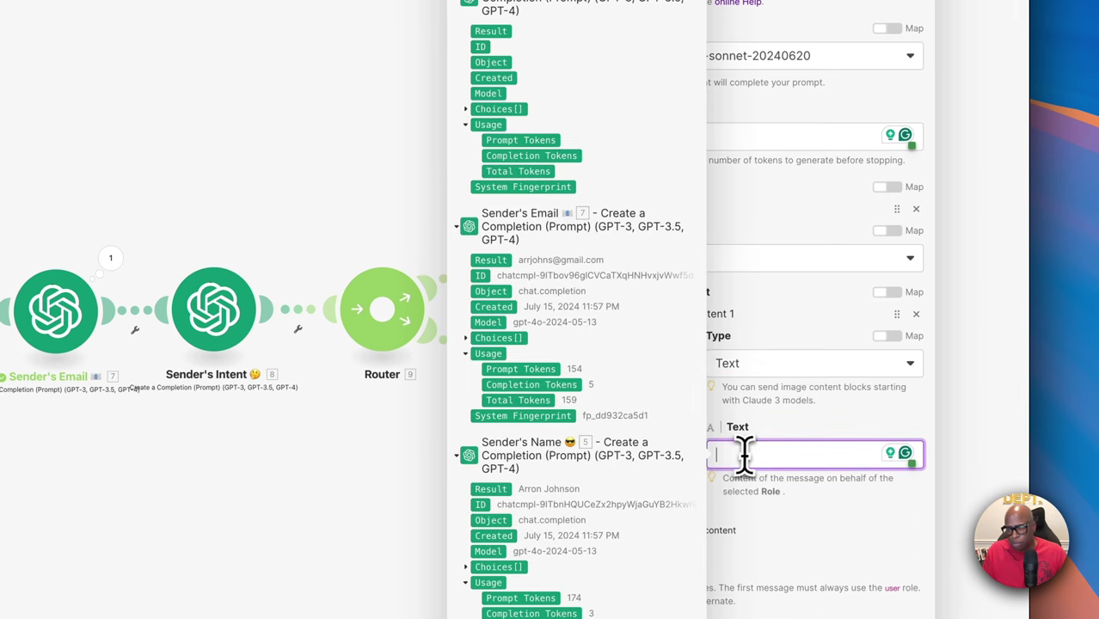
pyautogui.press('super+v')
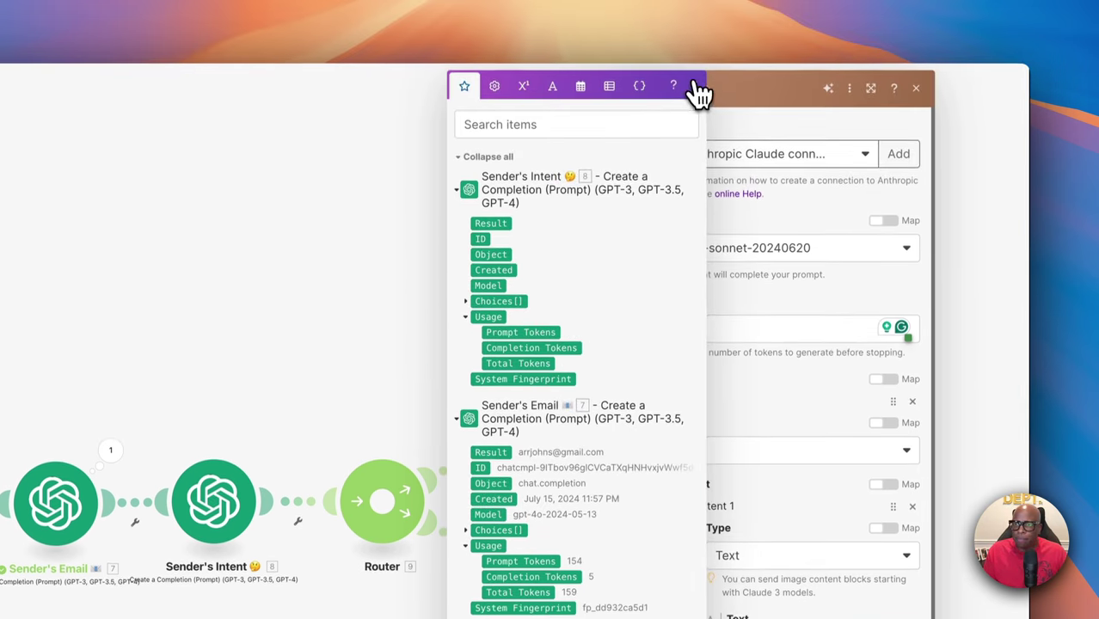
pyautogui.click(711, 183)
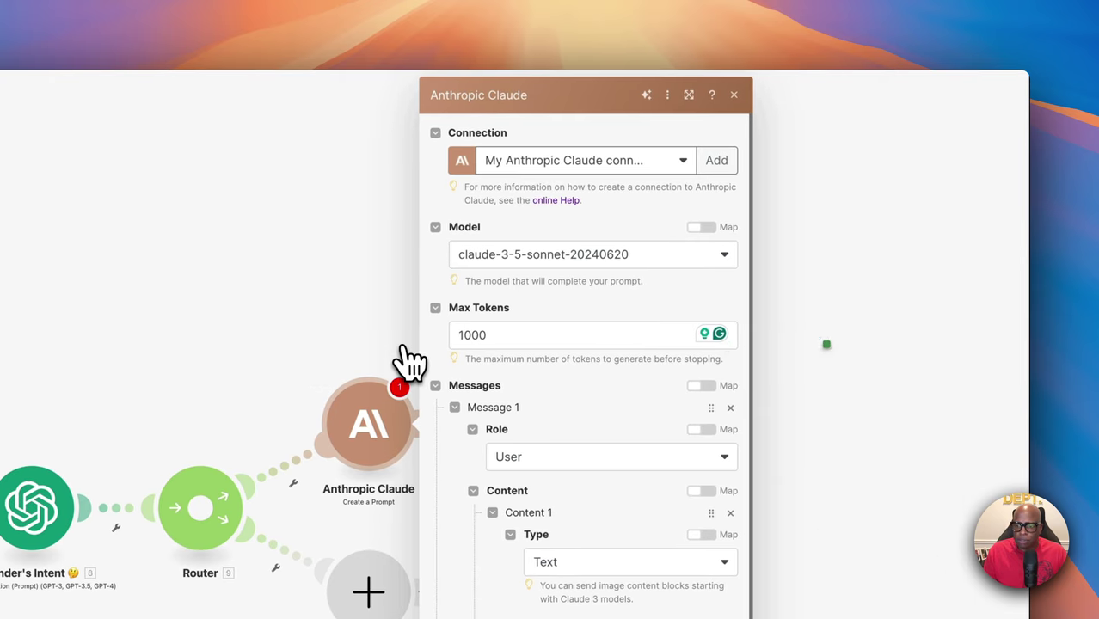
pyautogui.scroll(-5, 626, 442)
# Review the pasted Claude prompt, then bring up the earlier modules' outputs for mapping sender details
pyautogui.scroll(3, 581, 471)
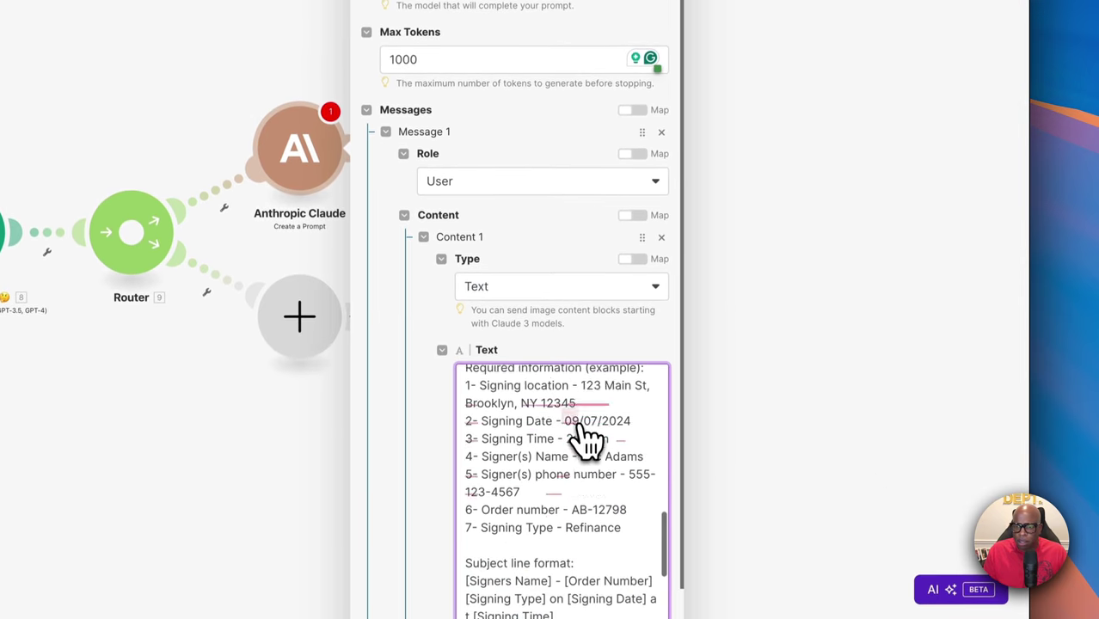
pyautogui.scroll(6, 586, 441)
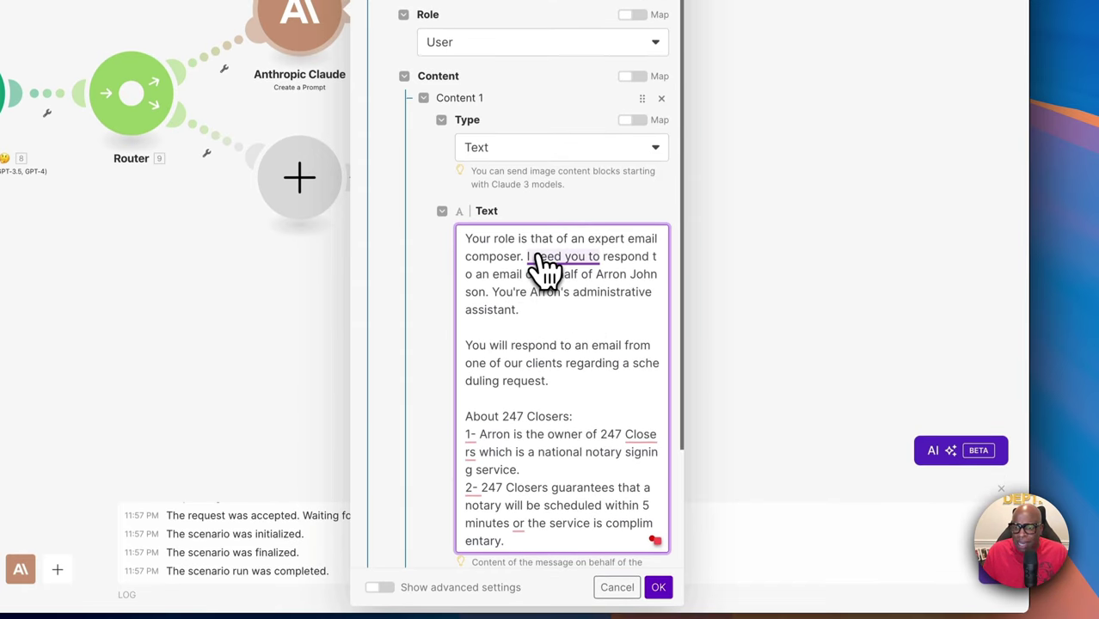
pyautogui.moveTo(570, 263)
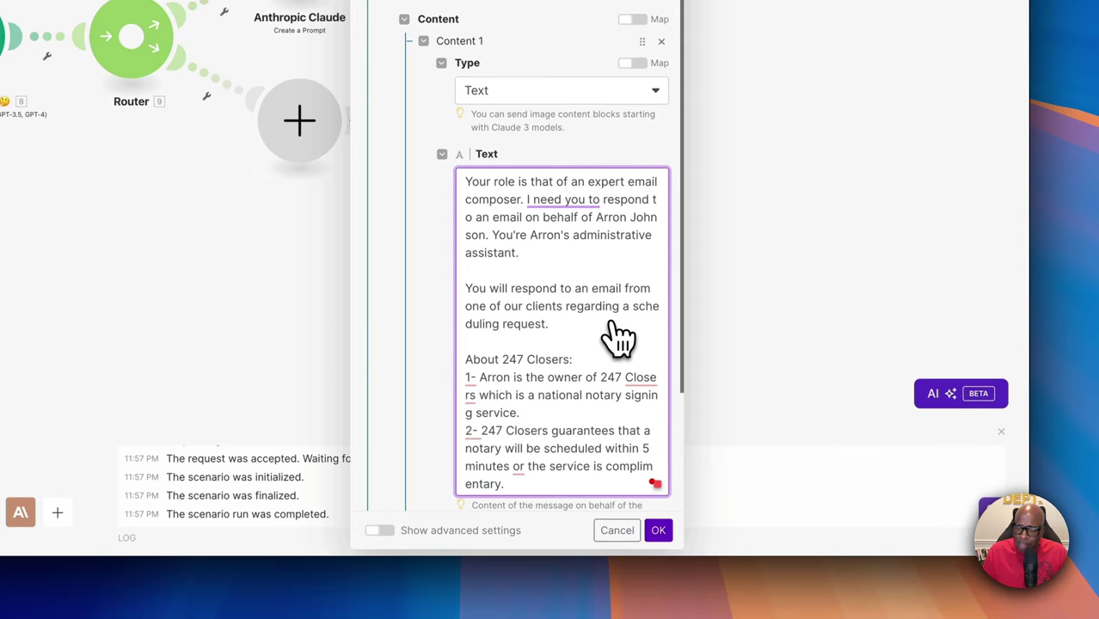
pyautogui.scroll(-1, 606, 335)
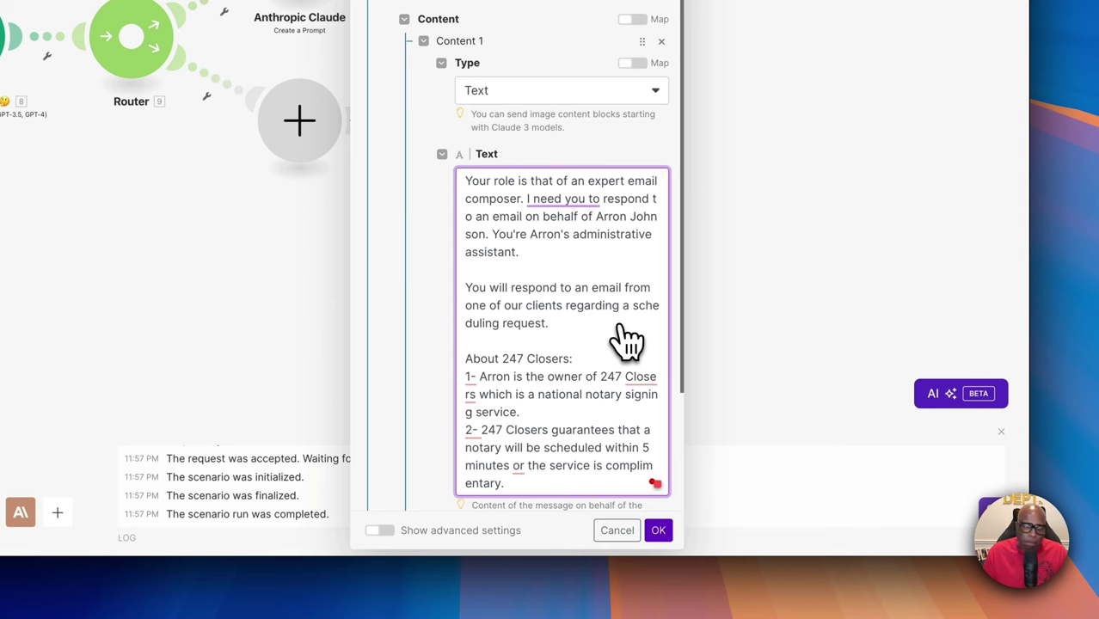
pyautogui.scroll(-3, 619, 340)
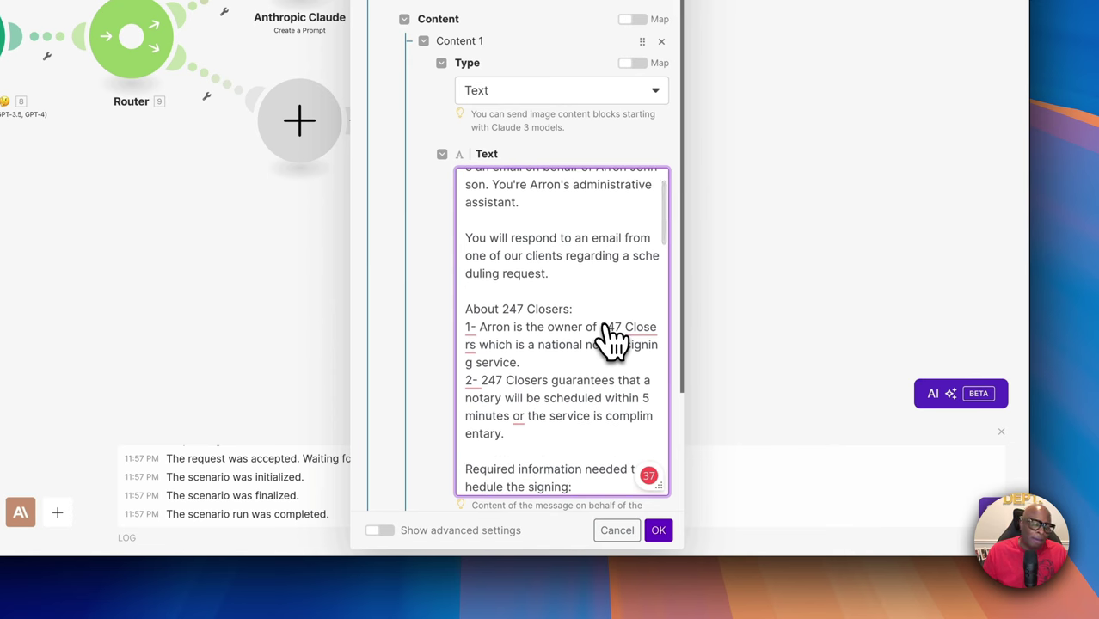
pyautogui.scroll(-1, 612, 340)
pyautogui.scroll(1, 612, 340)
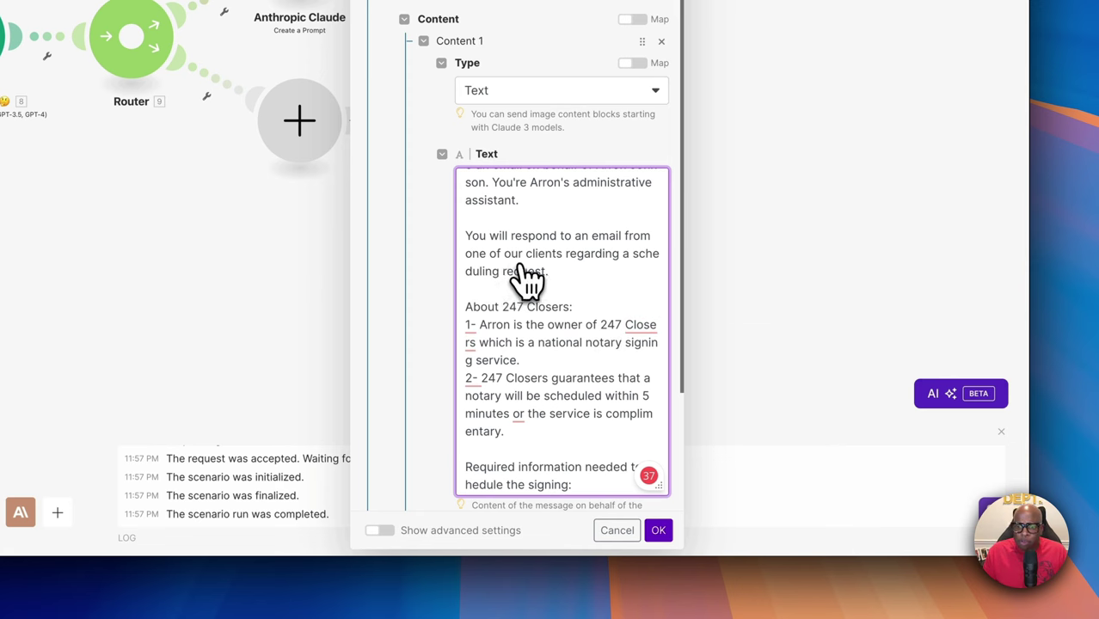
pyautogui.scroll(-1, 594, 273)
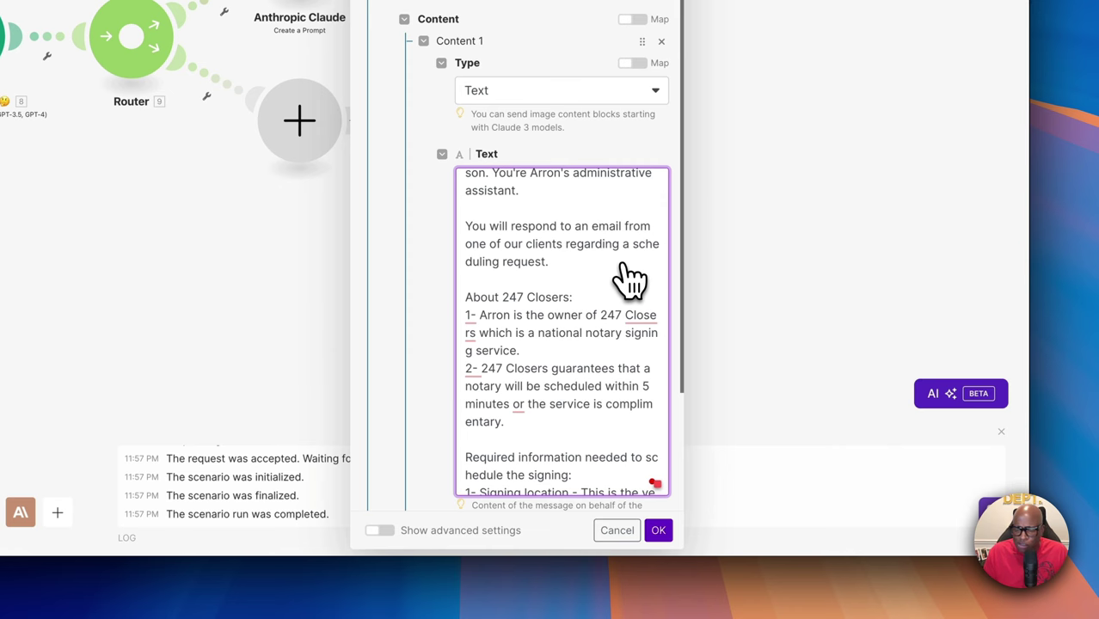
pyautogui.scroll(-4, 599, 276)
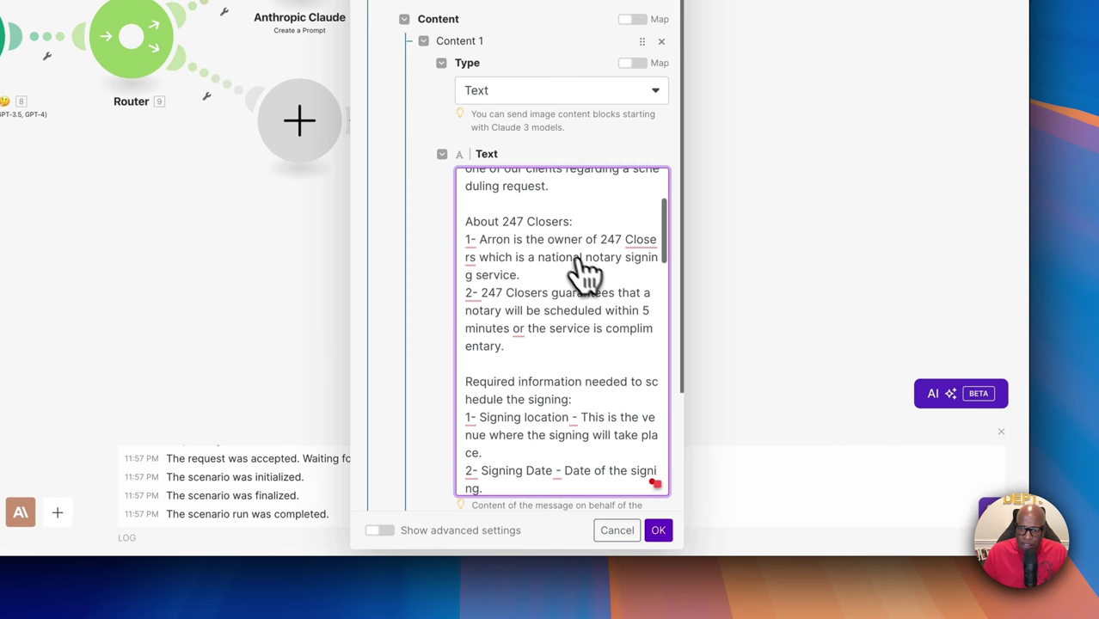
pyautogui.scroll(-5, 571, 374)
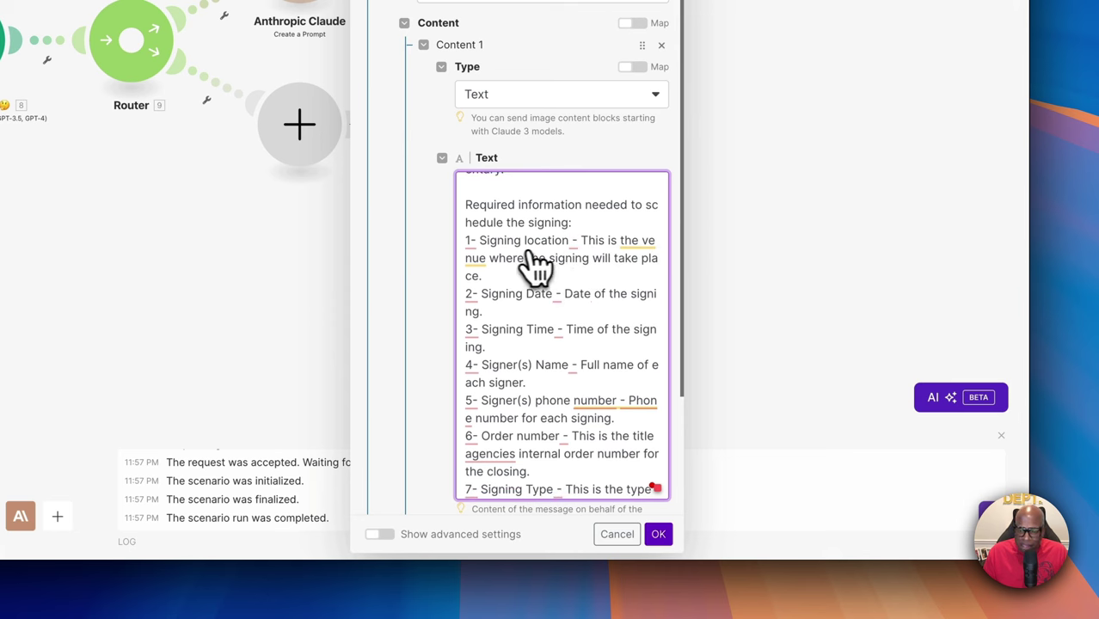
pyautogui.moveTo(572, 242)
pyautogui.scroll(-3, 549, 301)
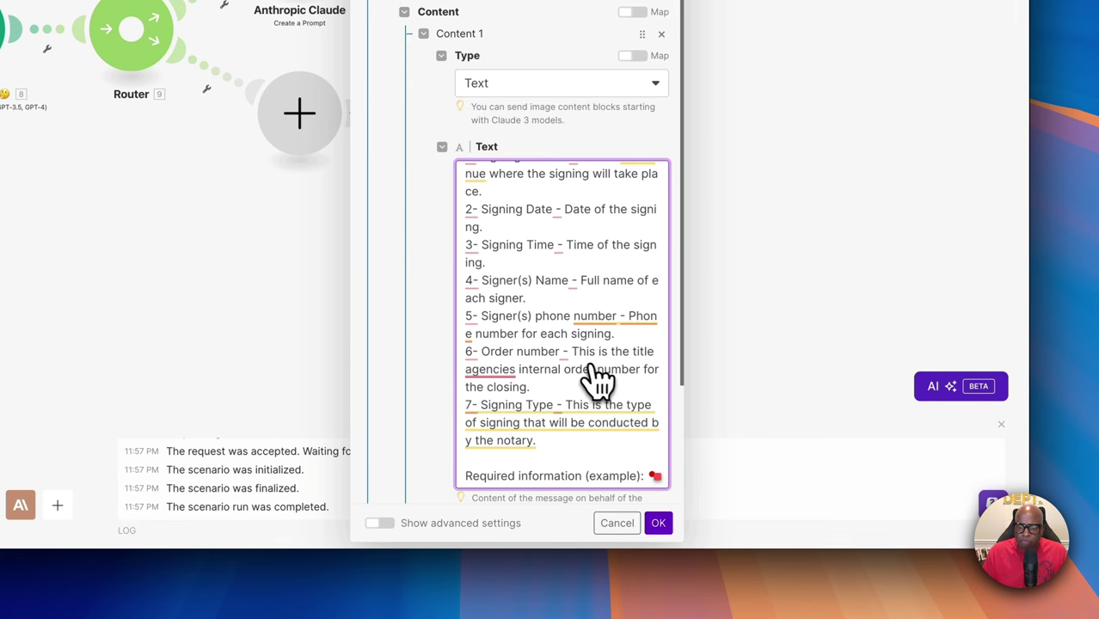
pyautogui.scroll(-2, 590, 375)
pyautogui.scroll(-2, 590, 375)
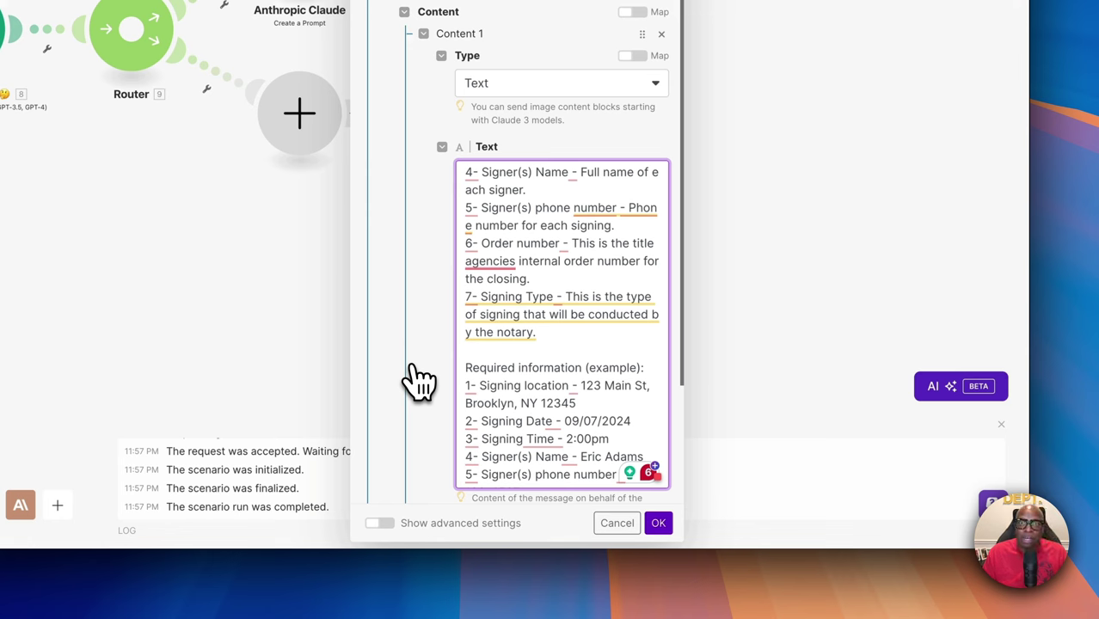
pyautogui.scroll(-4, 602, 413)
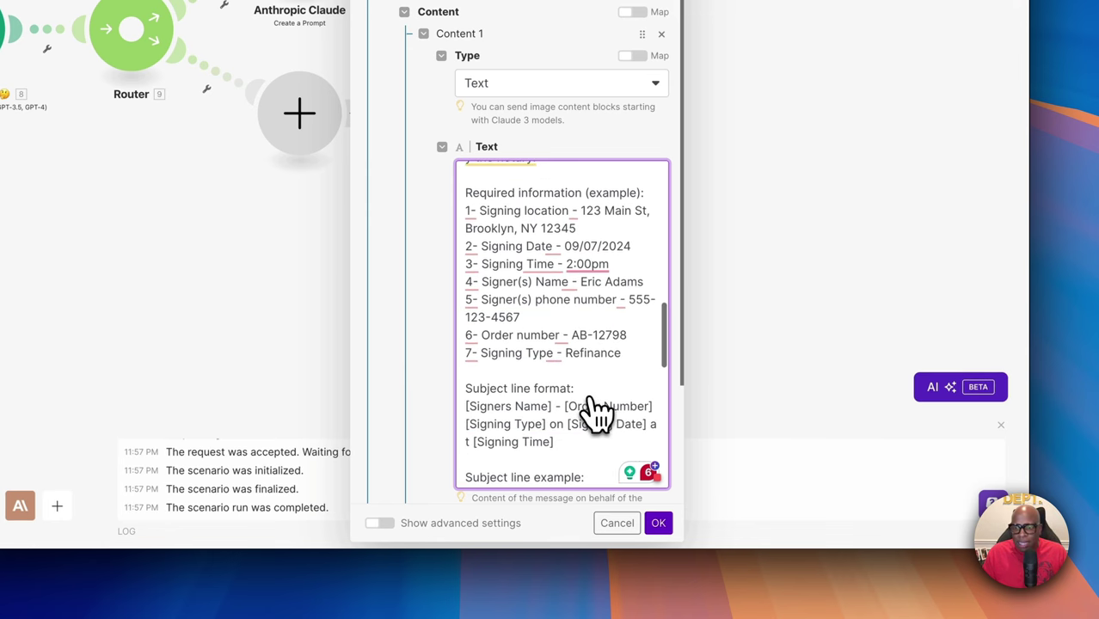
pyautogui.moveTo(572, 249)
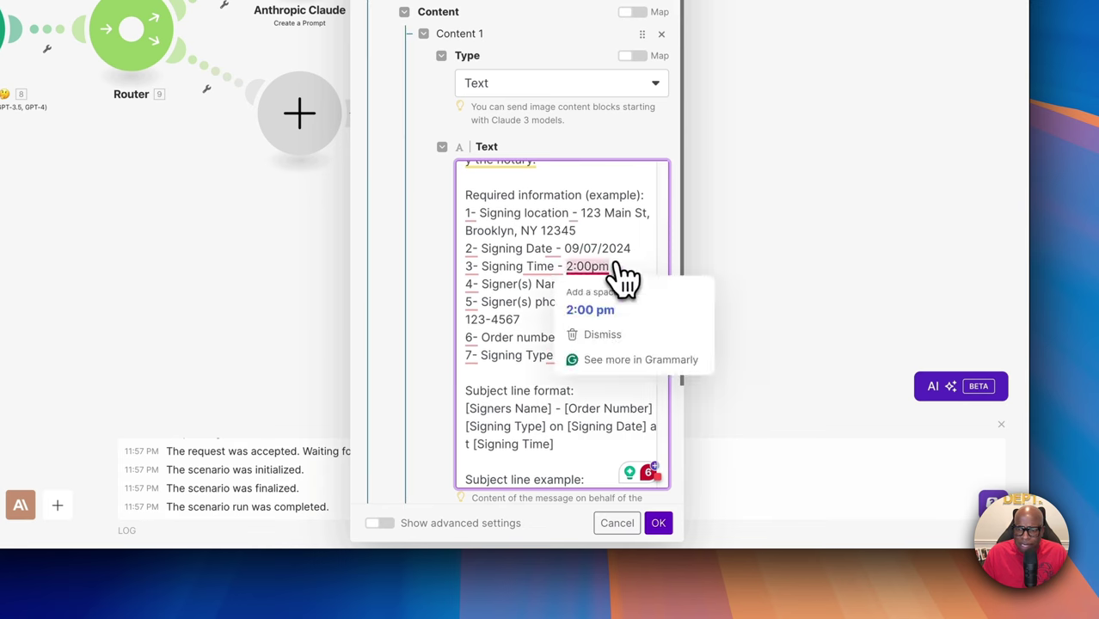
pyautogui.scroll(1, 612, 268)
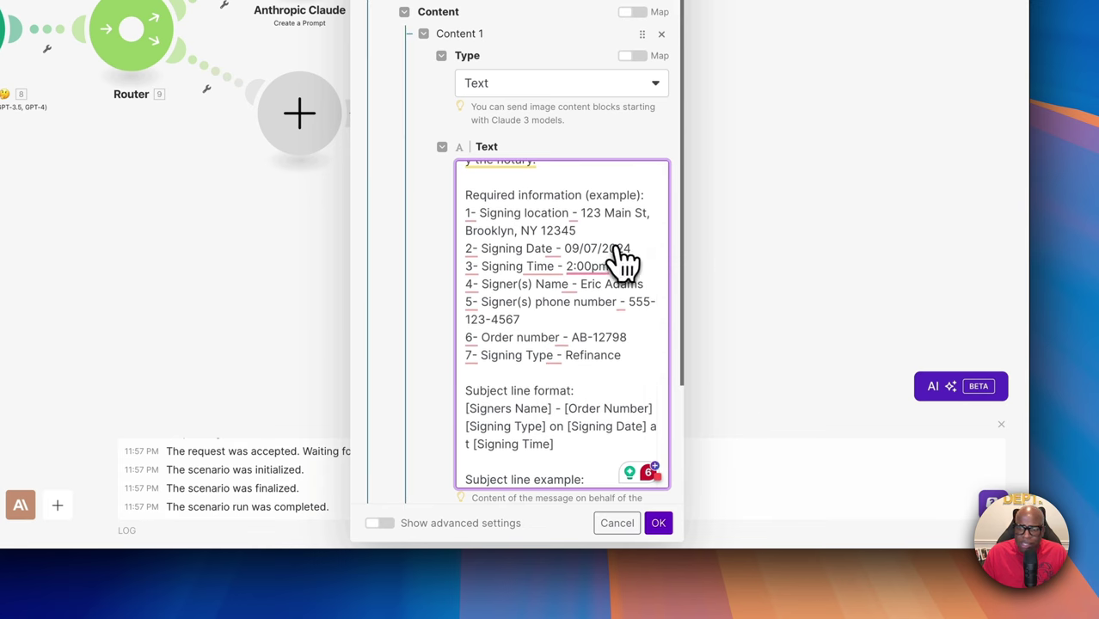
pyautogui.moveTo(584, 291)
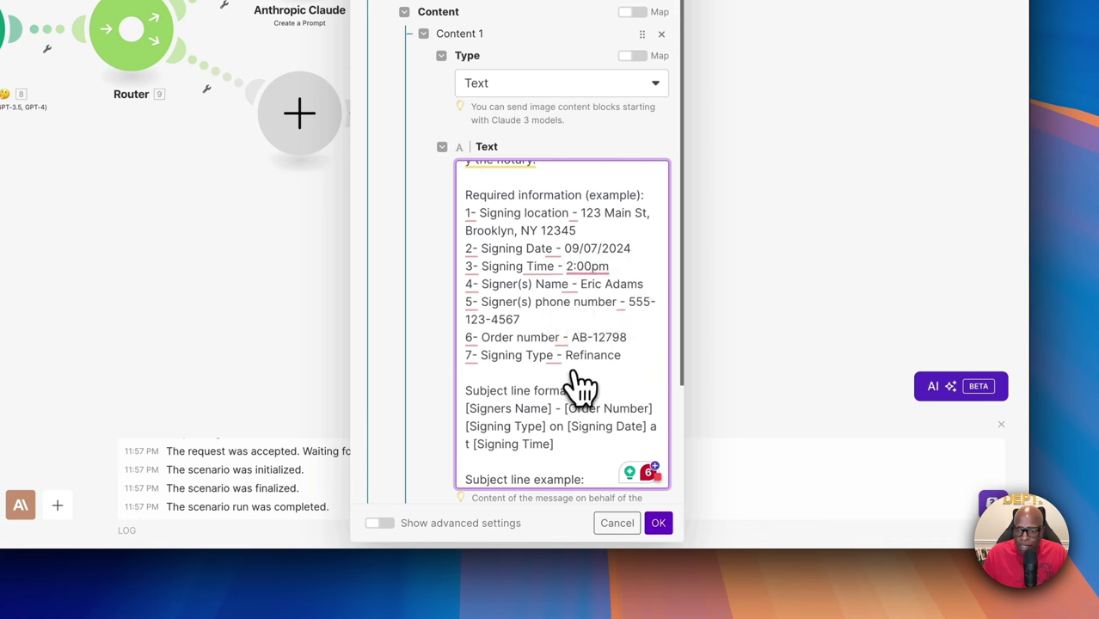
pyautogui.scroll(-2, 593, 365)
pyautogui.scroll(-1, 584, 365)
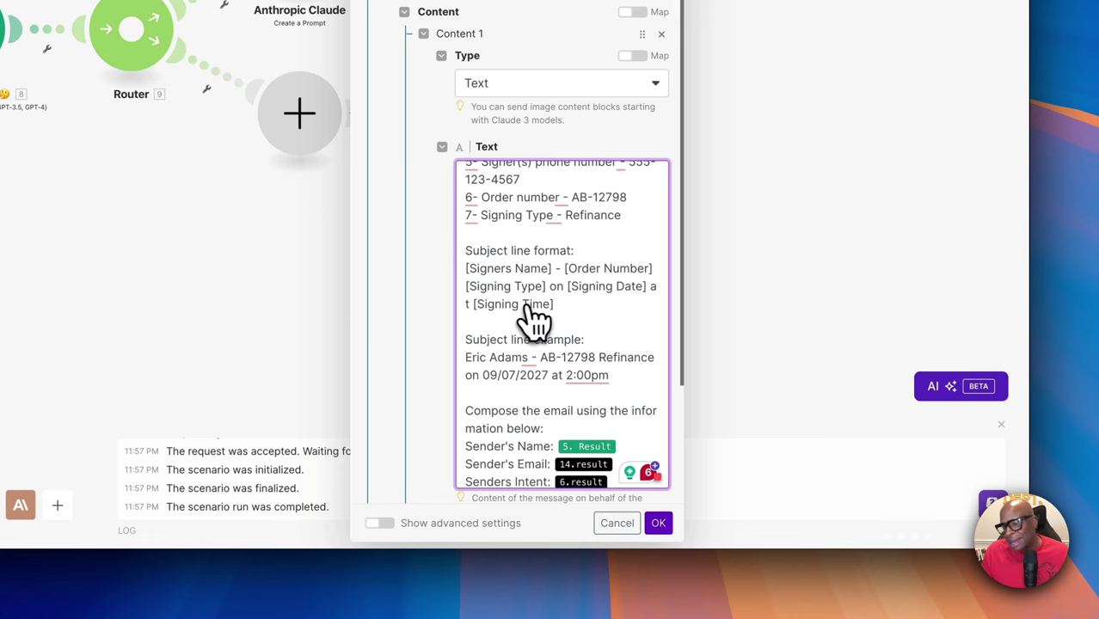
pyautogui.scroll(-1, 532, 344)
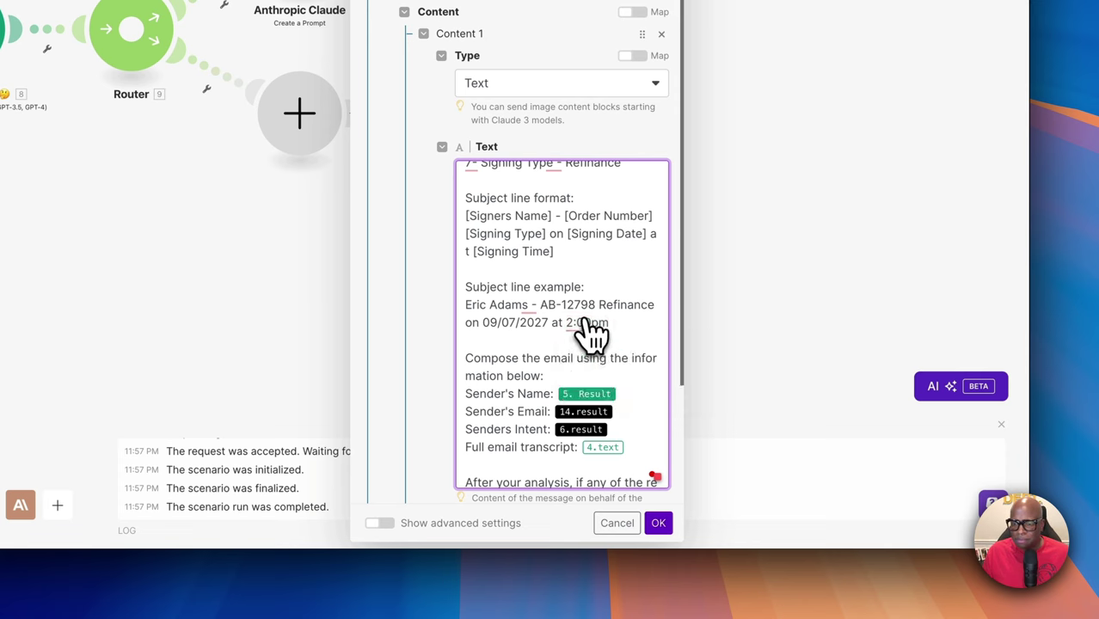
pyautogui.scroll(-3, 585, 328)
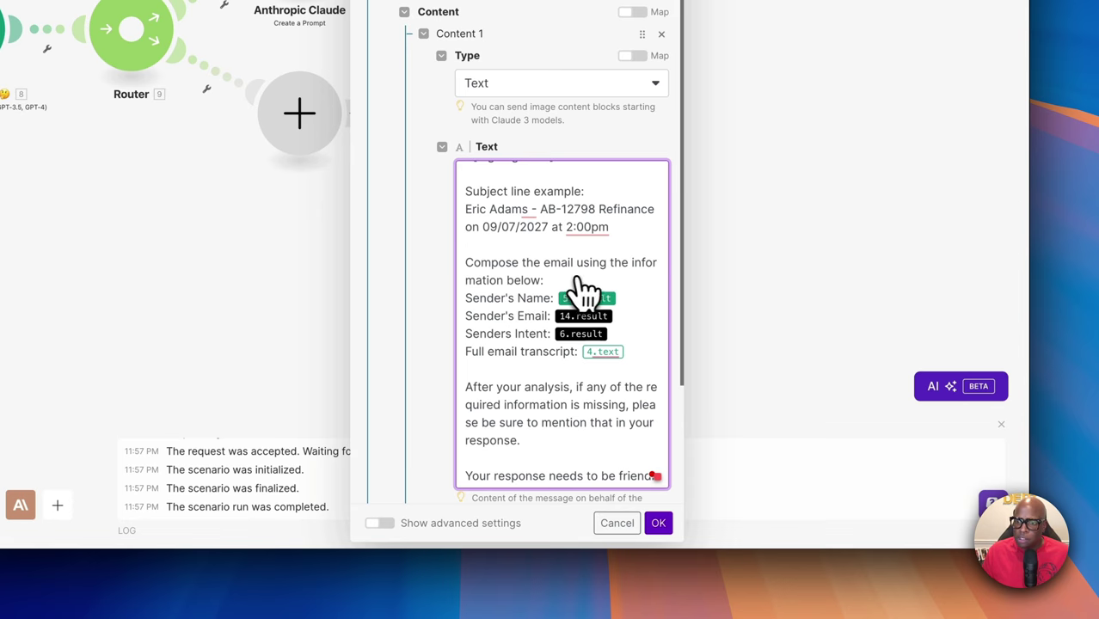
pyautogui.click(625, 305)
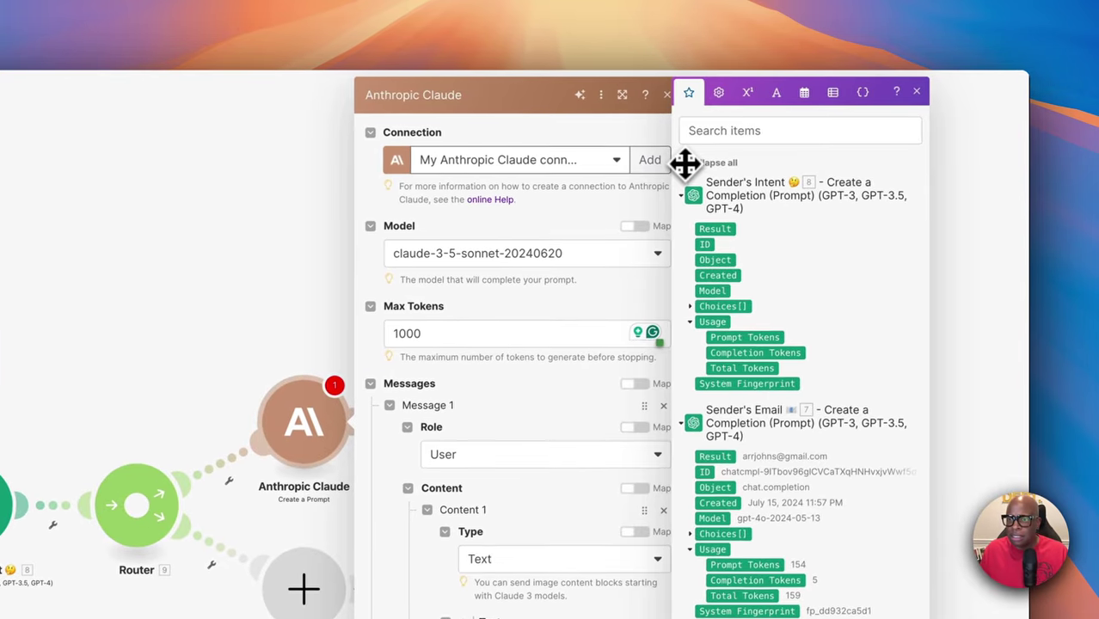
# Delete the old result and email transcript variables from the Claude prompt
pyautogui.click(692, 163)
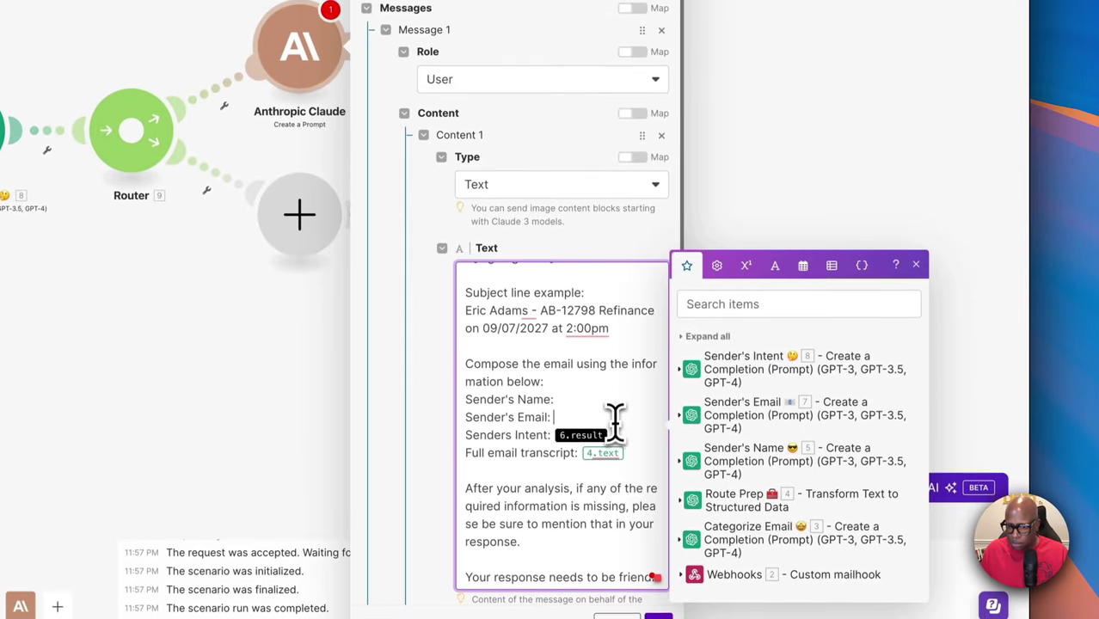
pyautogui.press('BackSpace')
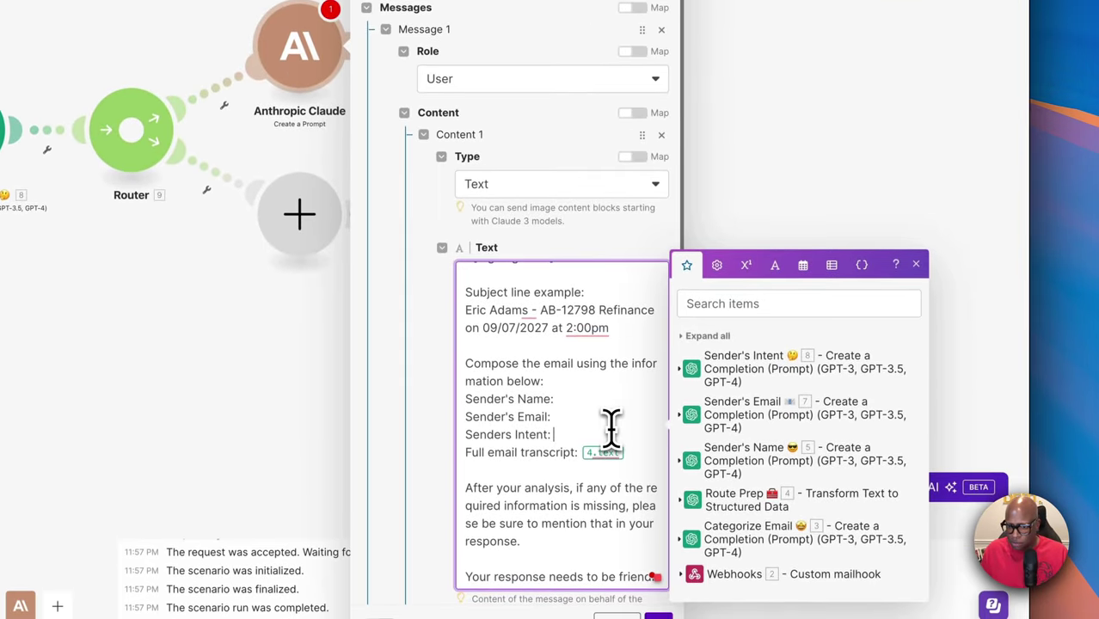
pyautogui.click(602, 452)
pyautogui.press('BackSpace')
# Insert the 5. Result variable after the Sender's Name label
pyautogui.click(557, 399)
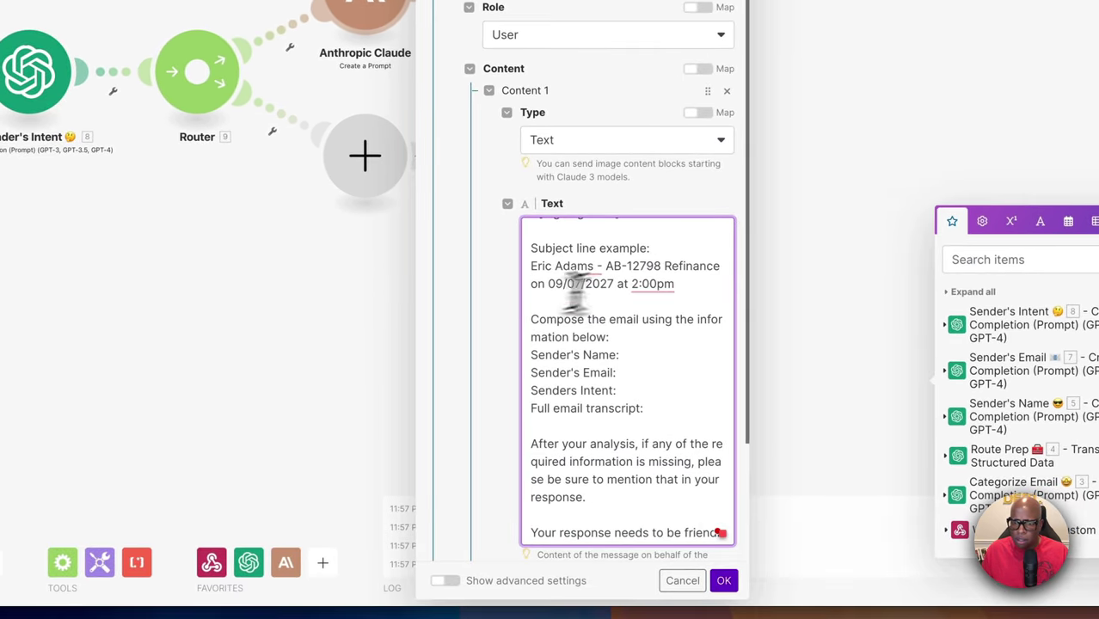
pyautogui.click(685, 282)
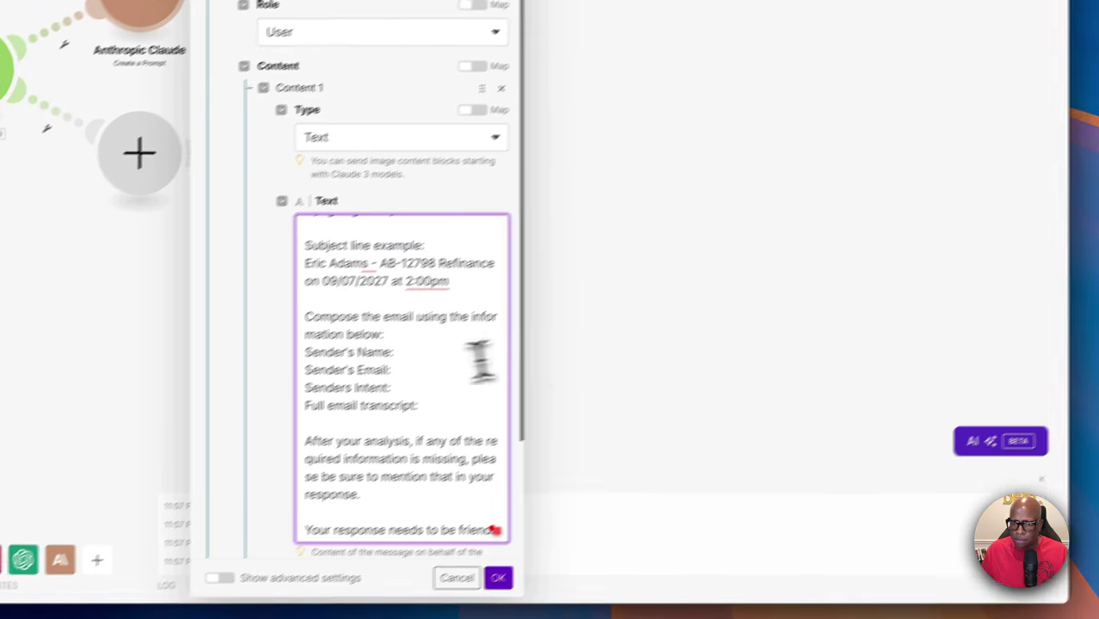
pyautogui.click(404, 354)
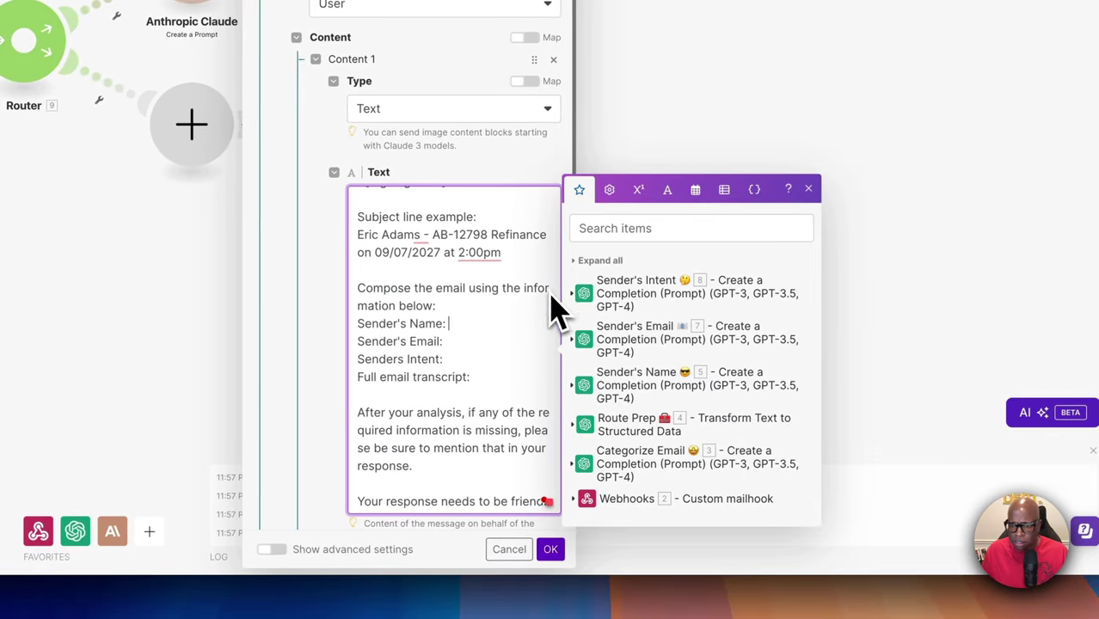
pyautogui.click(584, 389)
pyautogui.click(607, 280)
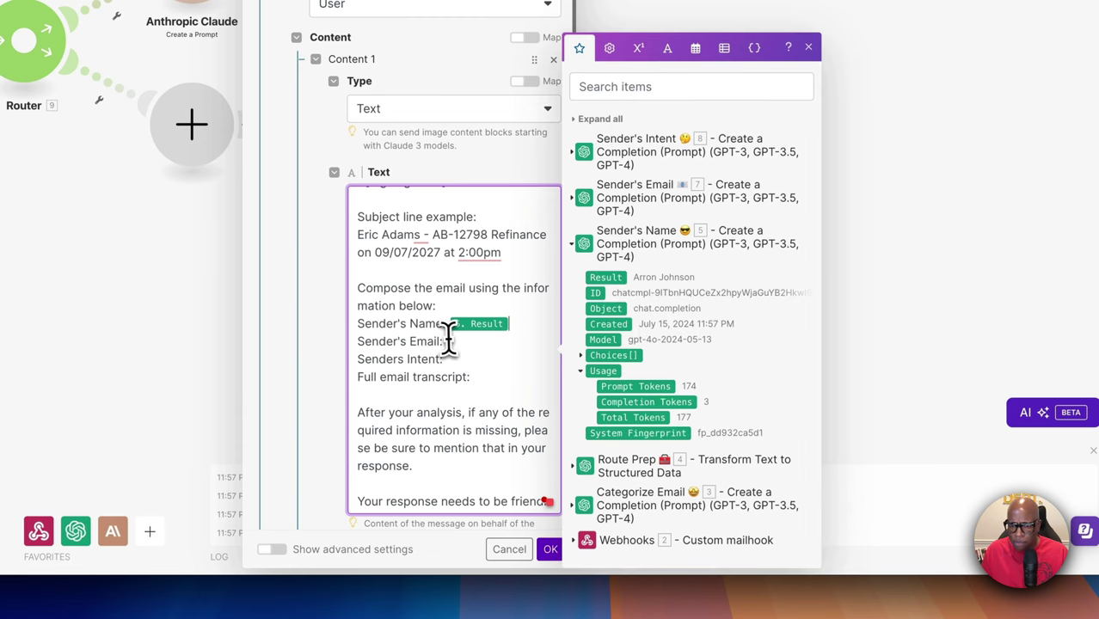
# Insert 7. Result after Sender's Email and 8. Result after Sender's Intent
pyautogui.click(452, 341)
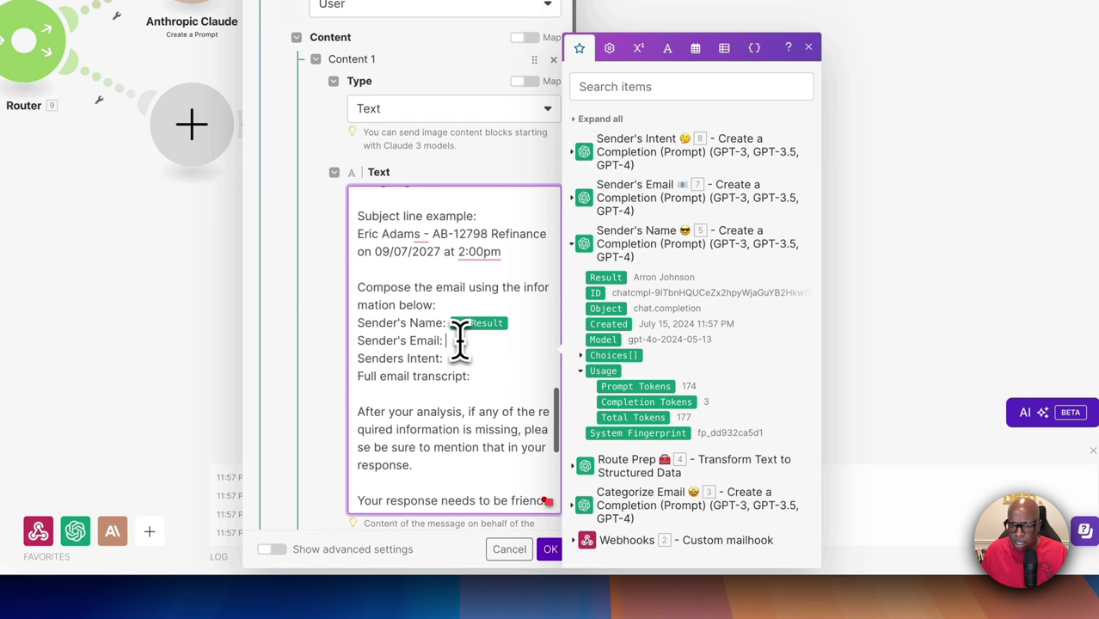
pyautogui.click(583, 256)
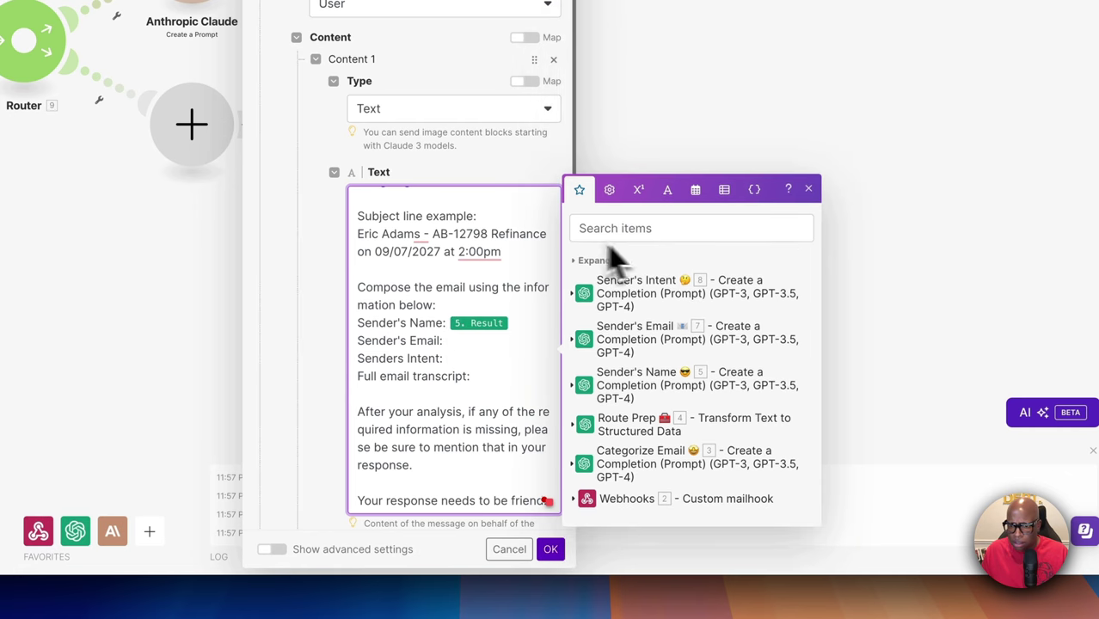
pyautogui.click(580, 344)
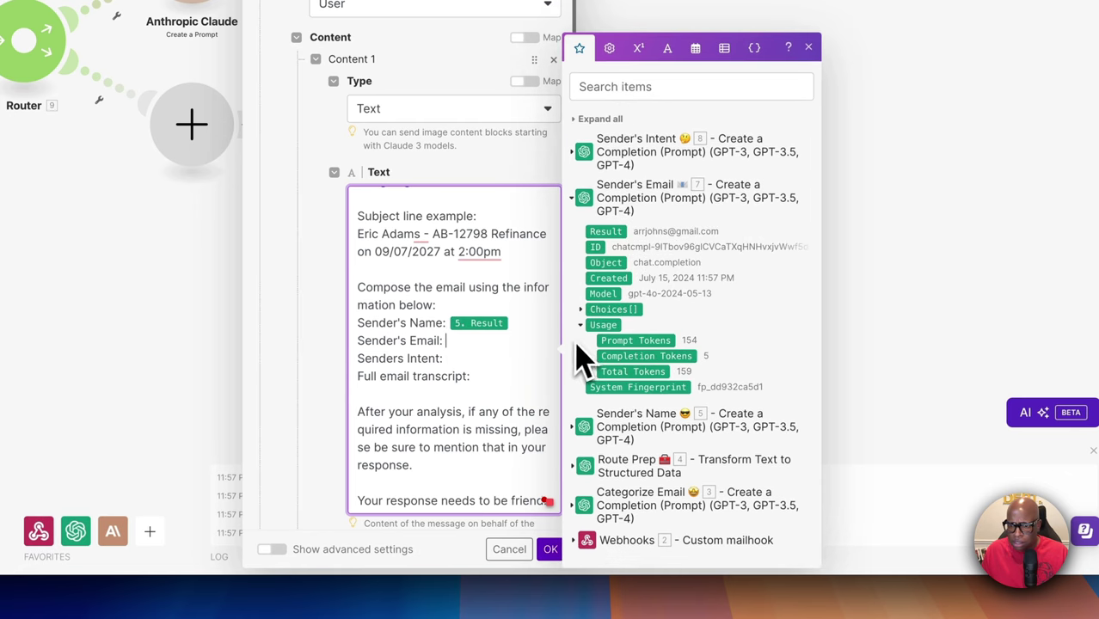
pyautogui.click(617, 236)
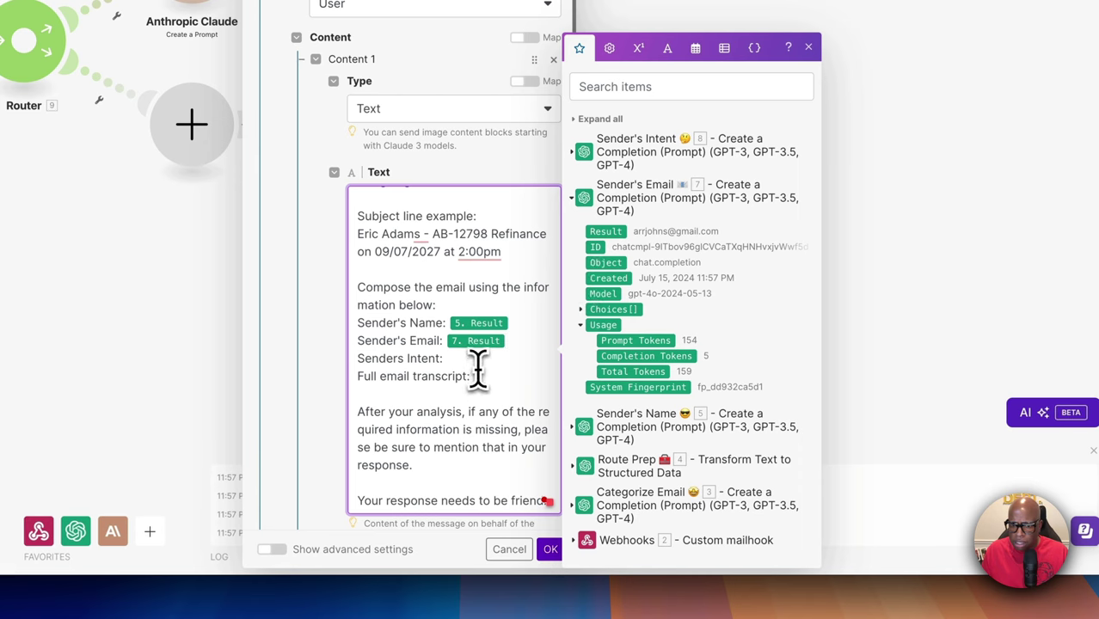
pyautogui.scroll(-1, 478, 365)
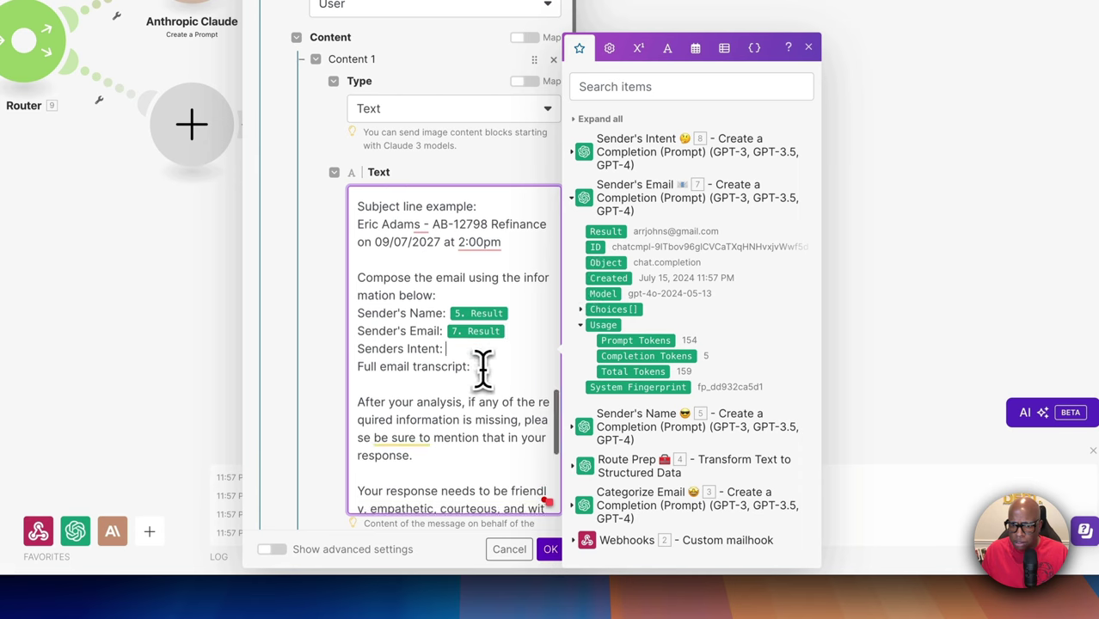
pyautogui.click(583, 206)
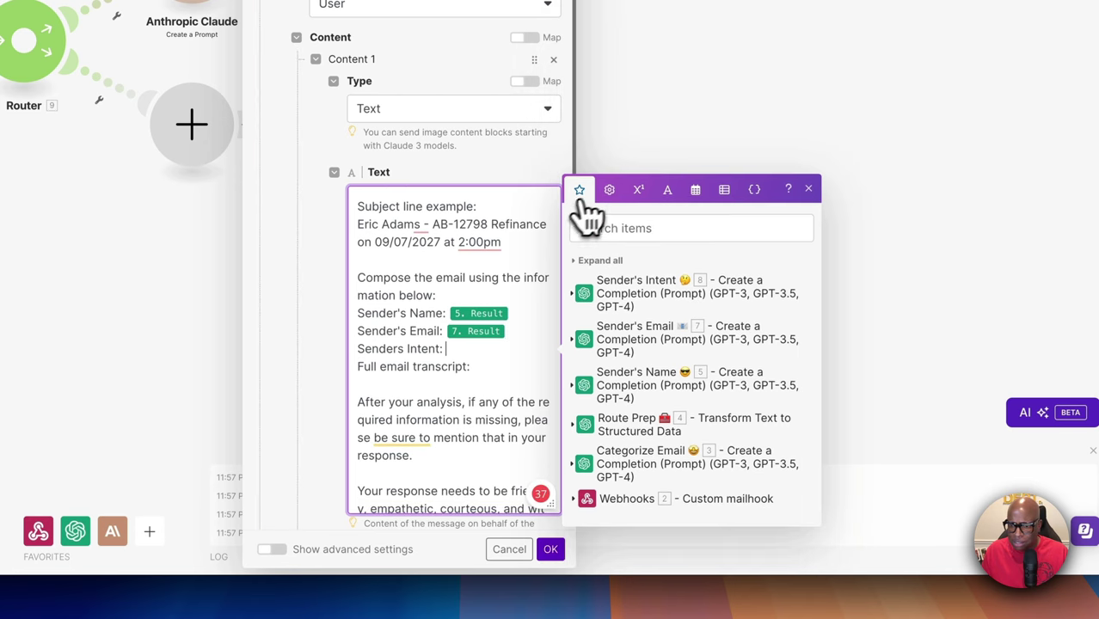
pyautogui.click(579, 303)
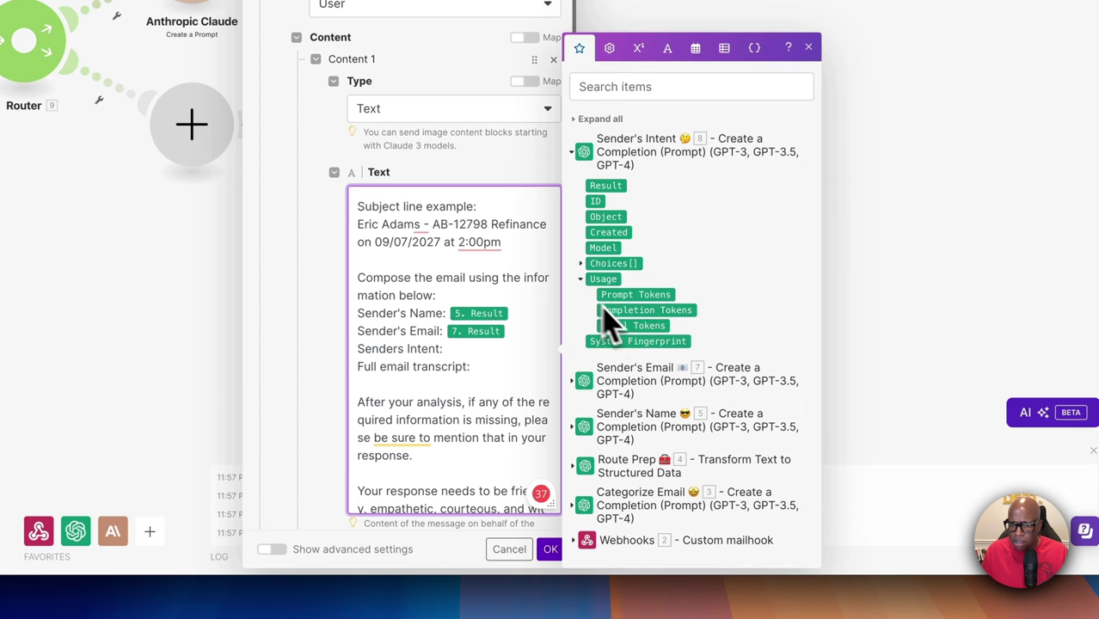
pyautogui.click(605, 185)
# Map the webhook's 2. Text after Full email transcript and close the mapping panel
pyautogui.click(508, 370)
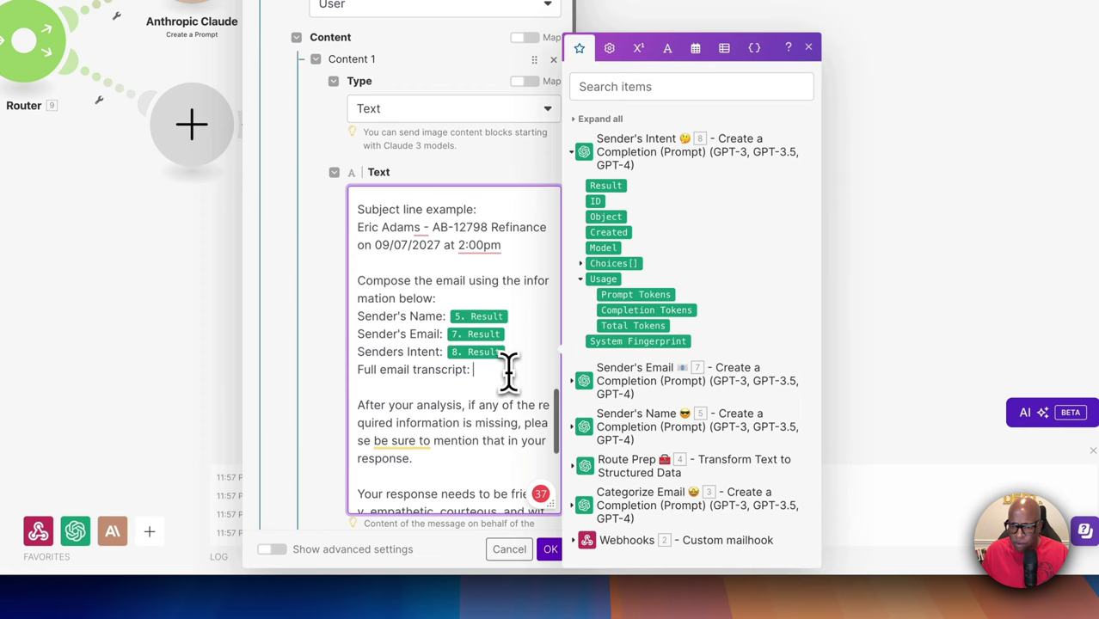
pyautogui.click(584, 153)
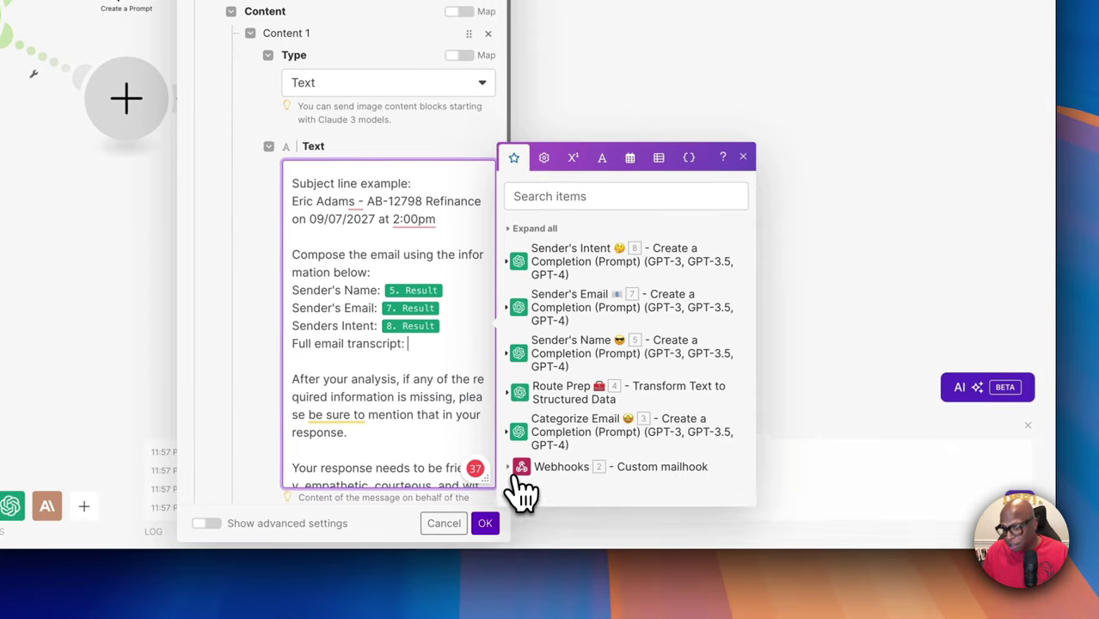
pyautogui.click(520, 470)
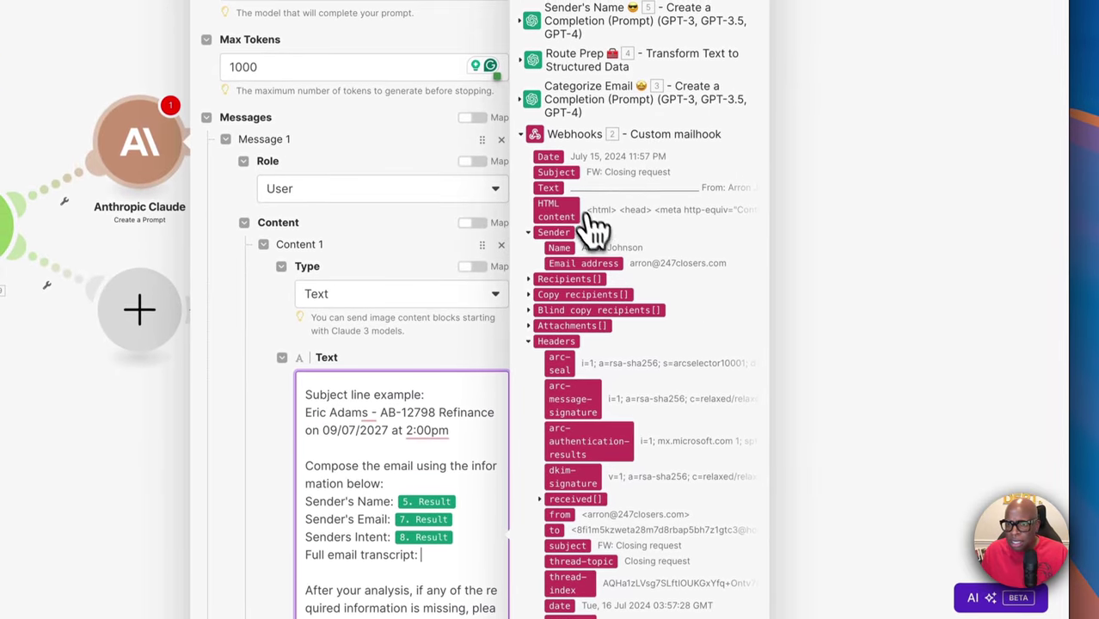
pyautogui.moveTo(559, 189); pyautogui.dragTo(385, 579)
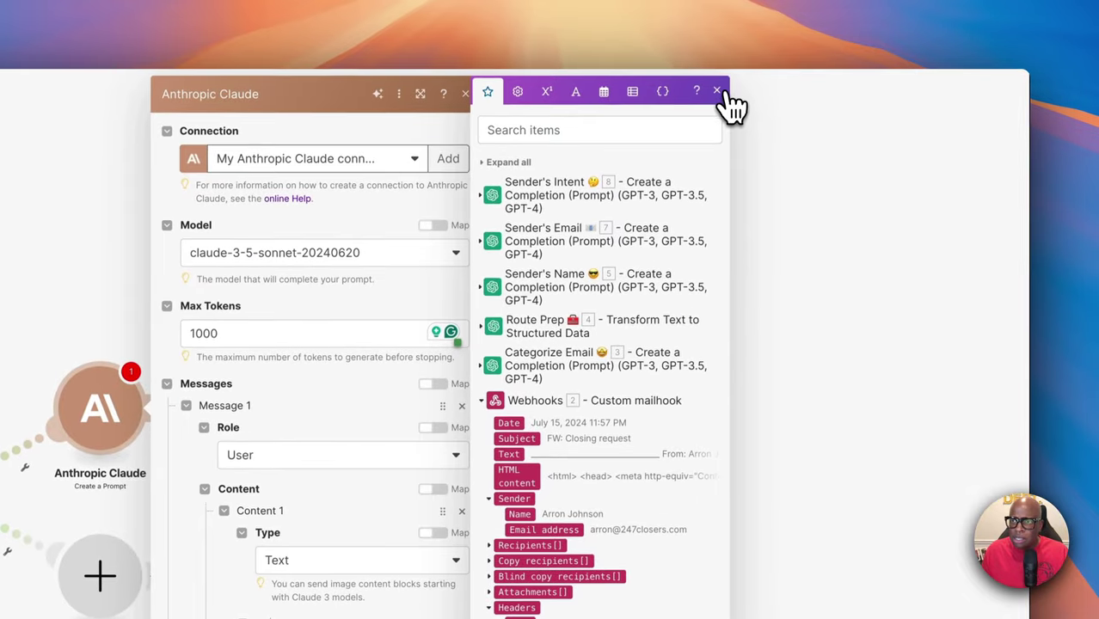
pyautogui.click(716, 90)
pyautogui.scroll(-3, 555, 361)
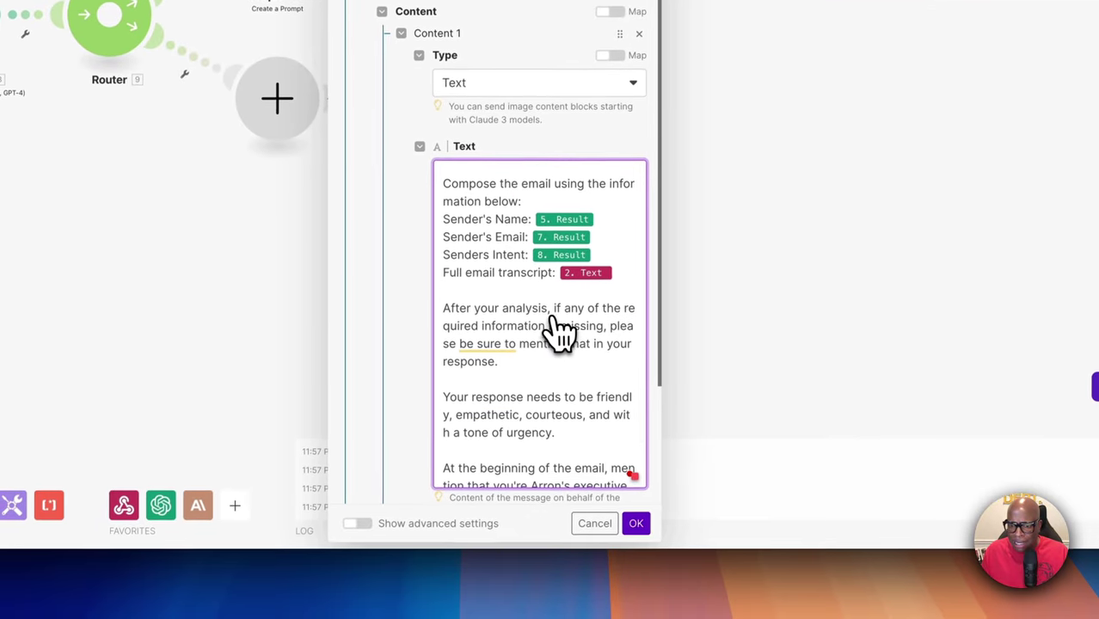
pyautogui.scroll(-1, 559, 331)
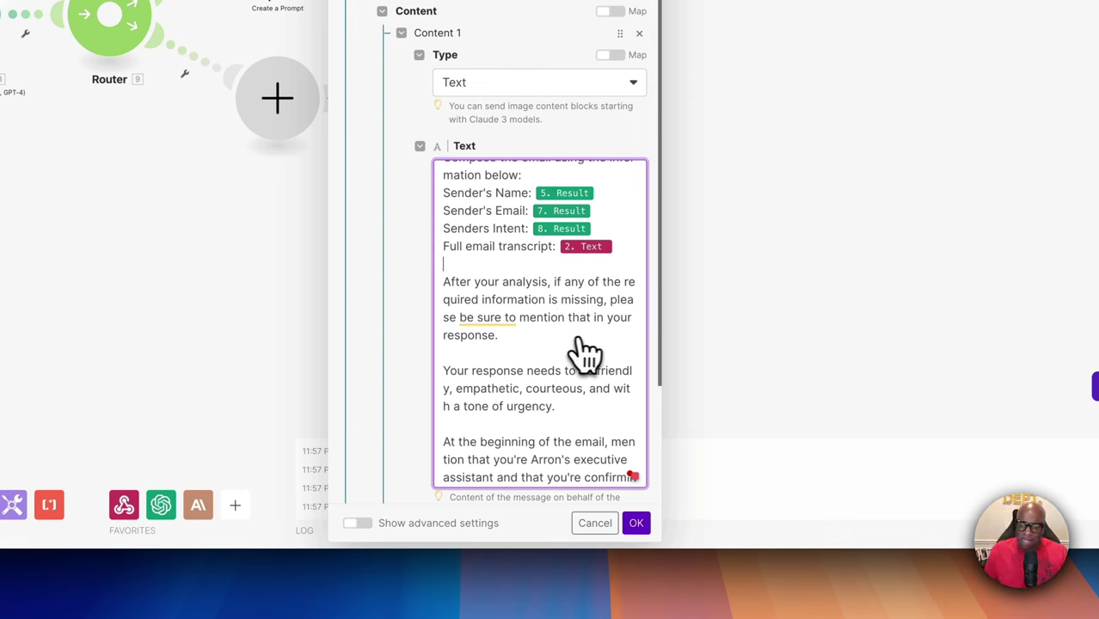
pyautogui.scroll(-1, 562, 351)
pyautogui.scroll(4, 565, 351)
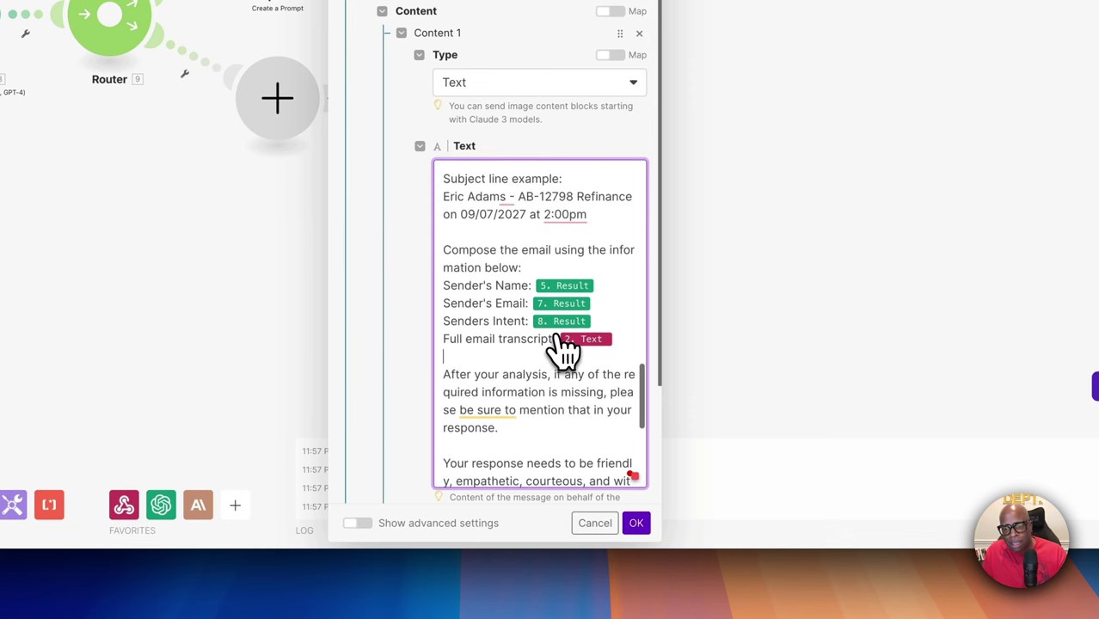
pyautogui.scroll(10, 563, 351)
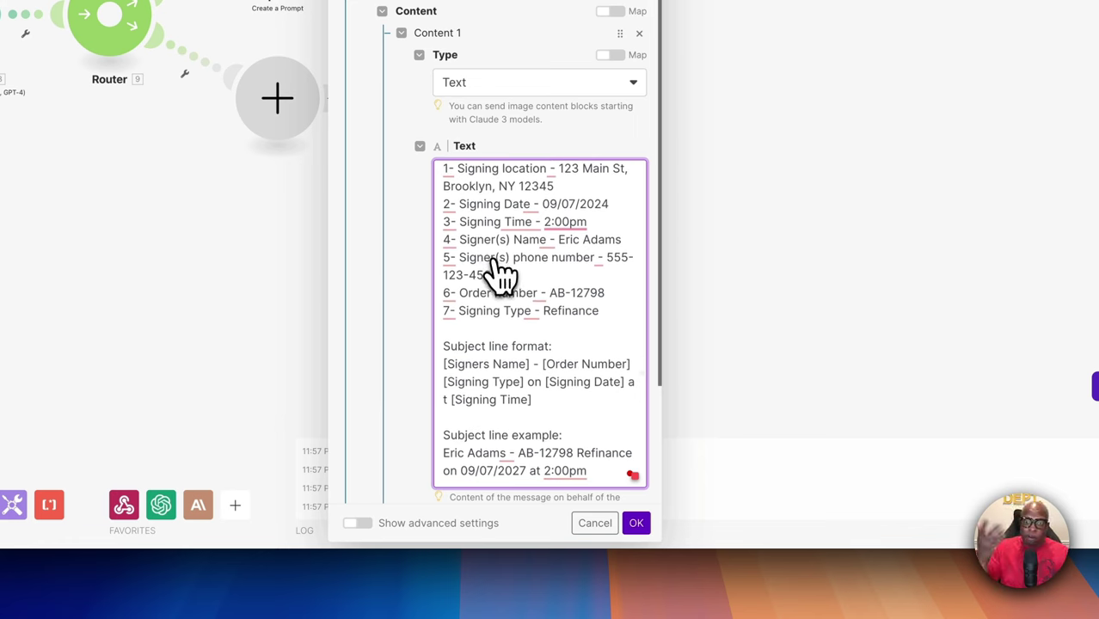
pyautogui.scroll(-14, 559, 297)
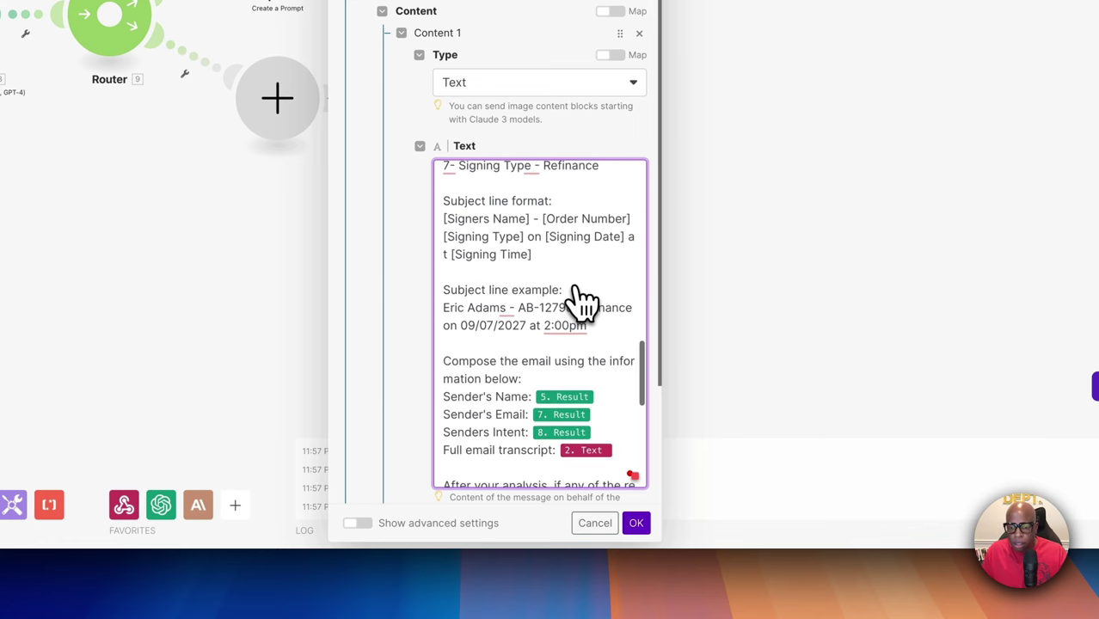
pyautogui.scroll(-2, 559, 301)
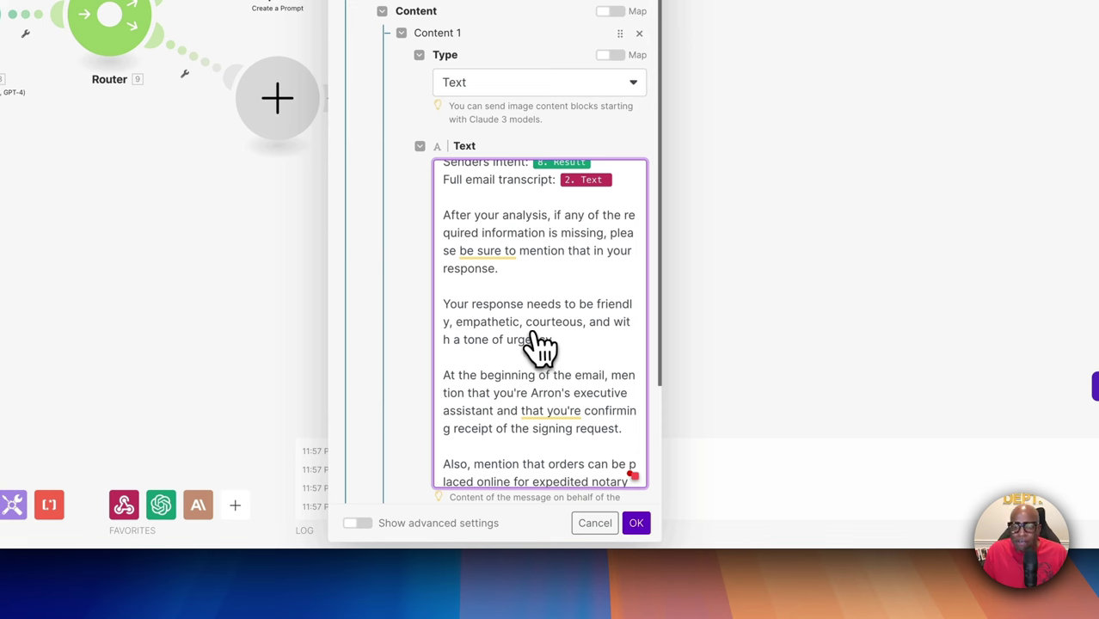
pyautogui.scroll(-3, 536, 346)
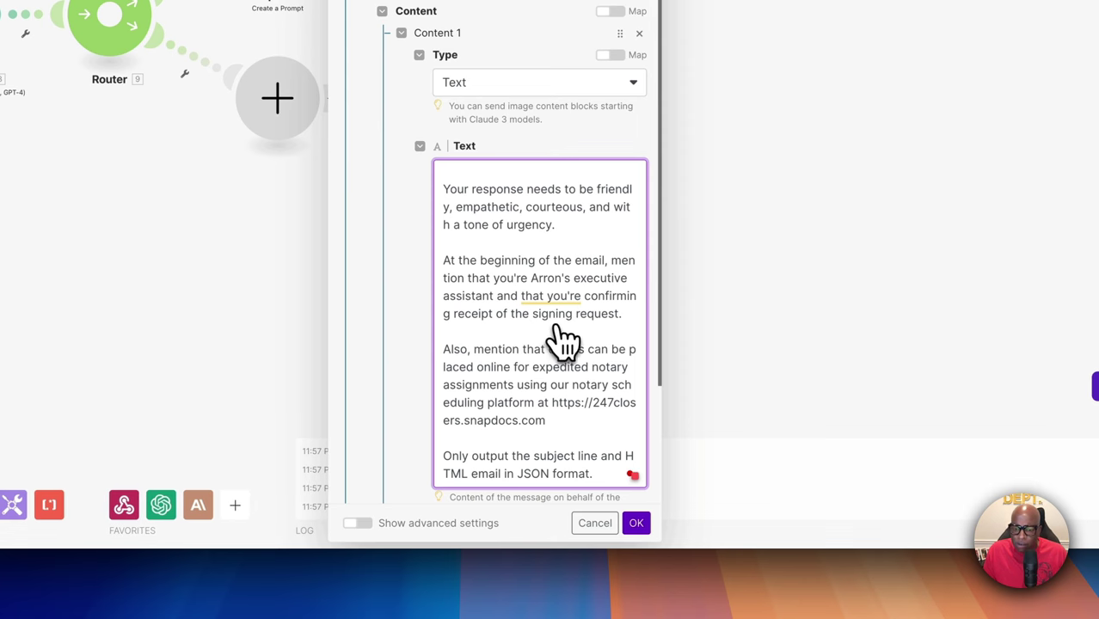
pyautogui.scroll(-1, 568, 348)
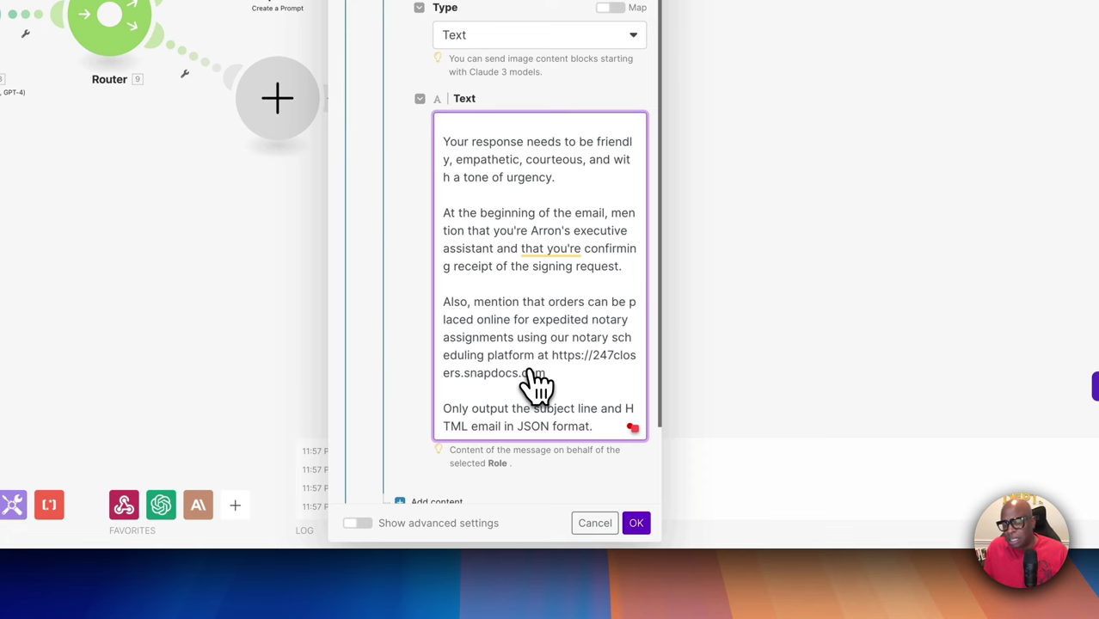
pyautogui.hscroll(2, 533, 383)
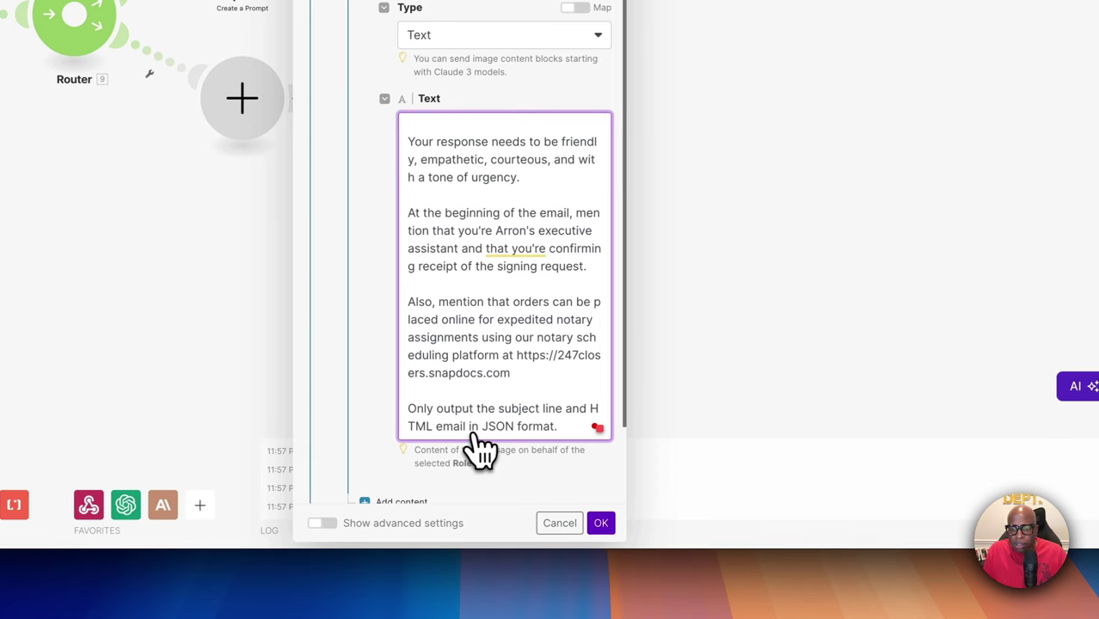
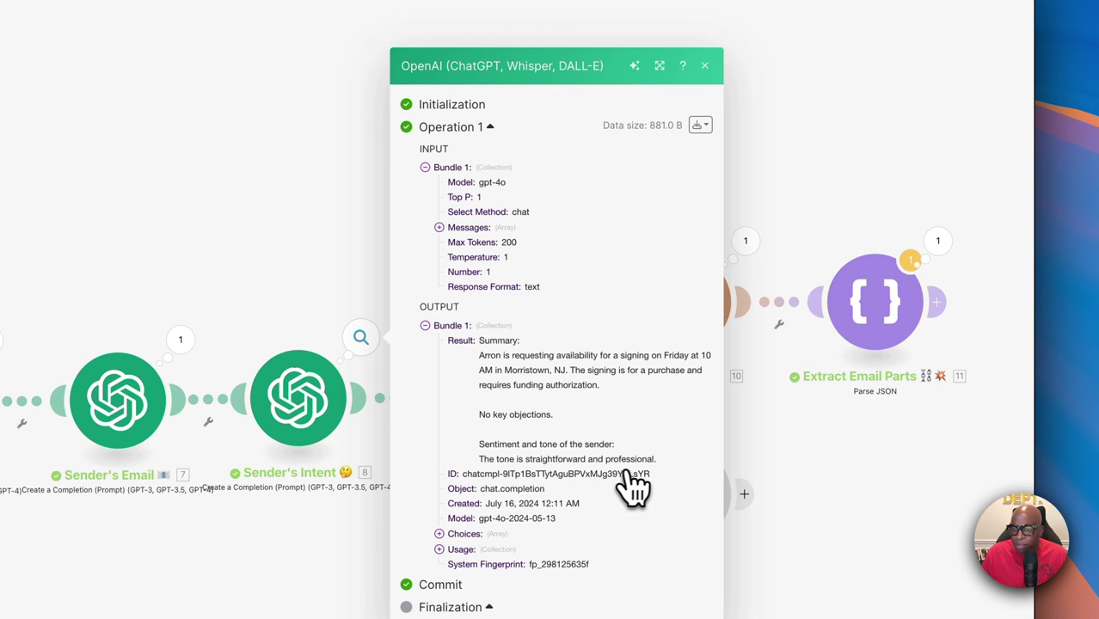
# Read Claude's drafted email, starting 'Dear Valued Client', in the Draft Email output
pyautogui.click(703, 149)
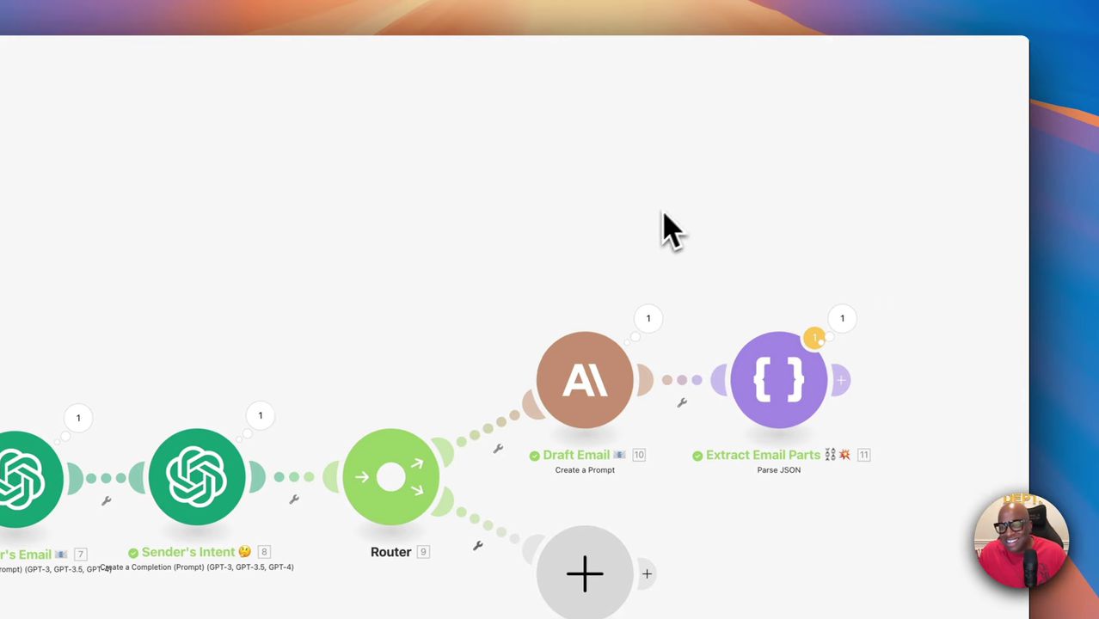
pyautogui.click(635, 320)
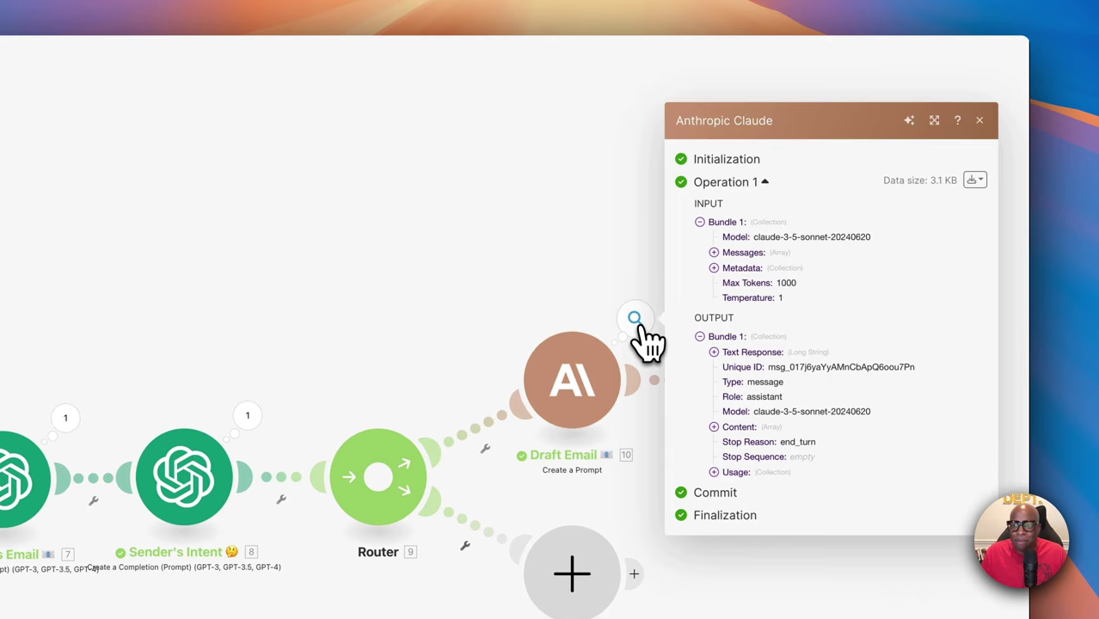
pyautogui.click(713, 353)
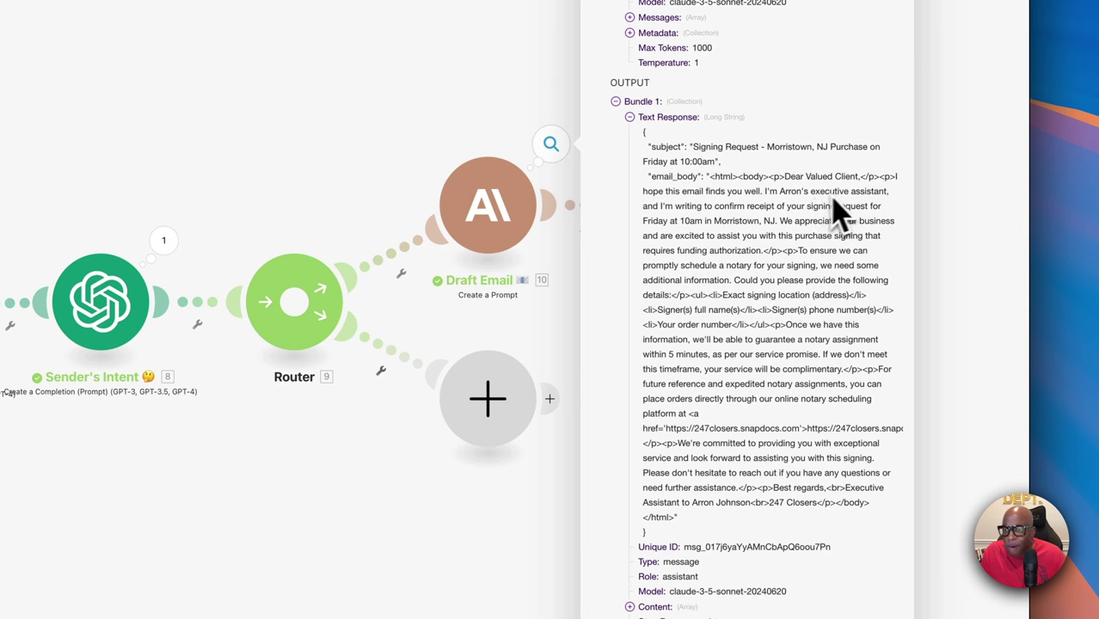
pyautogui.moveTo(784, 176); pyautogui.dragTo(858, 177)
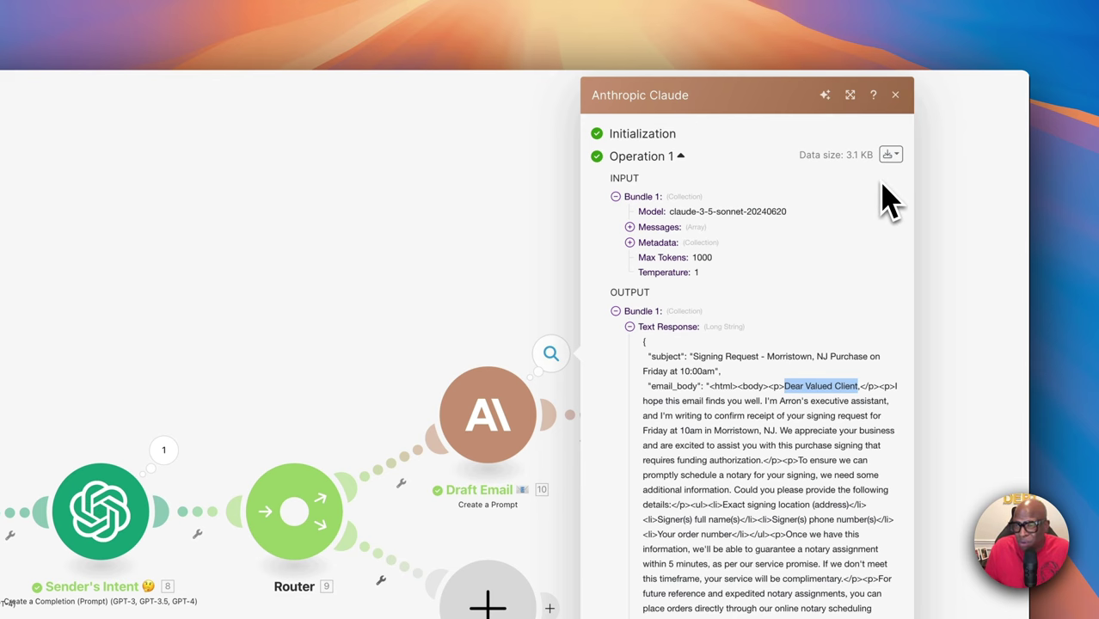
pyautogui.click(895, 96)
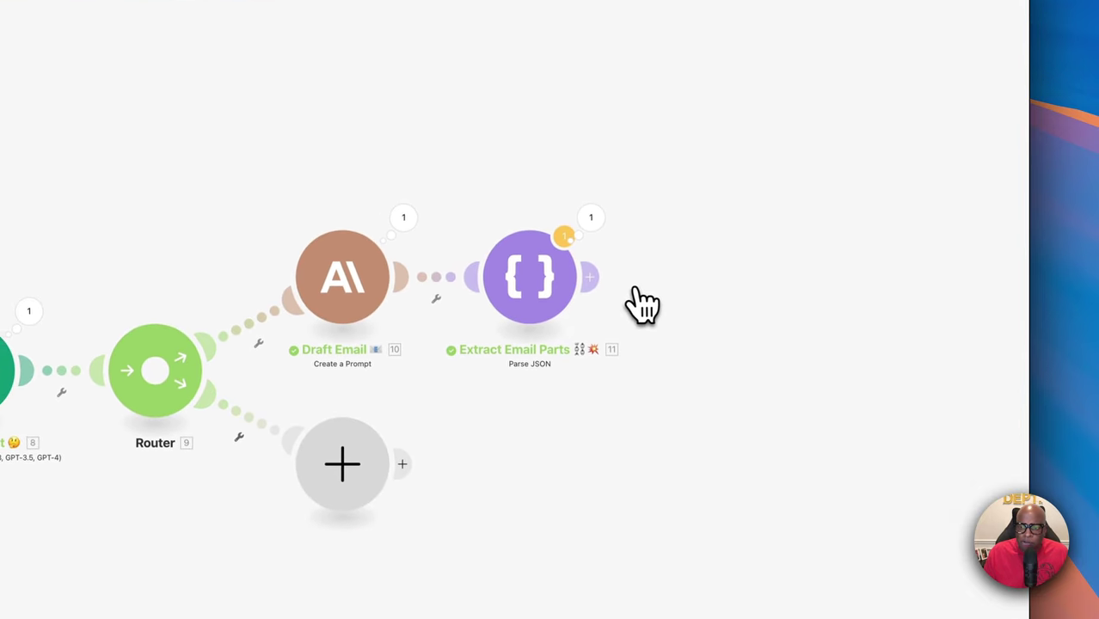
# Check the parsed subject and full HTML email_body in the Extract Email Parts output
pyautogui.click(591, 219)
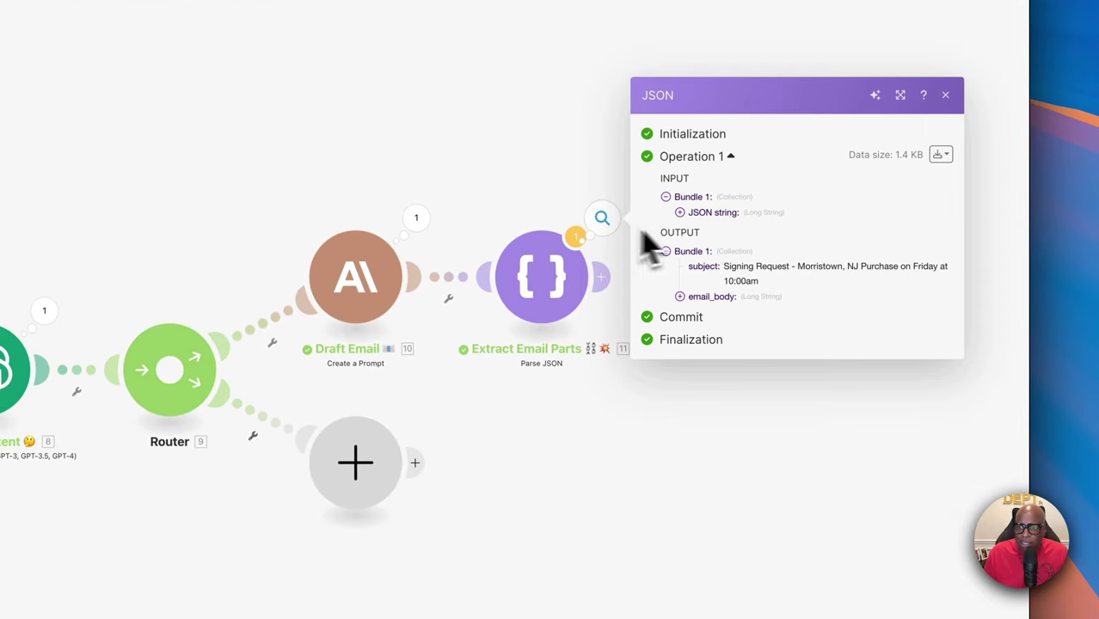
pyautogui.tripleClick(737, 273)
pyautogui.click(681, 298)
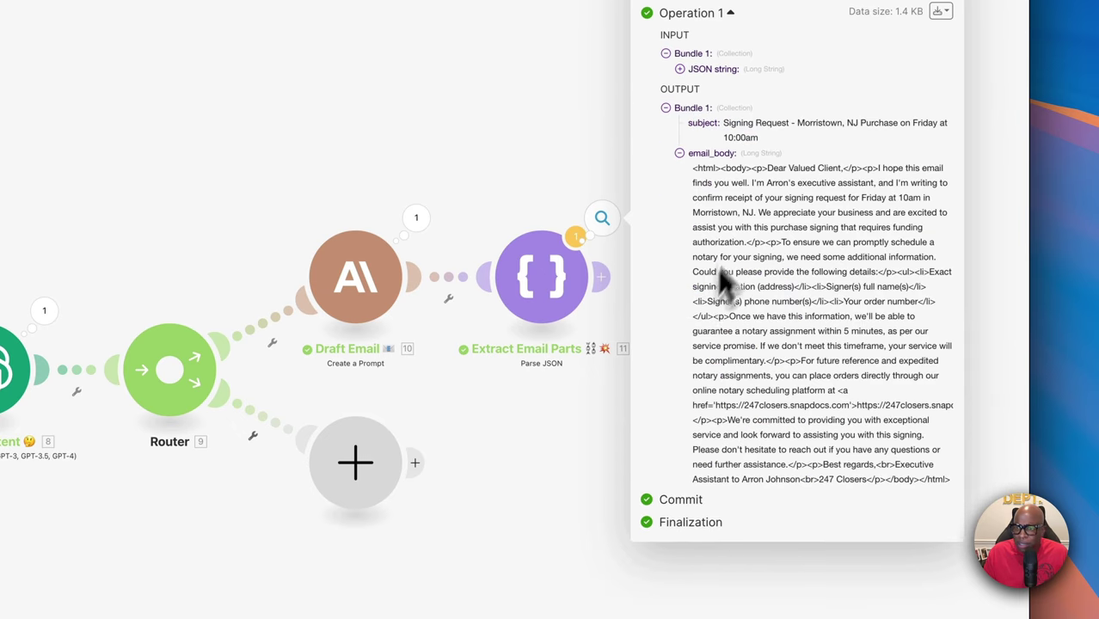
pyautogui.scroll(-3, 780, 442)
pyautogui.click(596, 400)
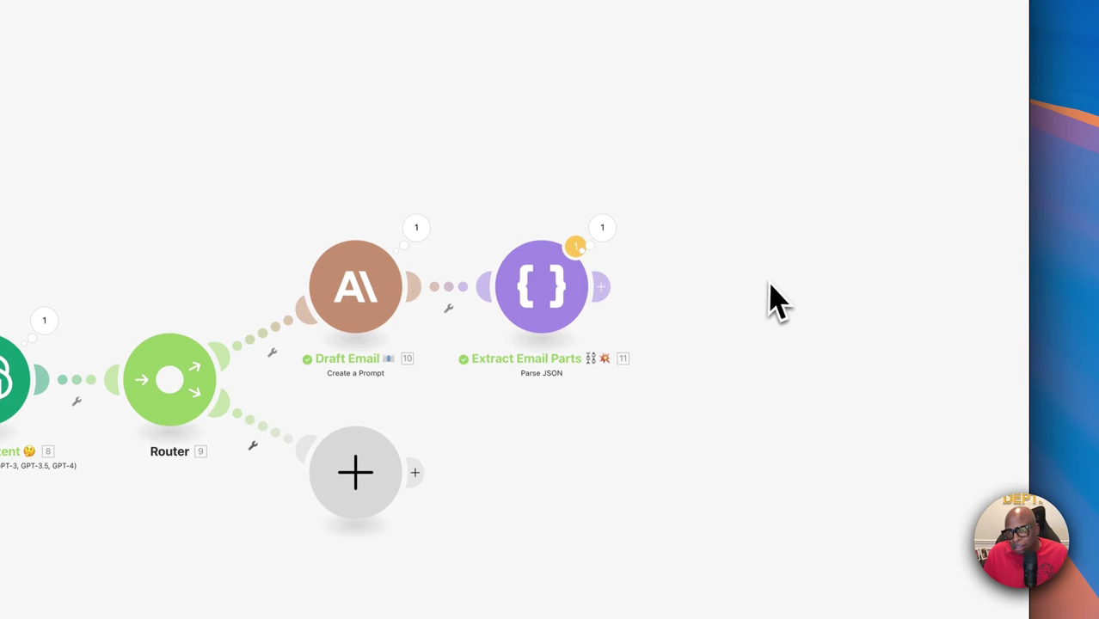
# Add a Microsoft 365 Email 'Create a Draft Message' module after Extract Email Parts
pyautogui.click(602, 285)
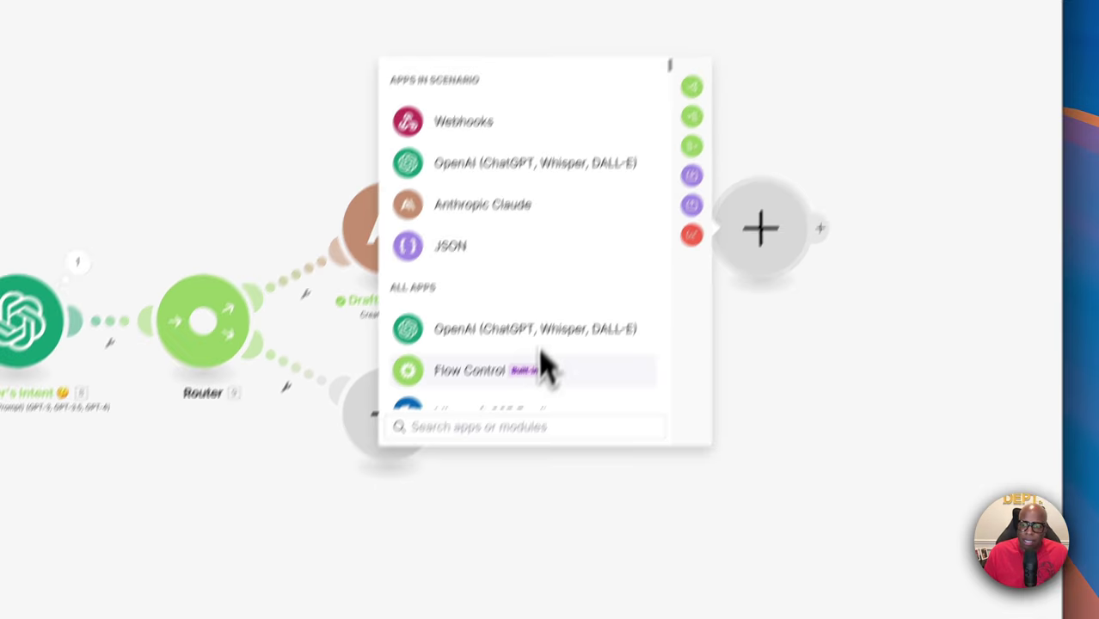
pyautogui.scroll(-2, 539, 350)
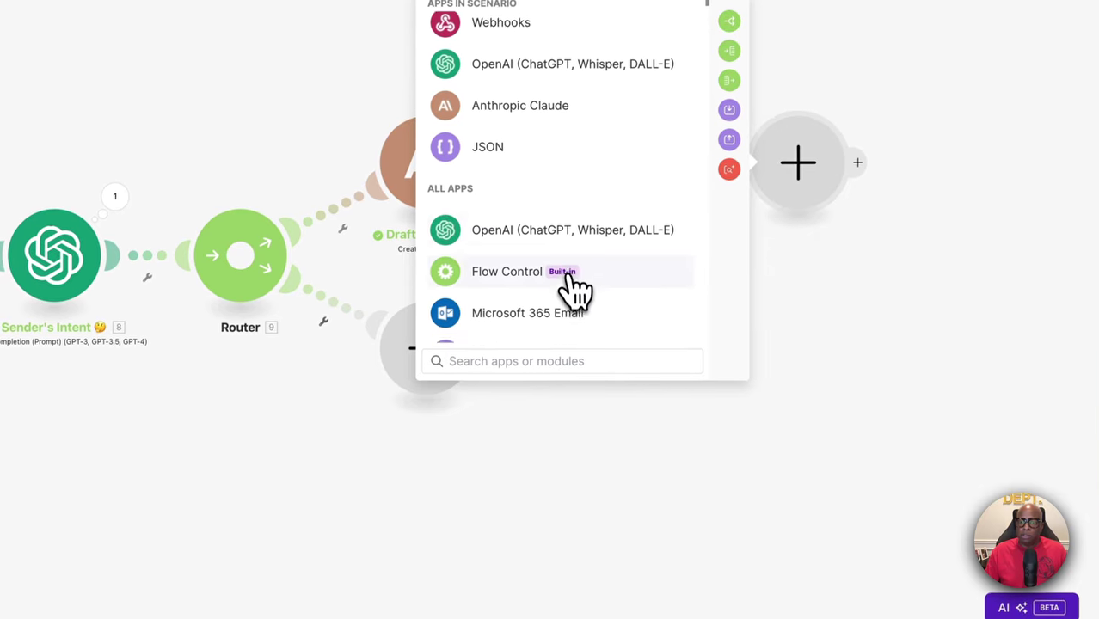
pyautogui.click(526, 362)
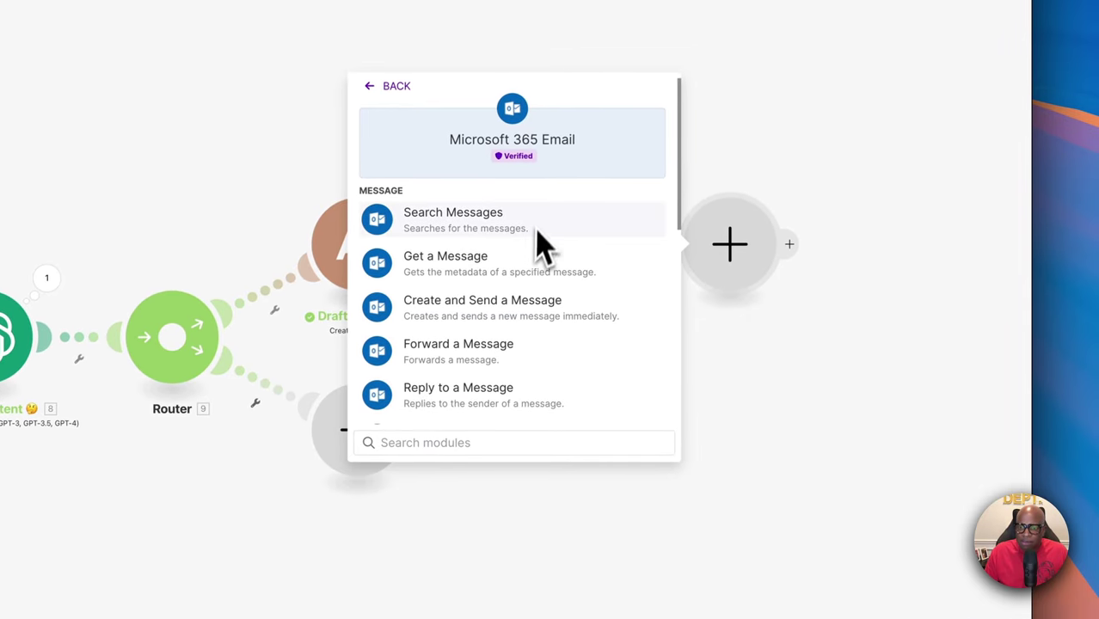
pyautogui.scroll(-5, 481, 290)
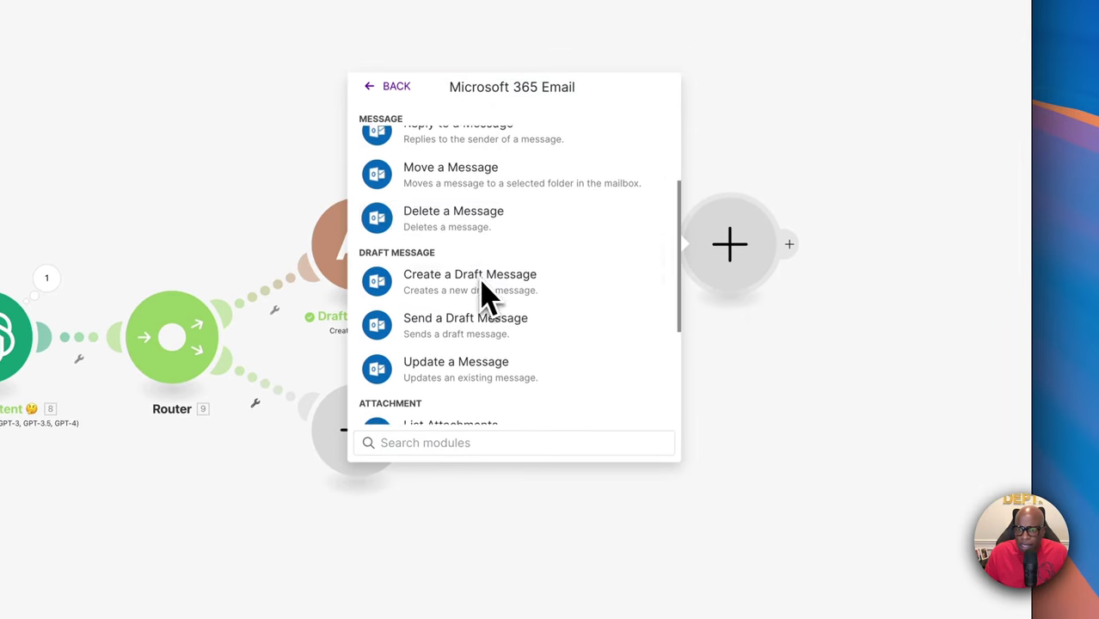
pyautogui.click(449, 263)
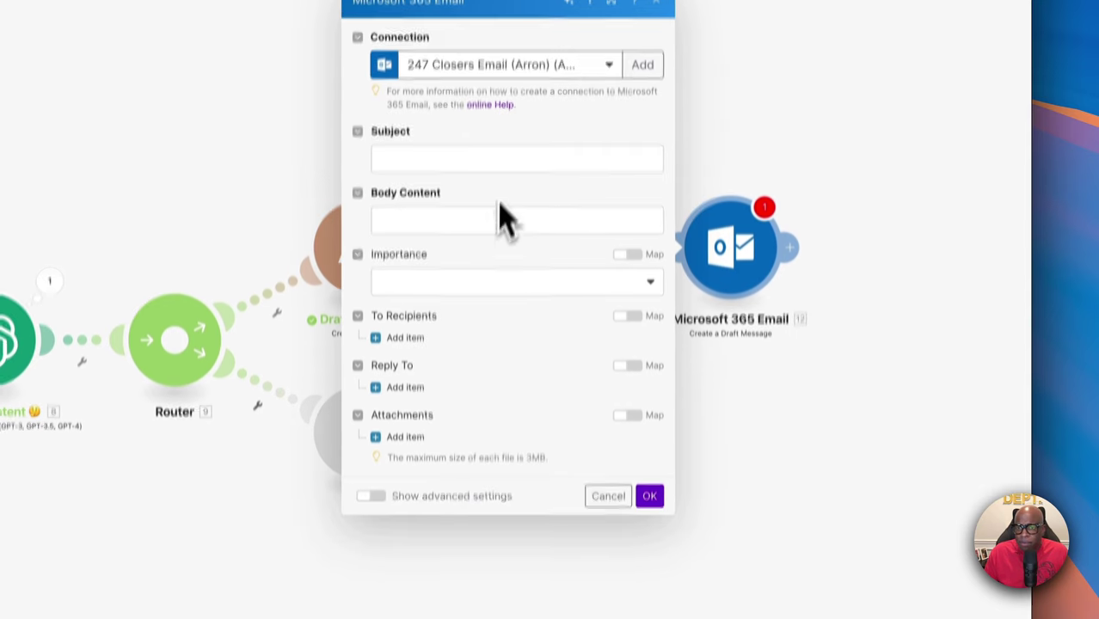
# Map 11.subject into the draft subject and 11.email_body into the body content
pyautogui.click(466, 160)
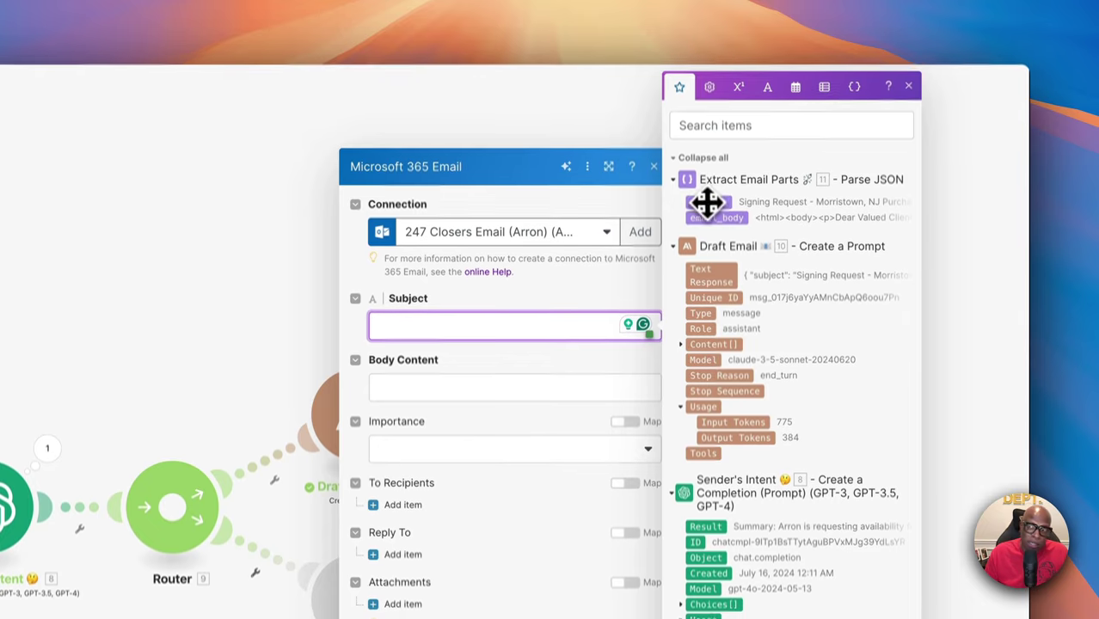
pyautogui.click(711, 176)
pyautogui.click(497, 353)
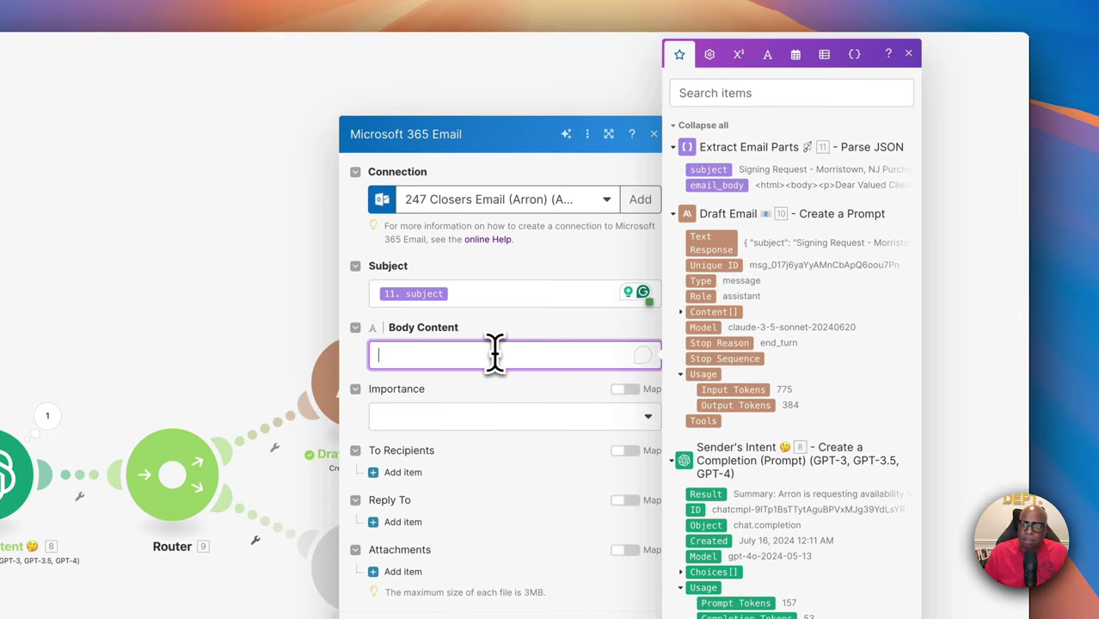
pyautogui.click(730, 185)
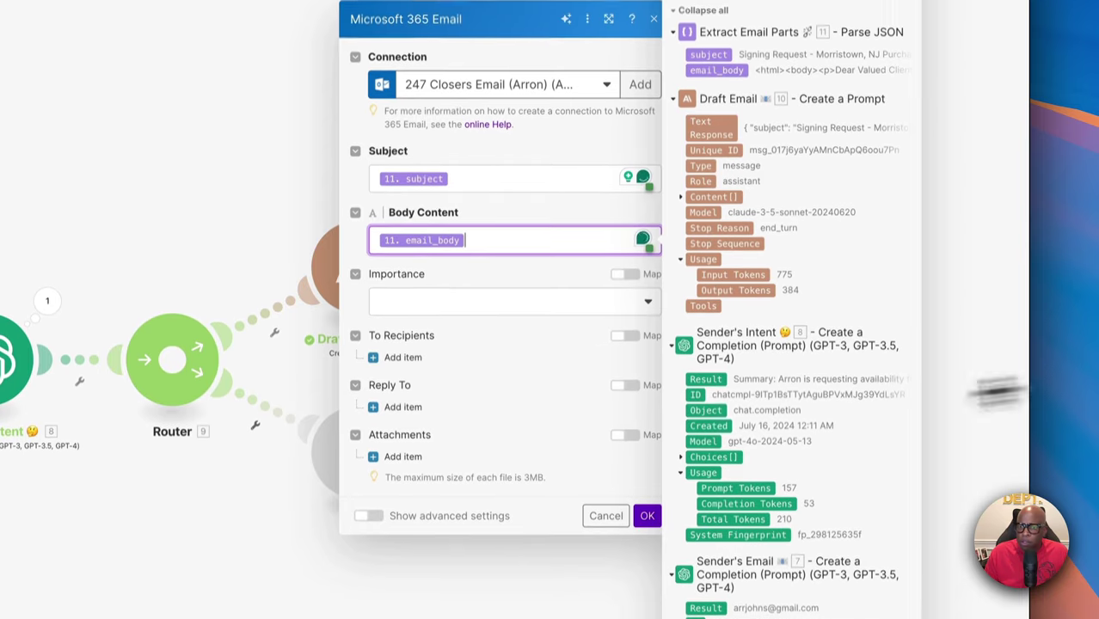
# Add a recipient mapped to Sender's Email 7.Result and Sender's Name 5.Result
pyautogui.click(398, 357)
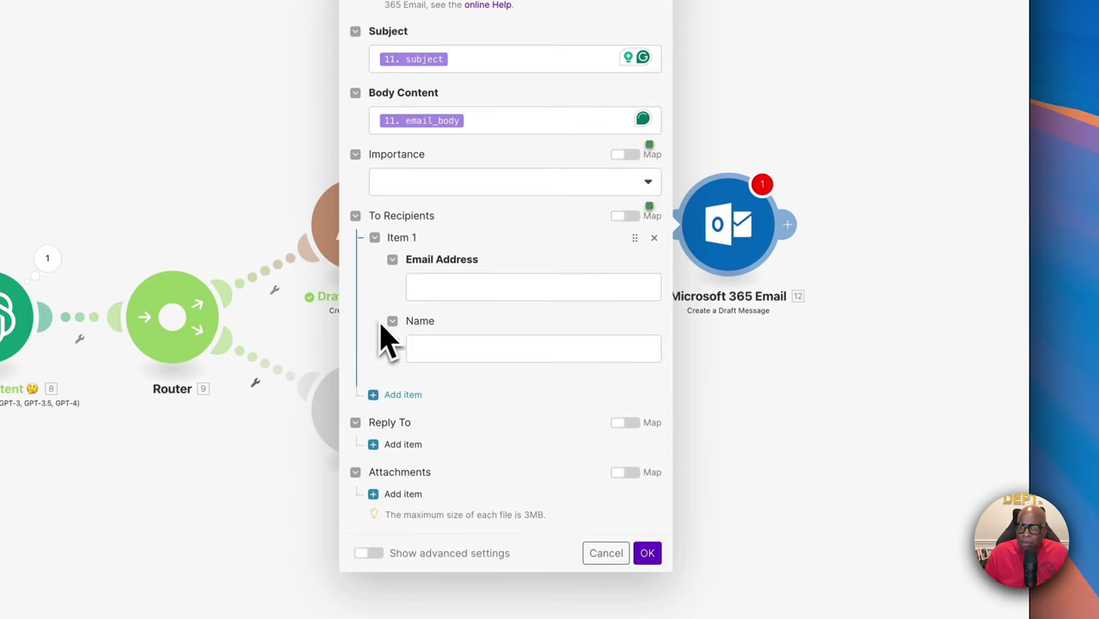
pyautogui.click(450, 289)
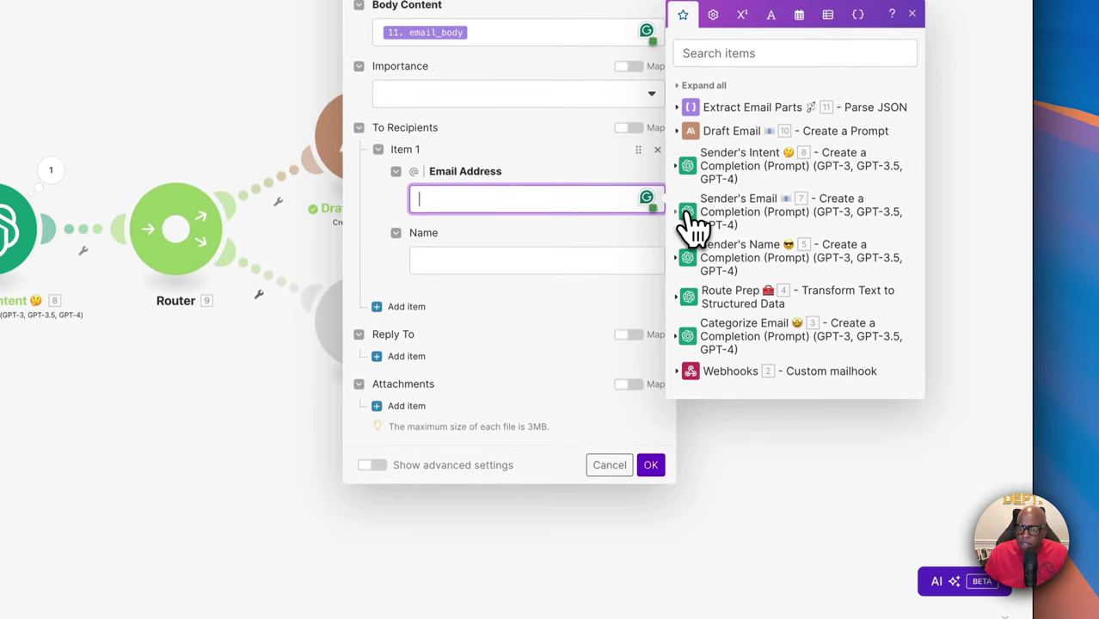
pyautogui.click(696, 219)
pyautogui.click(711, 157)
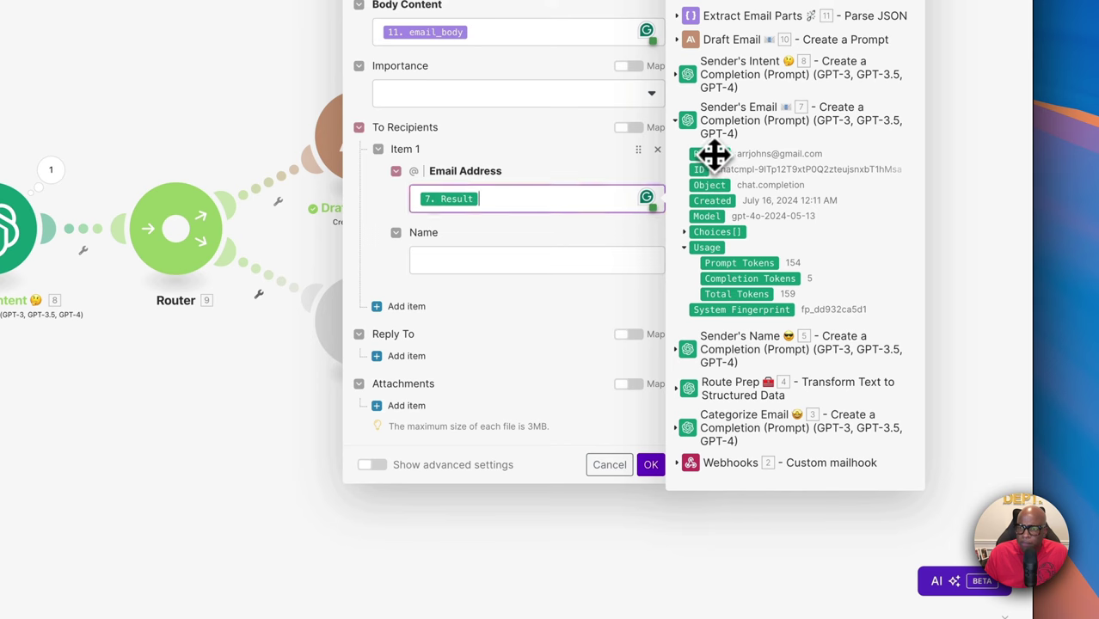
pyautogui.click(450, 263)
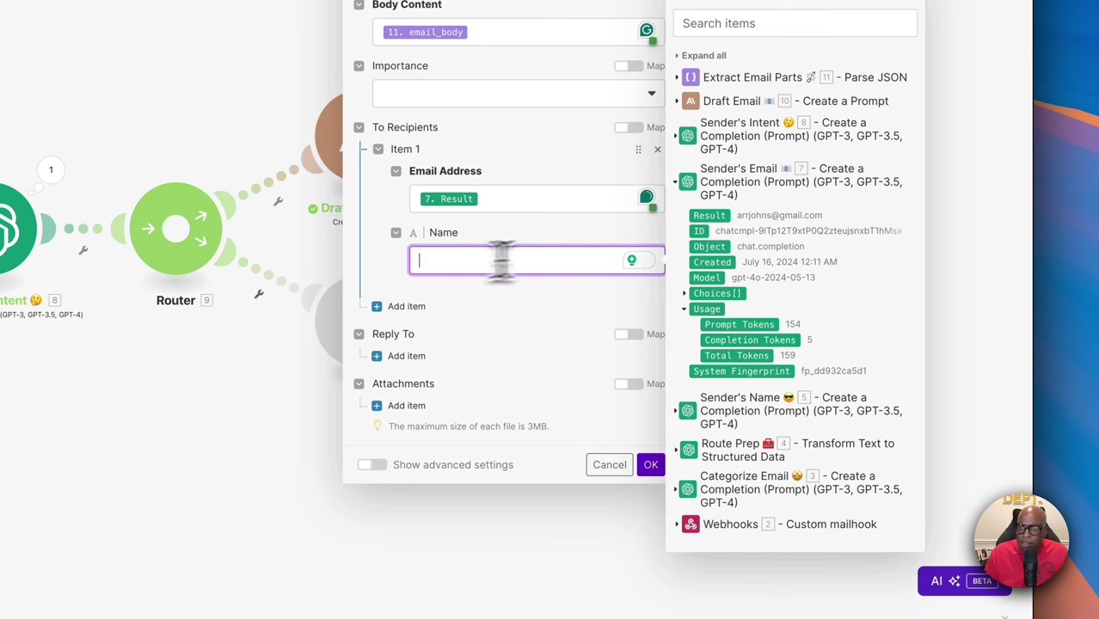
pyautogui.click(689, 186)
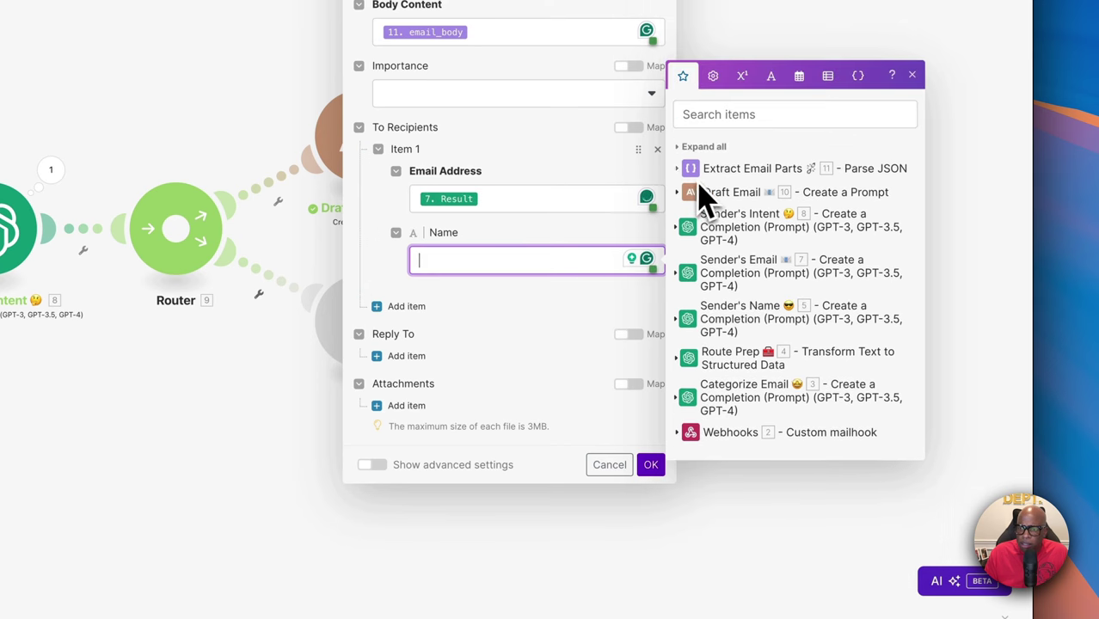
pyautogui.click(697, 334)
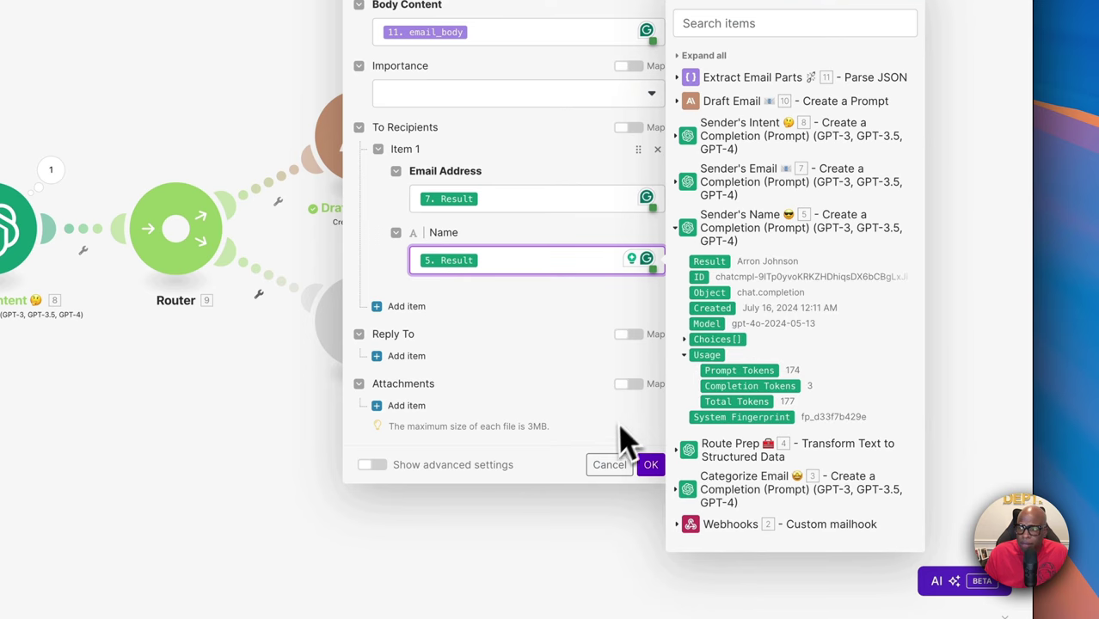
pyautogui.click(651, 465)
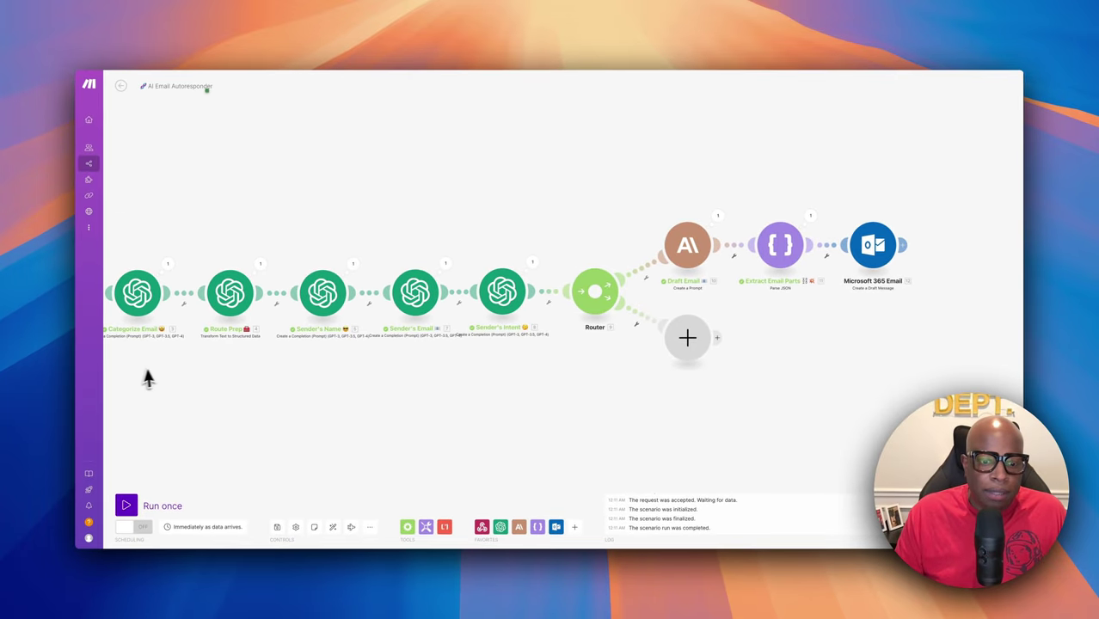
# Run the scenario once as a test so every module completes
pyautogui.hscroll(-5, 242, 408)
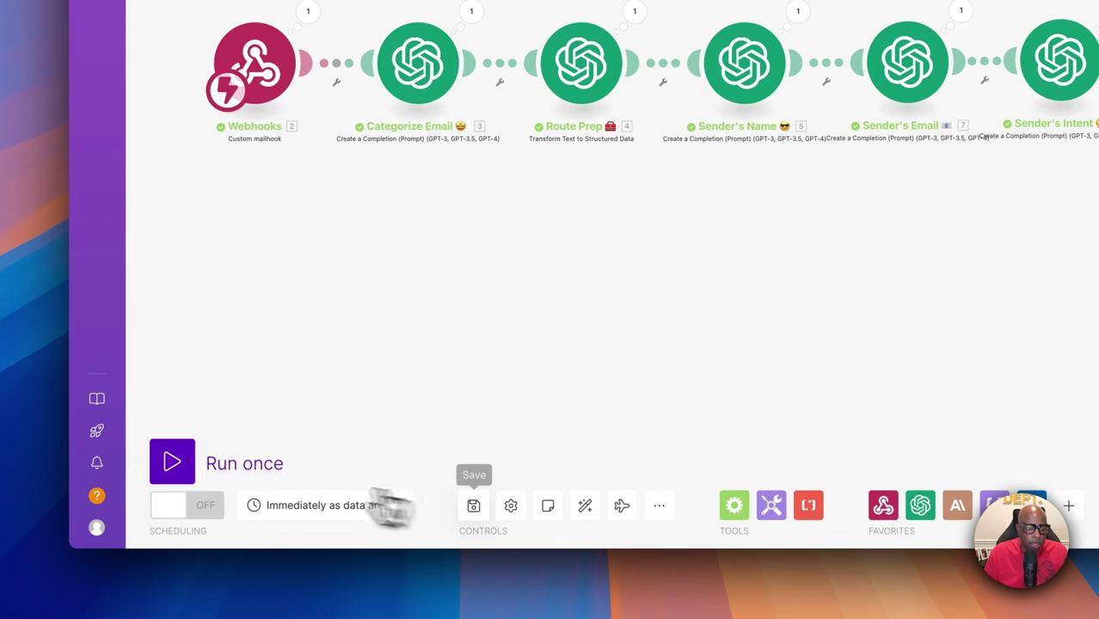
pyautogui.click(176, 463)
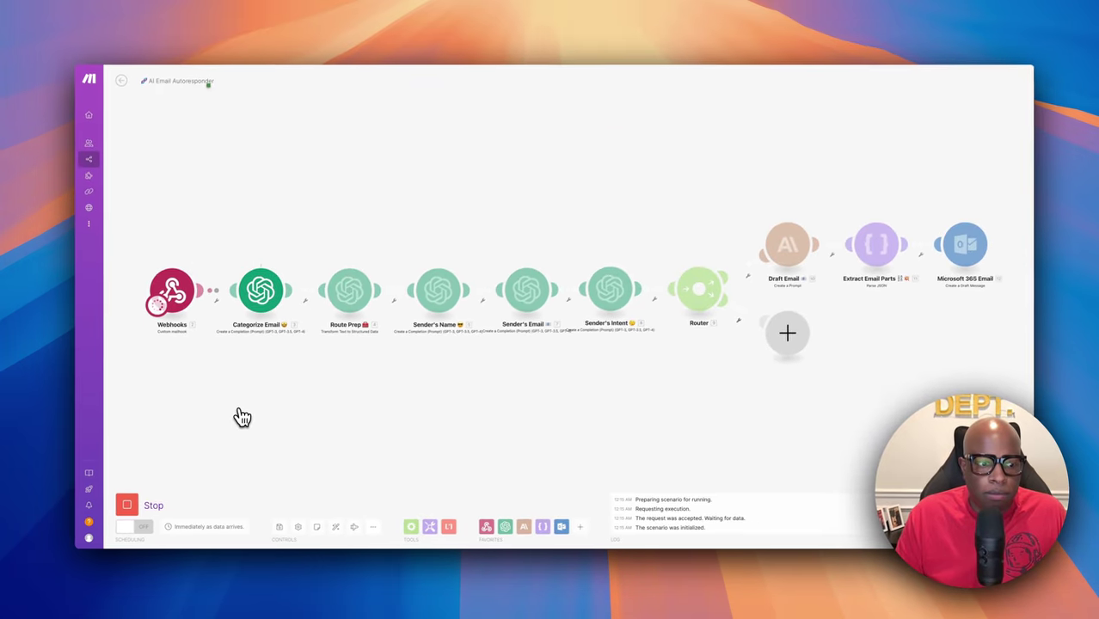
pyautogui.hscroll(3, 338, 351)
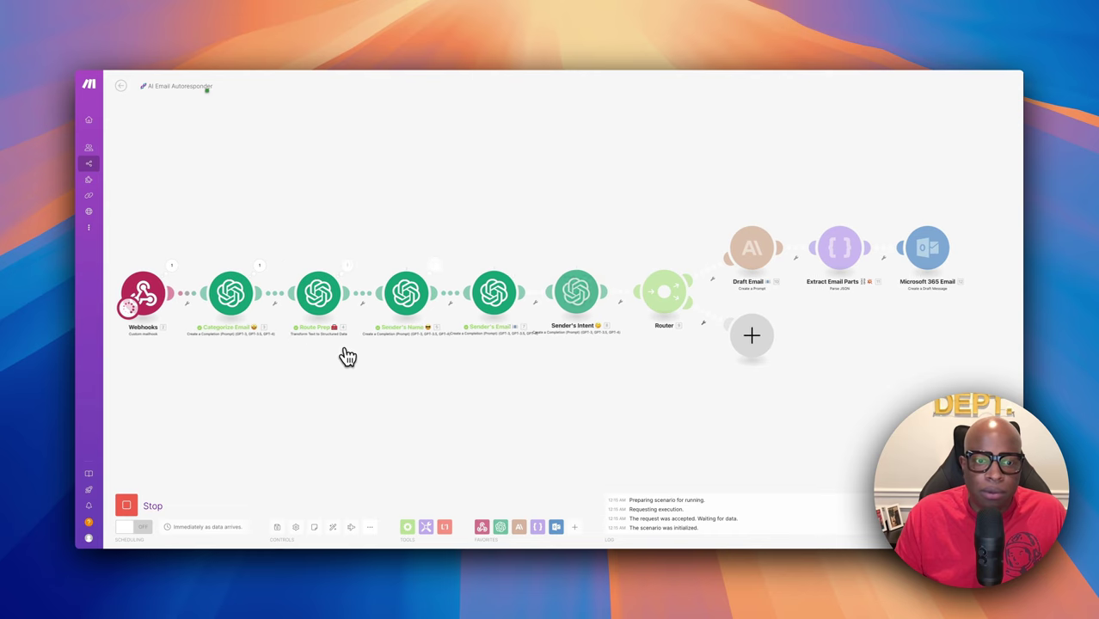
pyautogui.hscroll(1, 349, 357)
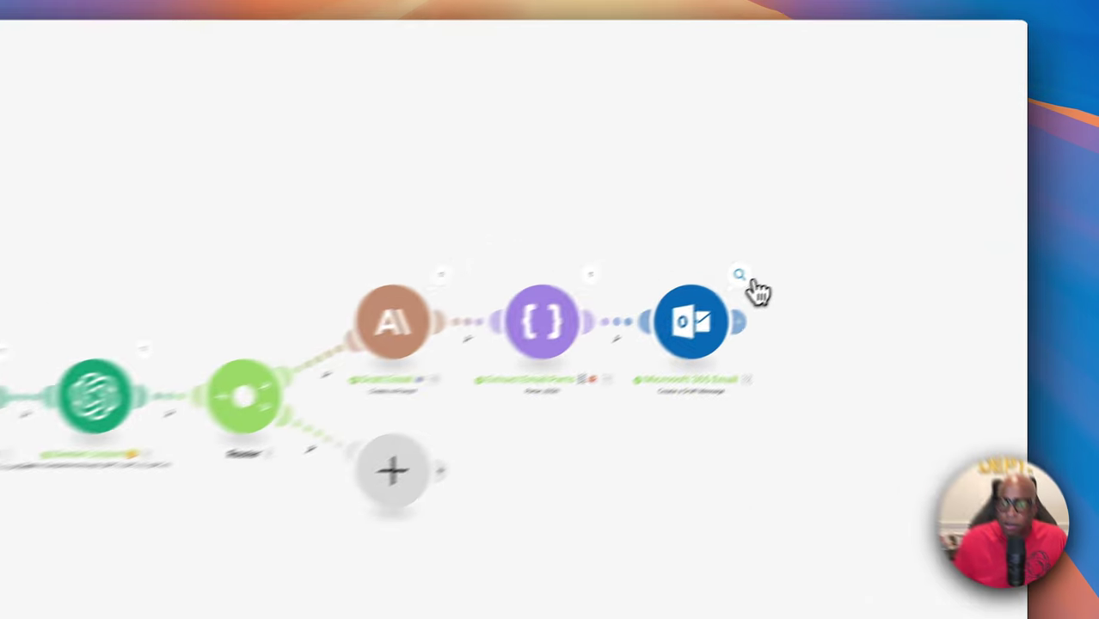
# Inspect the created draft's Body > Content HTML in the Microsoft 365 Email output
pyautogui.click(853, 220)
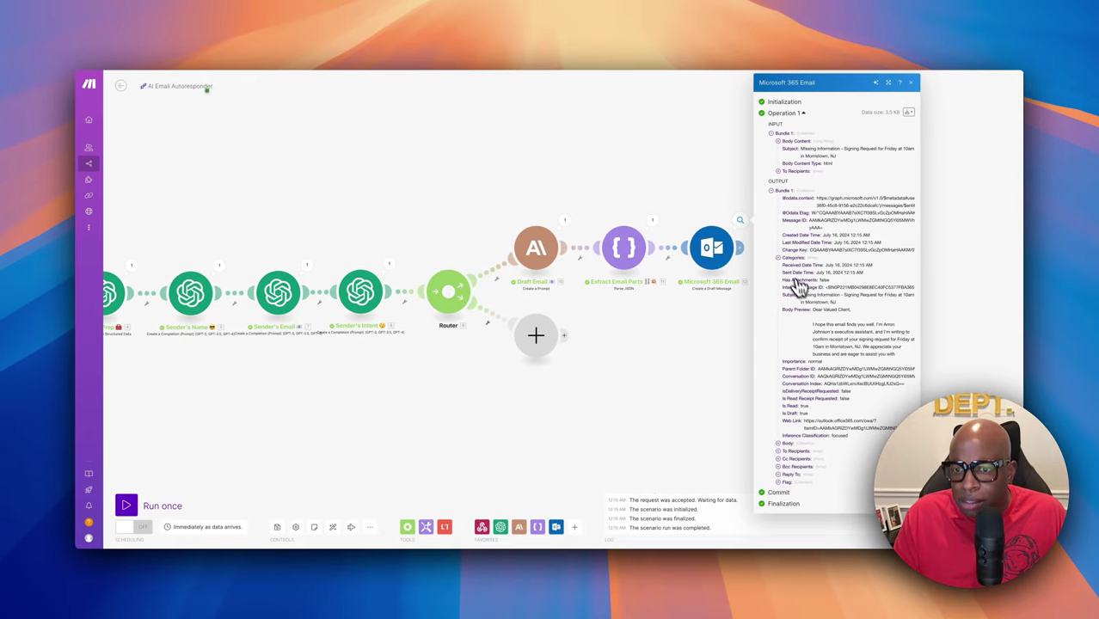
pyautogui.click(787, 443)
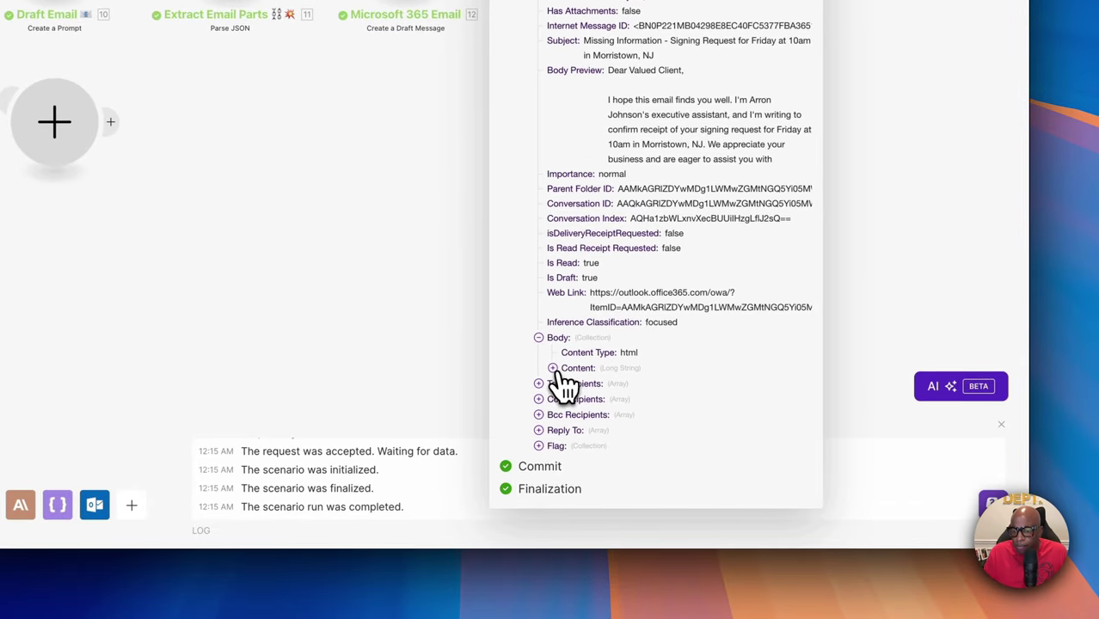
pyautogui.click(556, 371)
pyautogui.scroll(-5, 610, 388)
pyautogui.scroll(2, 636, 383)
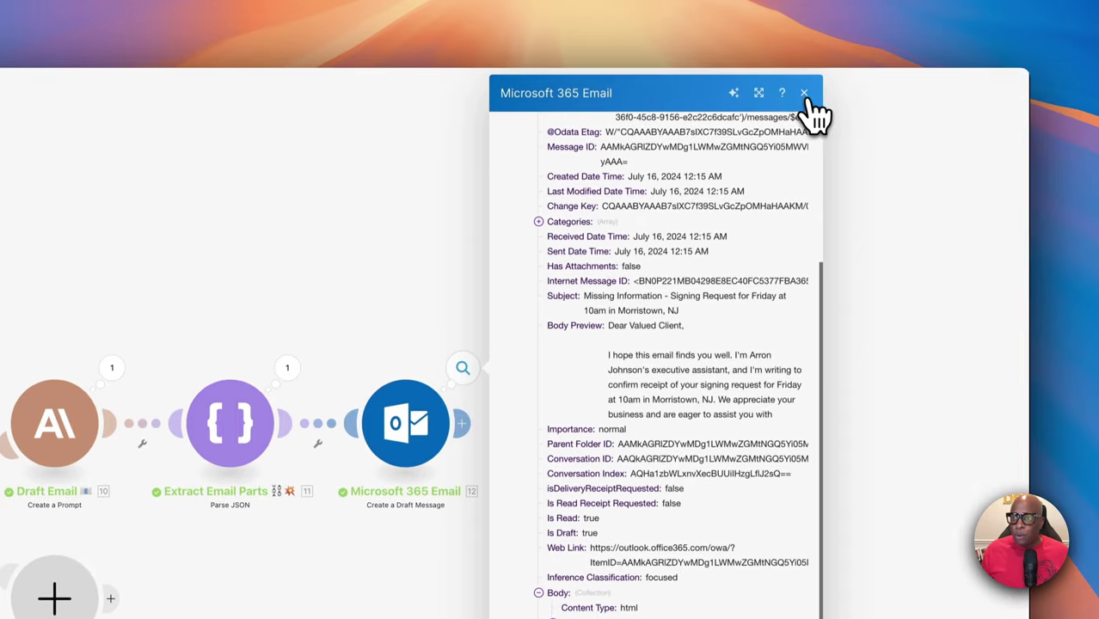
pyautogui.click(806, 76)
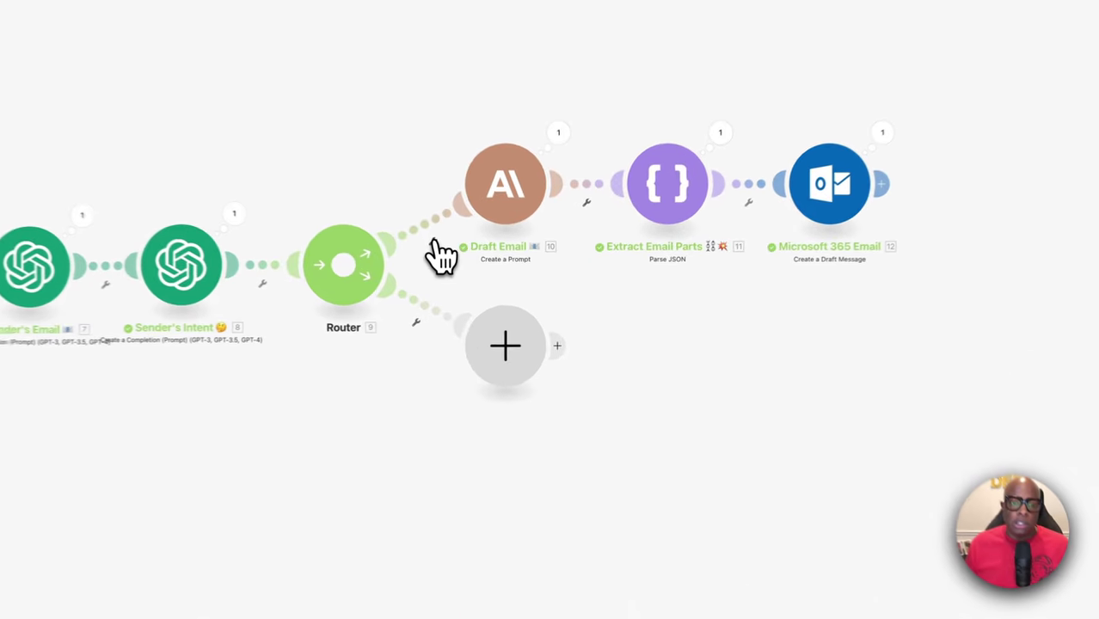
# Set up a filter on the router's upper route labelled 'Scheduling appointment?'
pyautogui.click(497, 279)
pyautogui.click(685, 374)
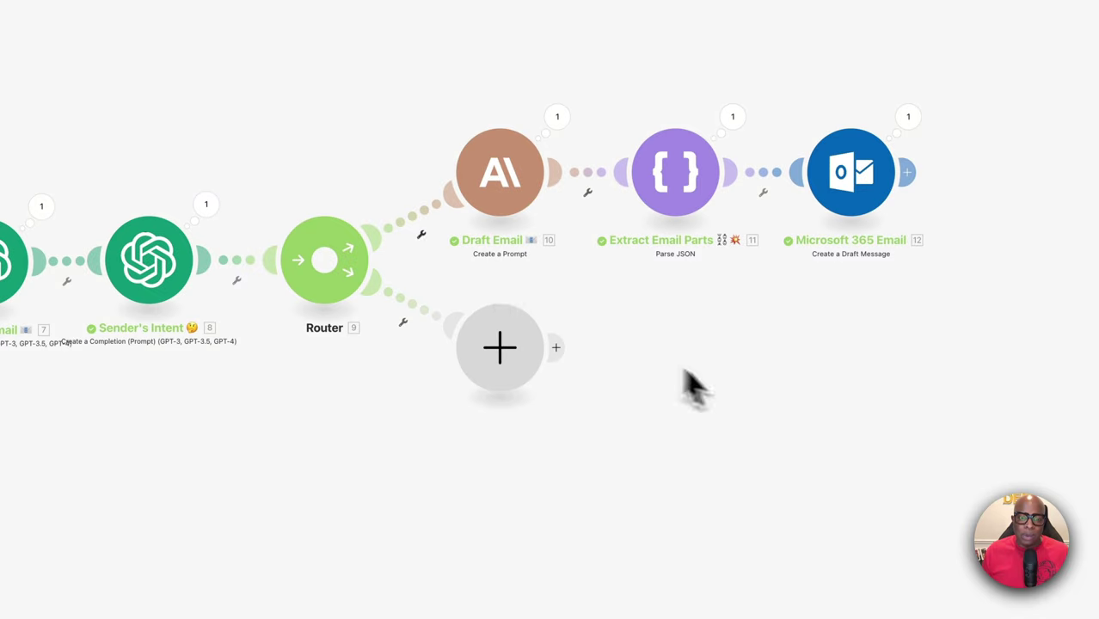
pyautogui.click(424, 235)
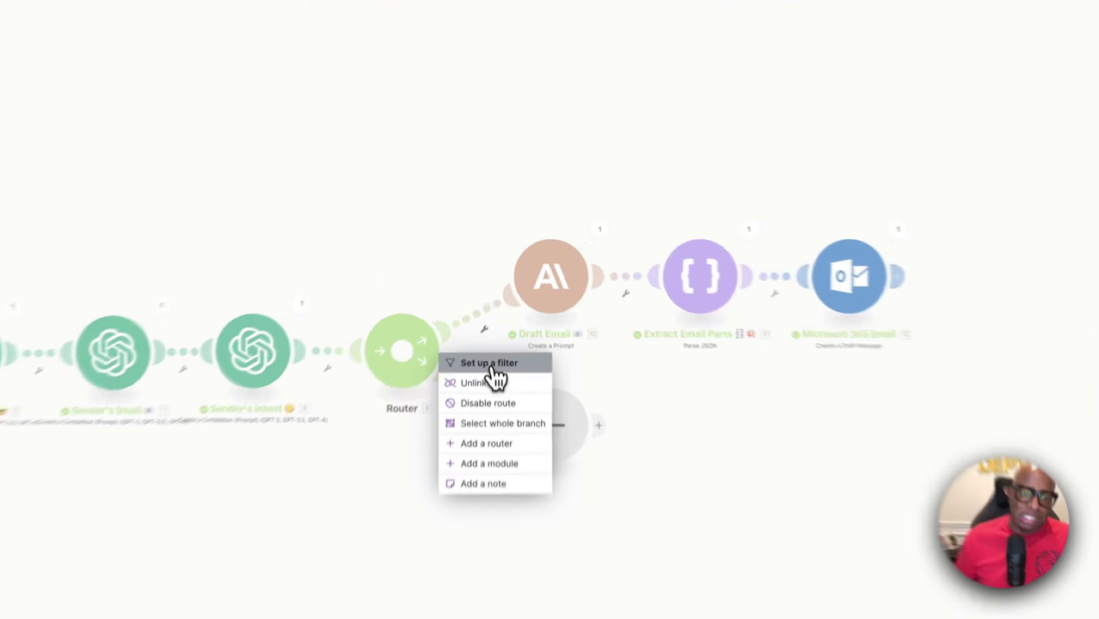
pyautogui.click(499, 299)
pyautogui.click(567, 227)
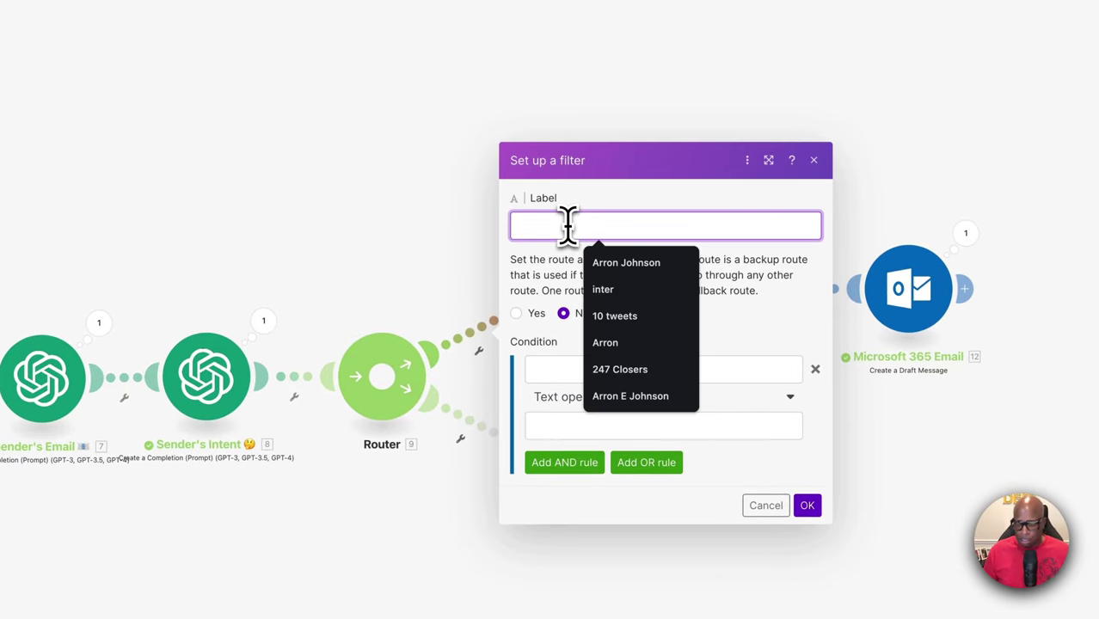
pyautogui.write('Sched')
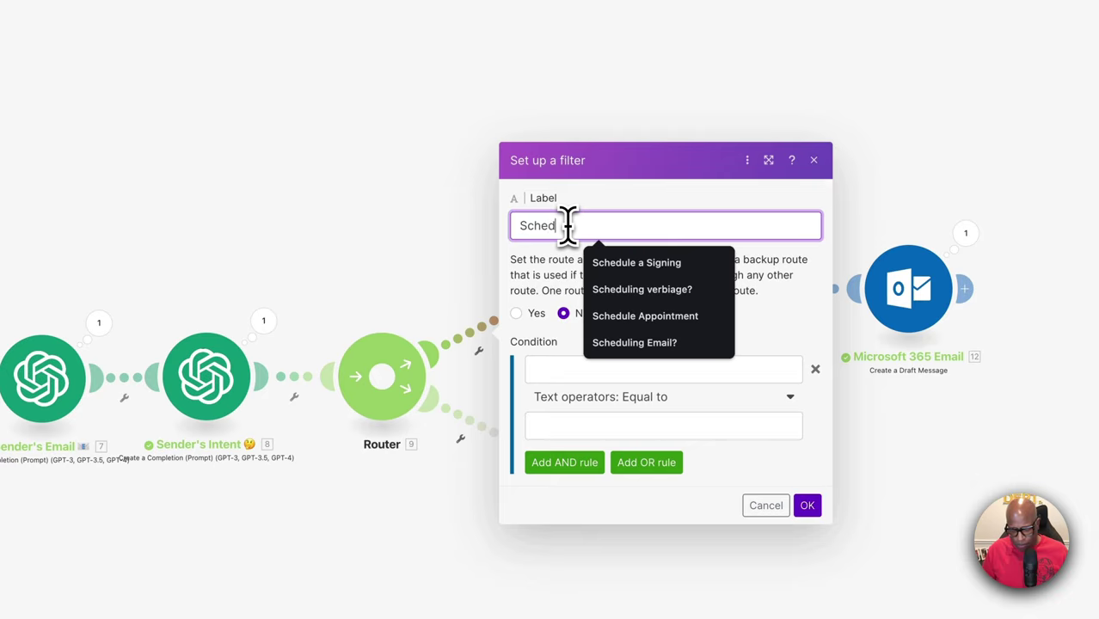
pyautogui.write('uling app')
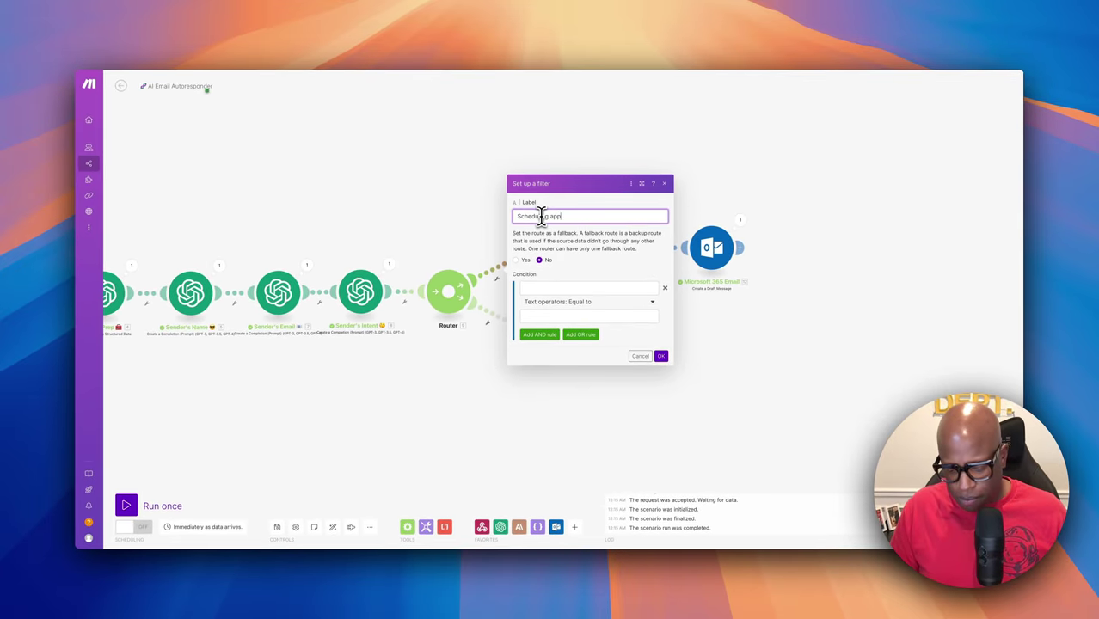
pyautogui.write('ointment?')
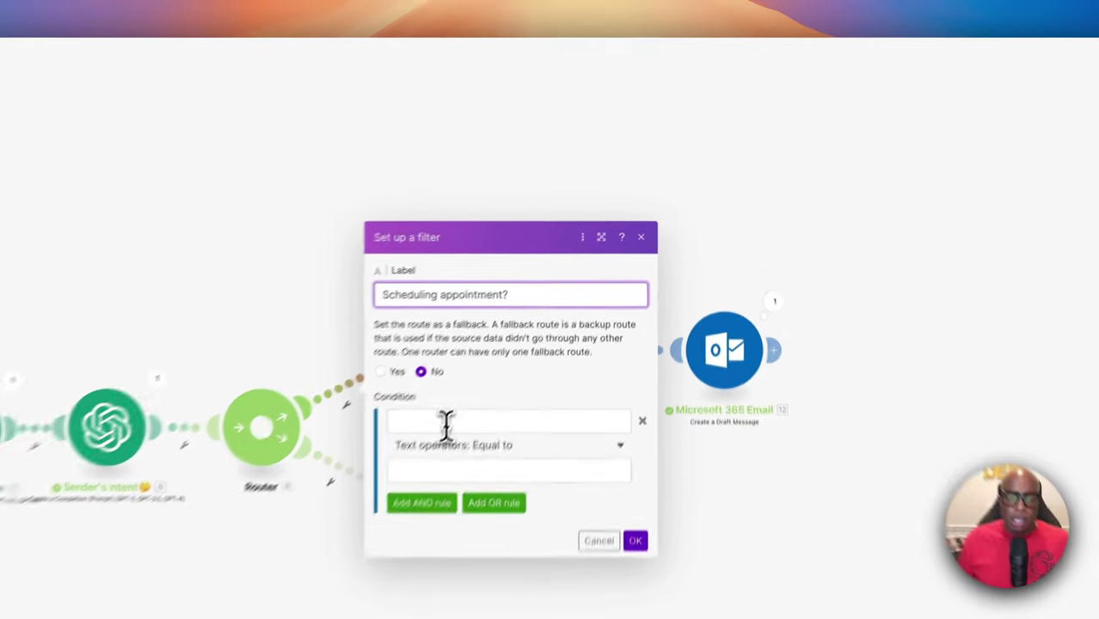
# Make the filter require Route Prep's 4. Category_Number equal to 1 and save it
pyautogui.click(553, 288)
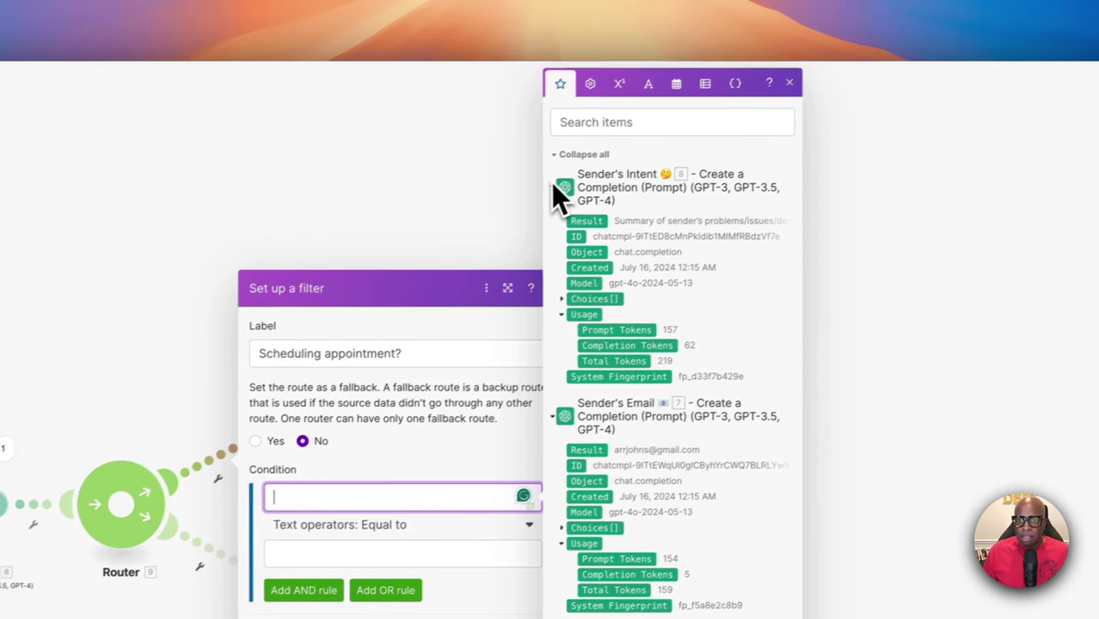
pyautogui.click(634, 154)
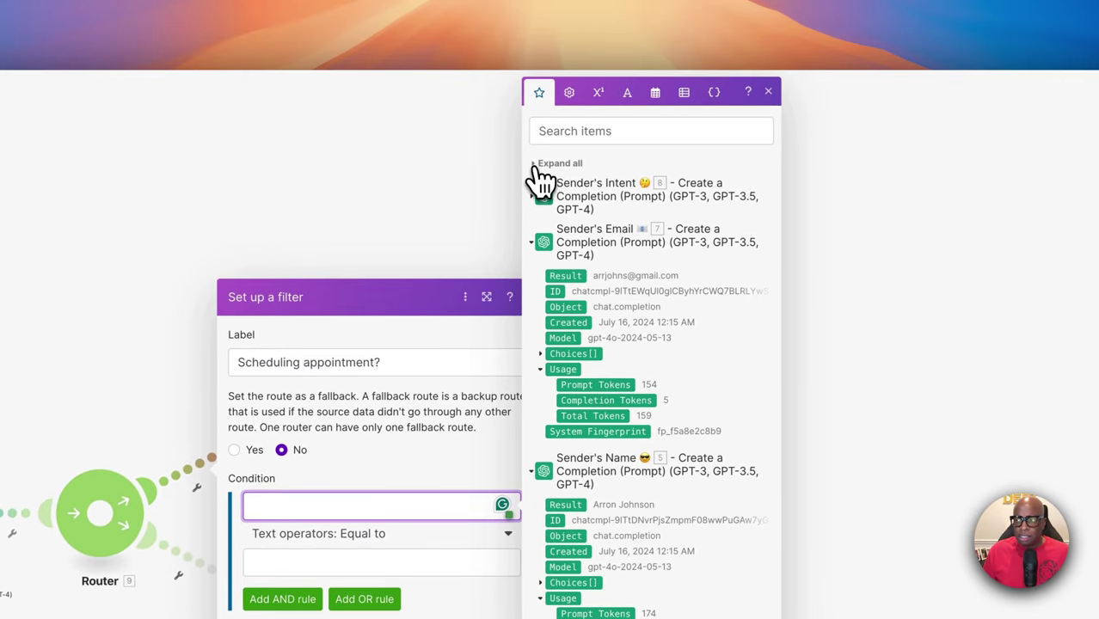
pyautogui.click(542, 165)
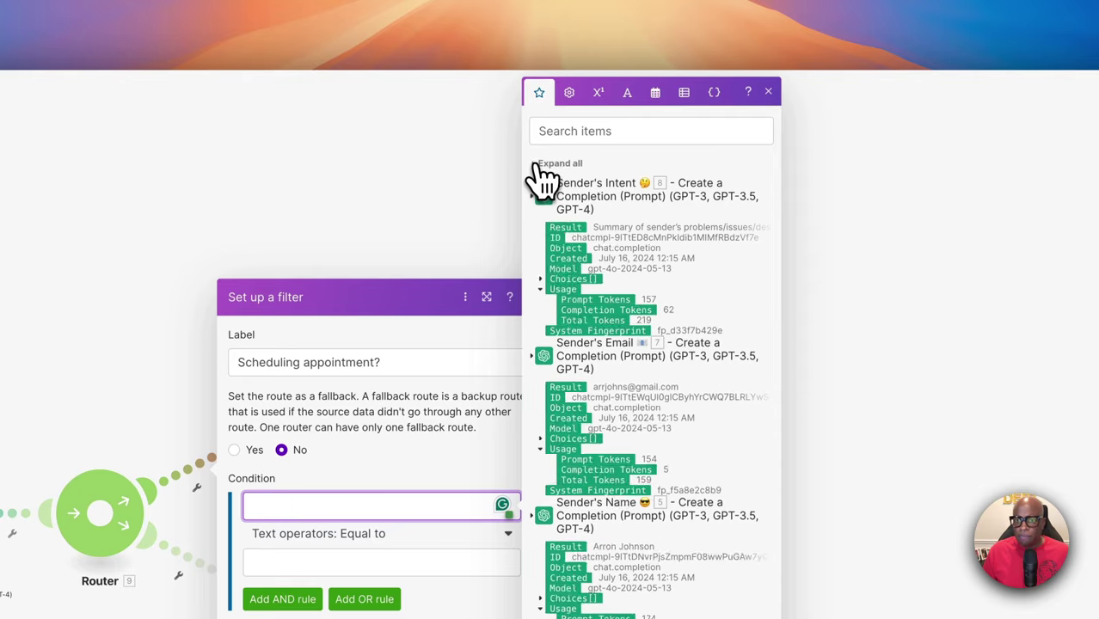
pyautogui.click(542, 166)
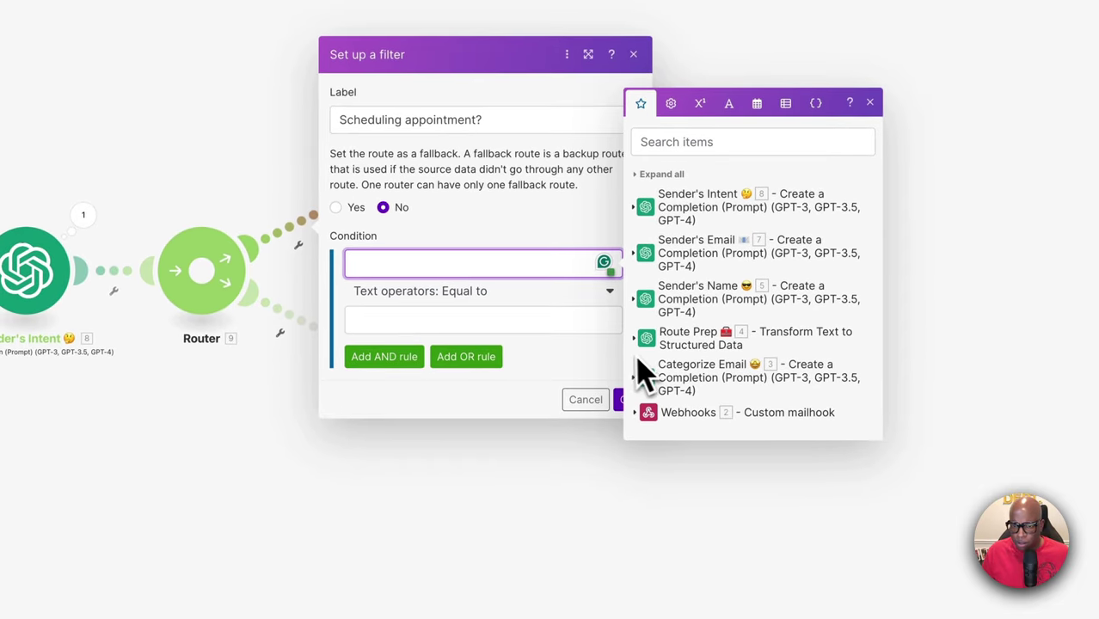
pyautogui.click(641, 342)
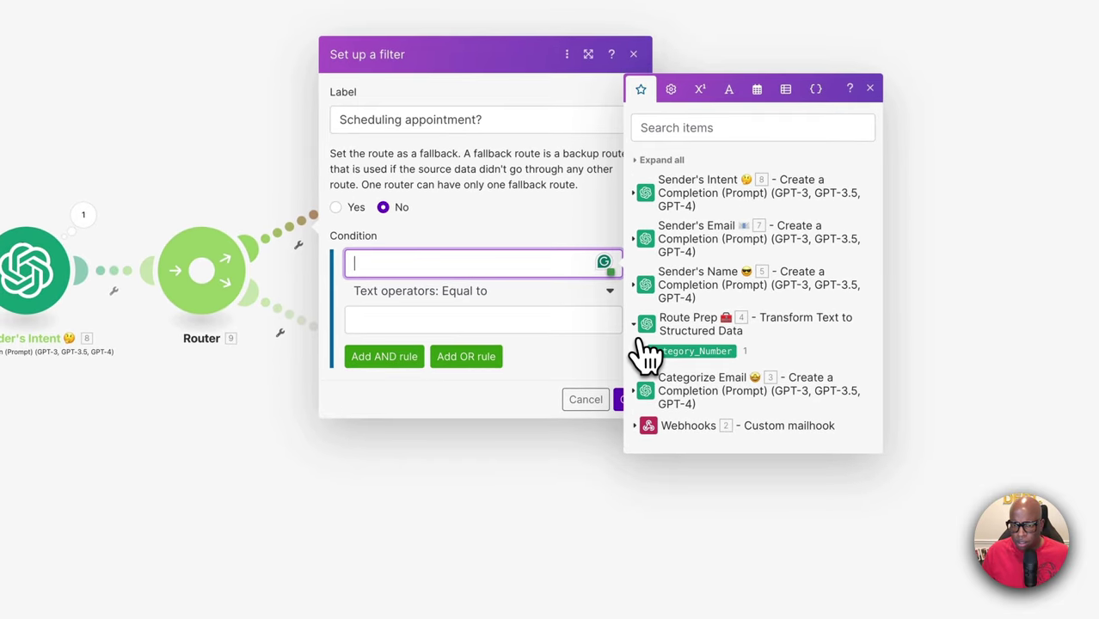
pyautogui.click(697, 353)
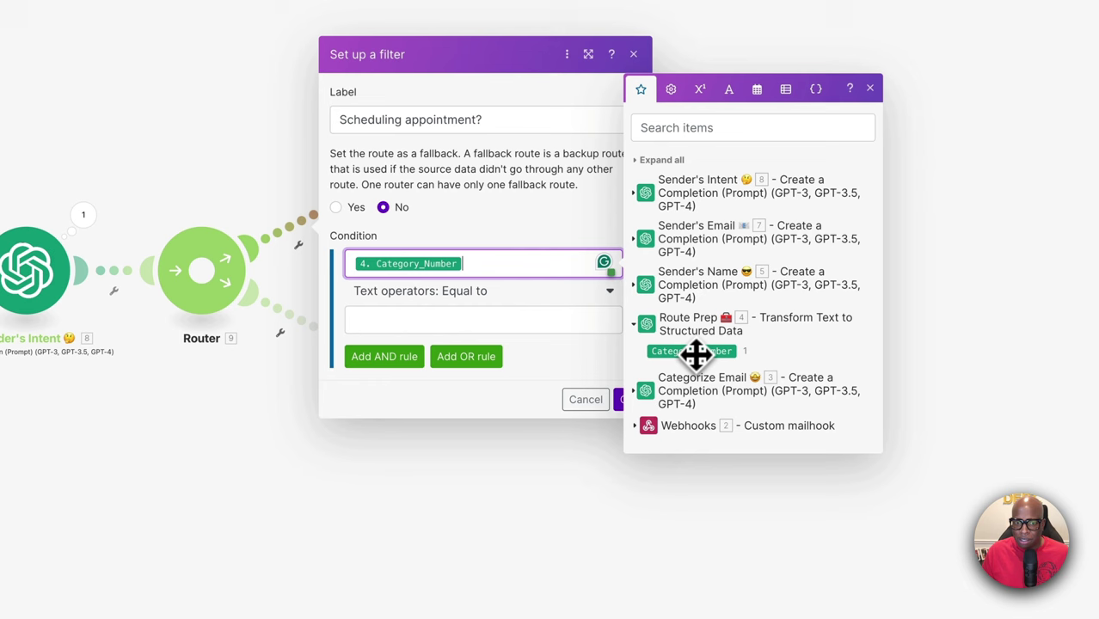
pyautogui.click(538, 322)
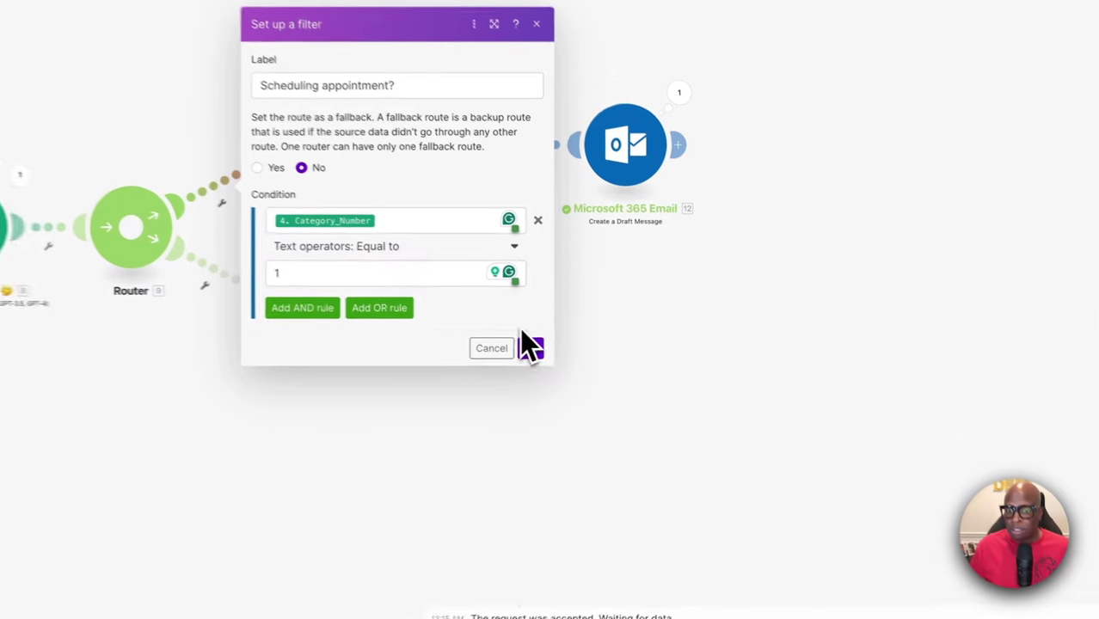
pyautogui.click(652, 355)
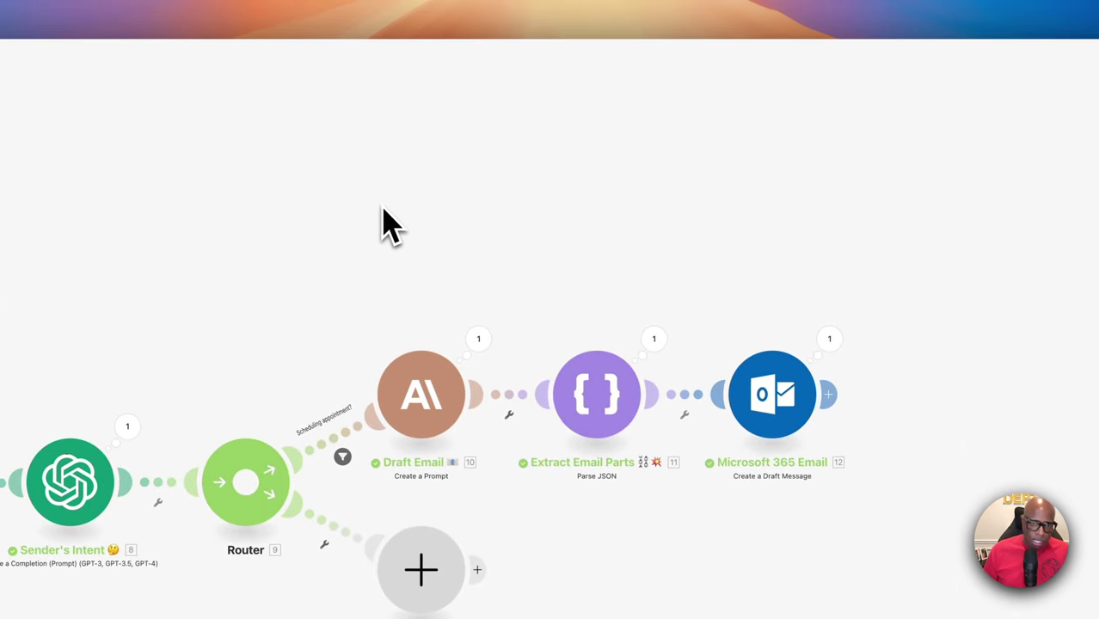
# Copy the Draft Email, Extract Email Parts and Microsoft 365 Email modules and connect the pasted copy to the Router
pyautogui.moveTo(658, 485); pyautogui.dragTo(838, 495)
pyautogui.rightClick(778, 402)
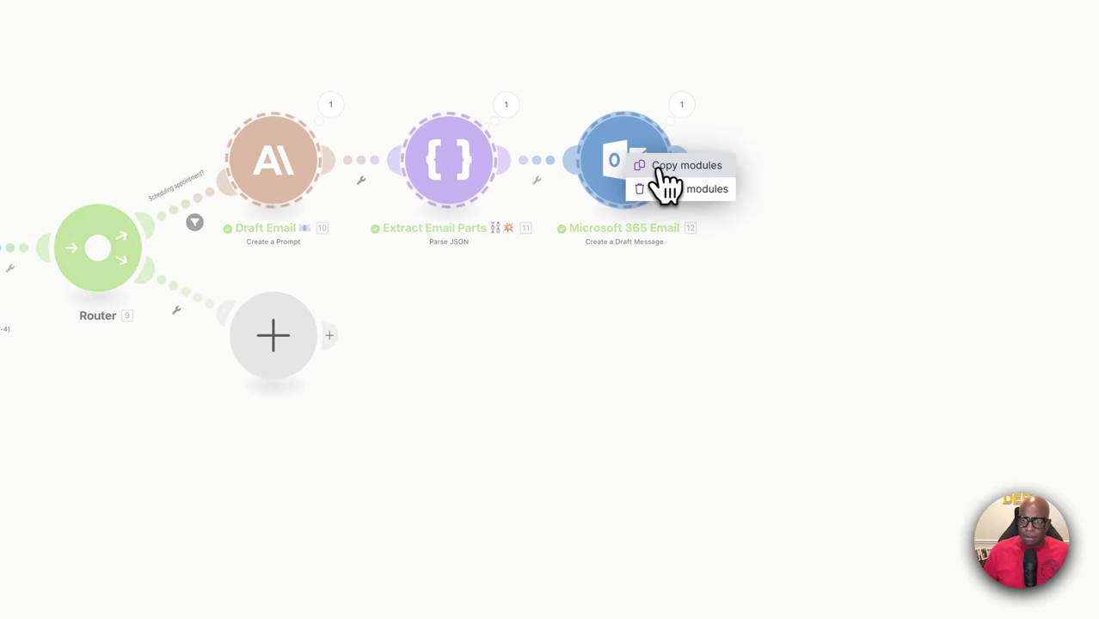
pyautogui.click(663, 168)
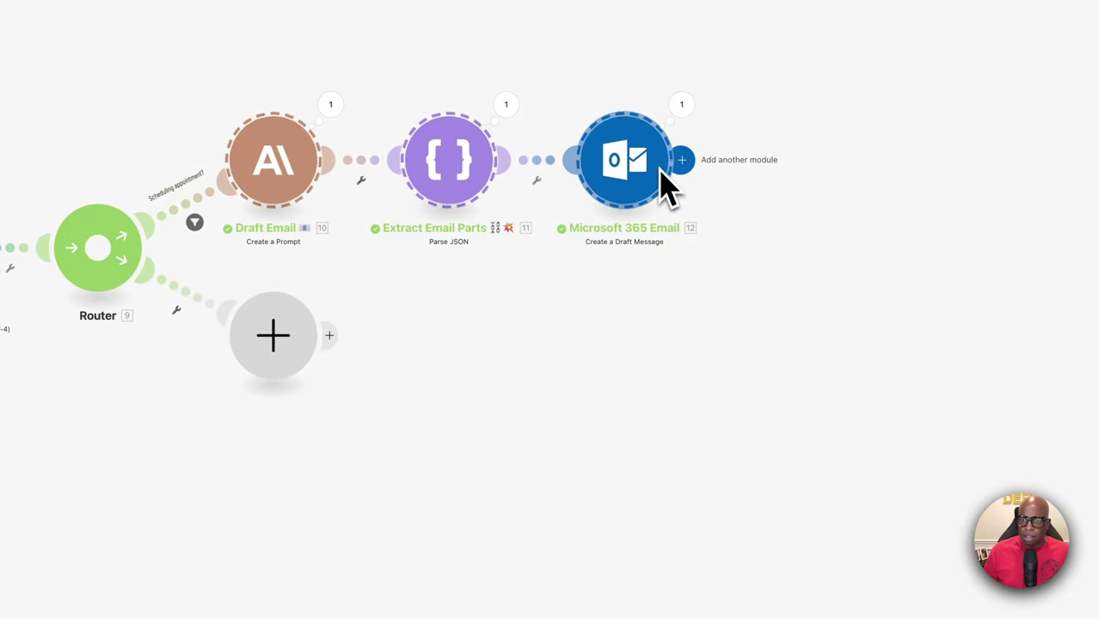
pyautogui.rightClick(565, 401)
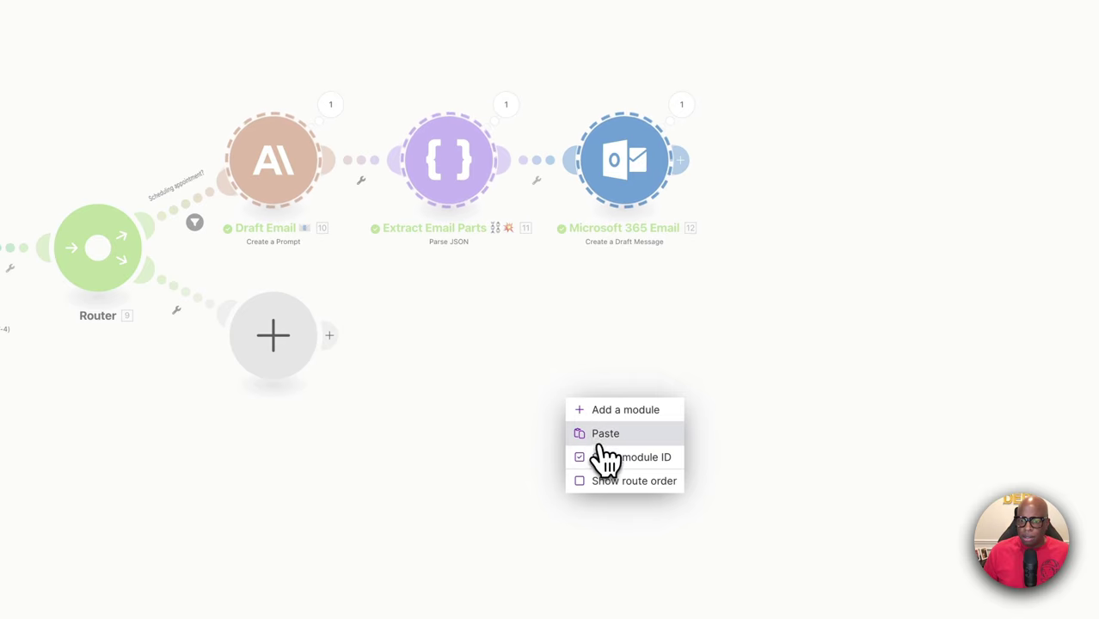
pyautogui.click(602, 435)
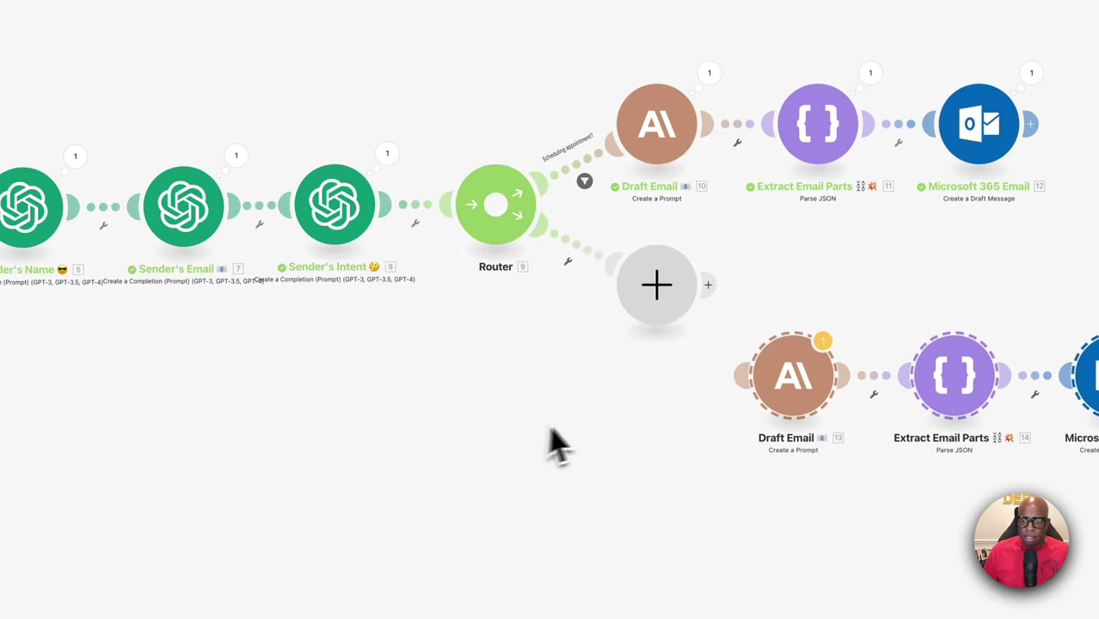
pyautogui.moveTo(738, 374); pyautogui.dragTo(498, 238)
# Delete the empty placeholder module from the lower route
pyautogui.moveTo(641, 318); pyautogui.dragTo(503, 450)
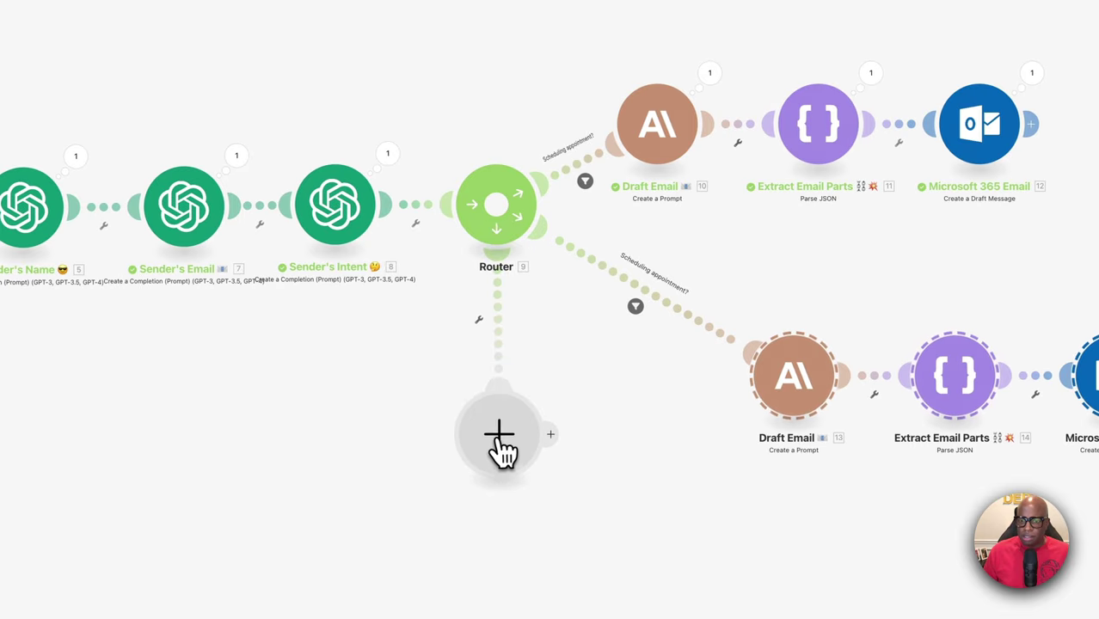
pyautogui.rightClick(500, 452)
pyautogui.click(662, 336)
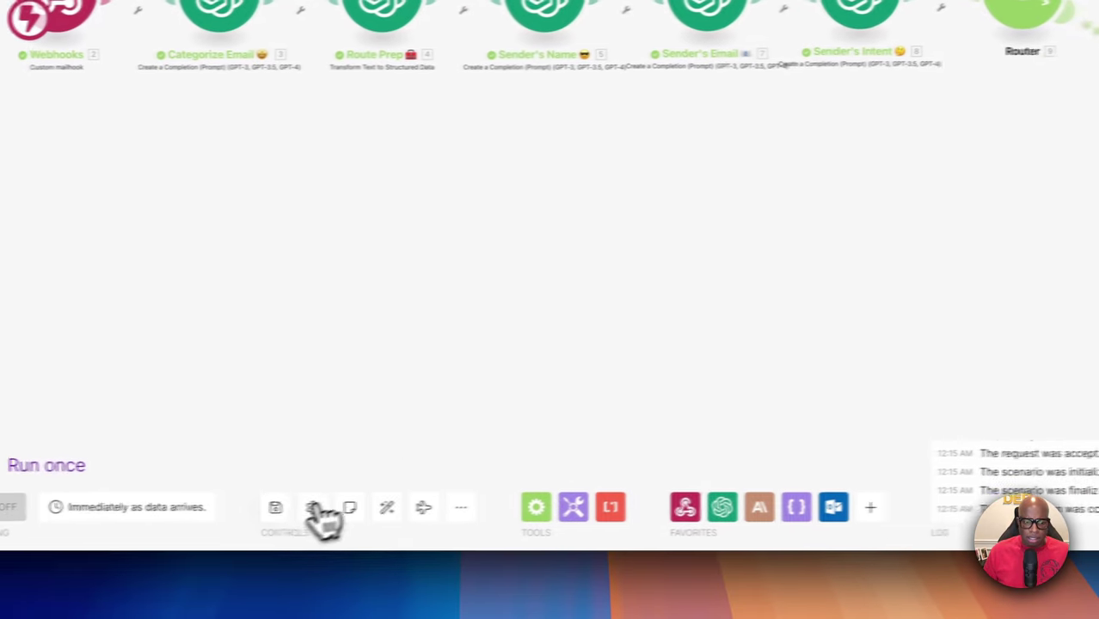
# Change the lower route filter's Category_Number comparison value to 2
pyautogui.moveTo(706, 376); pyautogui.dragTo(596, 393)
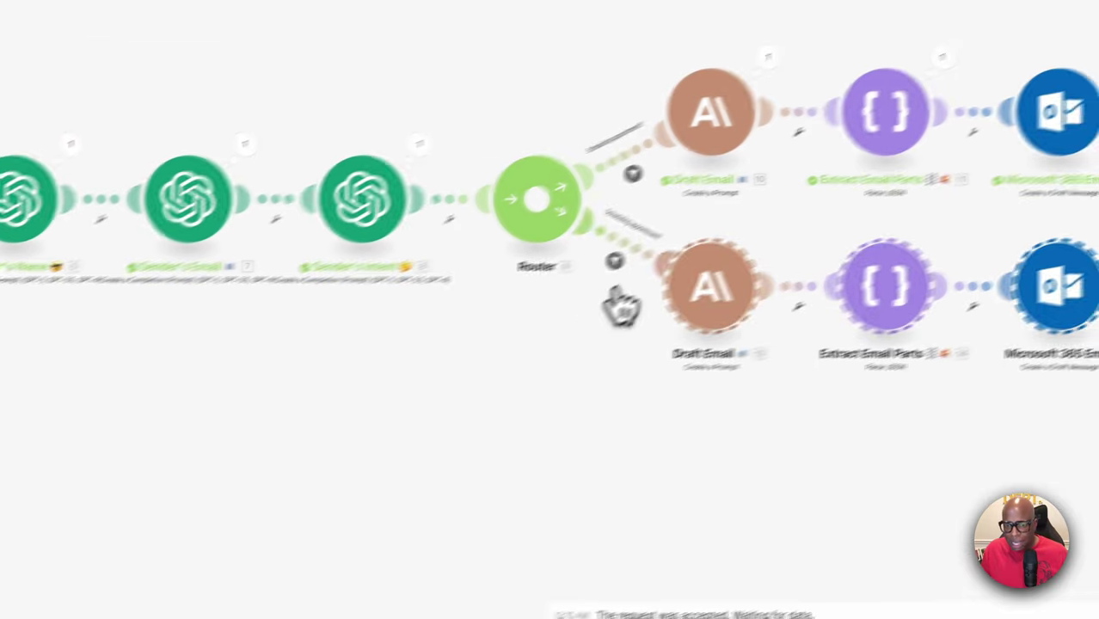
pyautogui.click(614, 262)
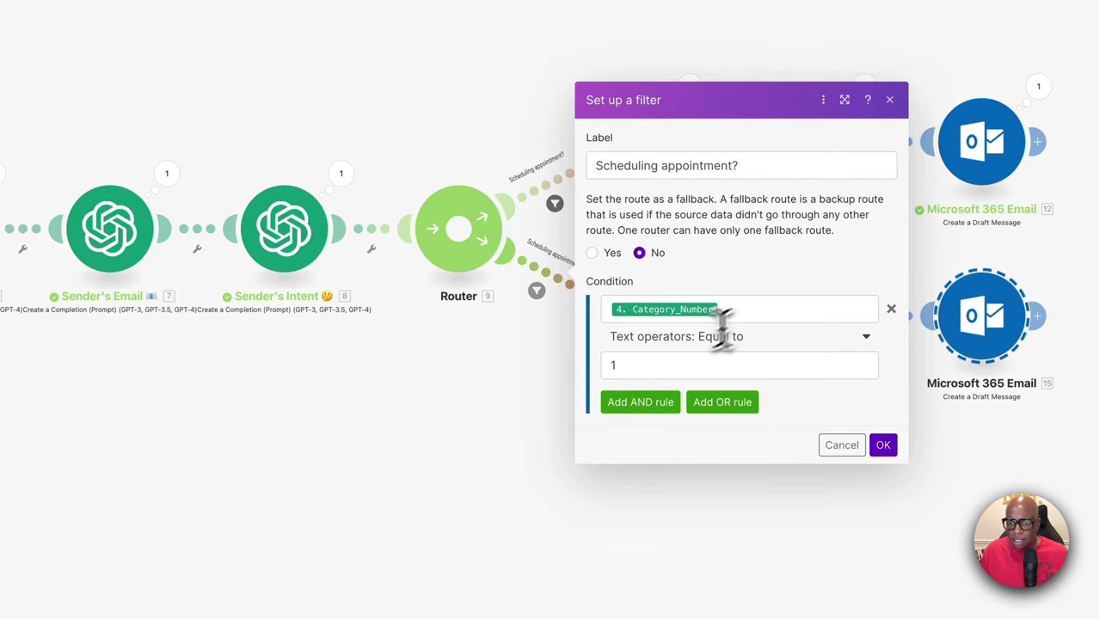
pyautogui.click(639, 365)
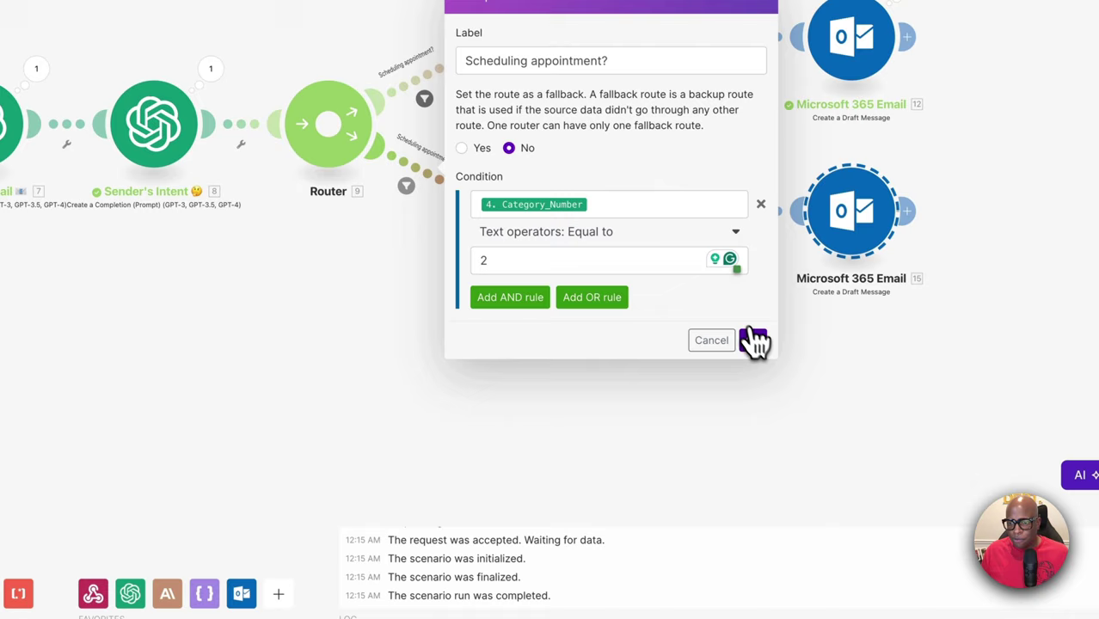
pyautogui.click(886, 446)
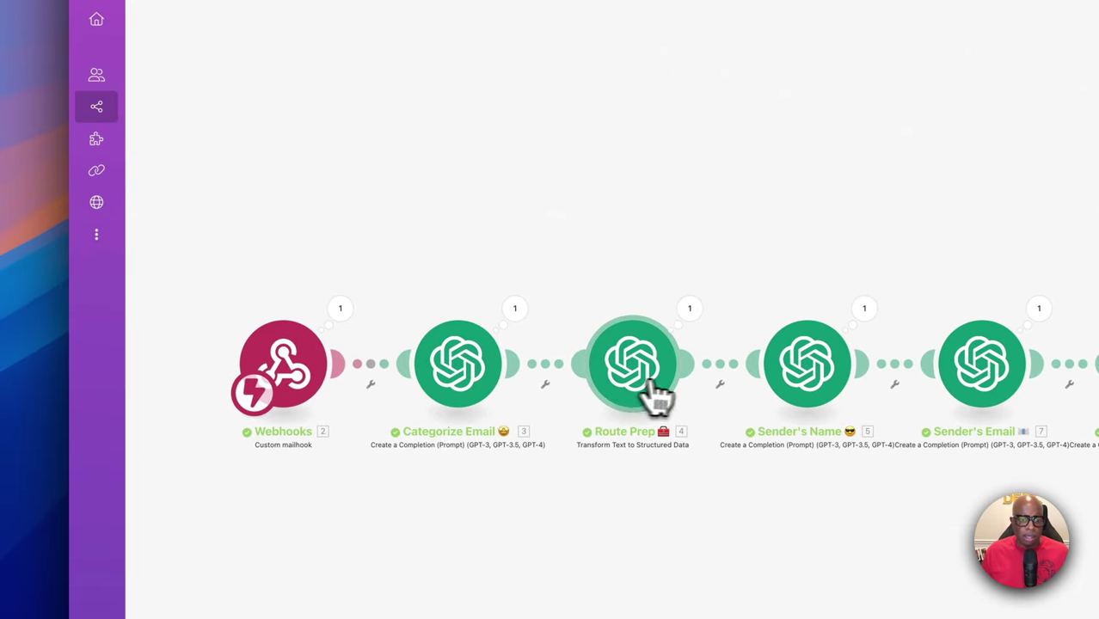
pyautogui.click(670, 389)
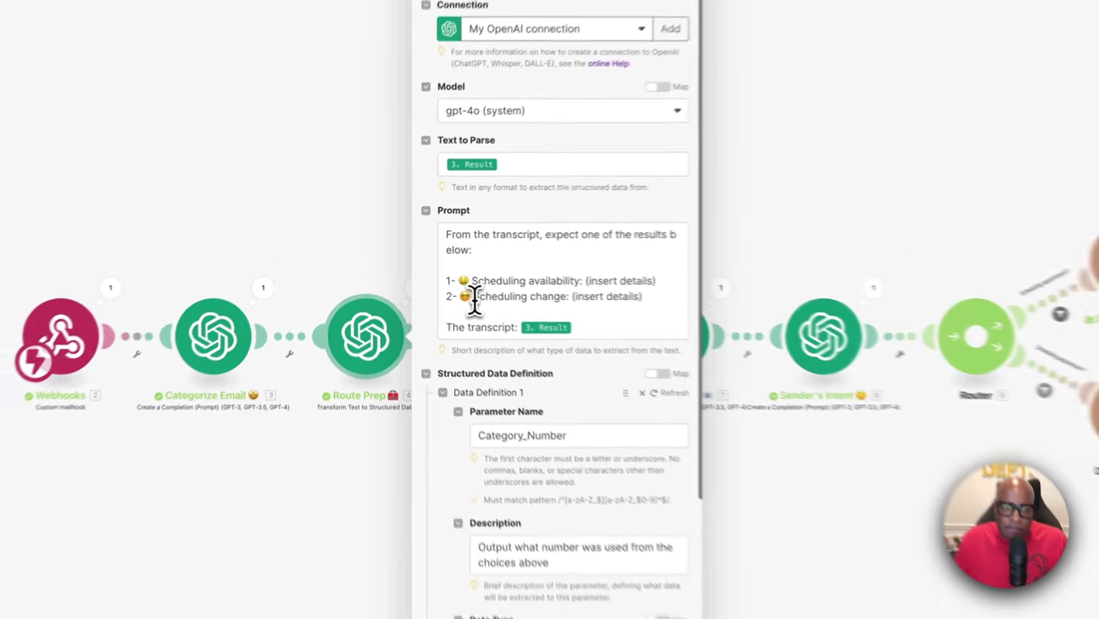
pyautogui.moveTo(420, 269); pyautogui.dragTo(473, 271)
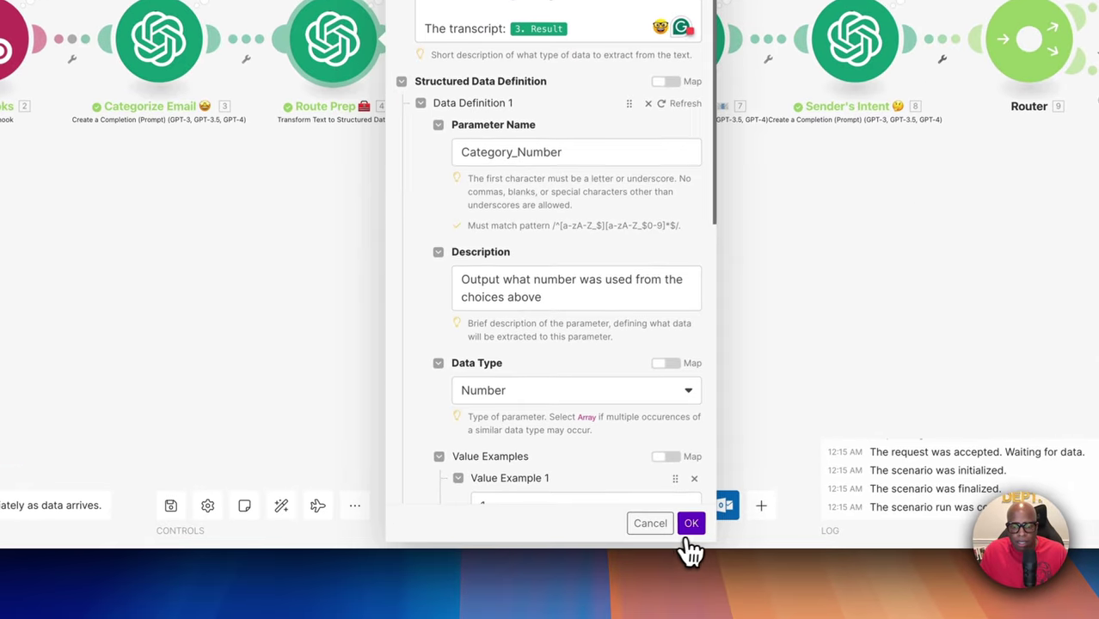
pyautogui.click(539, 536)
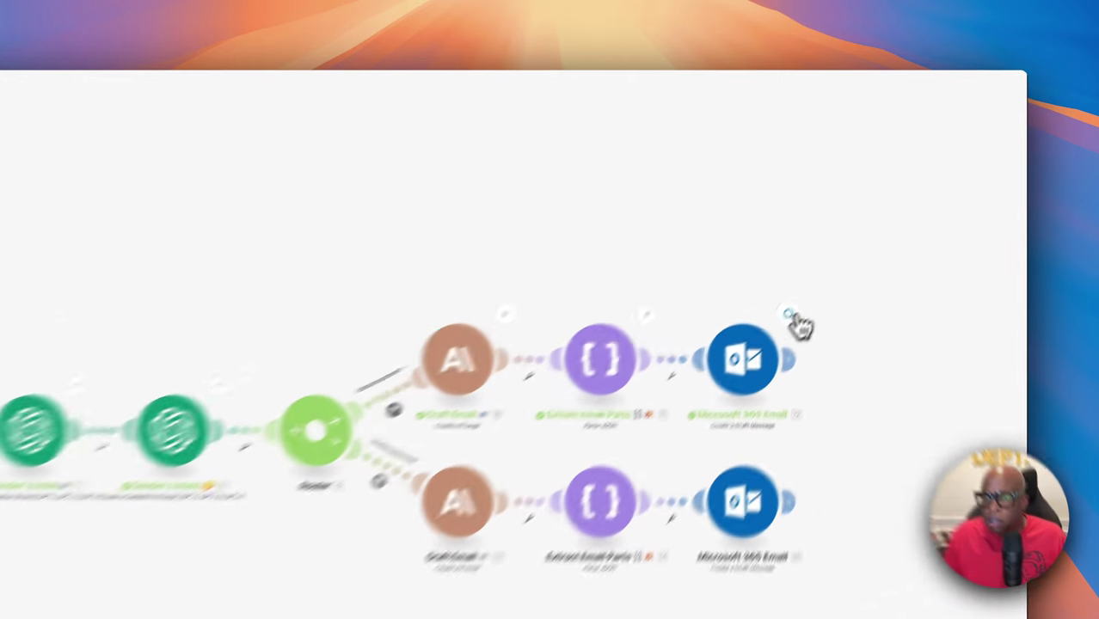
pyautogui.click(888, 220)
pyautogui.click(895, 417)
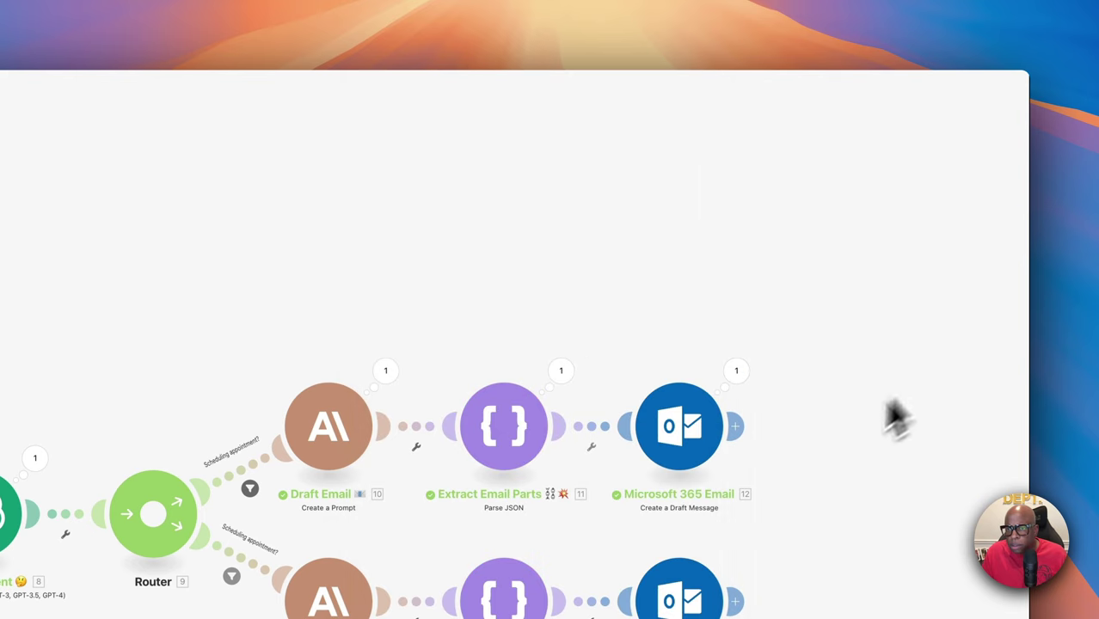
pyautogui.click(724, 455)
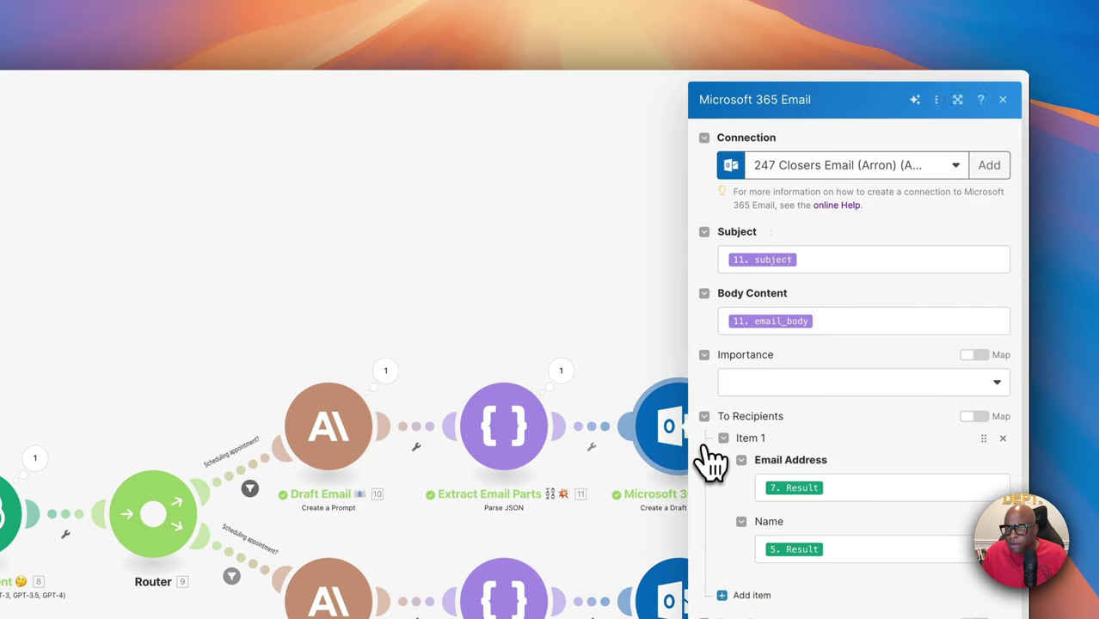
pyautogui.click(955, 168)
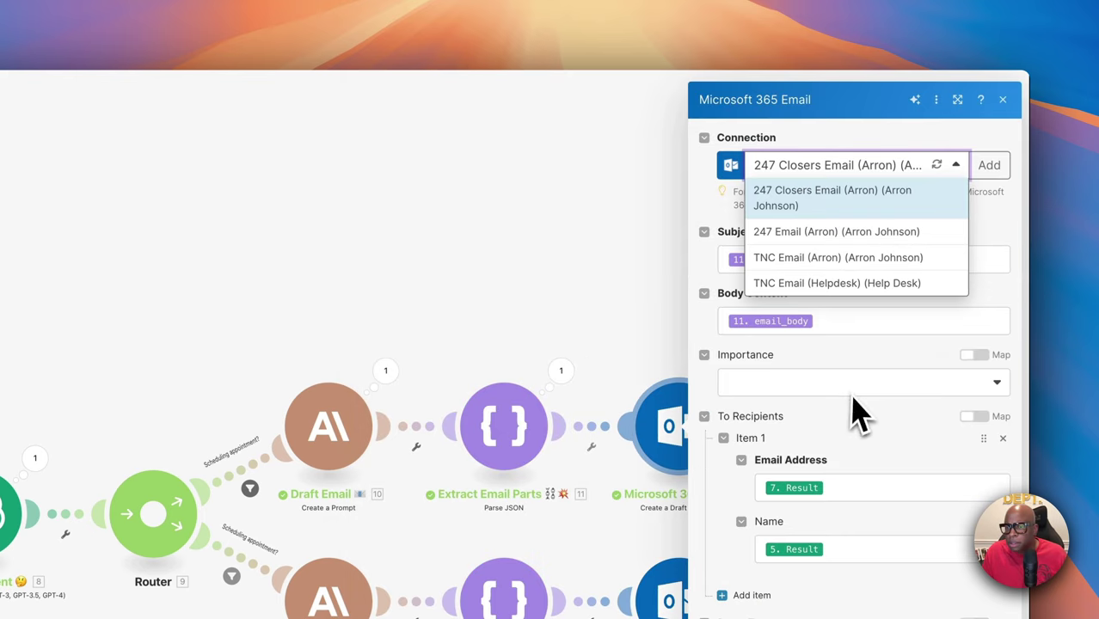
pyautogui.click(862, 437)
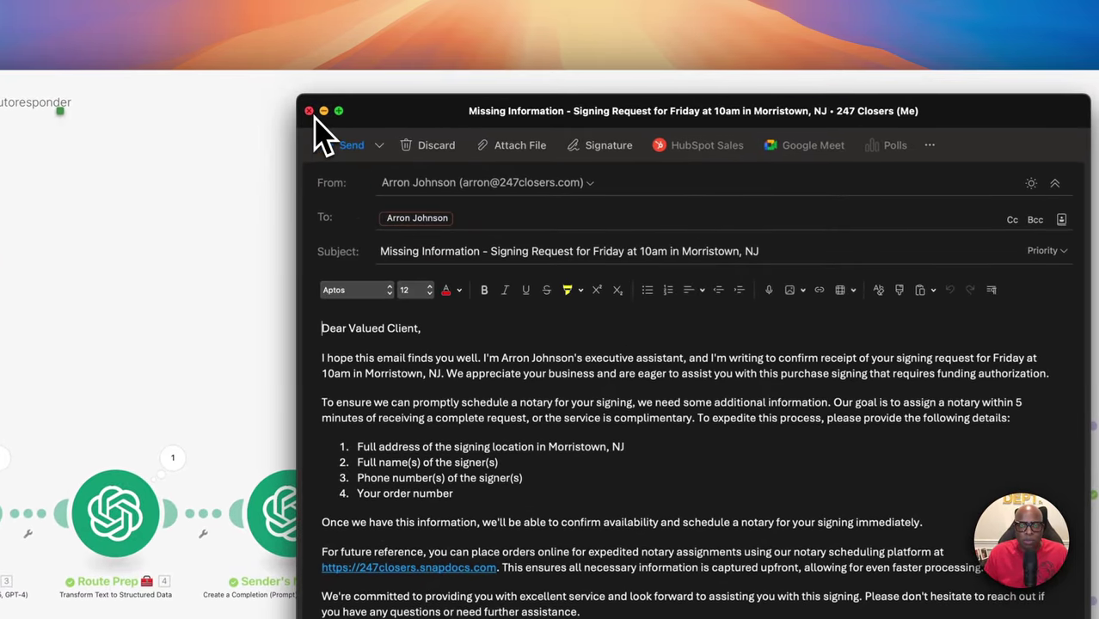
pyautogui.click(310, 112)
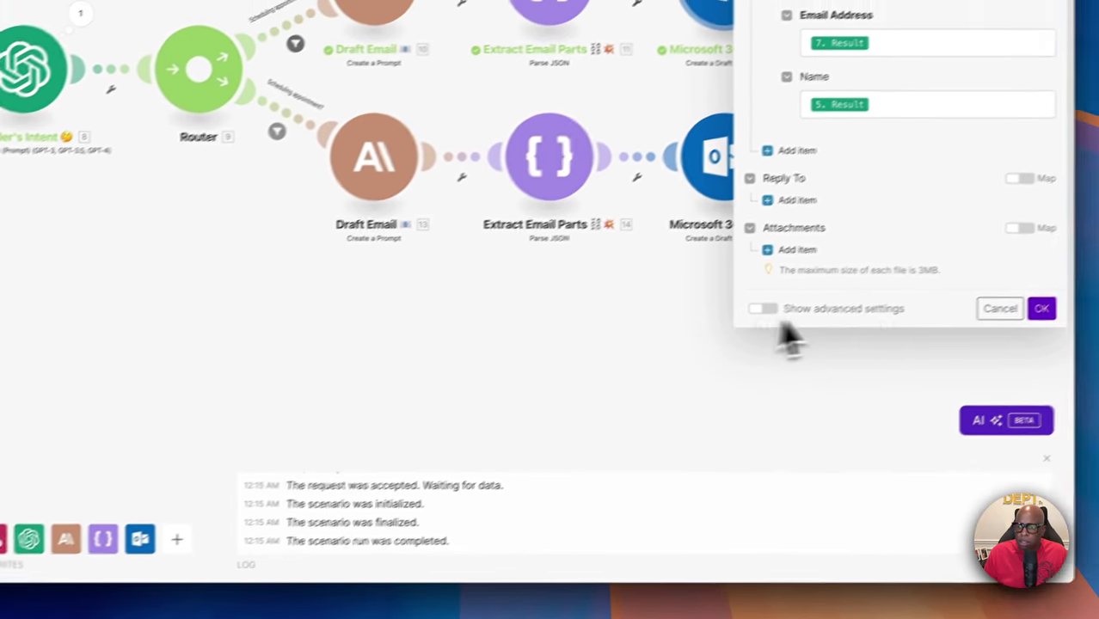
pyautogui.click(1000, 308)
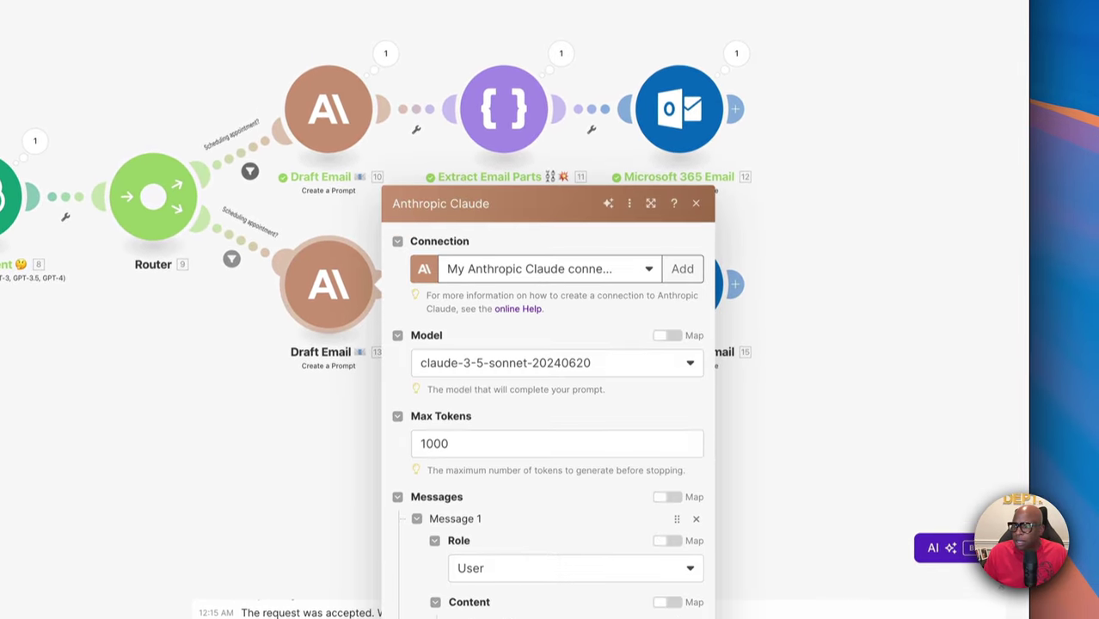
# Close the Claude 3.5 Sonnet Draft Email settings with Escape to show both branches
pyautogui.scroll(-5, 551, 344)
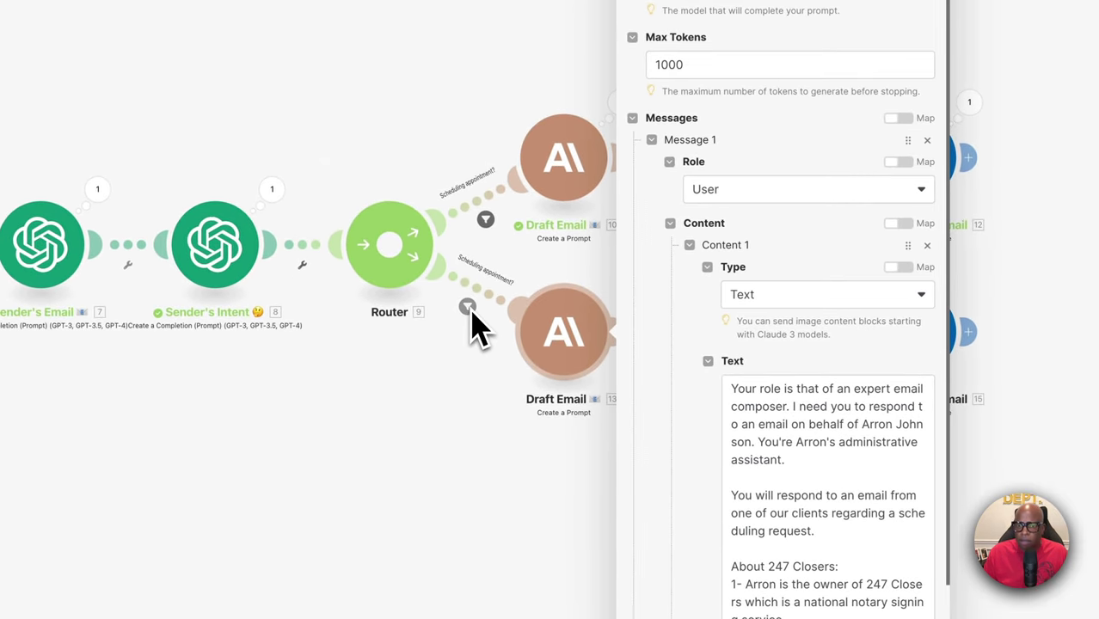
pyautogui.press('Escape')
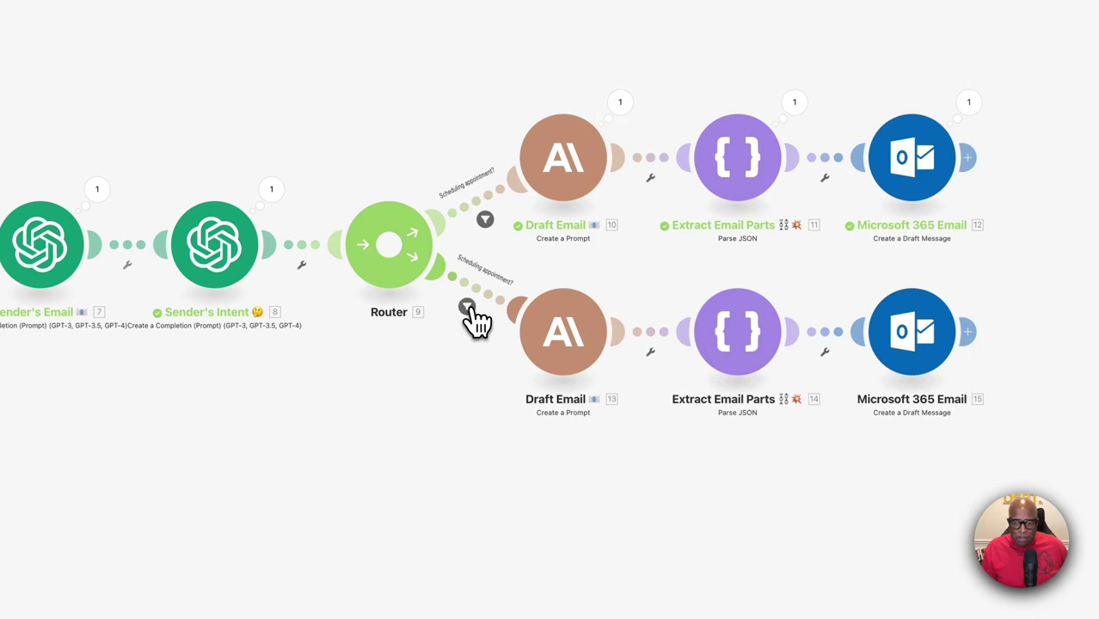
# Change the lower route filter's label to 'Re-Schedule a Signing' and save it
pyautogui.click(467, 309)
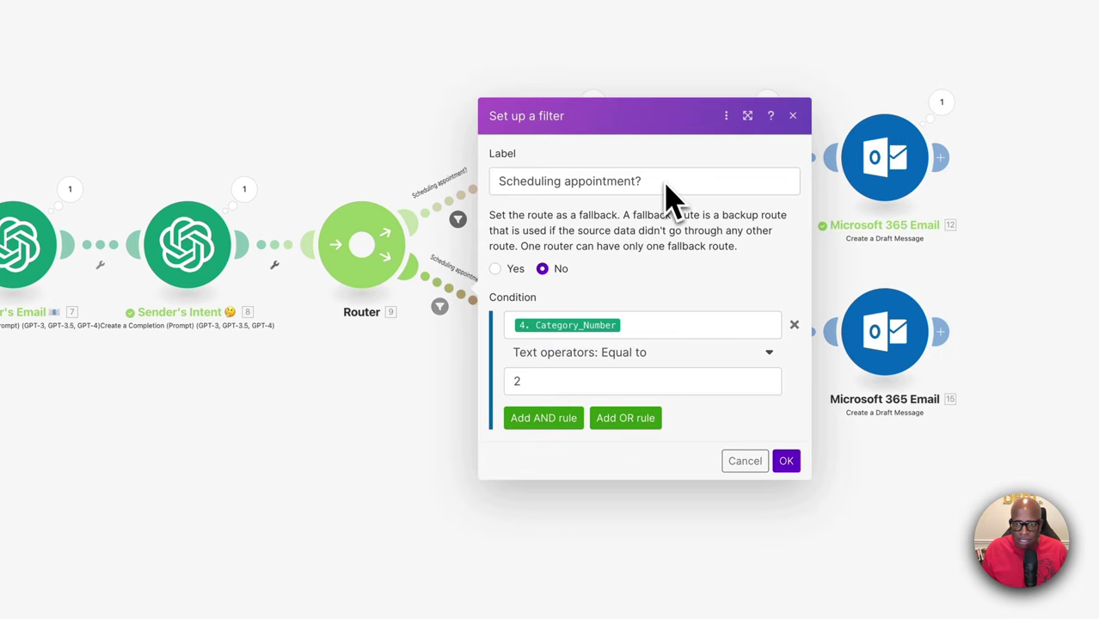
pyautogui.tripleClick(487, 176)
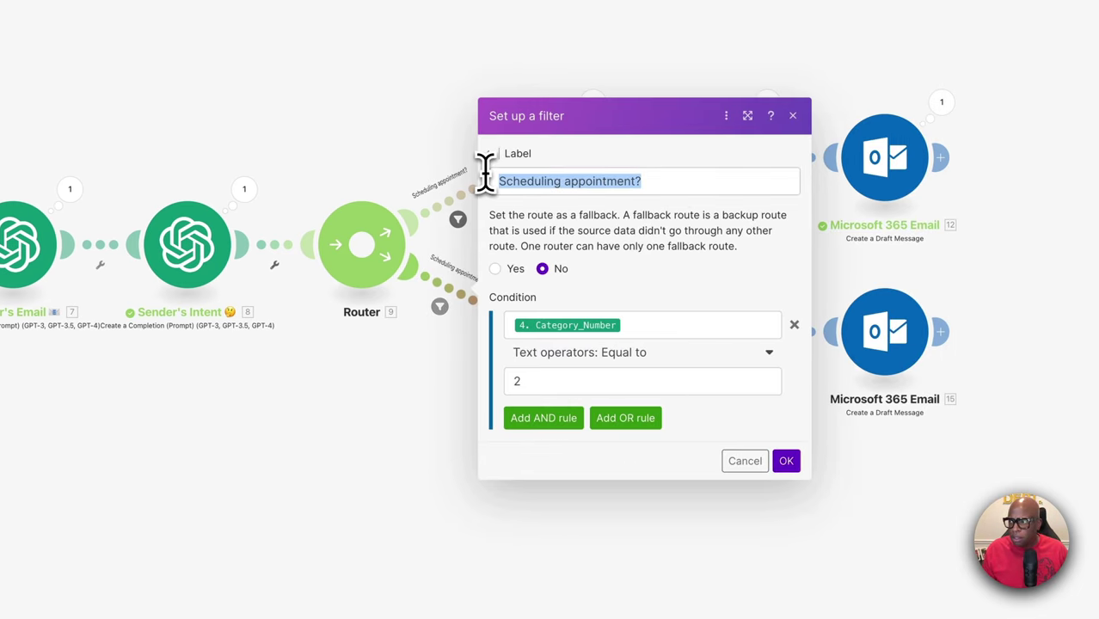
pyautogui.write('Re-schedul')
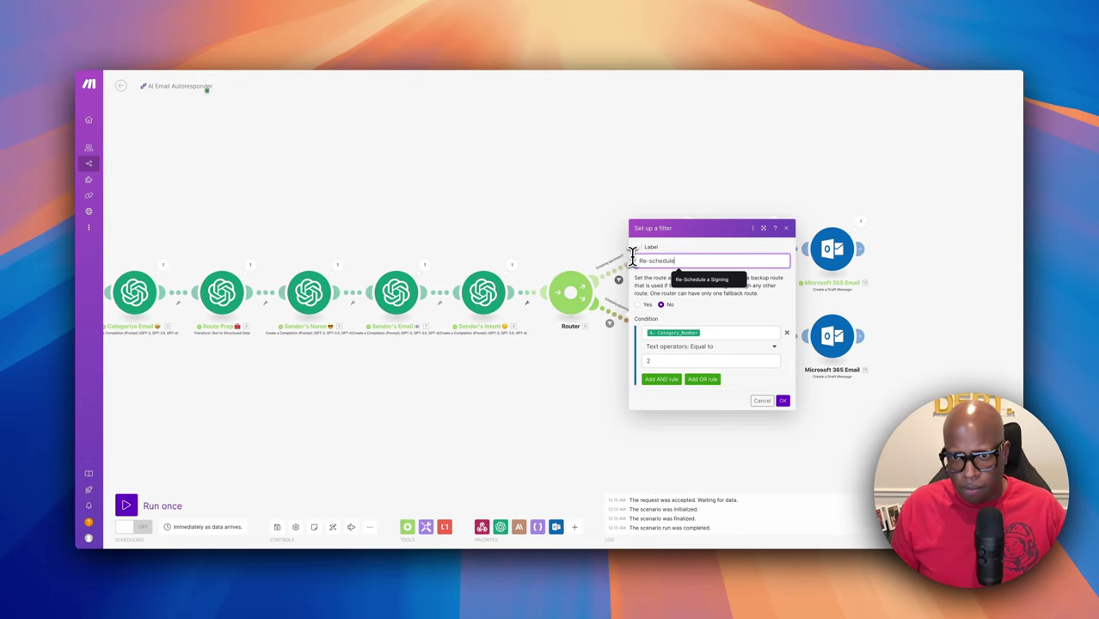
pyautogui.write('e')
pyautogui.click(702, 279)
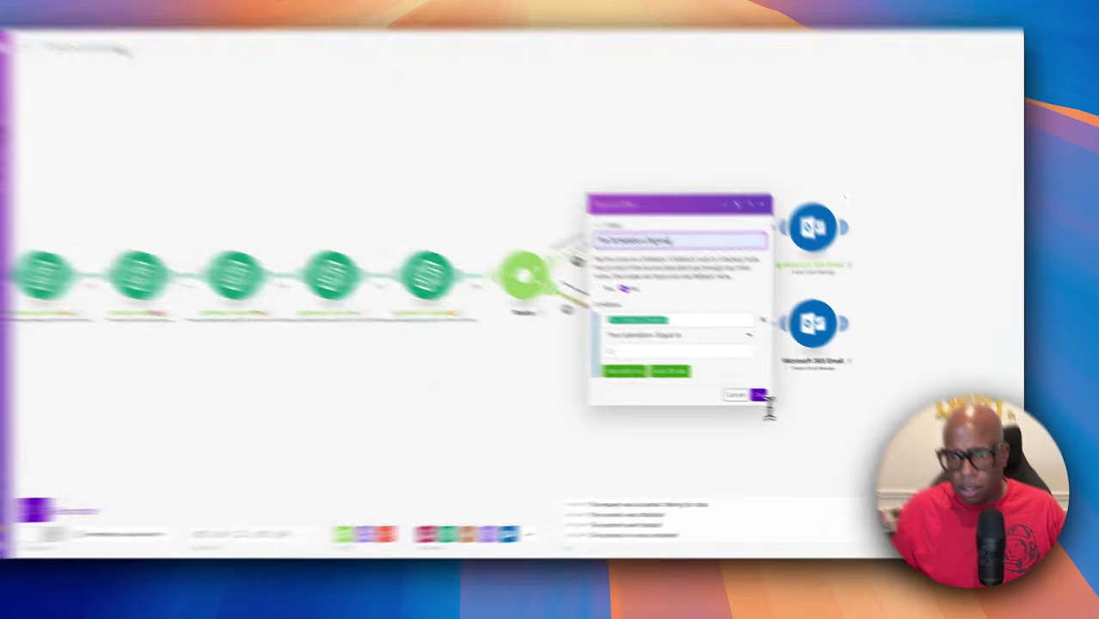
pyautogui.click(760, 397)
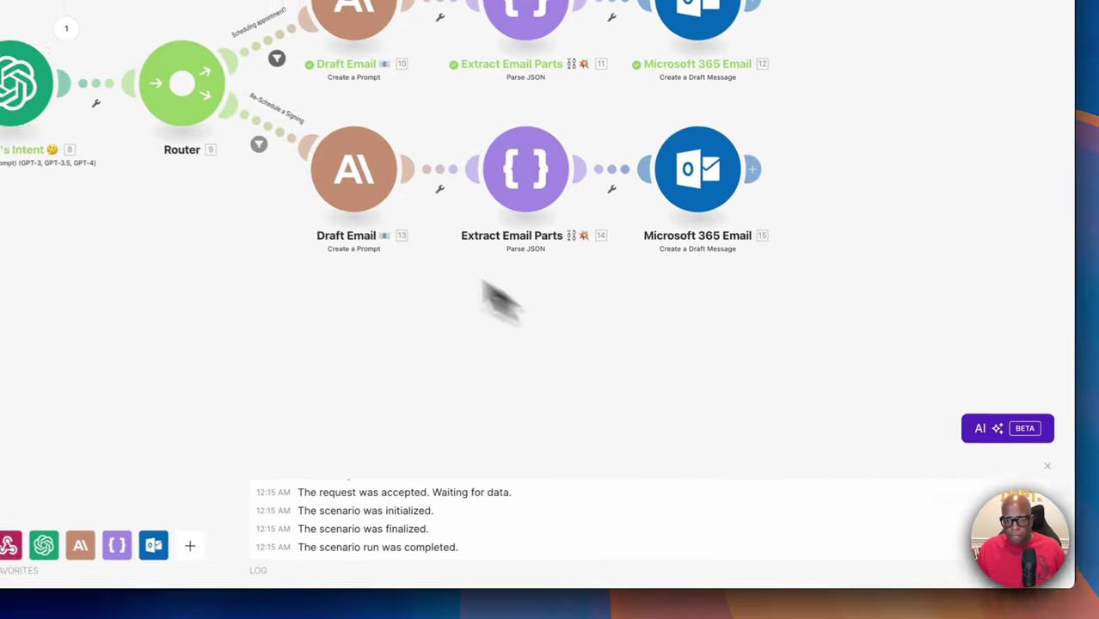
# Replace the lower Draft Email's Claude prompt text with the pasted re-schedule prompt
pyautogui.click(657, 345)
pyautogui.scroll(-5, 599, 344)
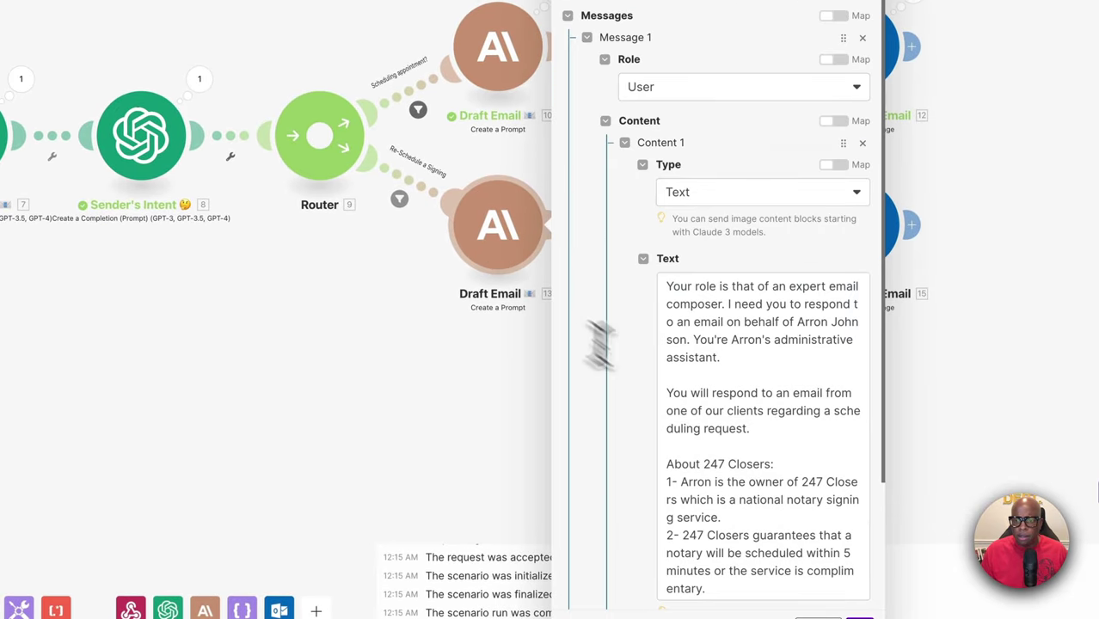
pyautogui.click(699, 285)
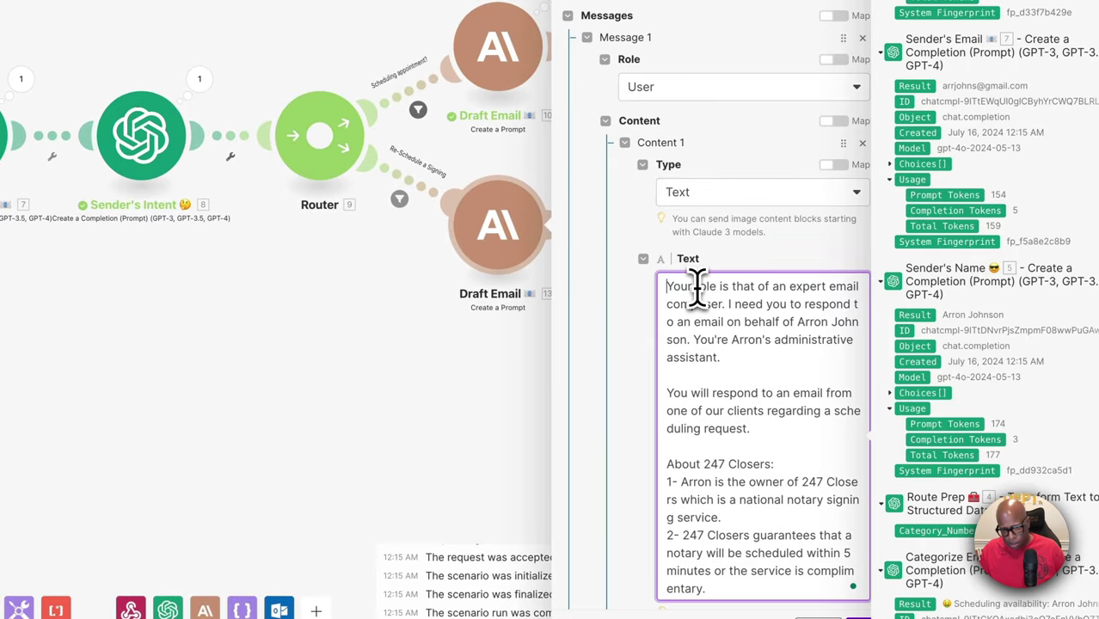
pyautogui.hotkey('ctrl', 'a')
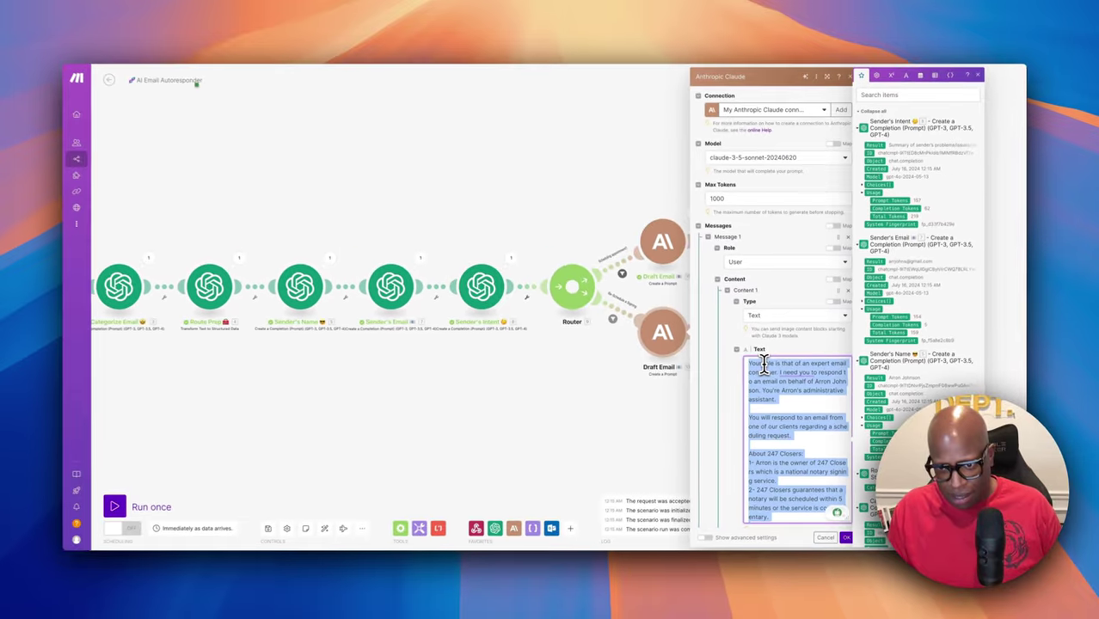
pyautogui.press('BackSpace')
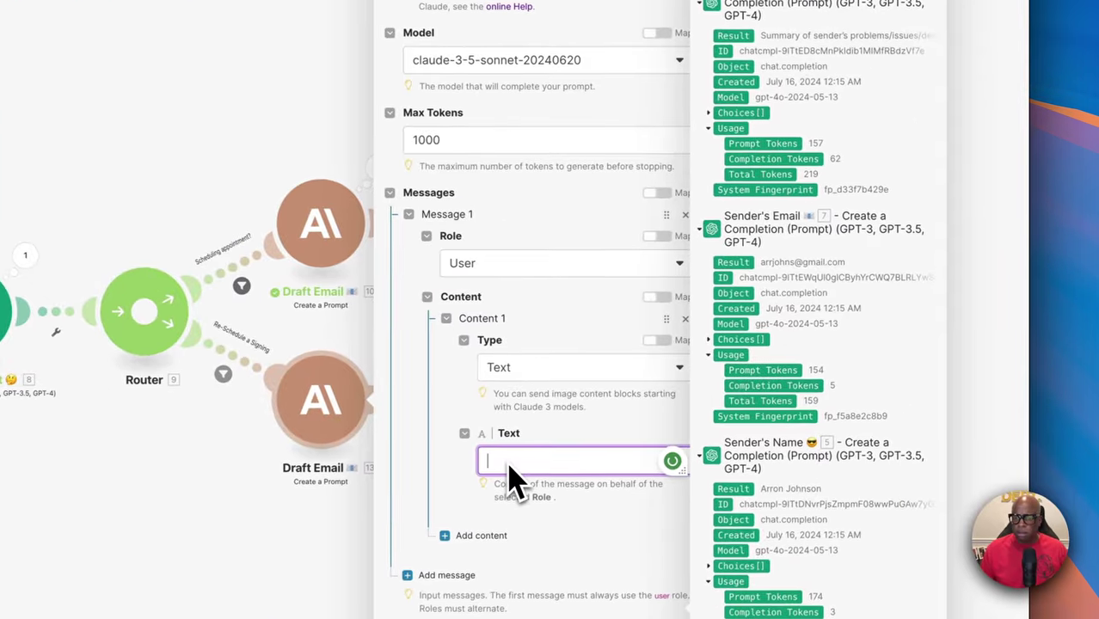
pyautogui.hotkey('ctrl', 'v')
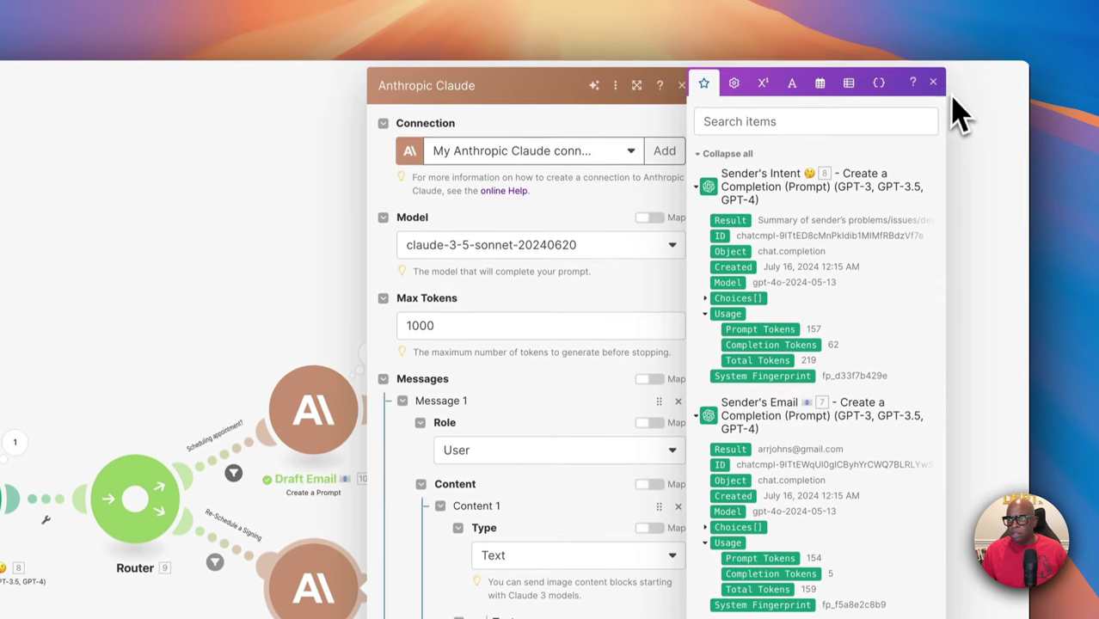
# Review the new prompt's required details, subject format and sender fields
pyautogui.click(933, 92)
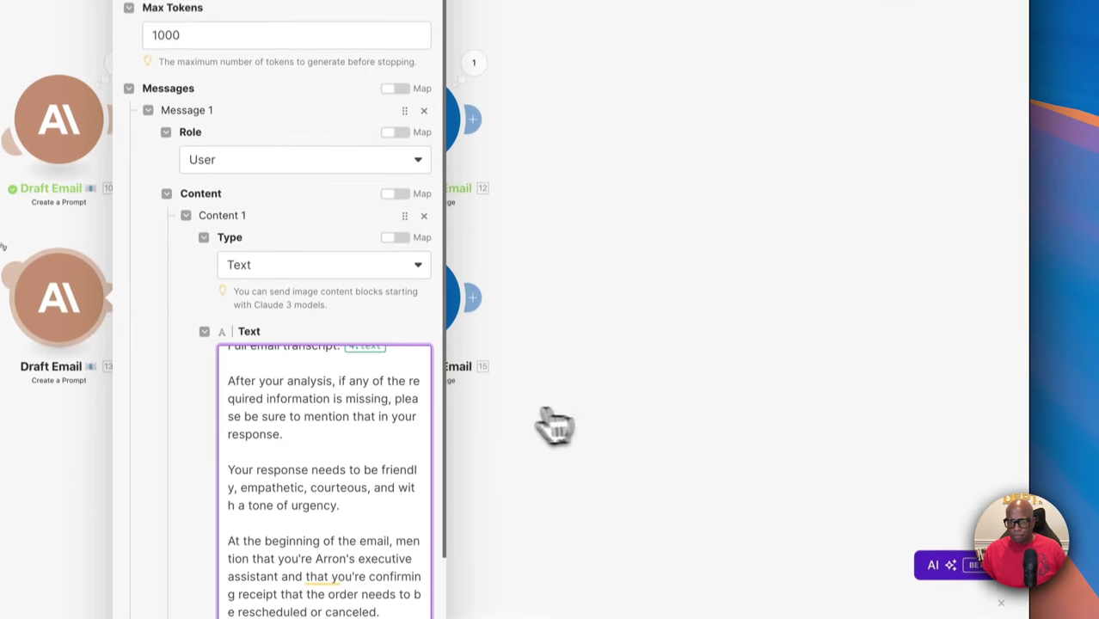
pyautogui.scroll(3, 404, 442)
pyautogui.scroll(10, 400, 444)
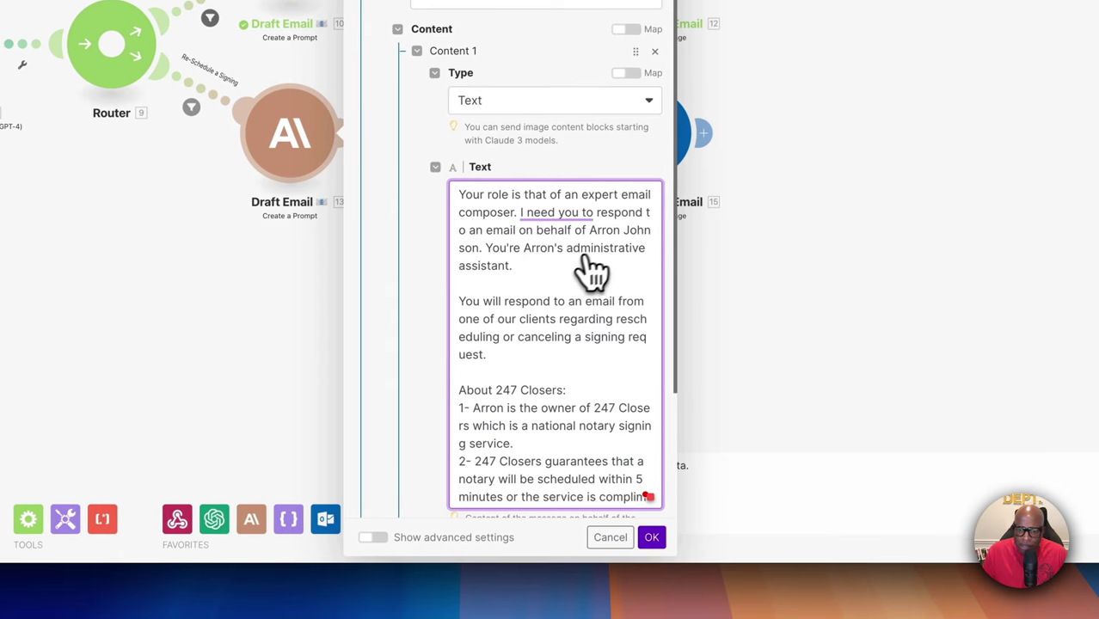
pyautogui.scroll(-1, 593, 273)
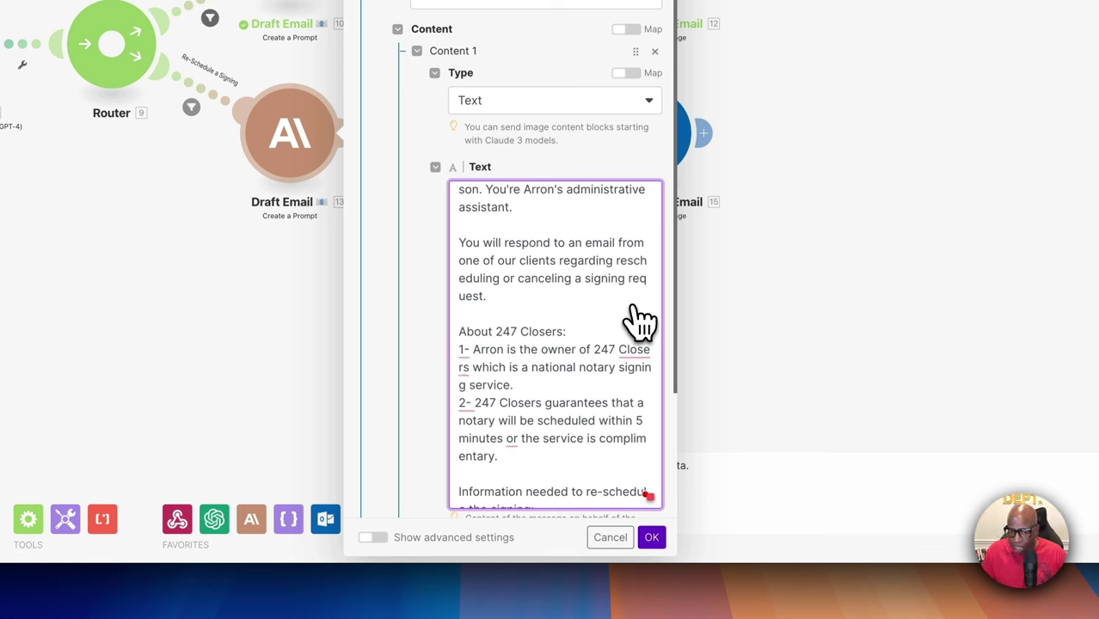
pyautogui.scroll(-5, 542, 352)
pyautogui.scroll(-7, 538, 360)
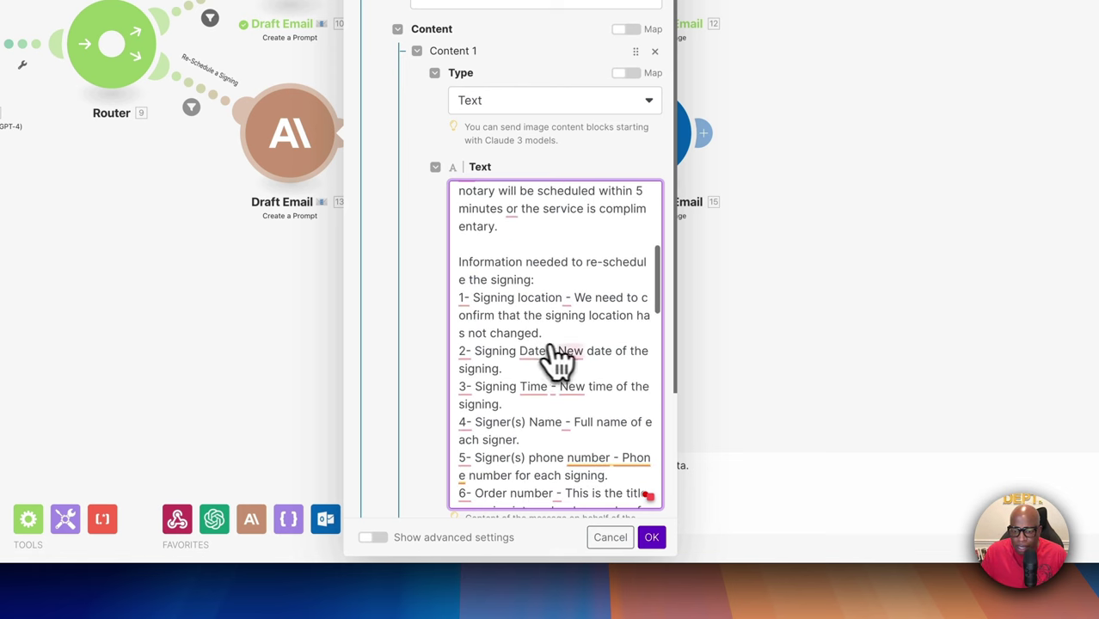
pyautogui.scroll(-2, 568, 360)
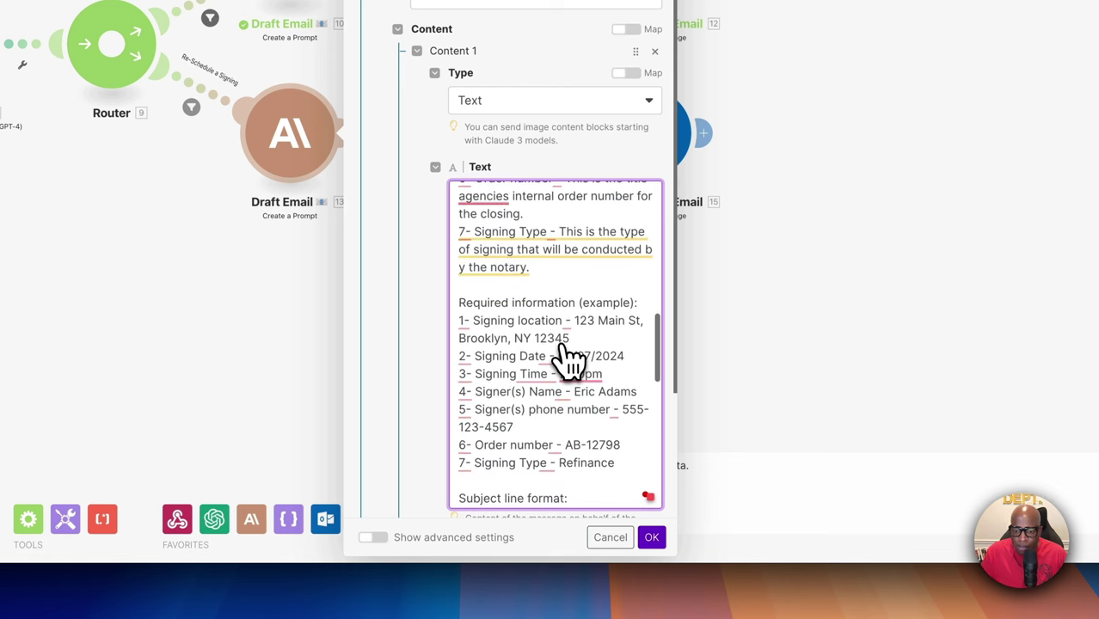
pyautogui.scroll(7, 567, 360)
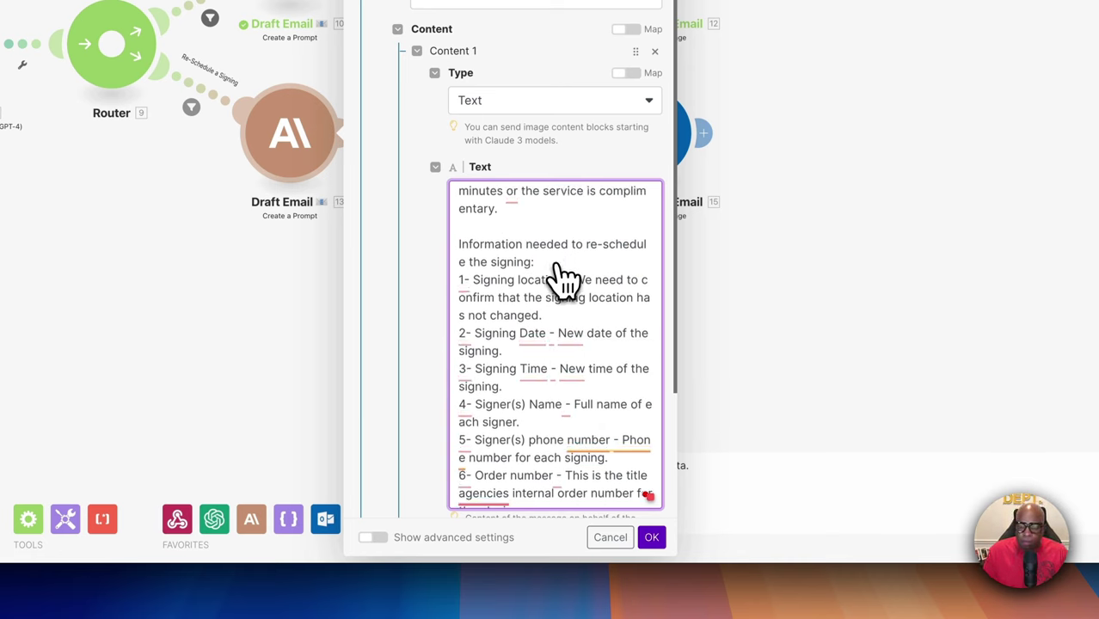
pyautogui.scroll(-4, 562, 276)
pyautogui.scroll(5, 561, 279)
pyautogui.scroll(-1, 563, 278)
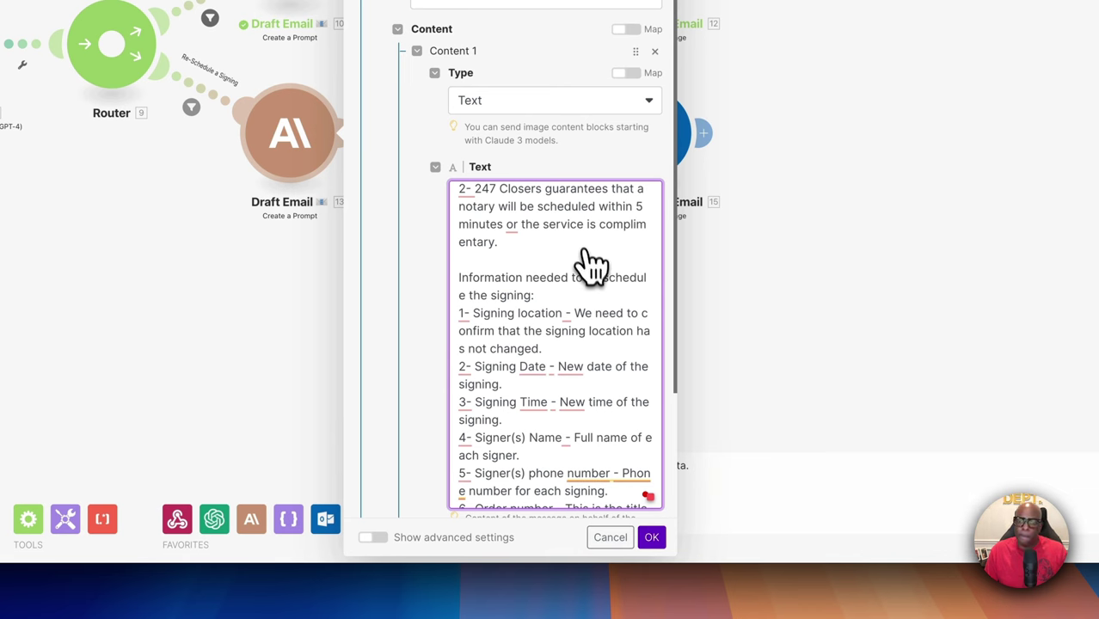
pyautogui.scroll(-5, 589, 369)
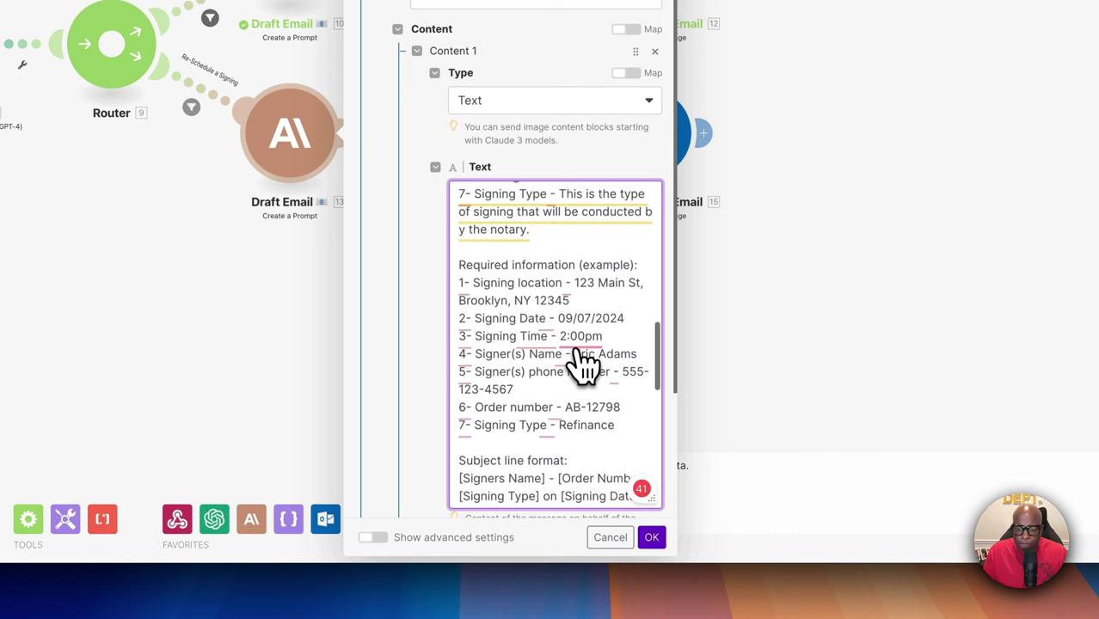
pyautogui.scroll(-3, 584, 361)
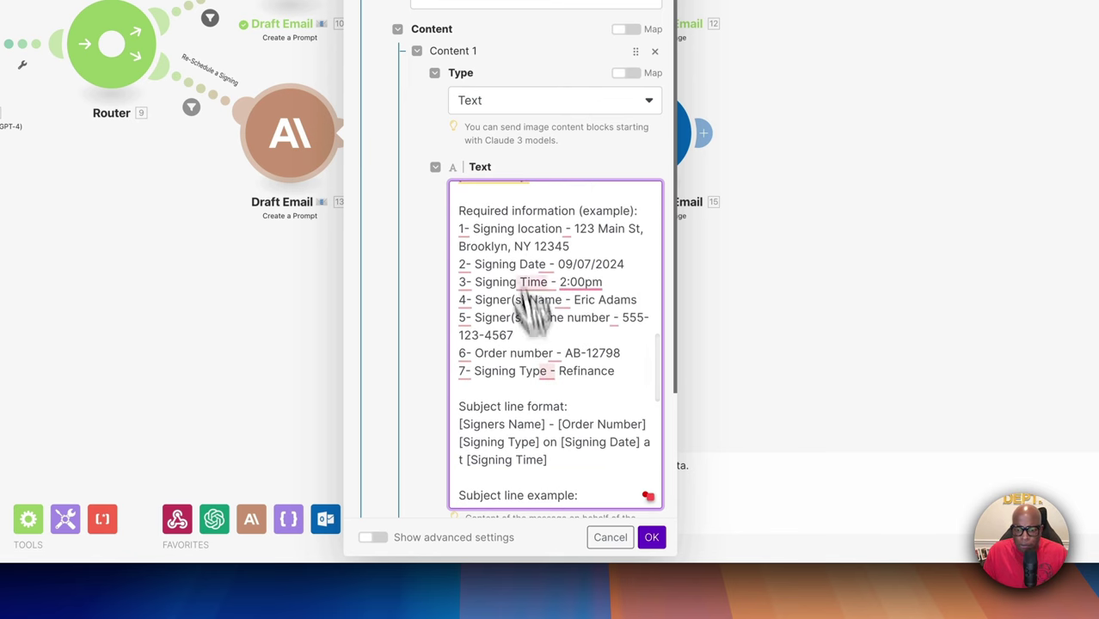
pyautogui.scroll(-5, 535, 414)
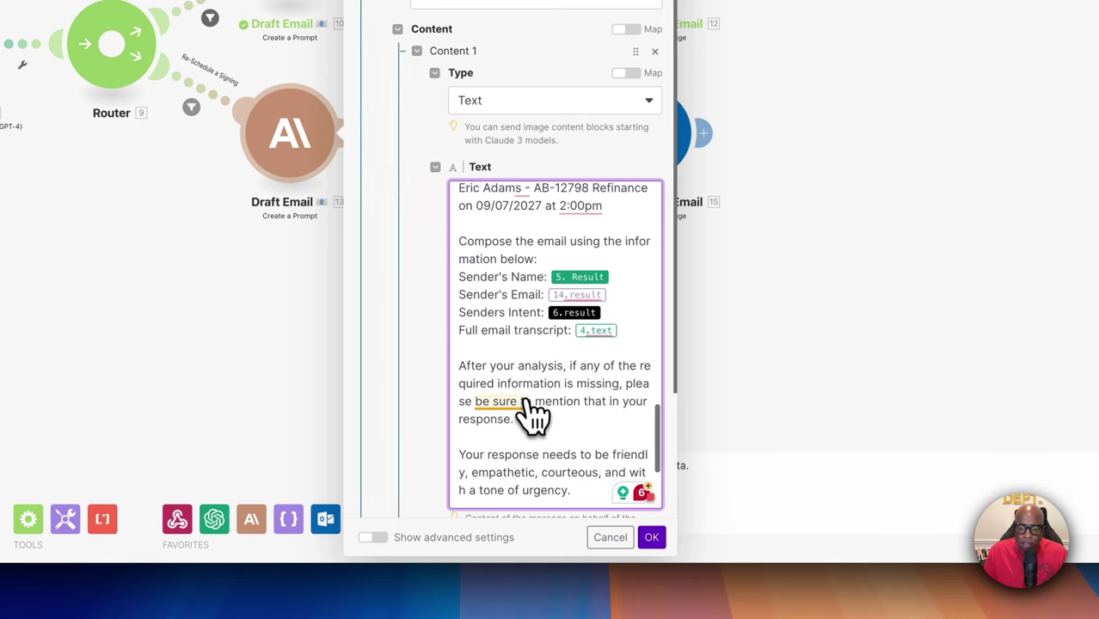
# Remap the Sender's Name and Sender's Email results into the prompt's sender lines
pyautogui.scroll(1, 531, 404)
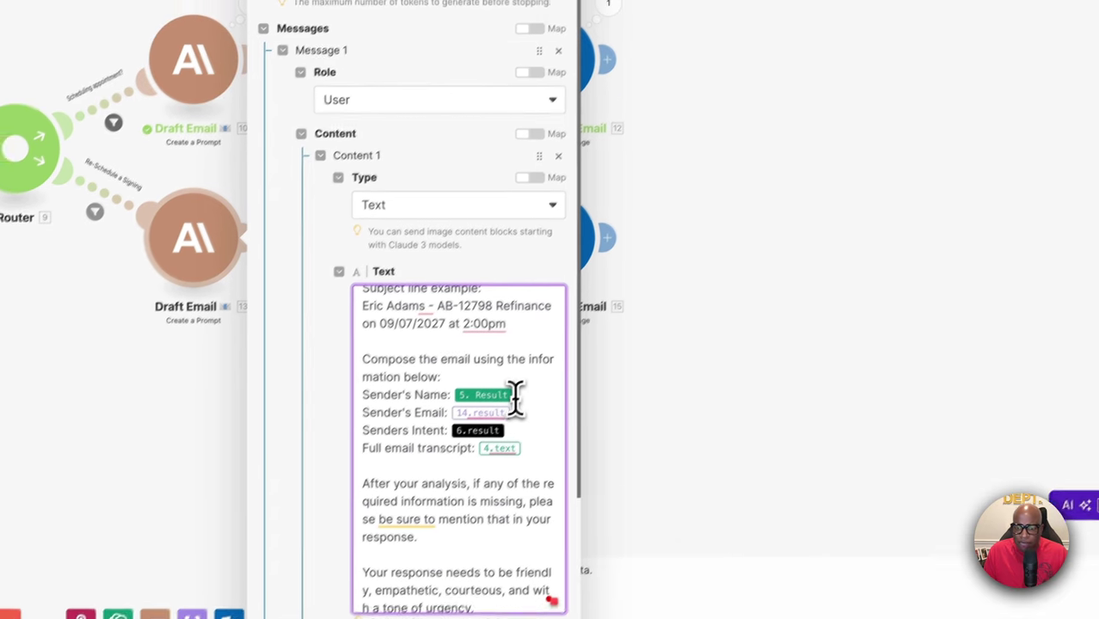
pyautogui.moveTo(609, 292)
pyautogui.click(496, 416)
pyautogui.press('BackSpace')
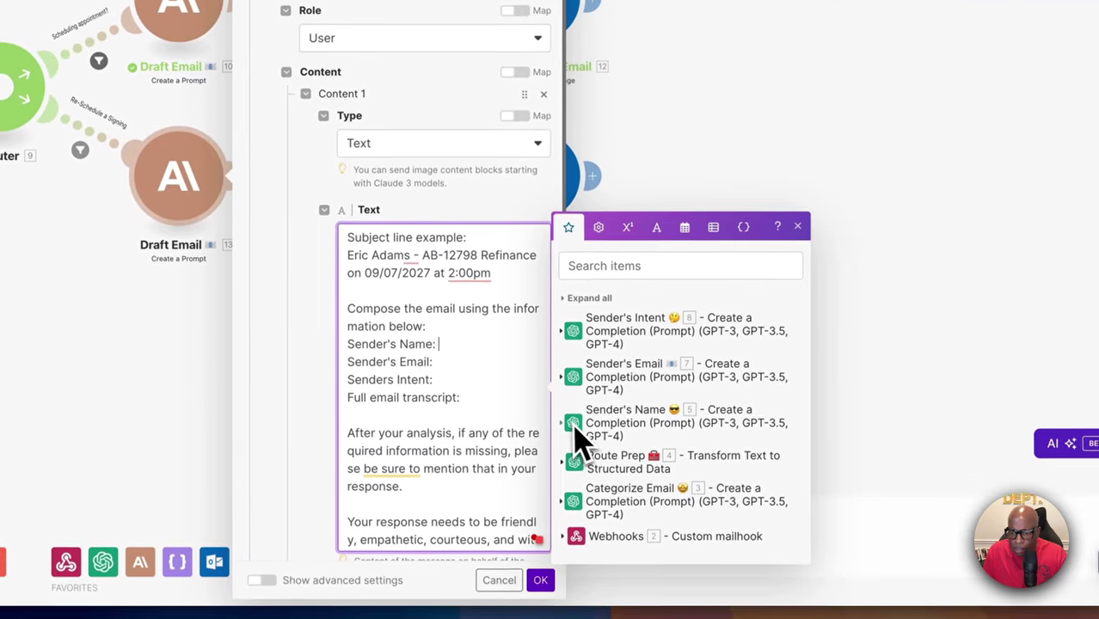
pyautogui.click(567, 430)
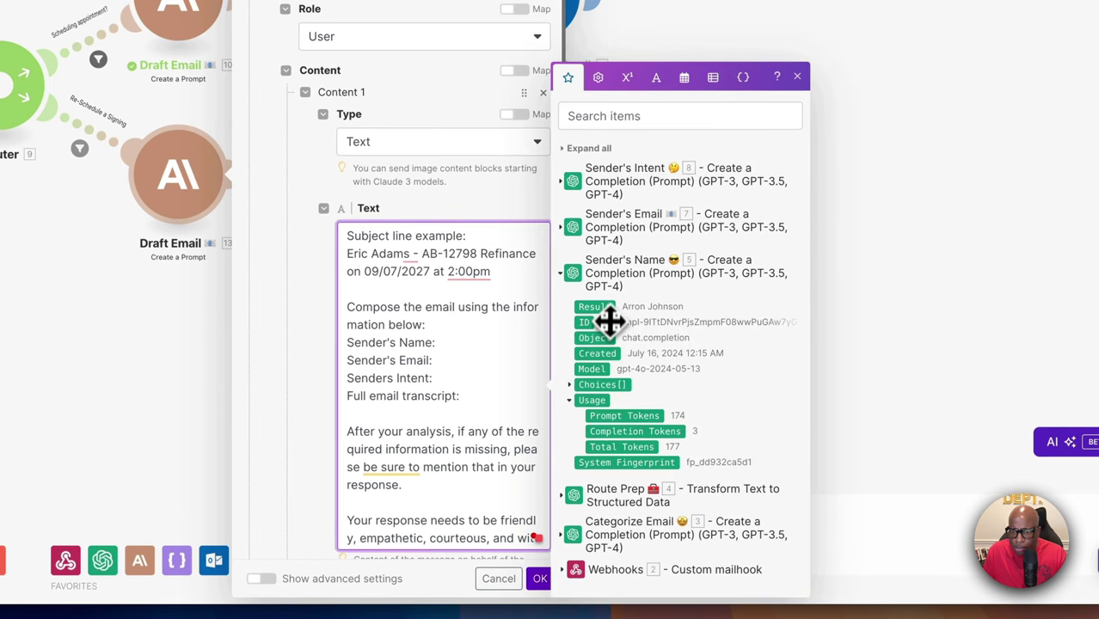
pyautogui.moveTo(609, 321); pyautogui.dragTo(478, 361)
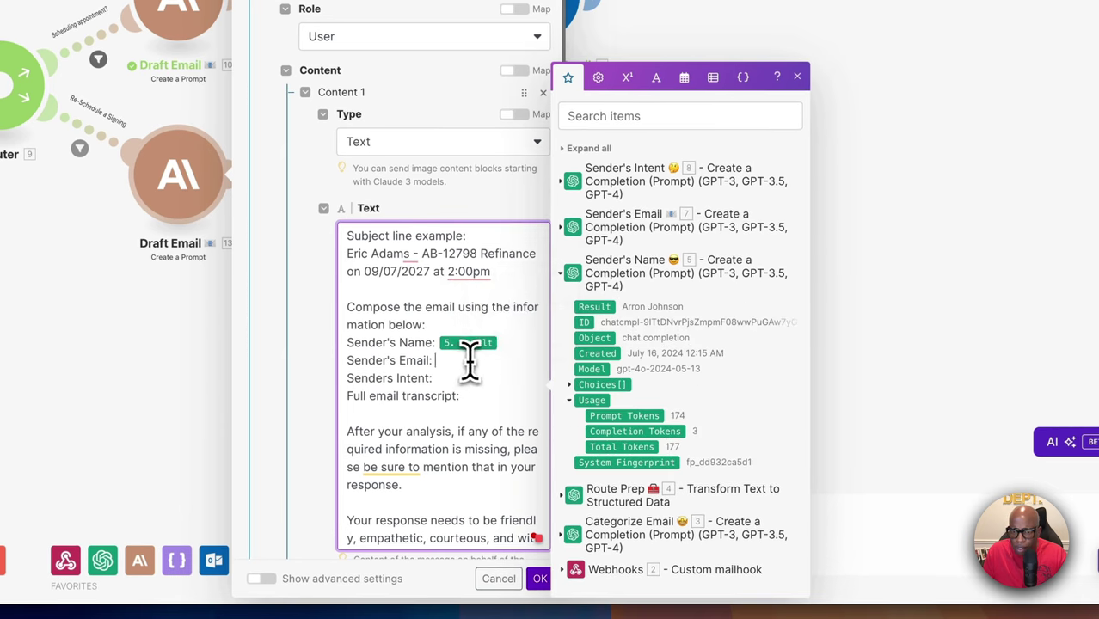
pyautogui.click(478, 361)
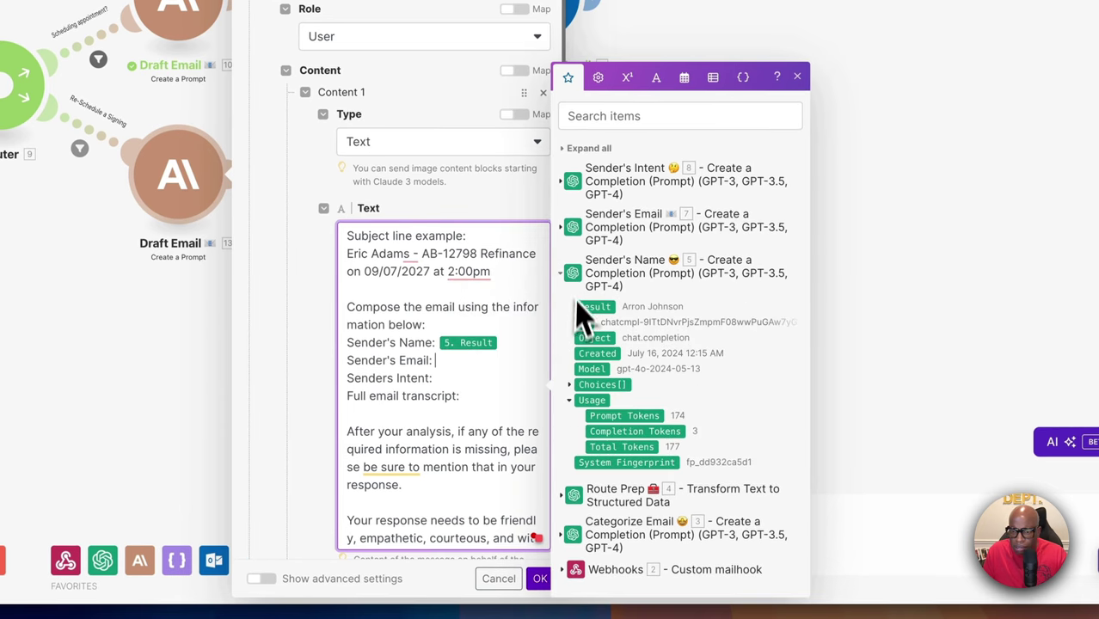
pyautogui.click(563, 231)
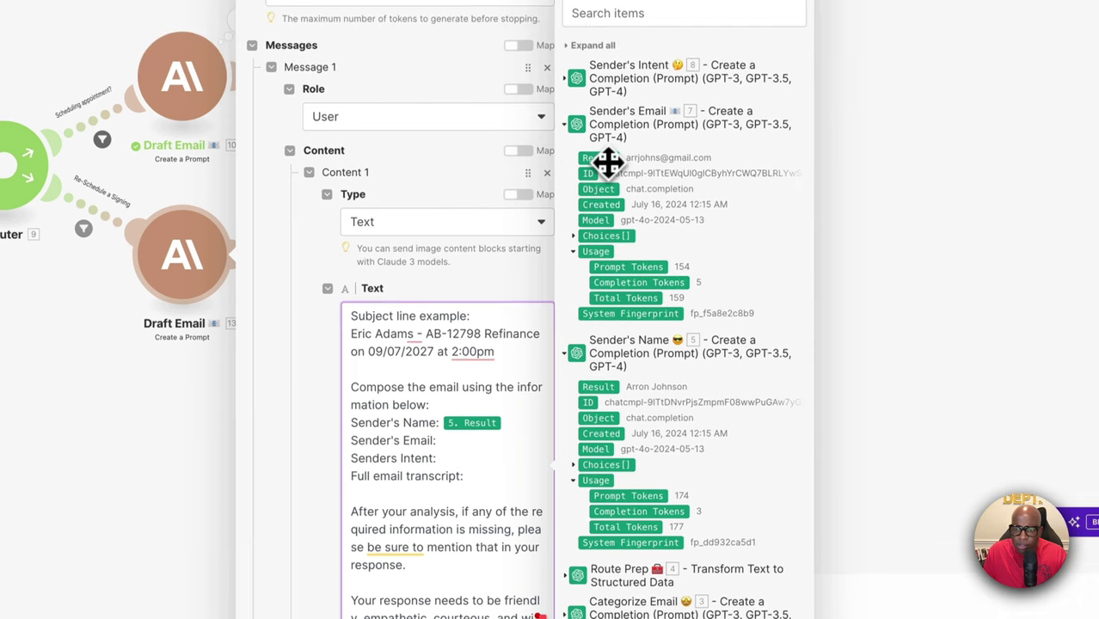
pyautogui.moveTo(609, 161); pyautogui.dragTo(490, 469)
# Insert Sender's Intent 8.Result and webhook 2.Text after Senders Intent and Full email transcript
pyautogui.click(463, 469)
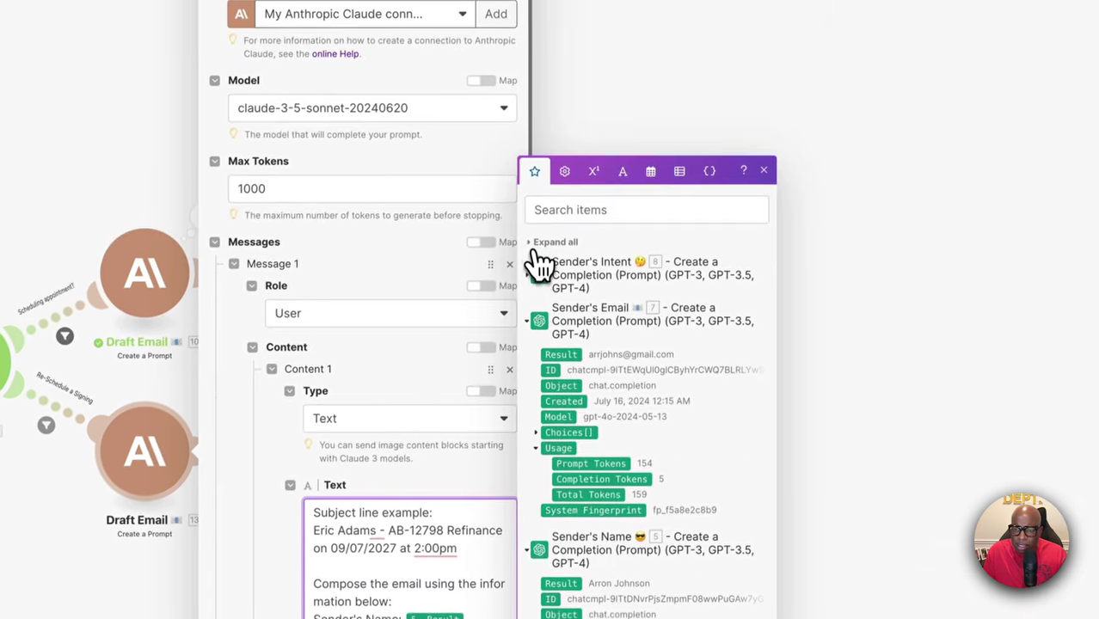
pyautogui.click(565, 86)
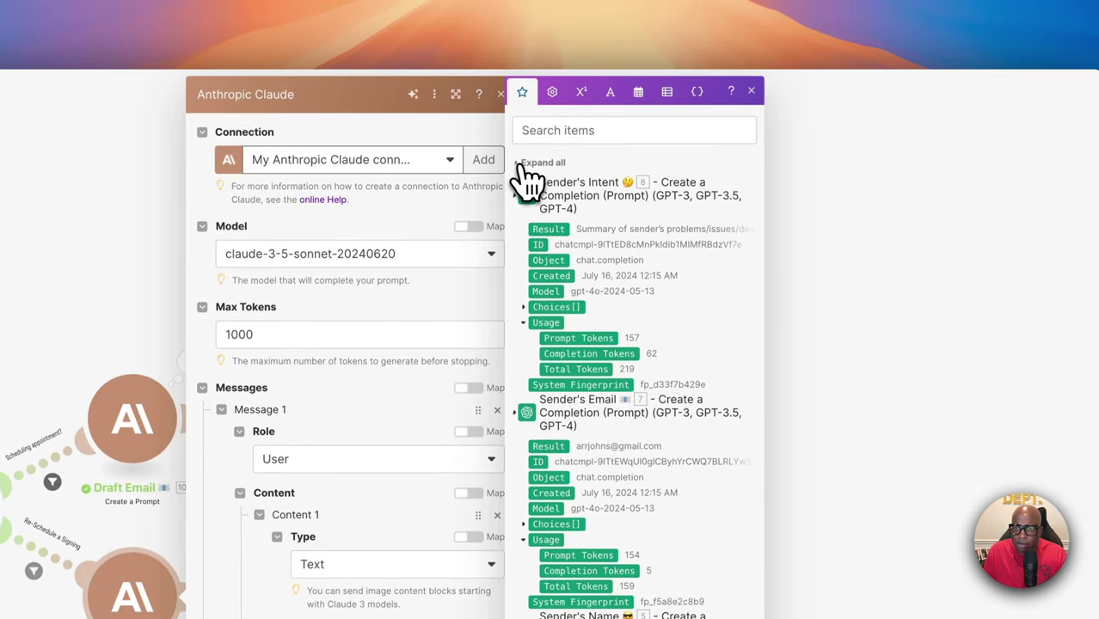
pyautogui.click(535, 156)
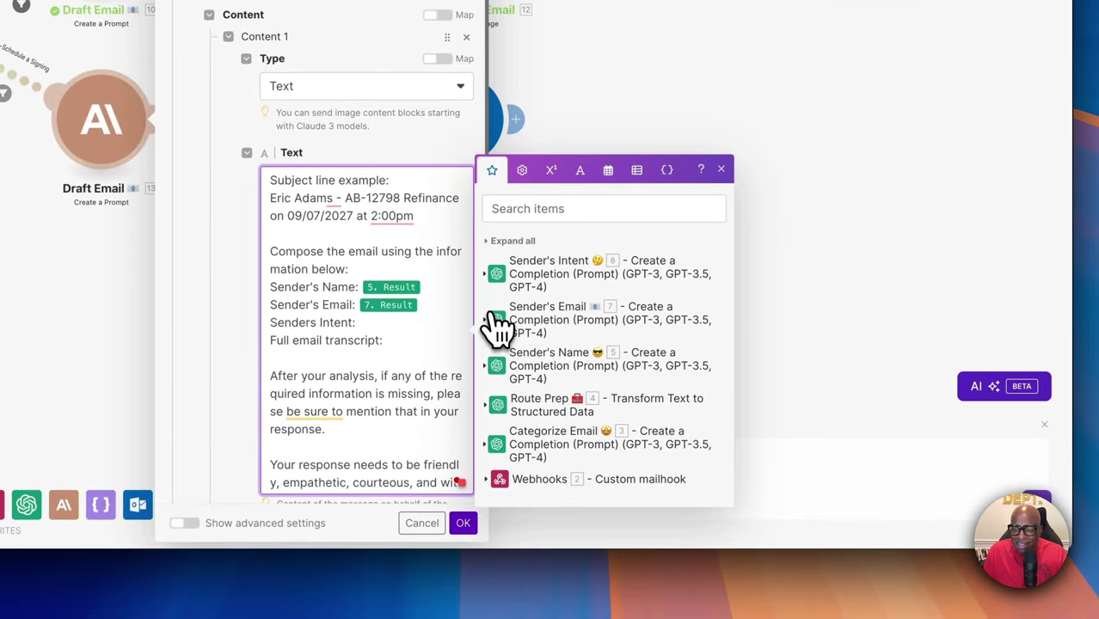
pyautogui.click(497, 277)
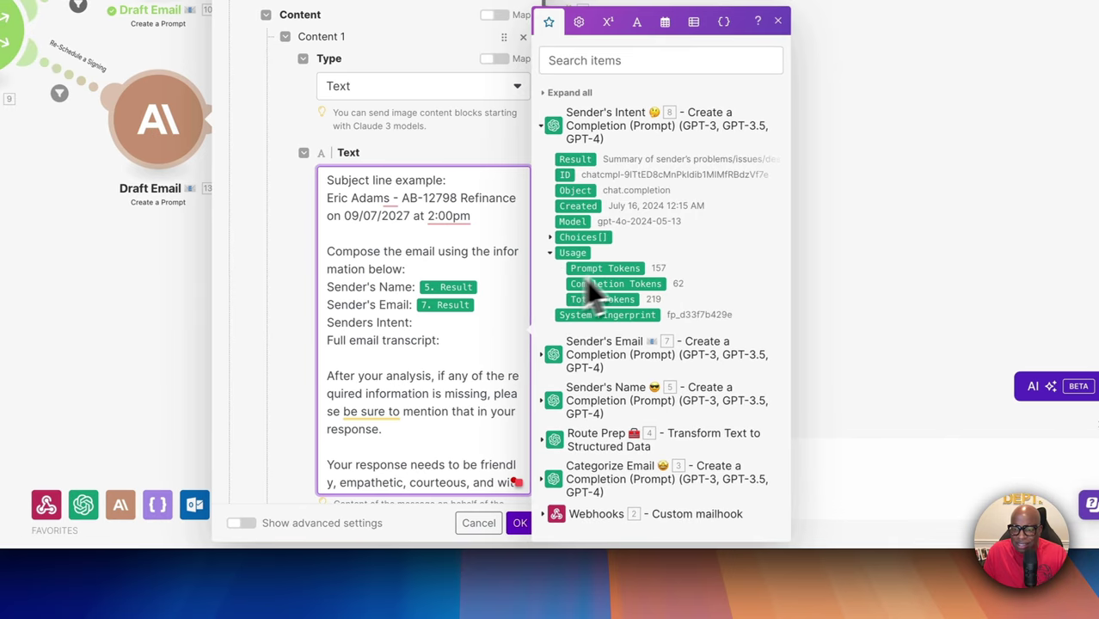
pyautogui.moveTo(590, 164); pyautogui.dragTo(495, 330)
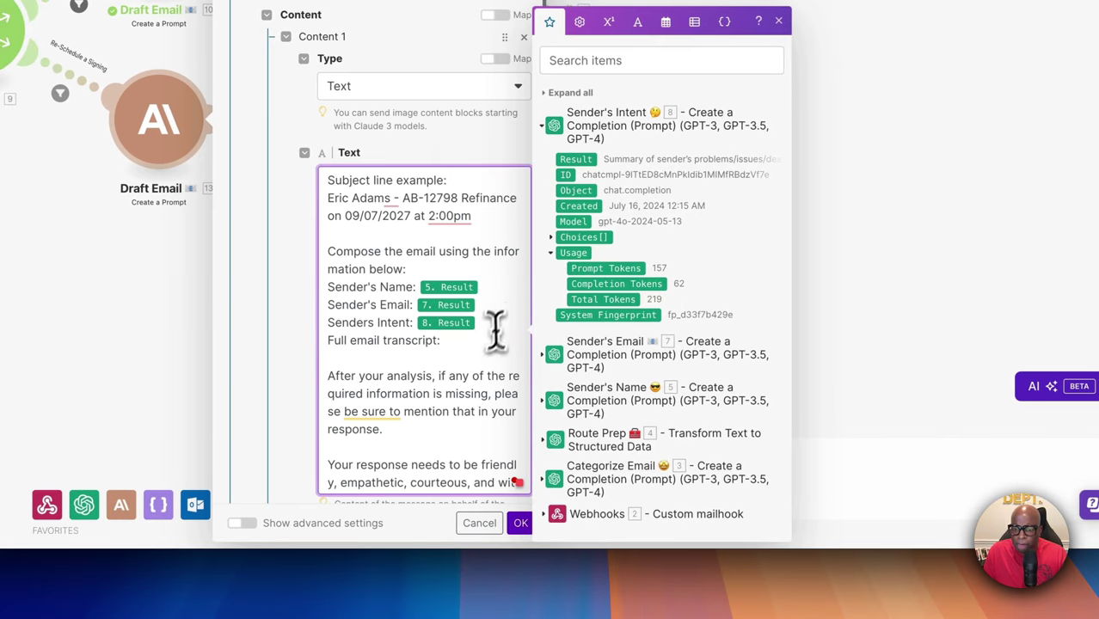
pyautogui.click(461, 344)
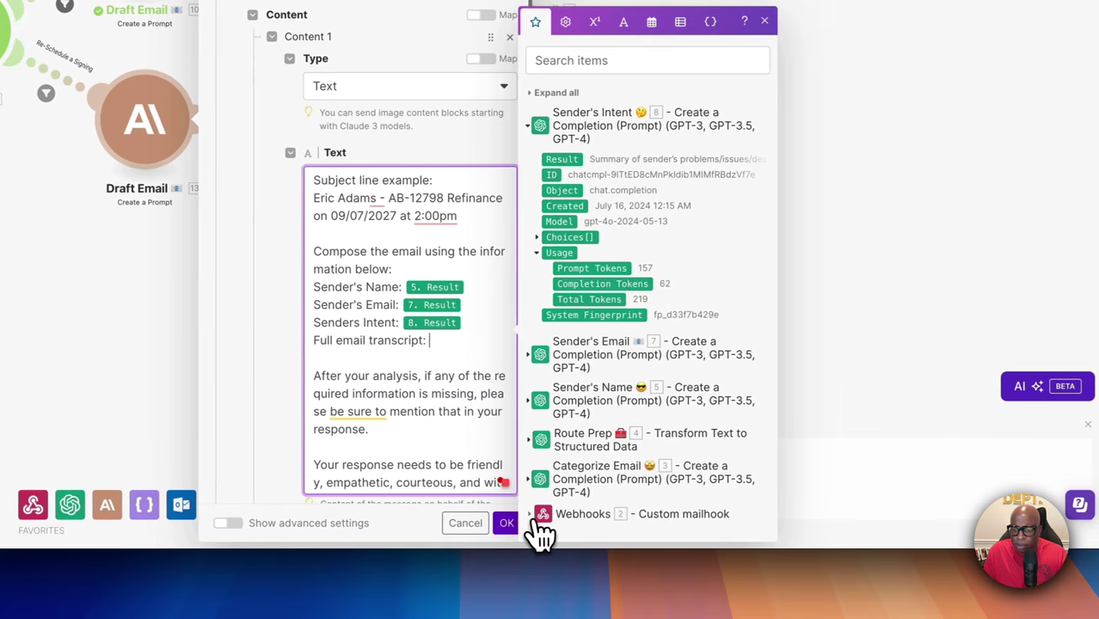
pyautogui.click(553, 514)
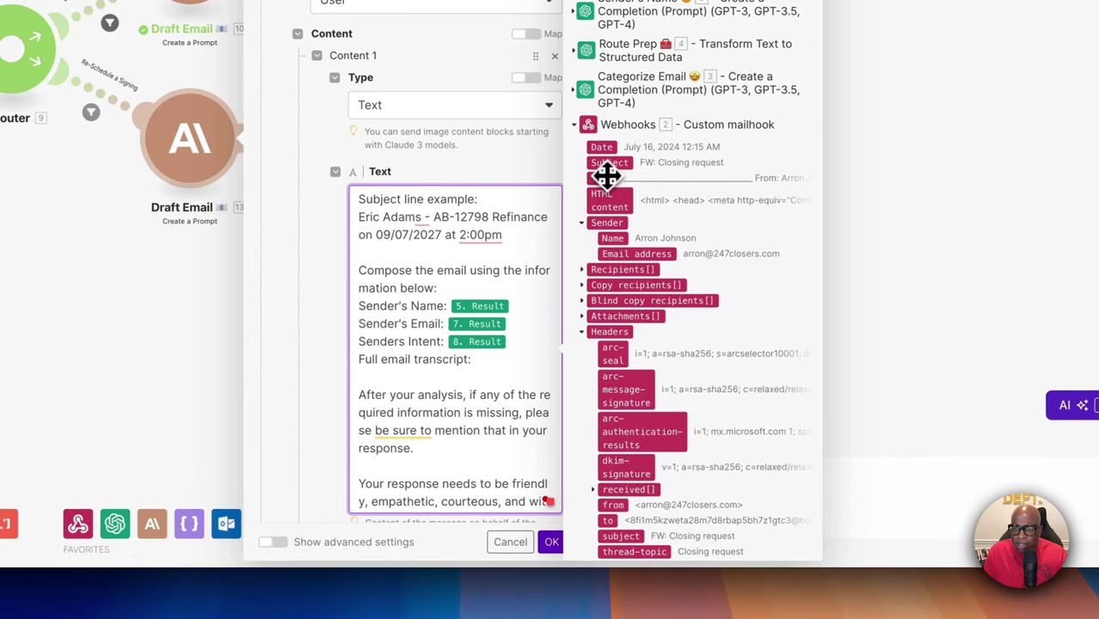
pyautogui.click(556, 159)
pyautogui.moveTo(608, 177); pyautogui.dragTo(638, 238)
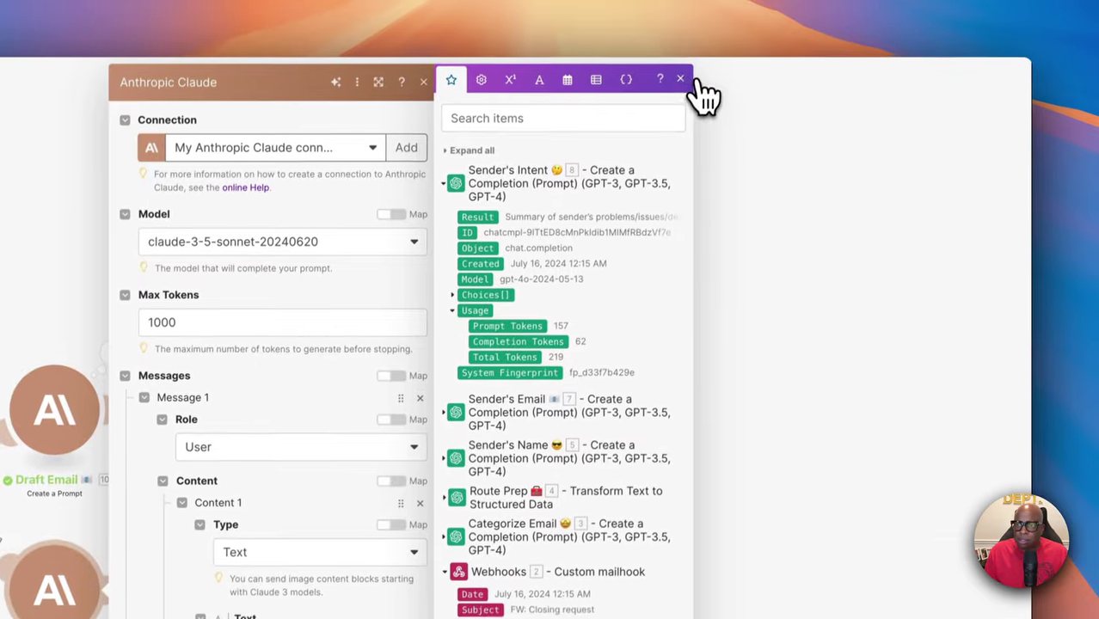
# Review the prompt's JSON-only subject and HTML output instructions, then confirm with OK
pyautogui.click(681, 79)
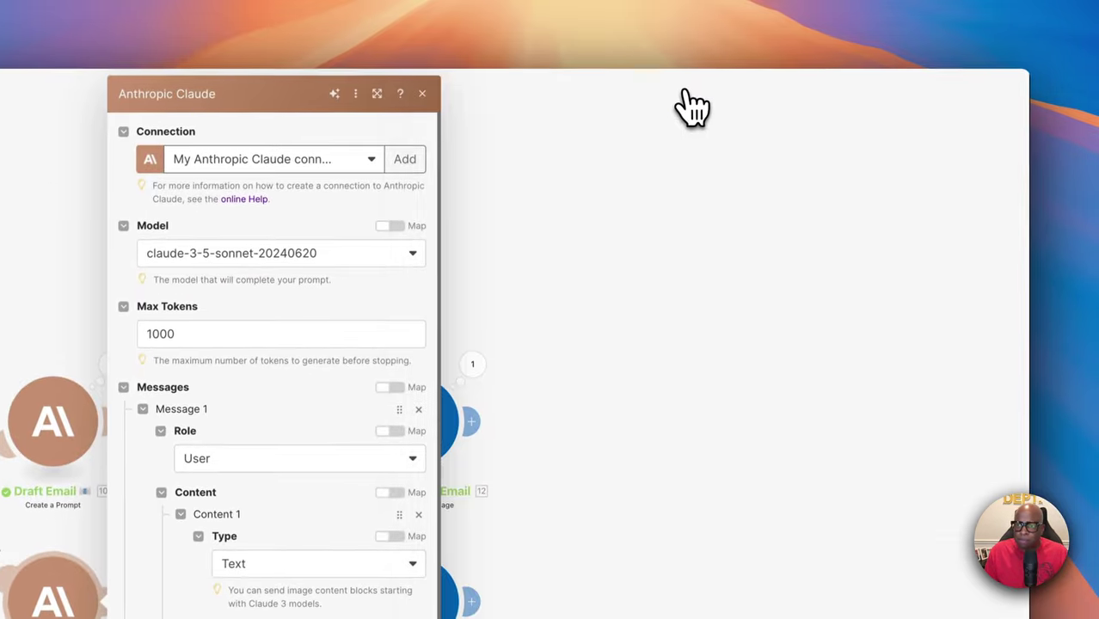
pyautogui.scroll(-2, 441, 472)
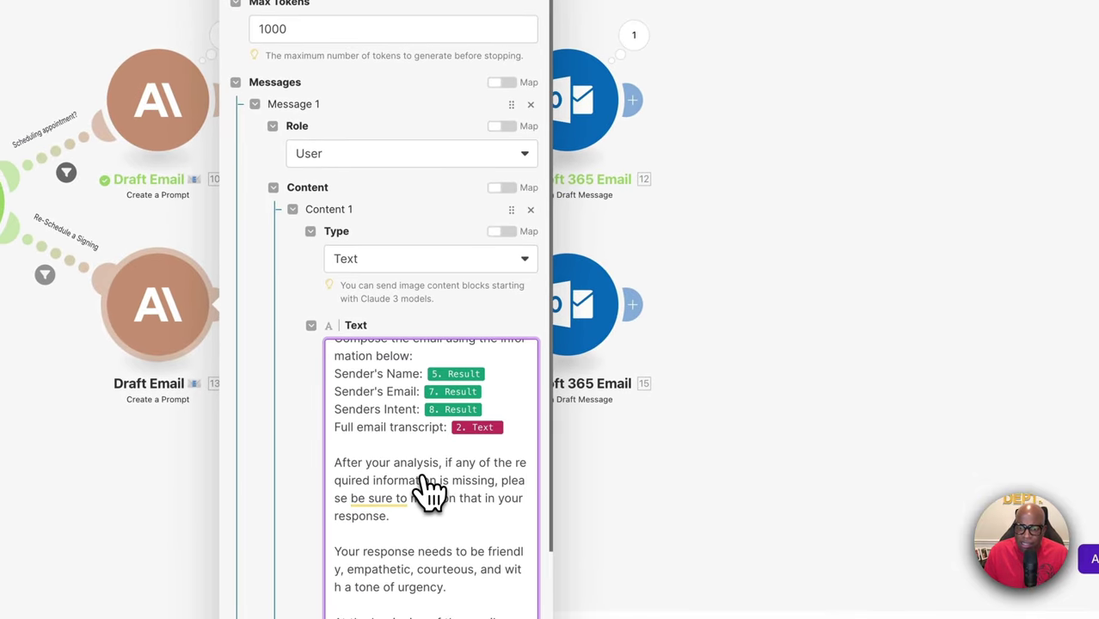
pyautogui.scroll(-1, 429, 491)
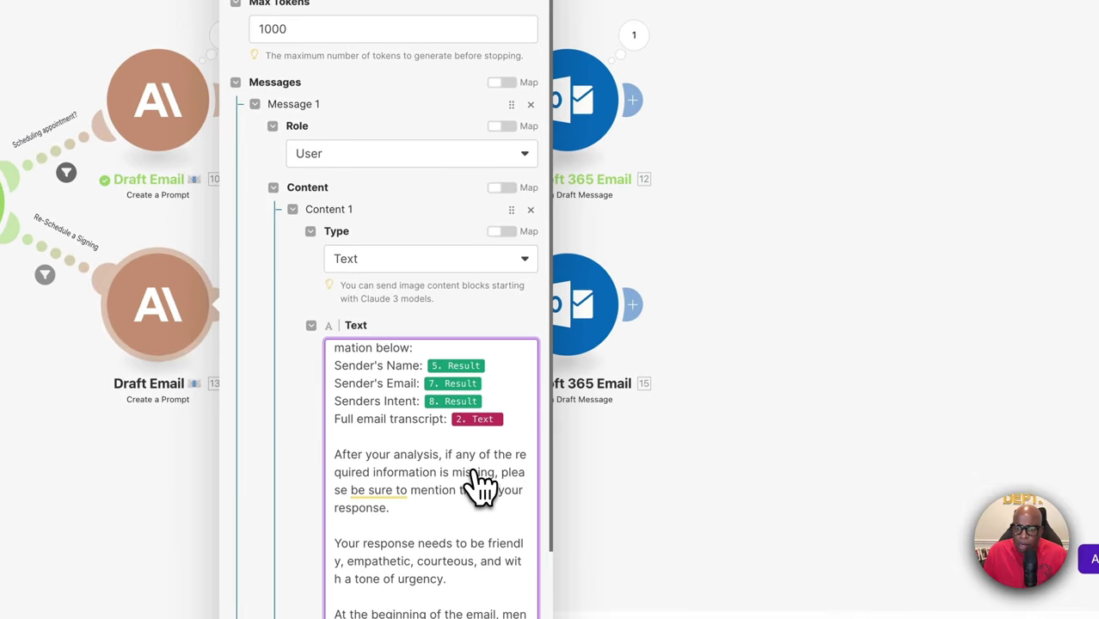
pyautogui.scroll(-1, 477, 486)
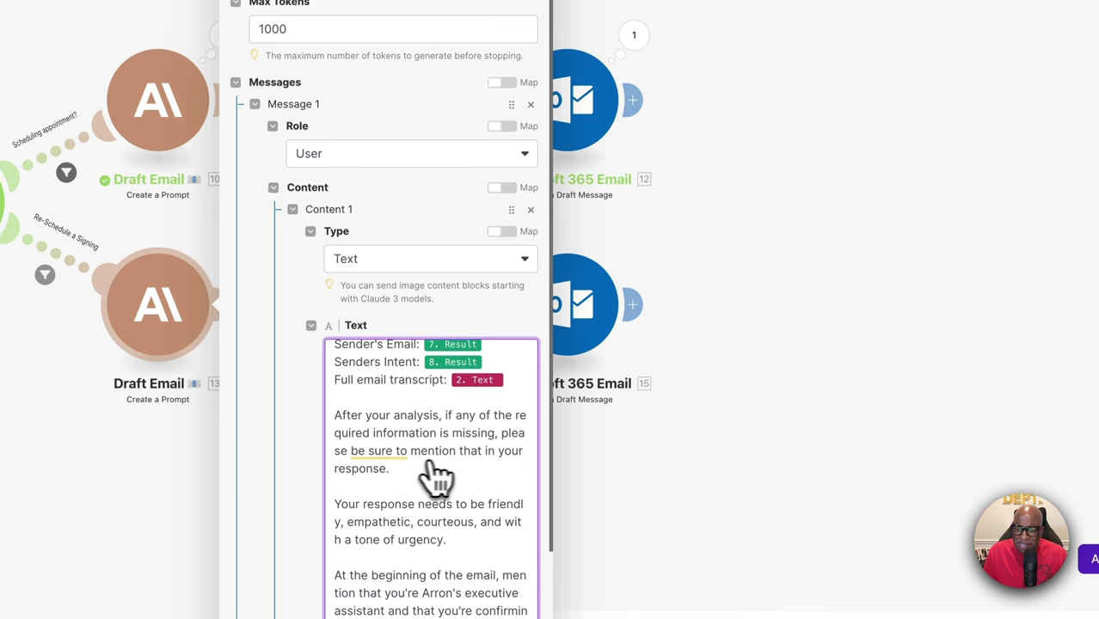
pyautogui.scroll(-1, 464, 478)
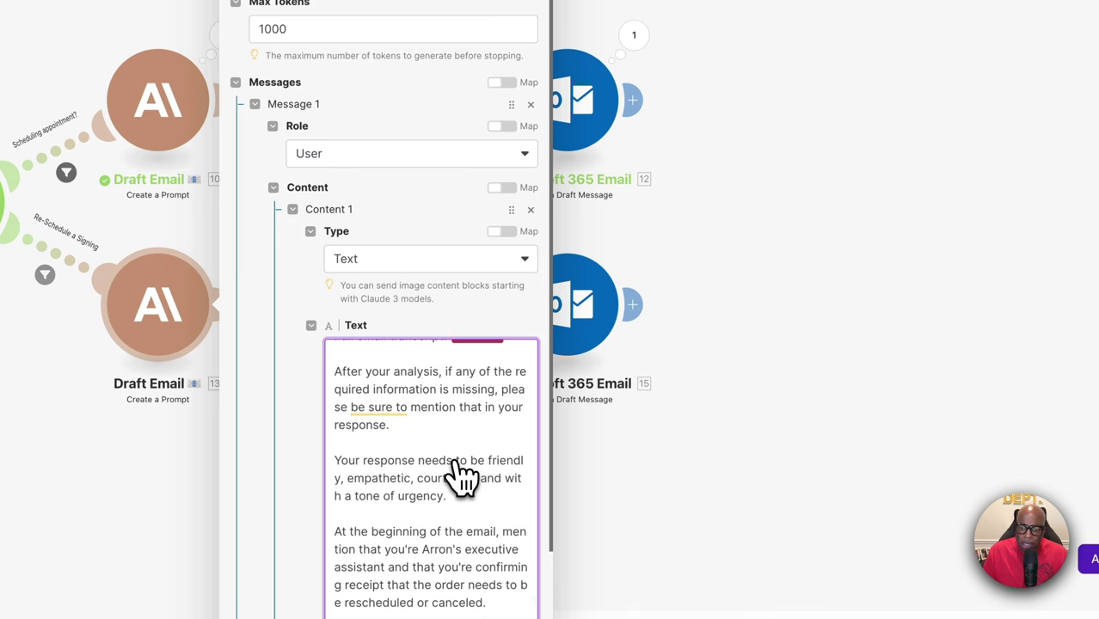
pyautogui.scroll(-1, 462, 475)
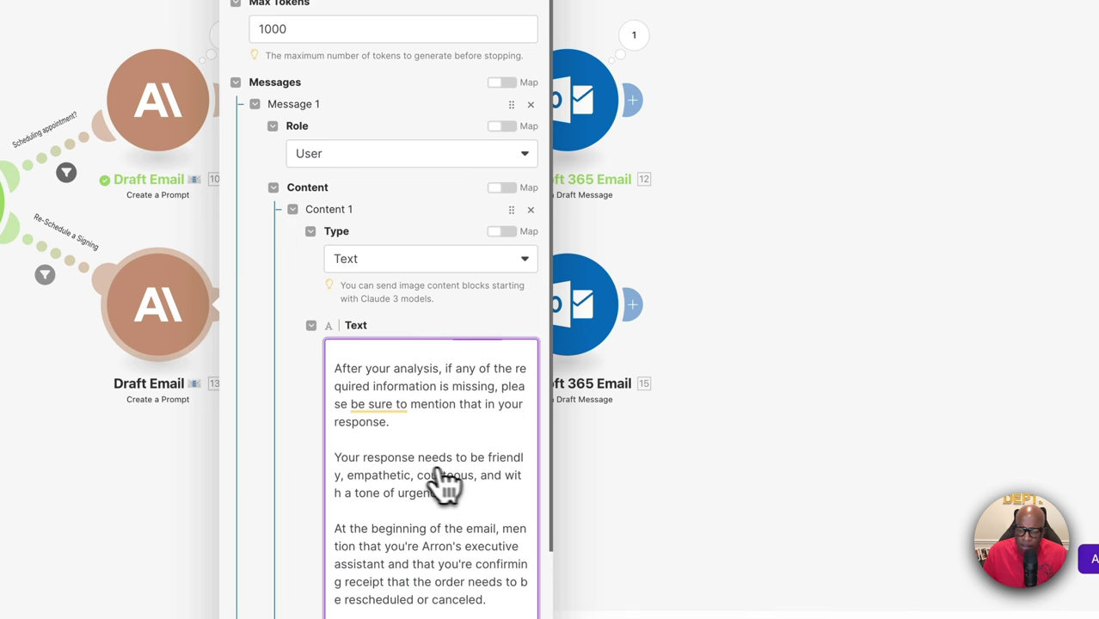
pyautogui.scroll(-3, 458, 490)
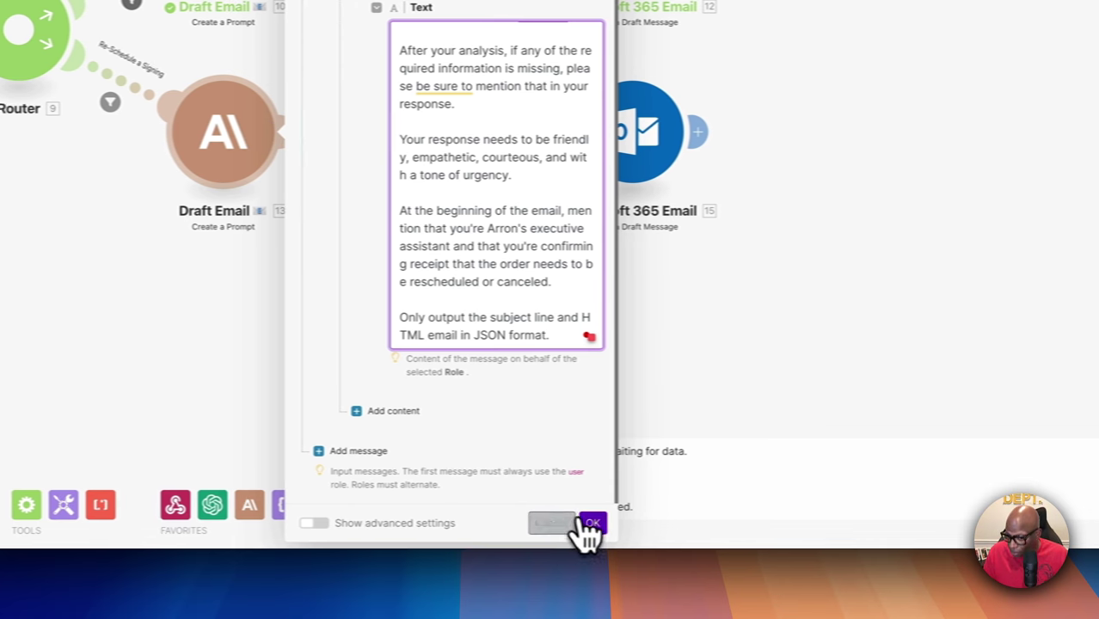
pyautogui.click(649, 524)
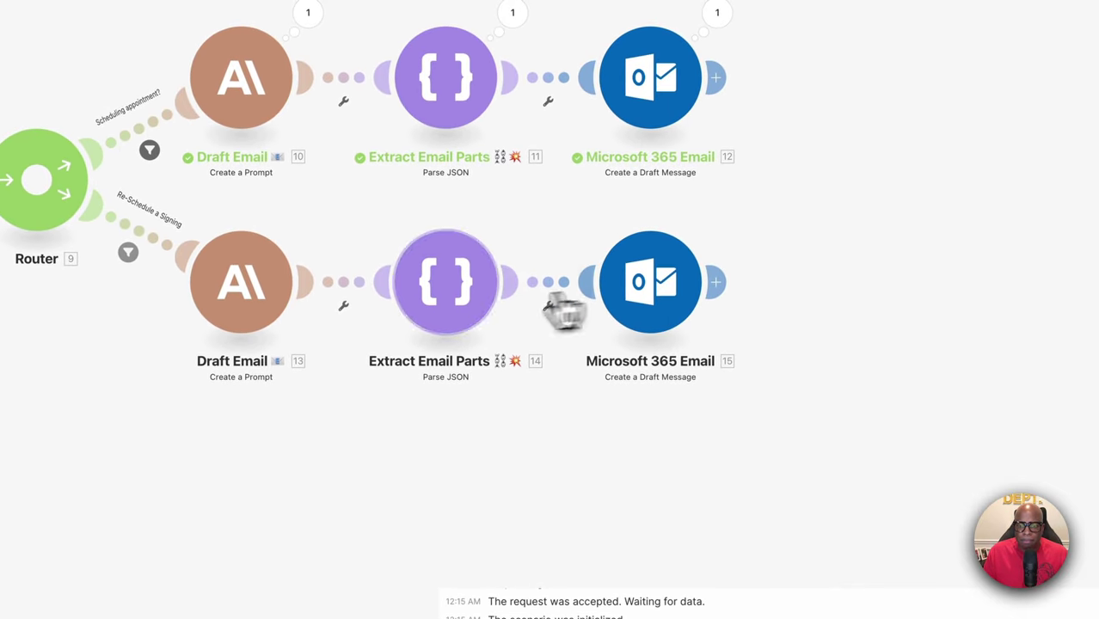
# Check the Extract Email Parts 14 and Microsoft 365 Email 15 module settings, leaving both unchanged
pyautogui.click(471, 318)
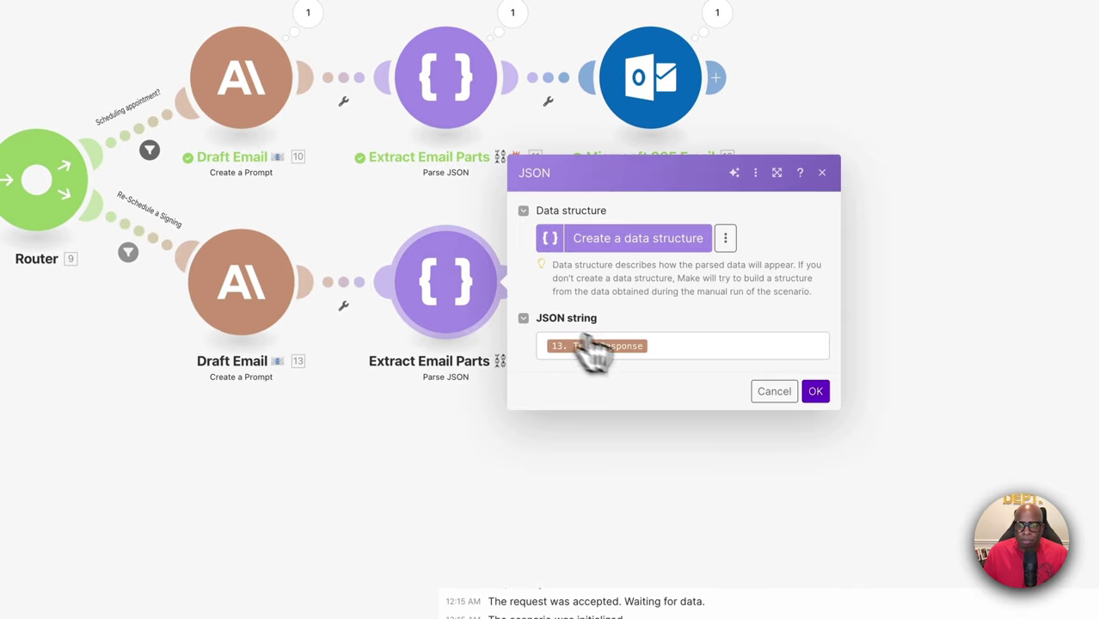
pyautogui.click(779, 397)
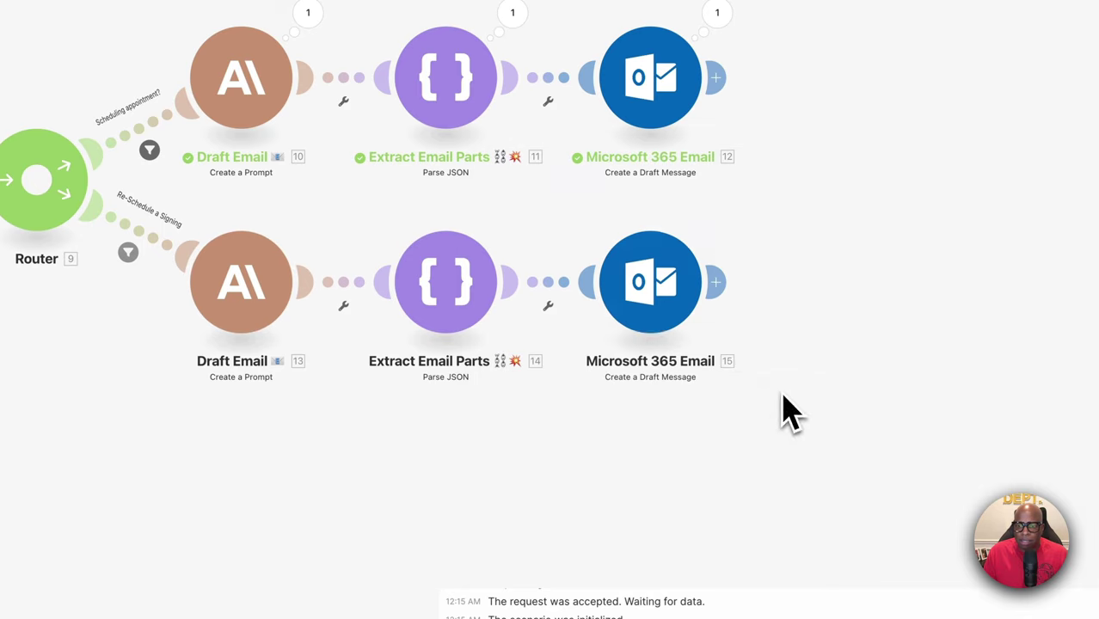
pyautogui.click(662, 295)
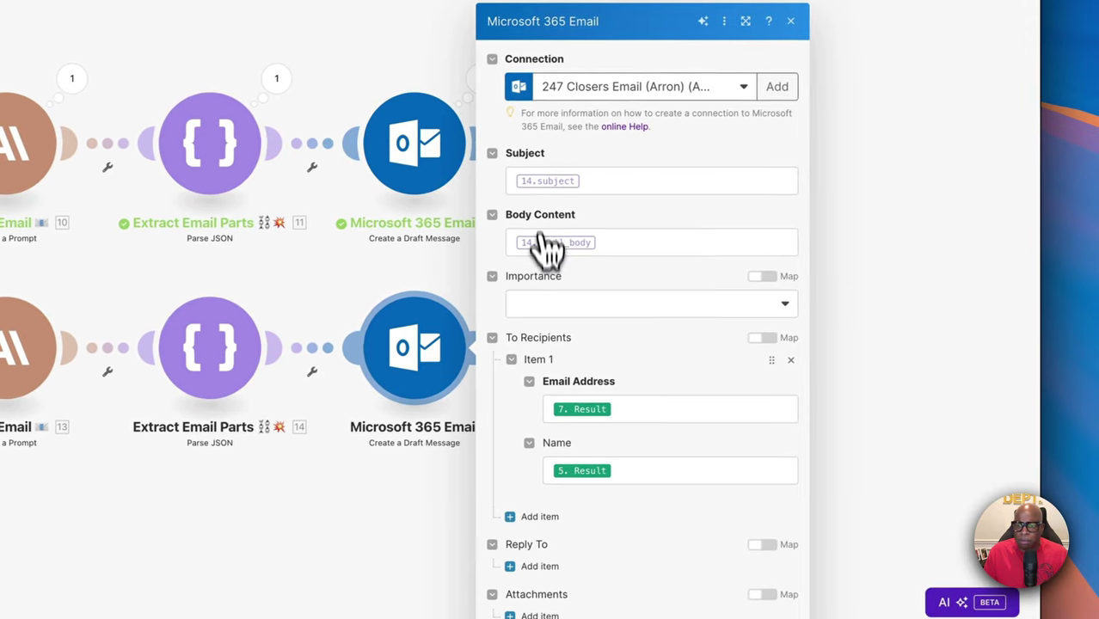
pyautogui.click(774, 464)
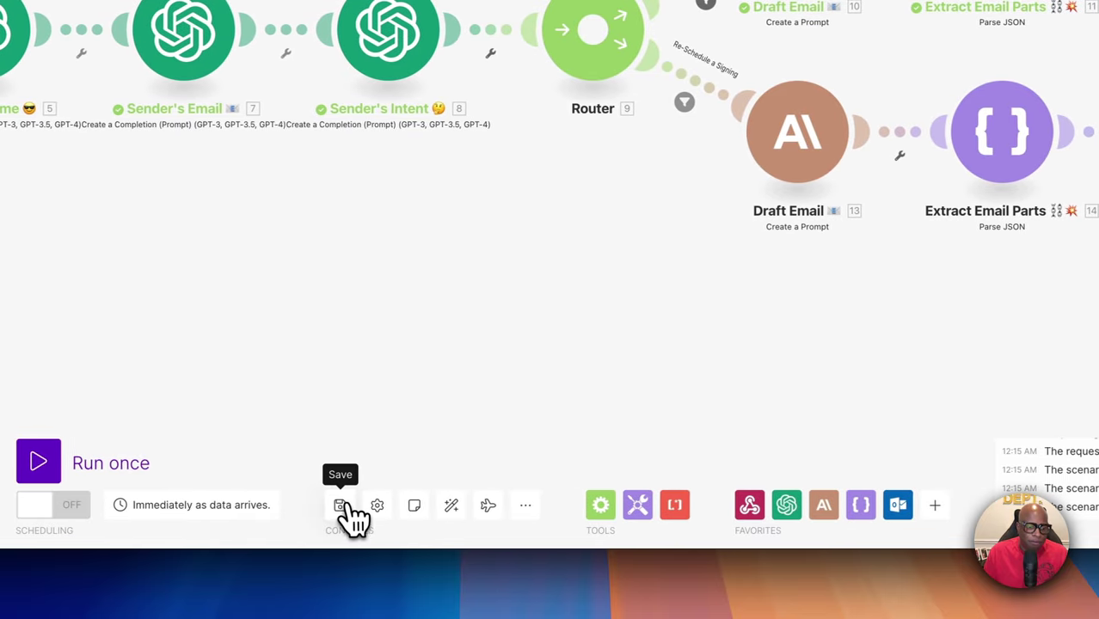
pyautogui.scroll(-2, 392, 404)
pyautogui.hscroll(-5, 391, 405)
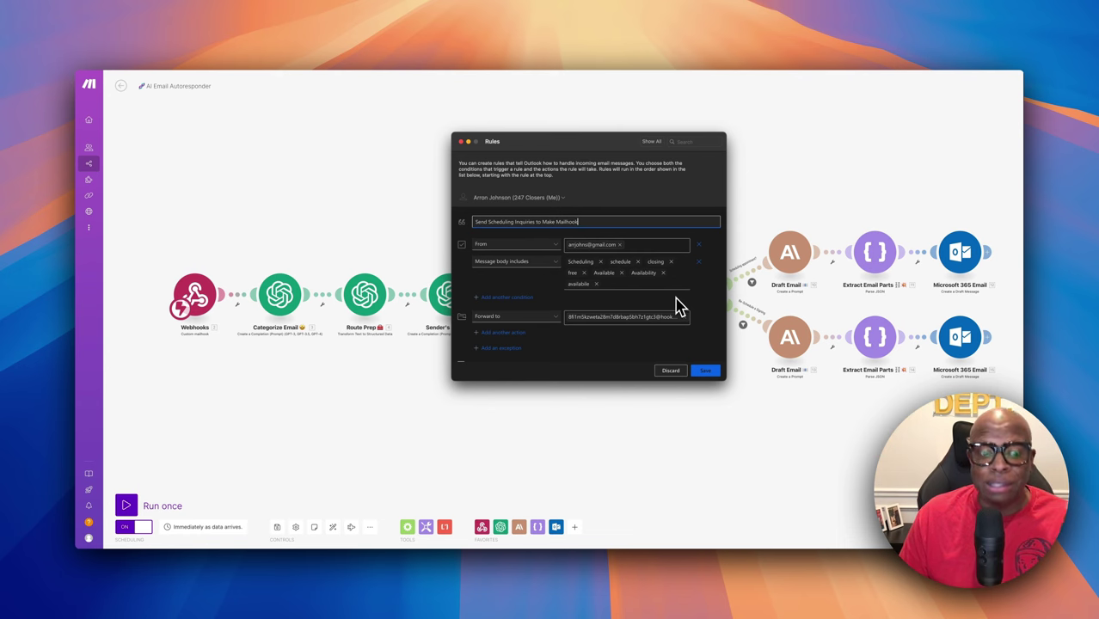
# Add 'cancel' as a message-body keyword to the scheduling inquiries rule, save it, and close the rules window
pyautogui.click(608, 286)
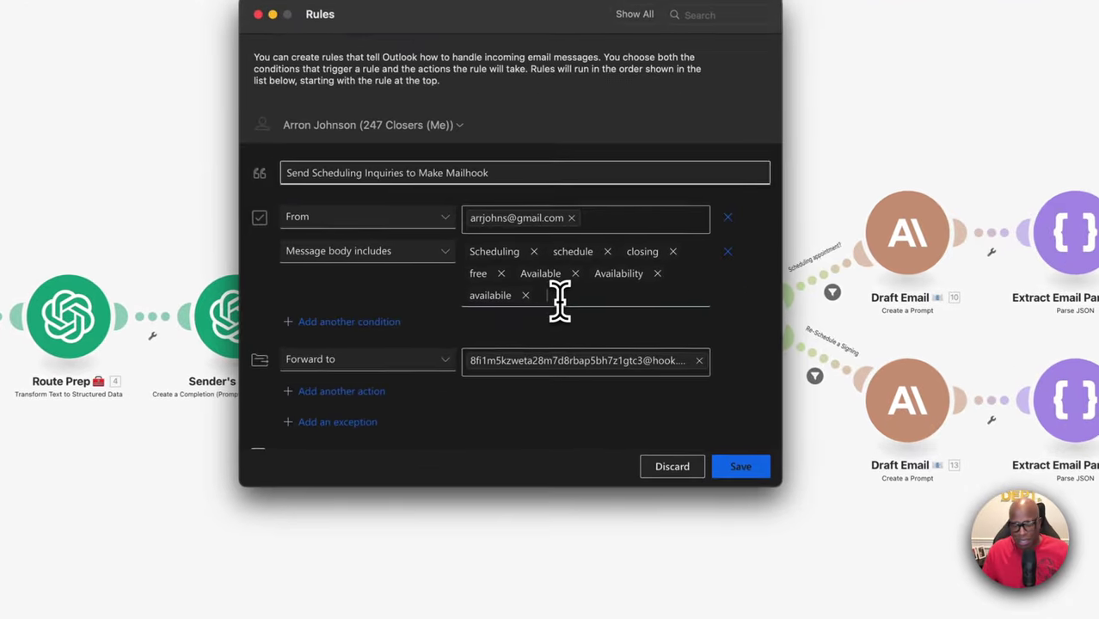
pyautogui.write('cancel')
pyautogui.press('Return')
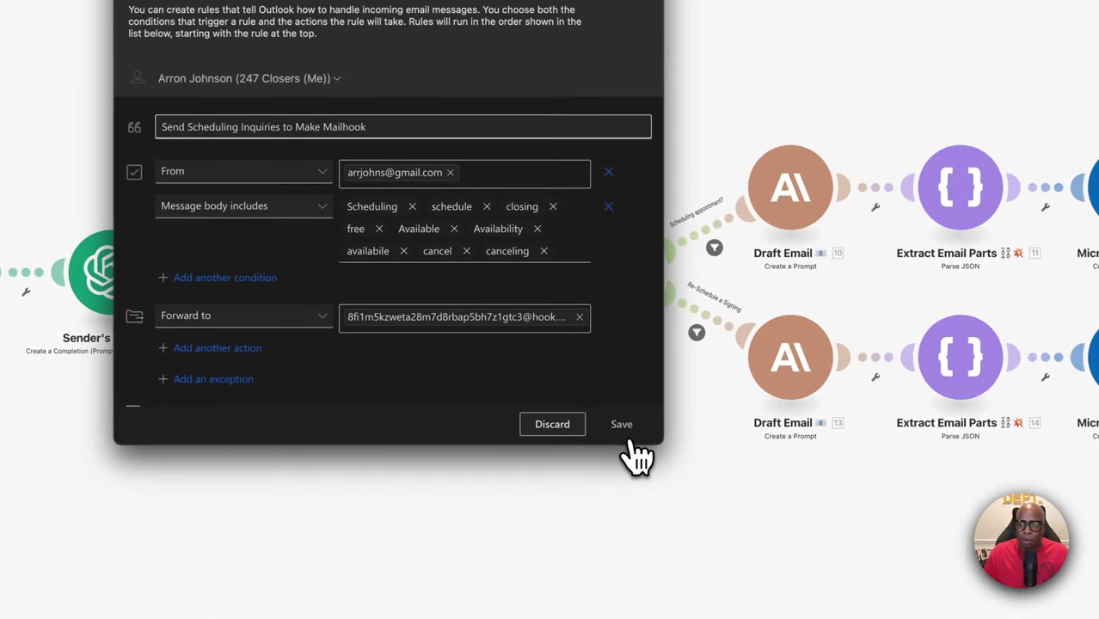
pyautogui.click(622, 425)
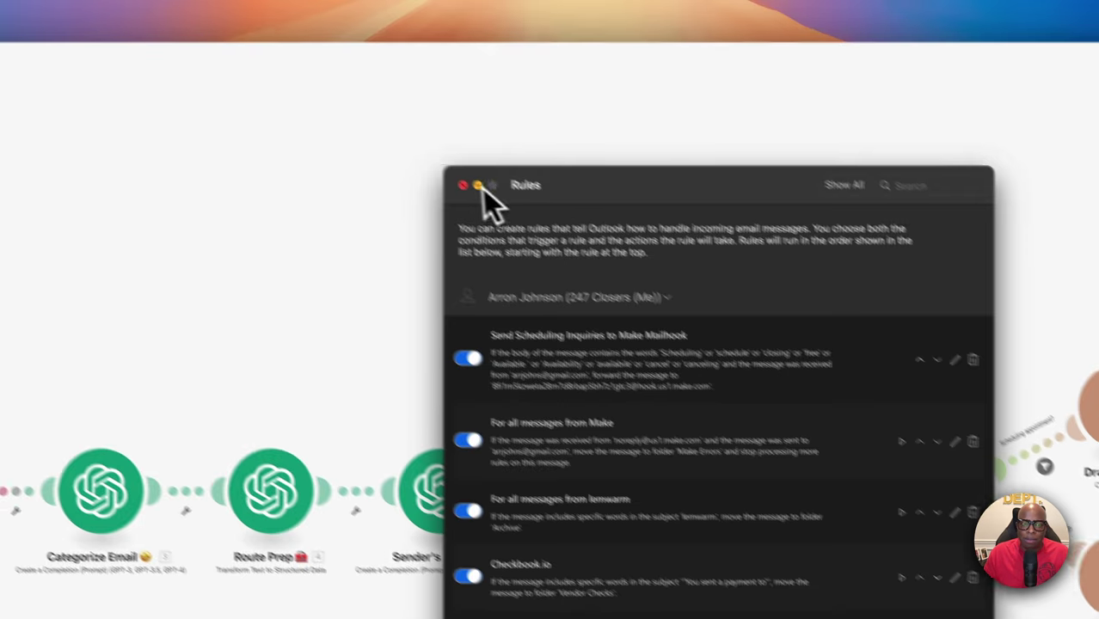
pyautogui.click(478, 186)
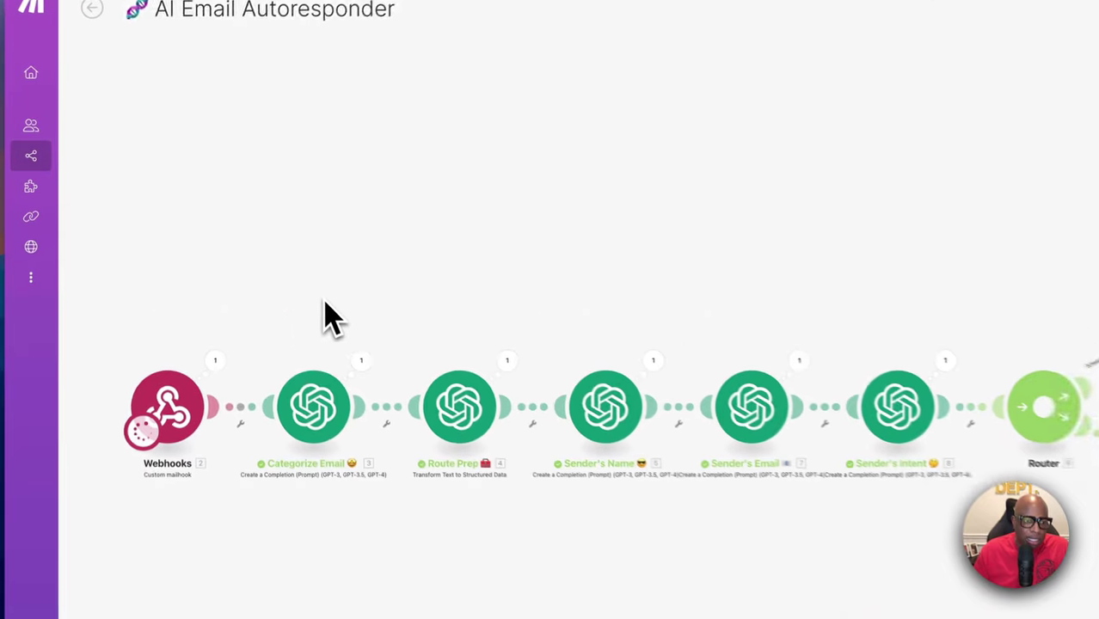
pyautogui.click(421, 368)
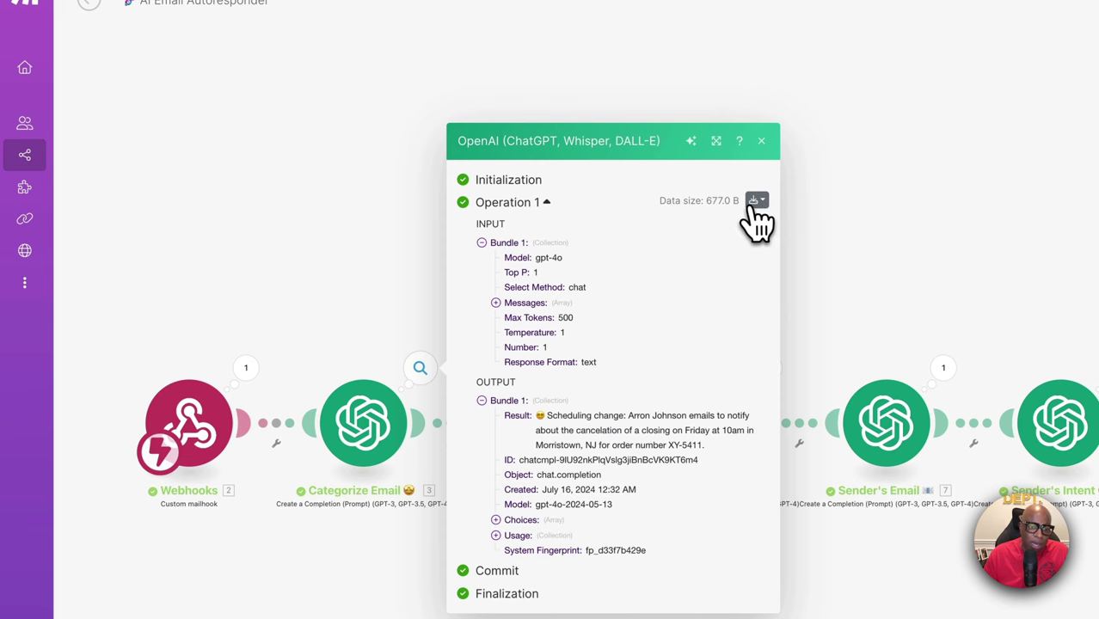
pyautogui.click(761, 140)
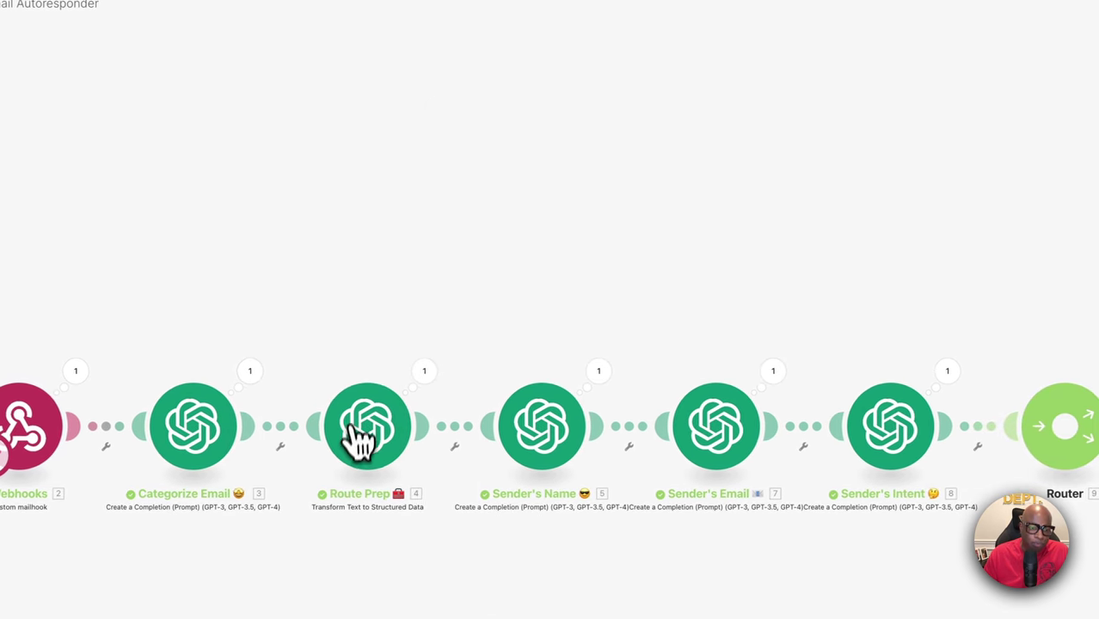
pyautogui.click(423, 373)
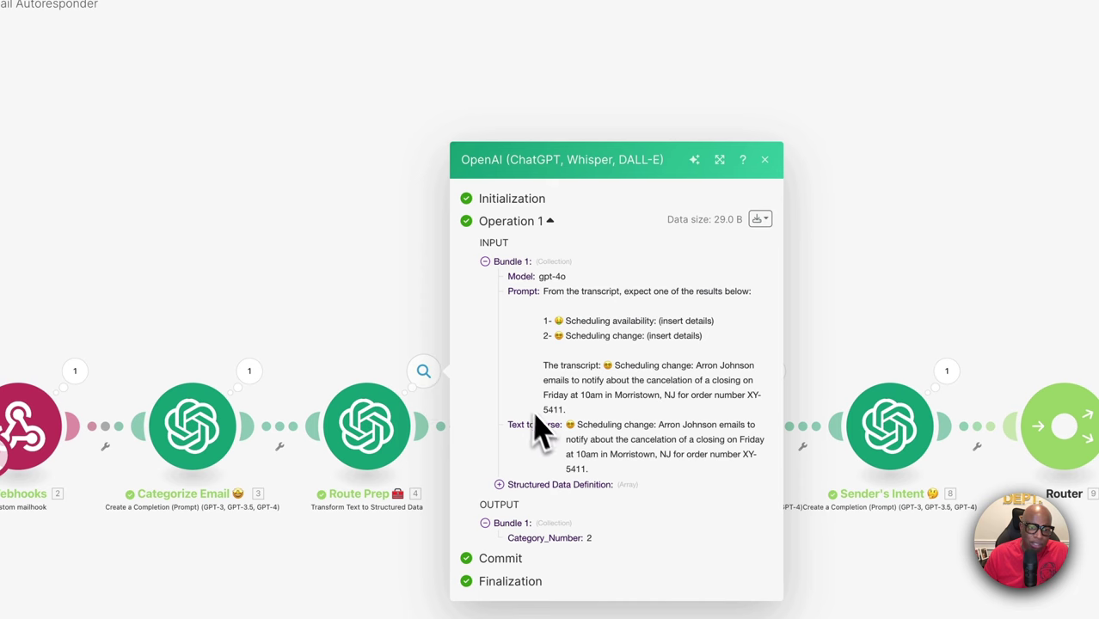
pyautogui.moveTo(592, 423); pyautogui.dragTo(694, 481)
pyautogui.click(764, 161)
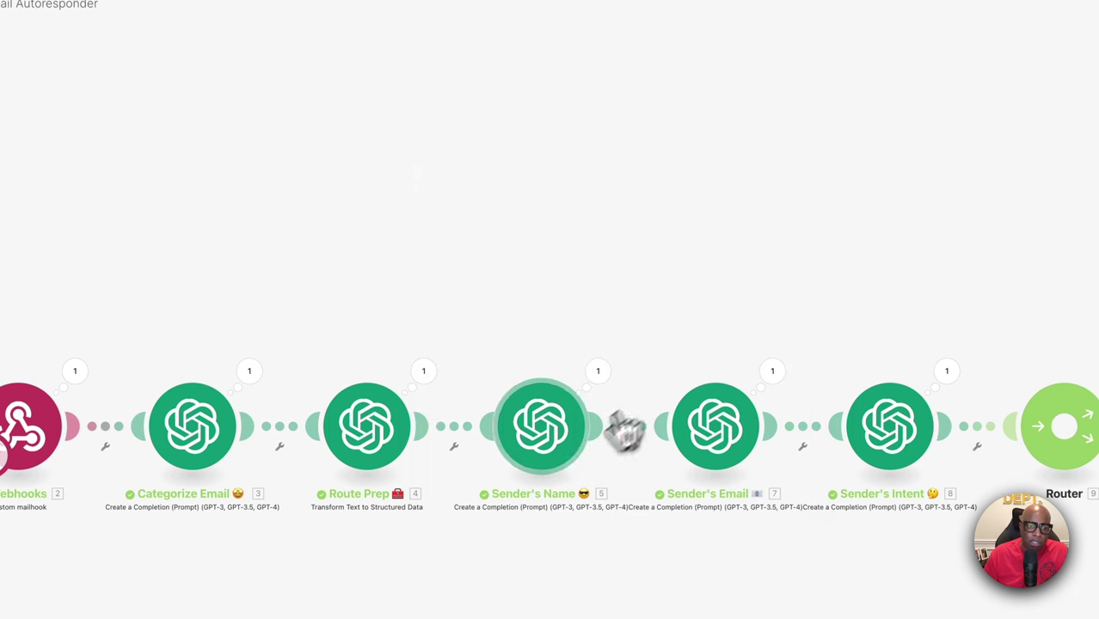
pyautogui.click(424, 373)
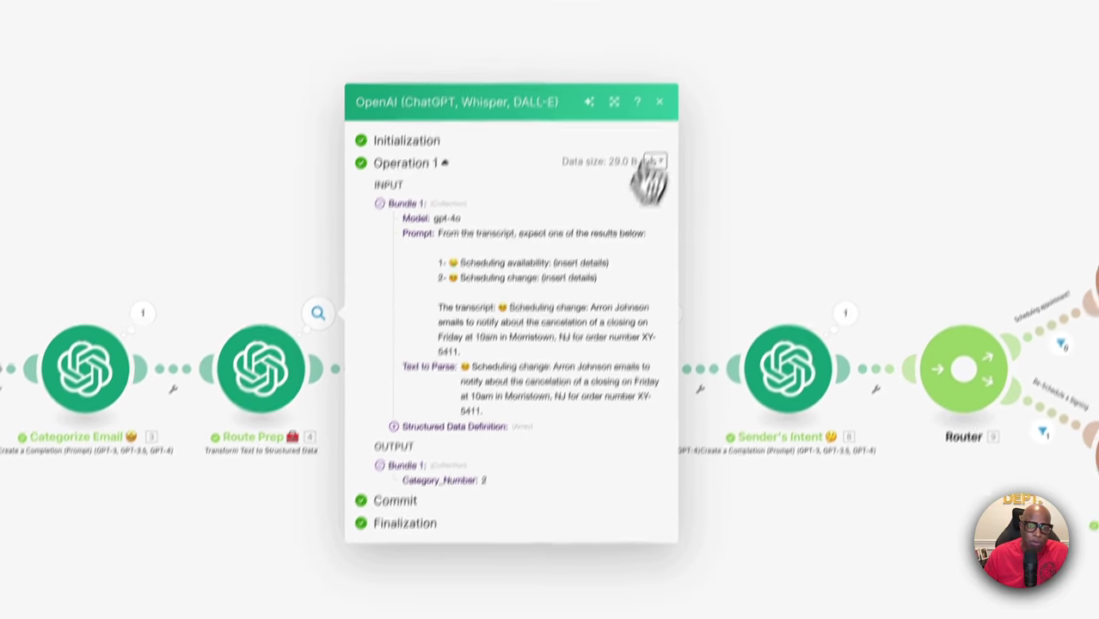
pyautogui.click(678, 48)
pyautogui.click(477, 370)
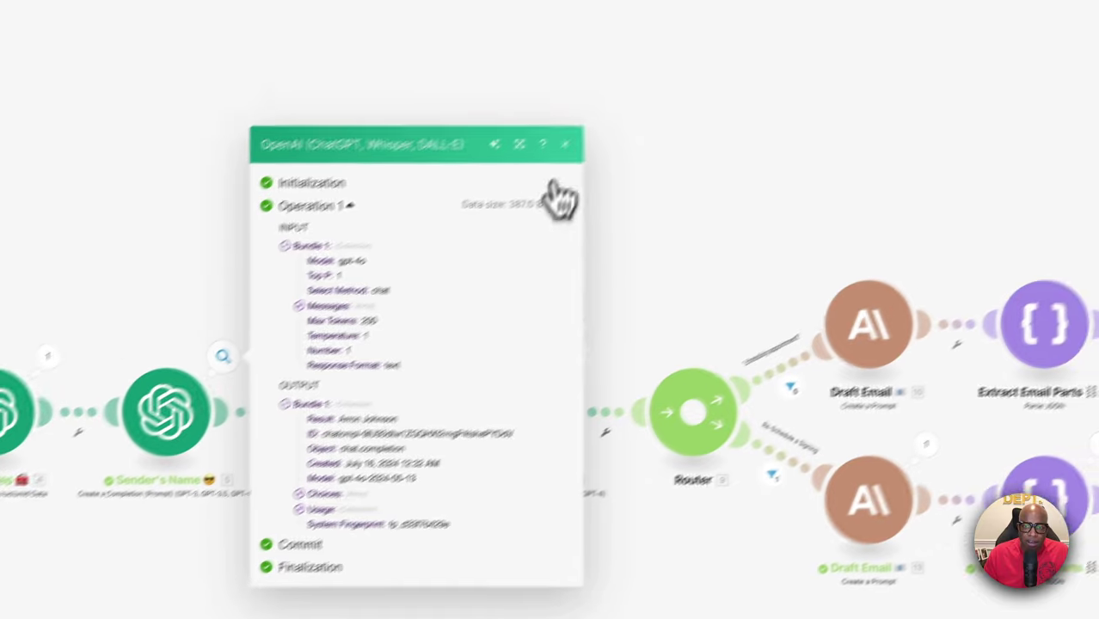
pyautogui.click(778, 136)
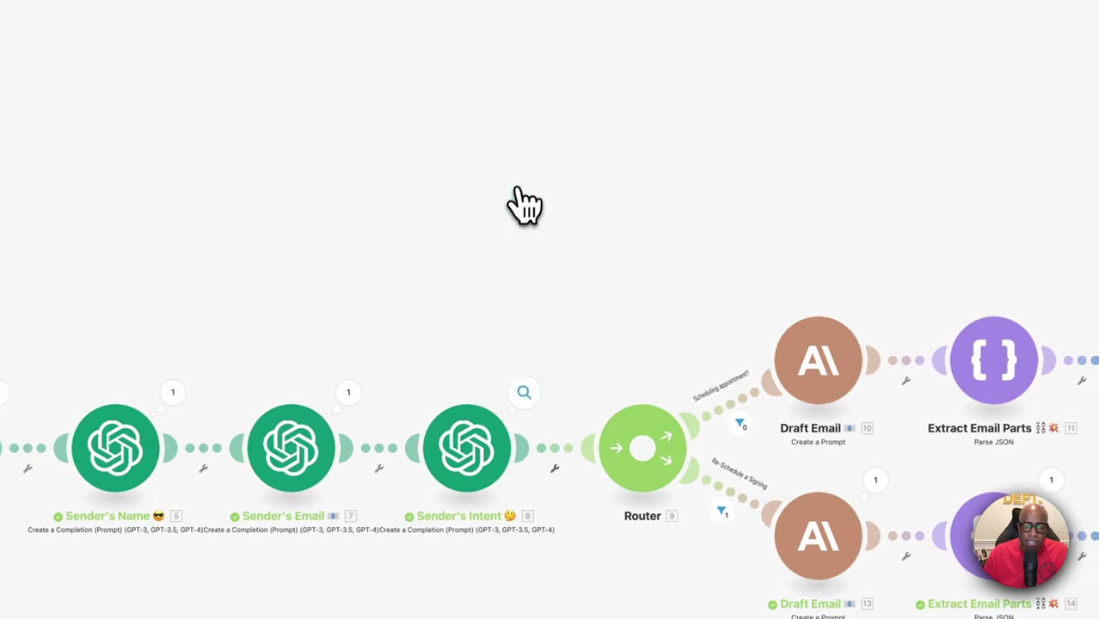
pyautogui.click(344, 399)
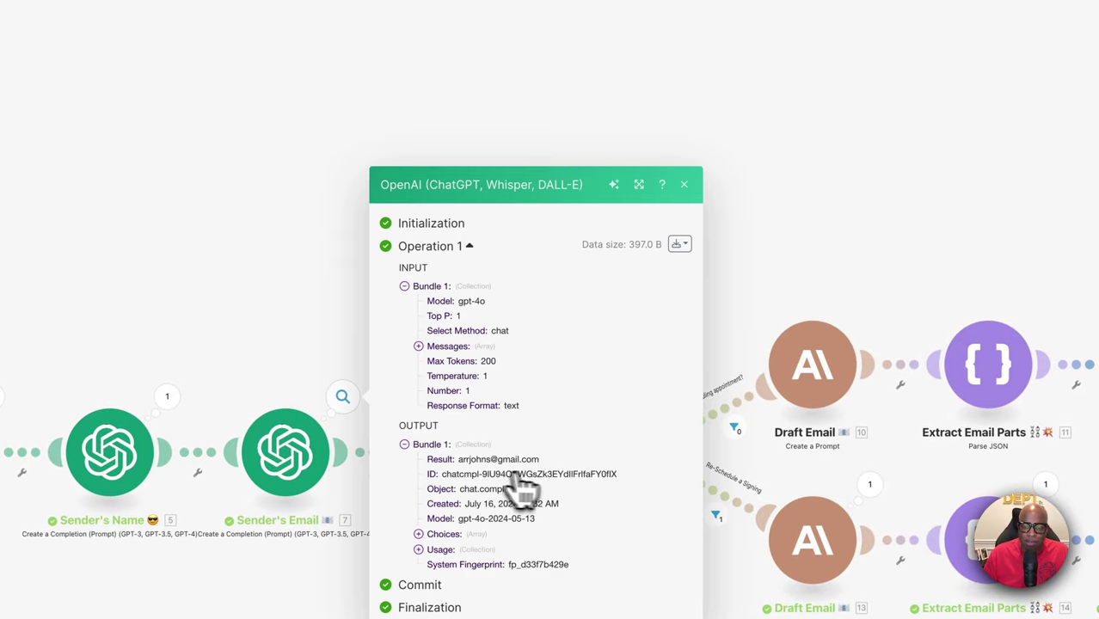
pyautogui.click(701, 185)
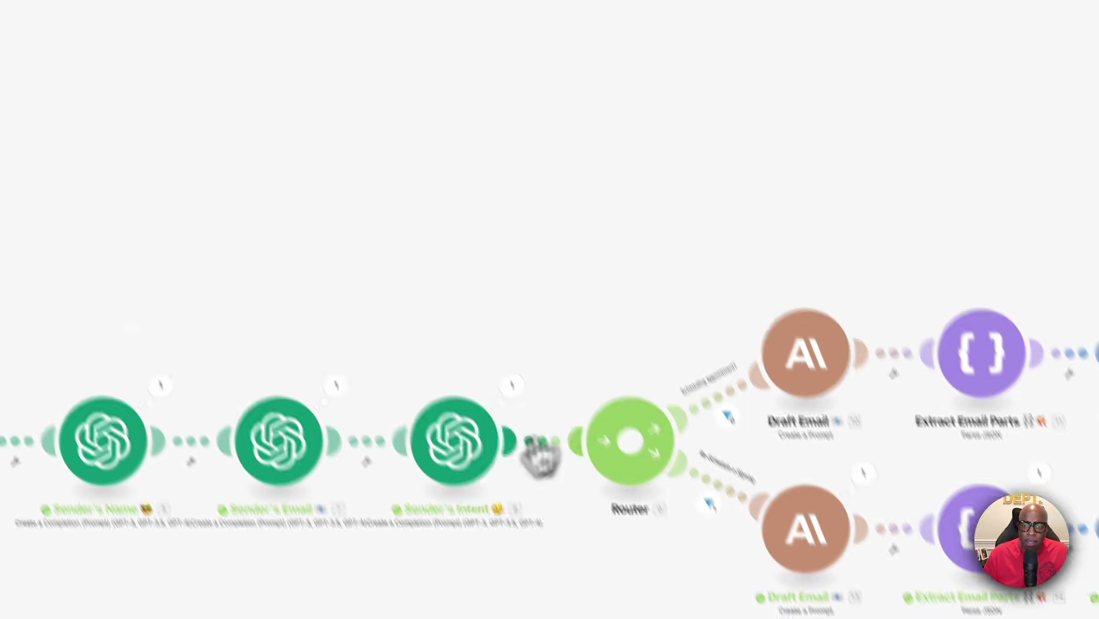
pyautogui.click(424, 249)
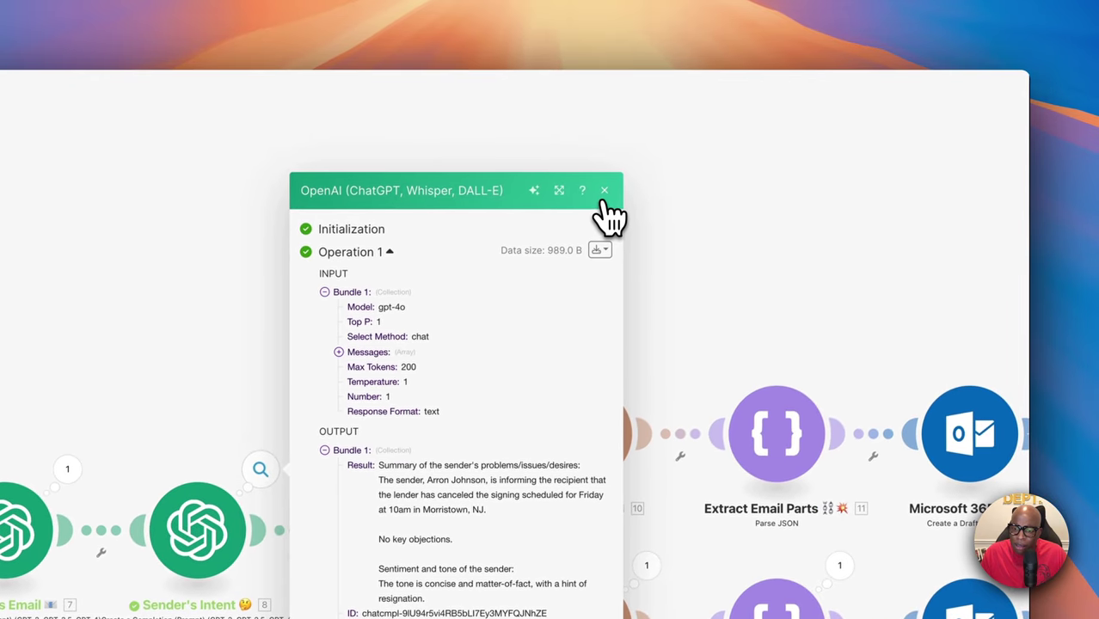
pyautogui.click(604, 193)
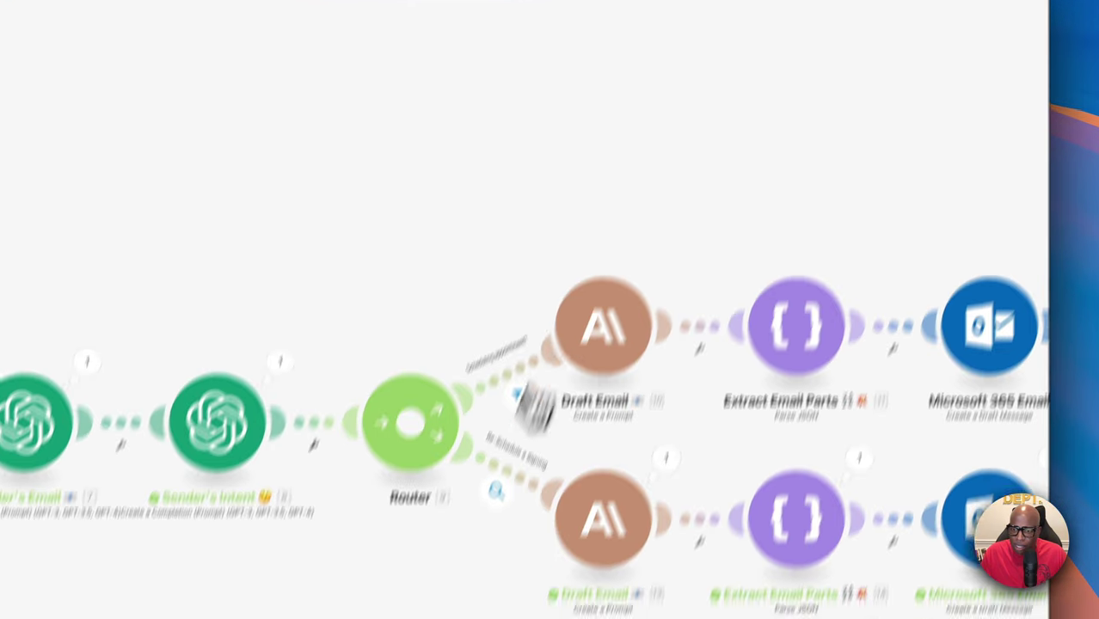
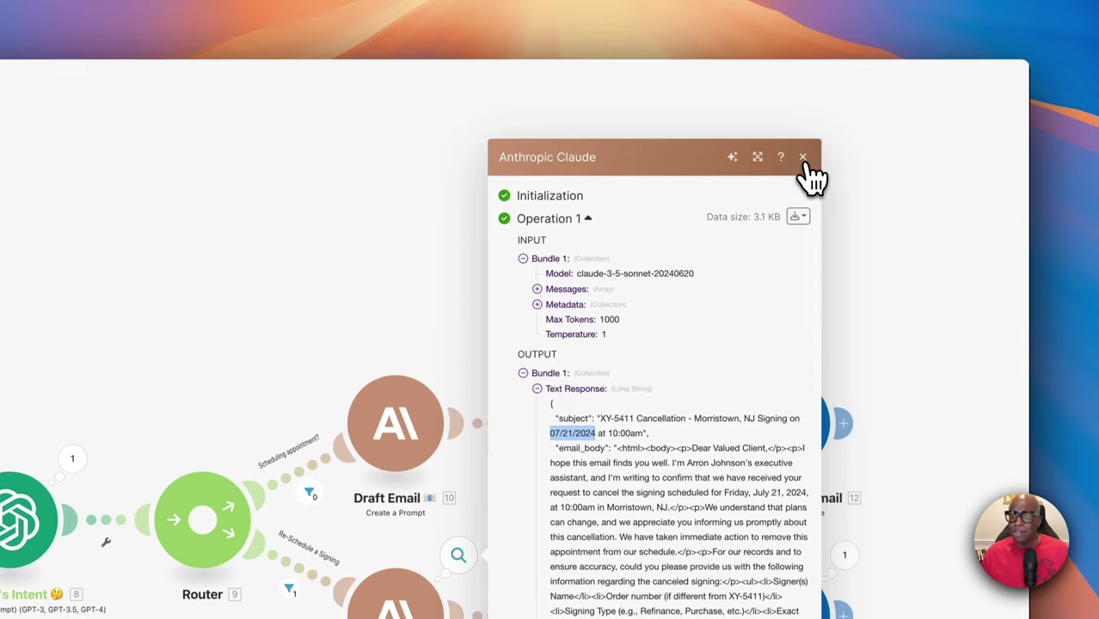
# Dismiss the Claude output and review the generated Outlook draft about the XY-5411 cancellation, then close it
pyautogui.click(801, 165)
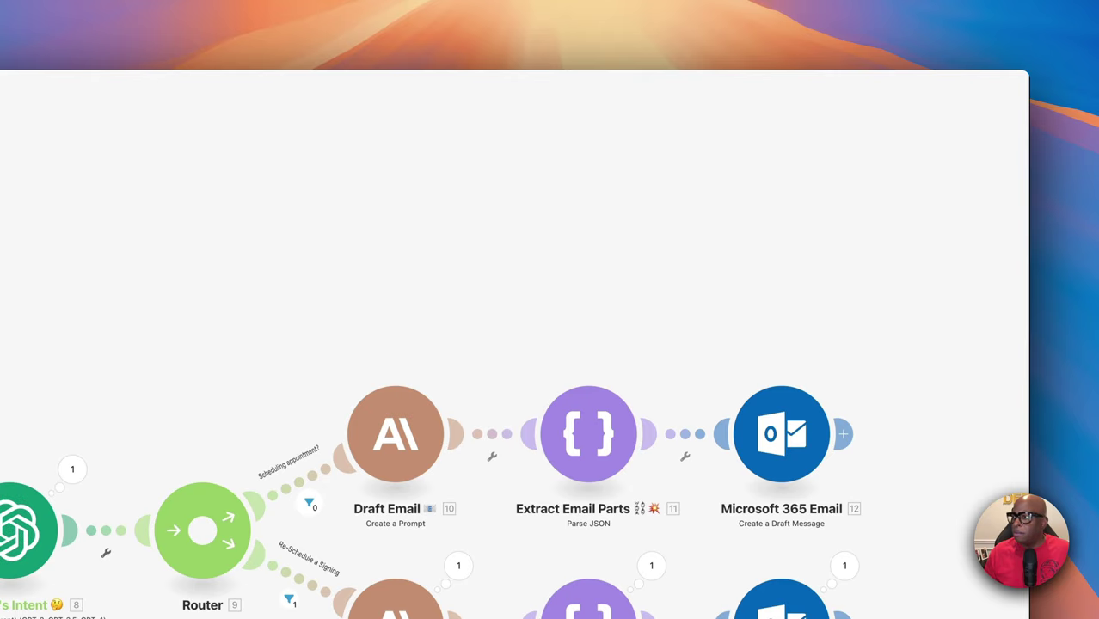
pyautogui.moveTo(1074, 284); pyautogui.dragTo(344, 159)
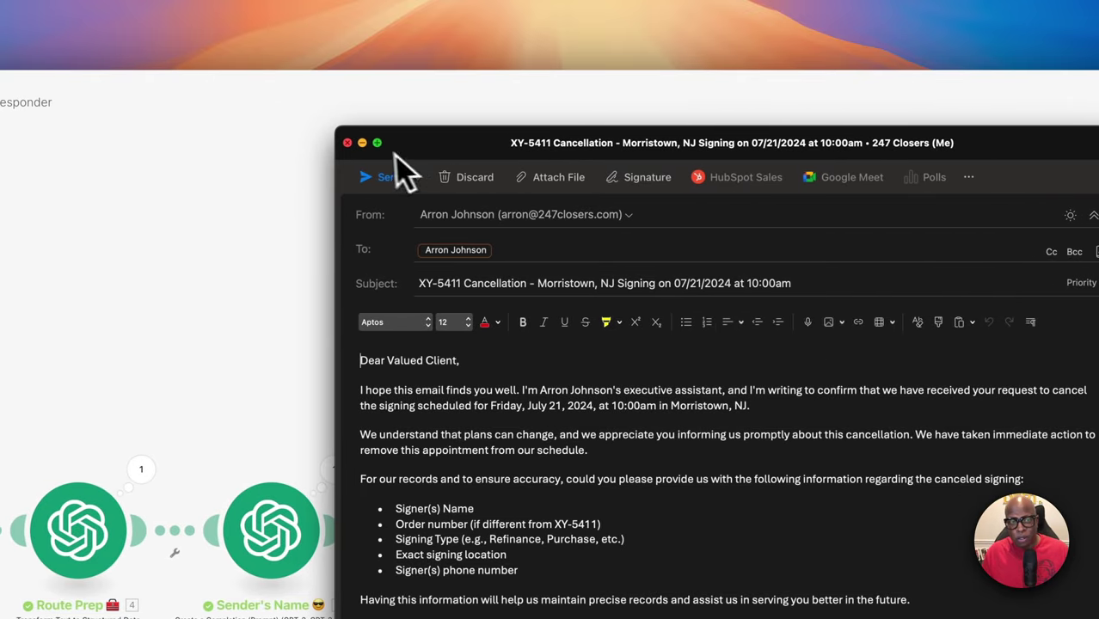
pyautogui.click(346, 142)
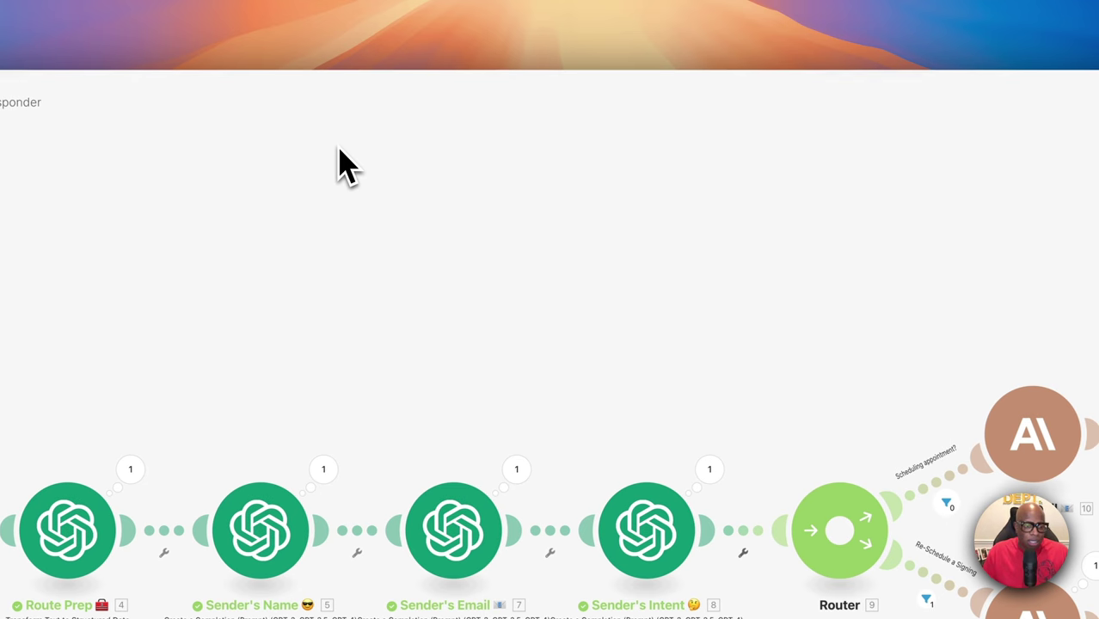
pyautogui.scroll(-2, 533, 226)
pyautogui.scroll(-3, 563, 232)
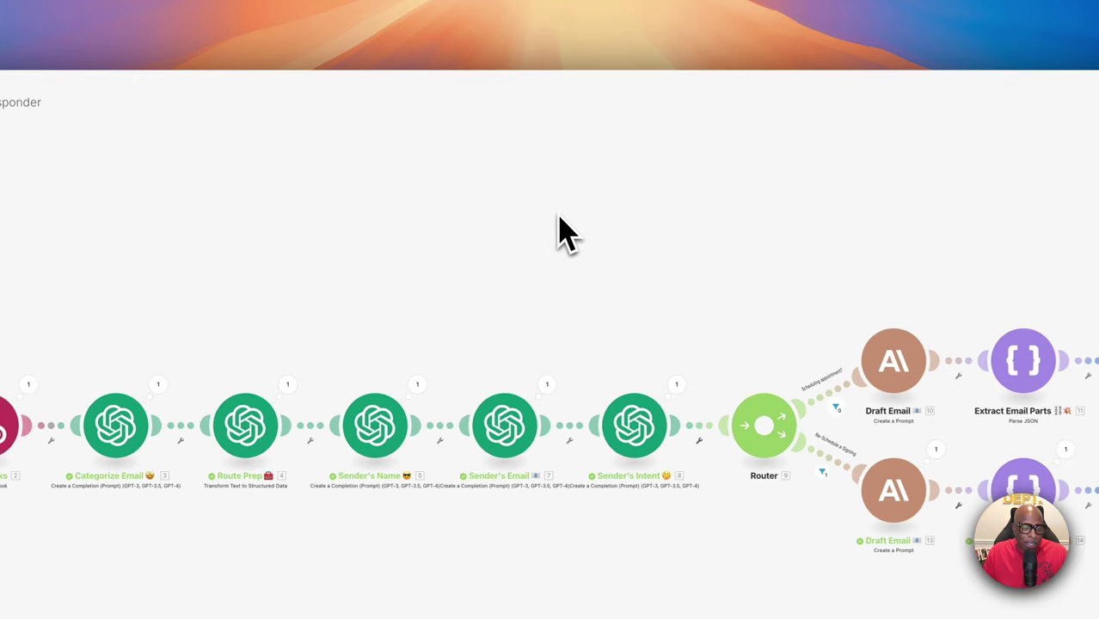
pyautogui.scroll(2, 564, 232)
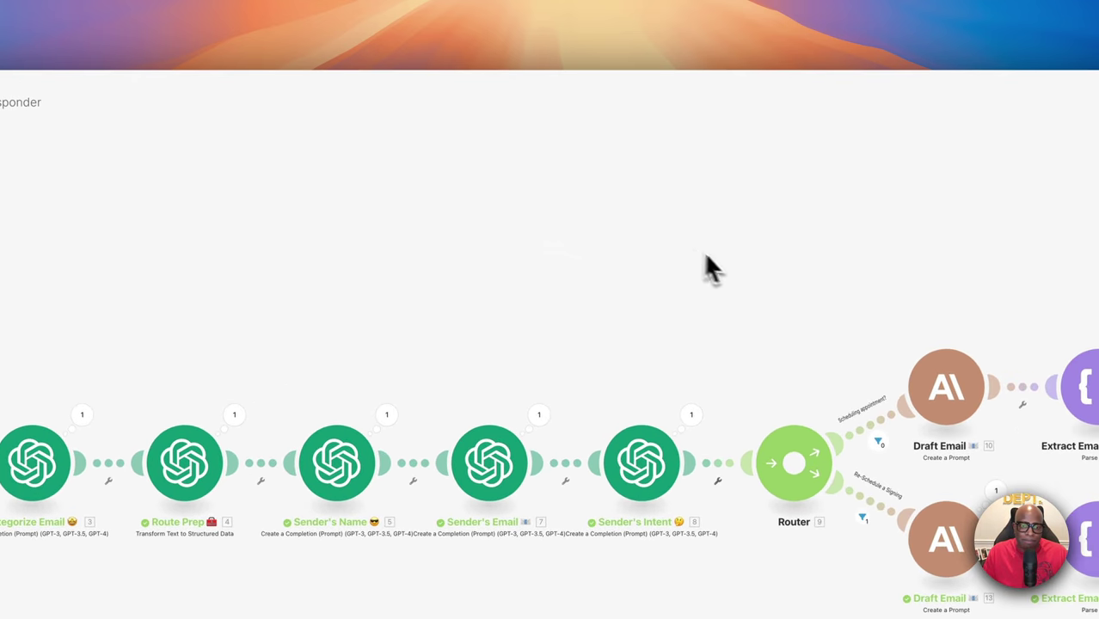
pyautogui.moveTo(682, 245); pyautogui.dragTo(757, 250)
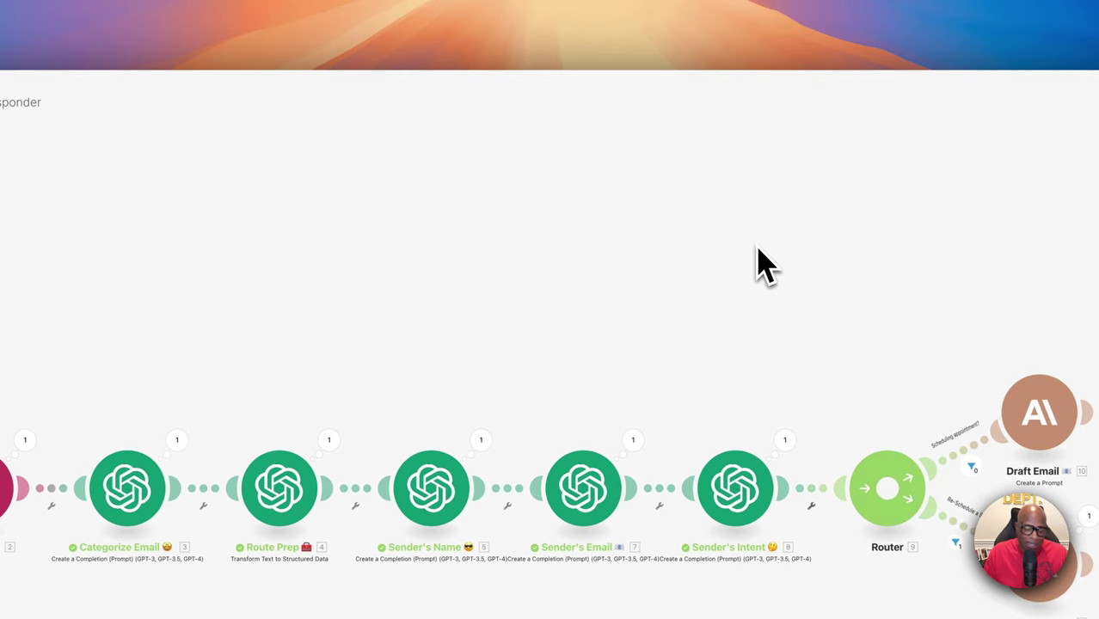